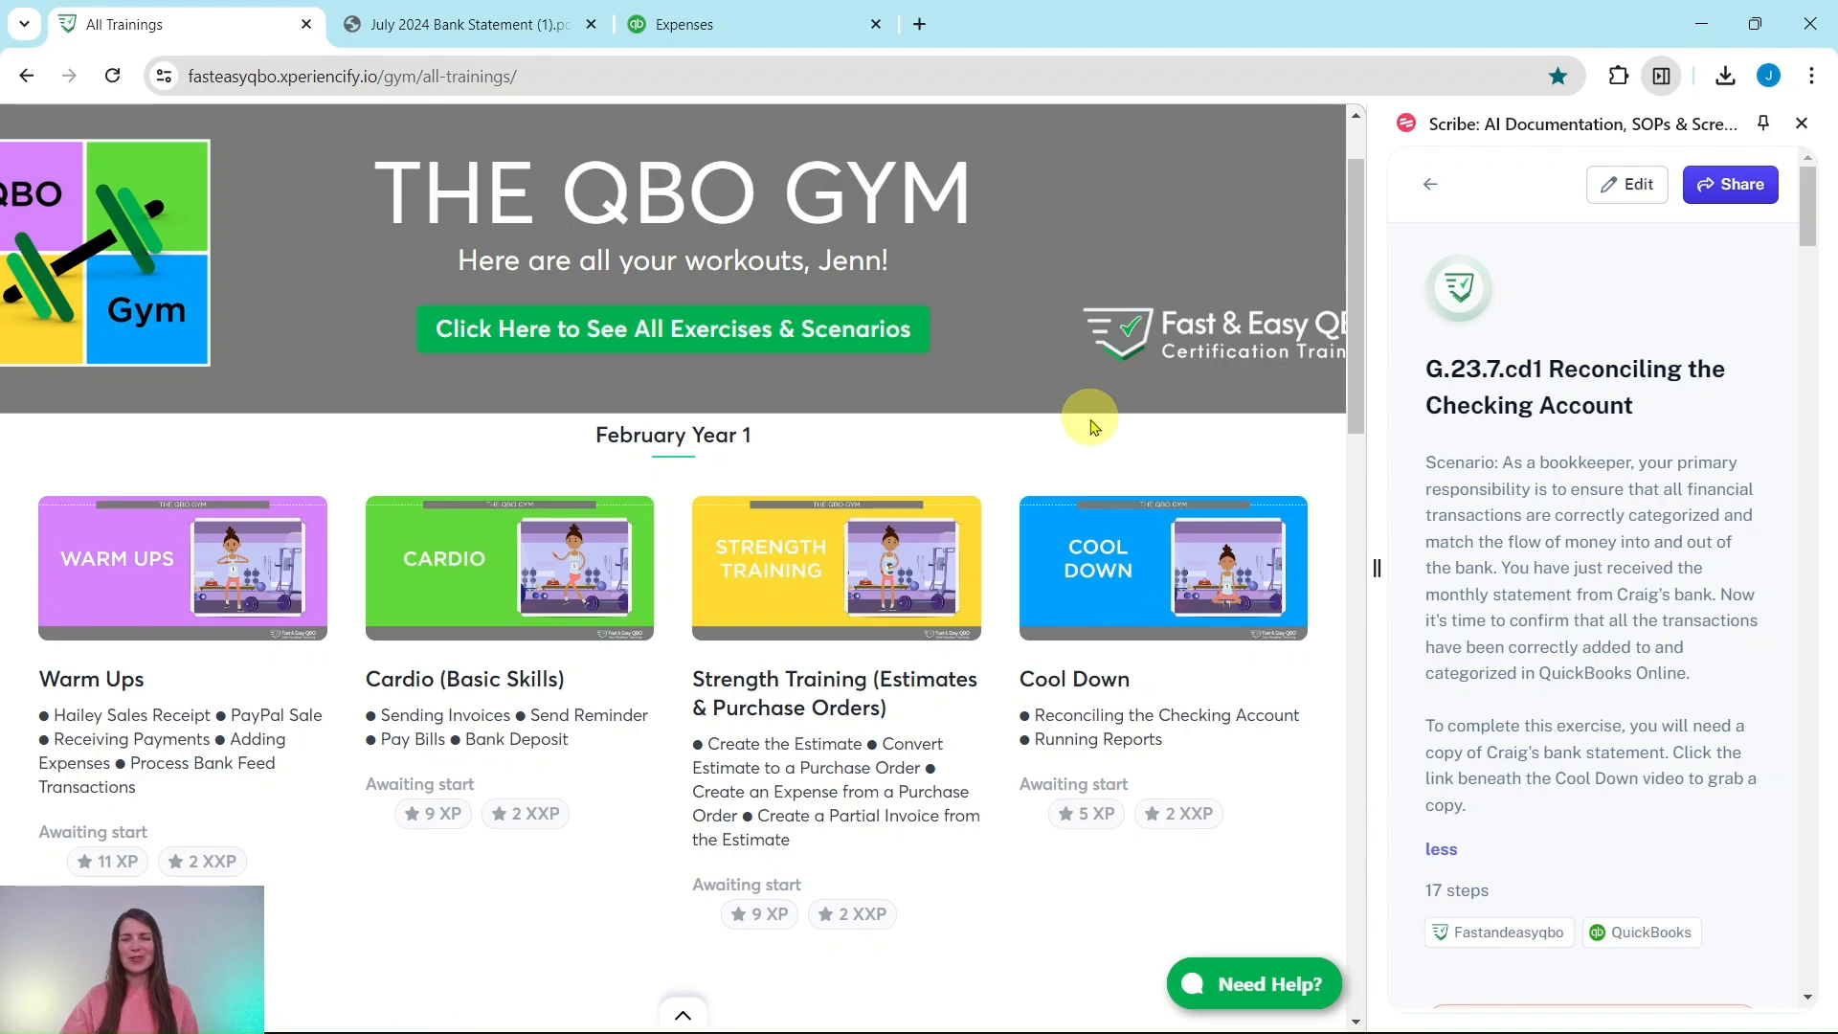
Step: Open the July Year 1 Cool Down lesson and scroll to Hands On Practice G.23.7.cd1
{"action": "scroll", "coordinate": [1087, 410], "scroll_direction": "down", "scroll_amount": 15}
{"action": "scroll", "coordinate": [1091, 421], "scroll_direction": "down", "scroll_amount": 15}
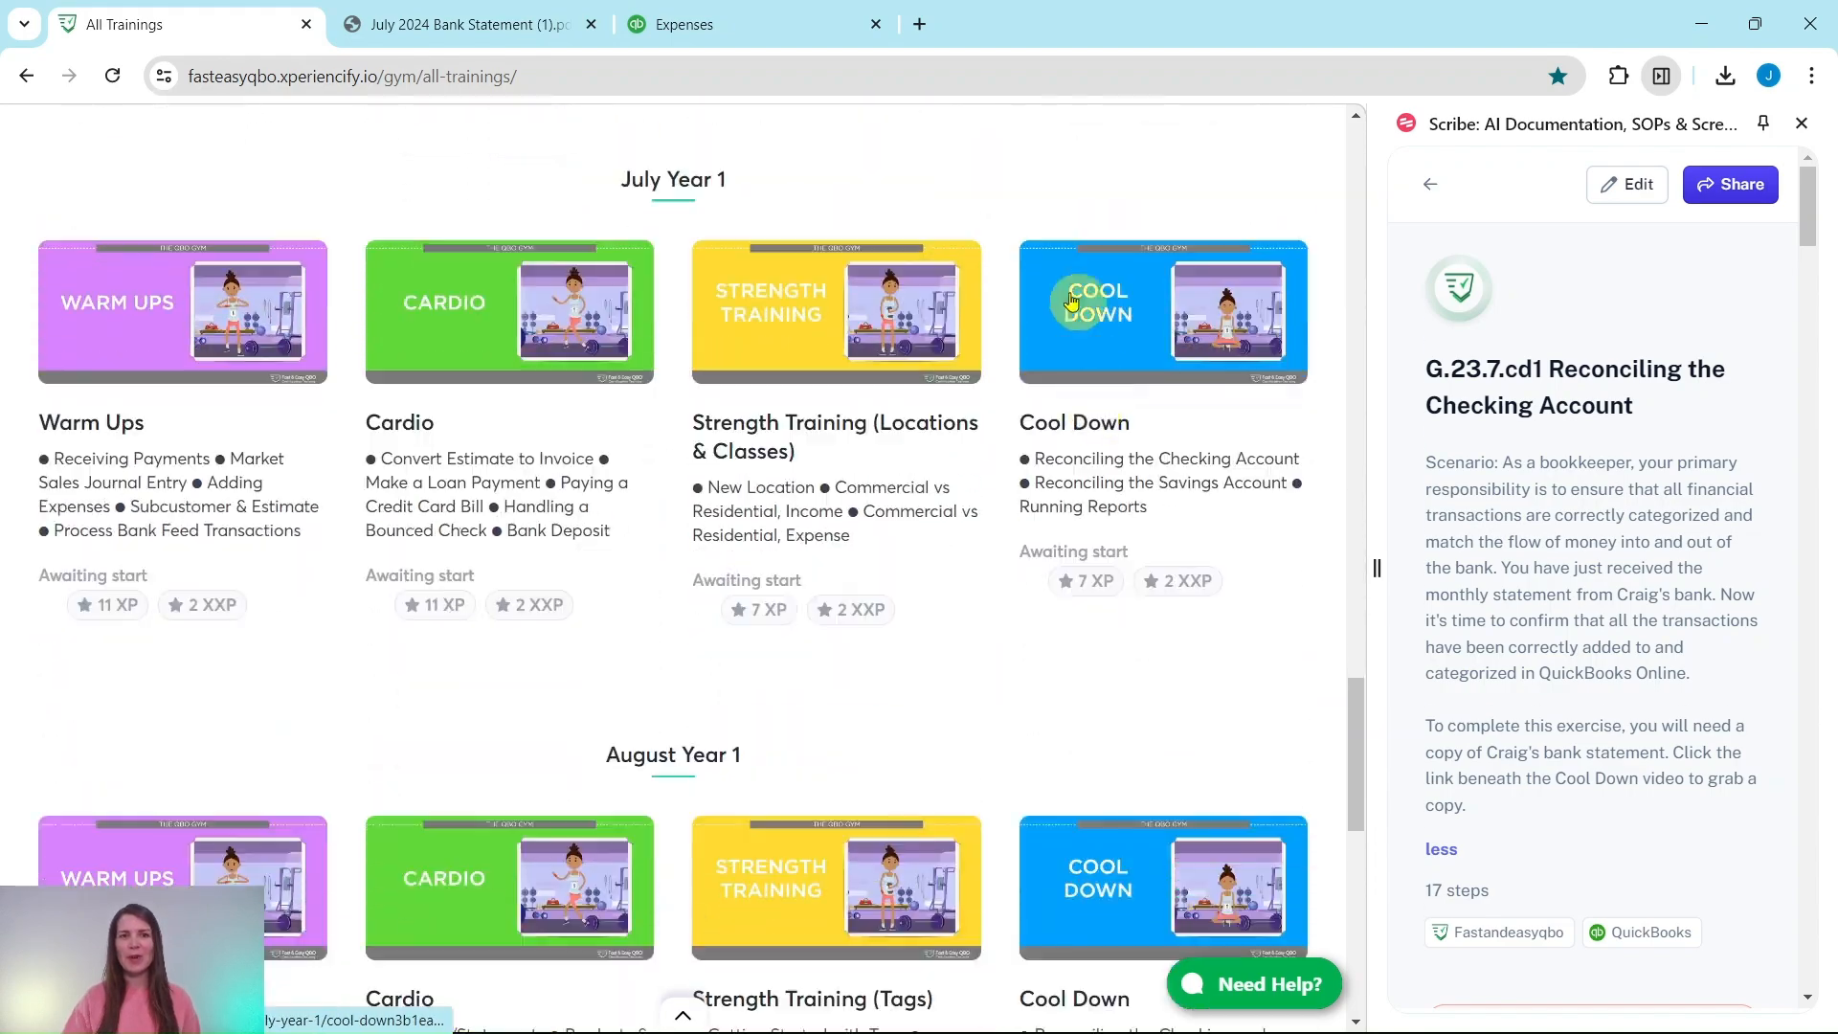
{"action": "left_click", "coordinate": [1109, 345]}
{"action": "scroll", "coordinate": [1124, 349], "scroll_direction": "down", "scroll_amount": 2}
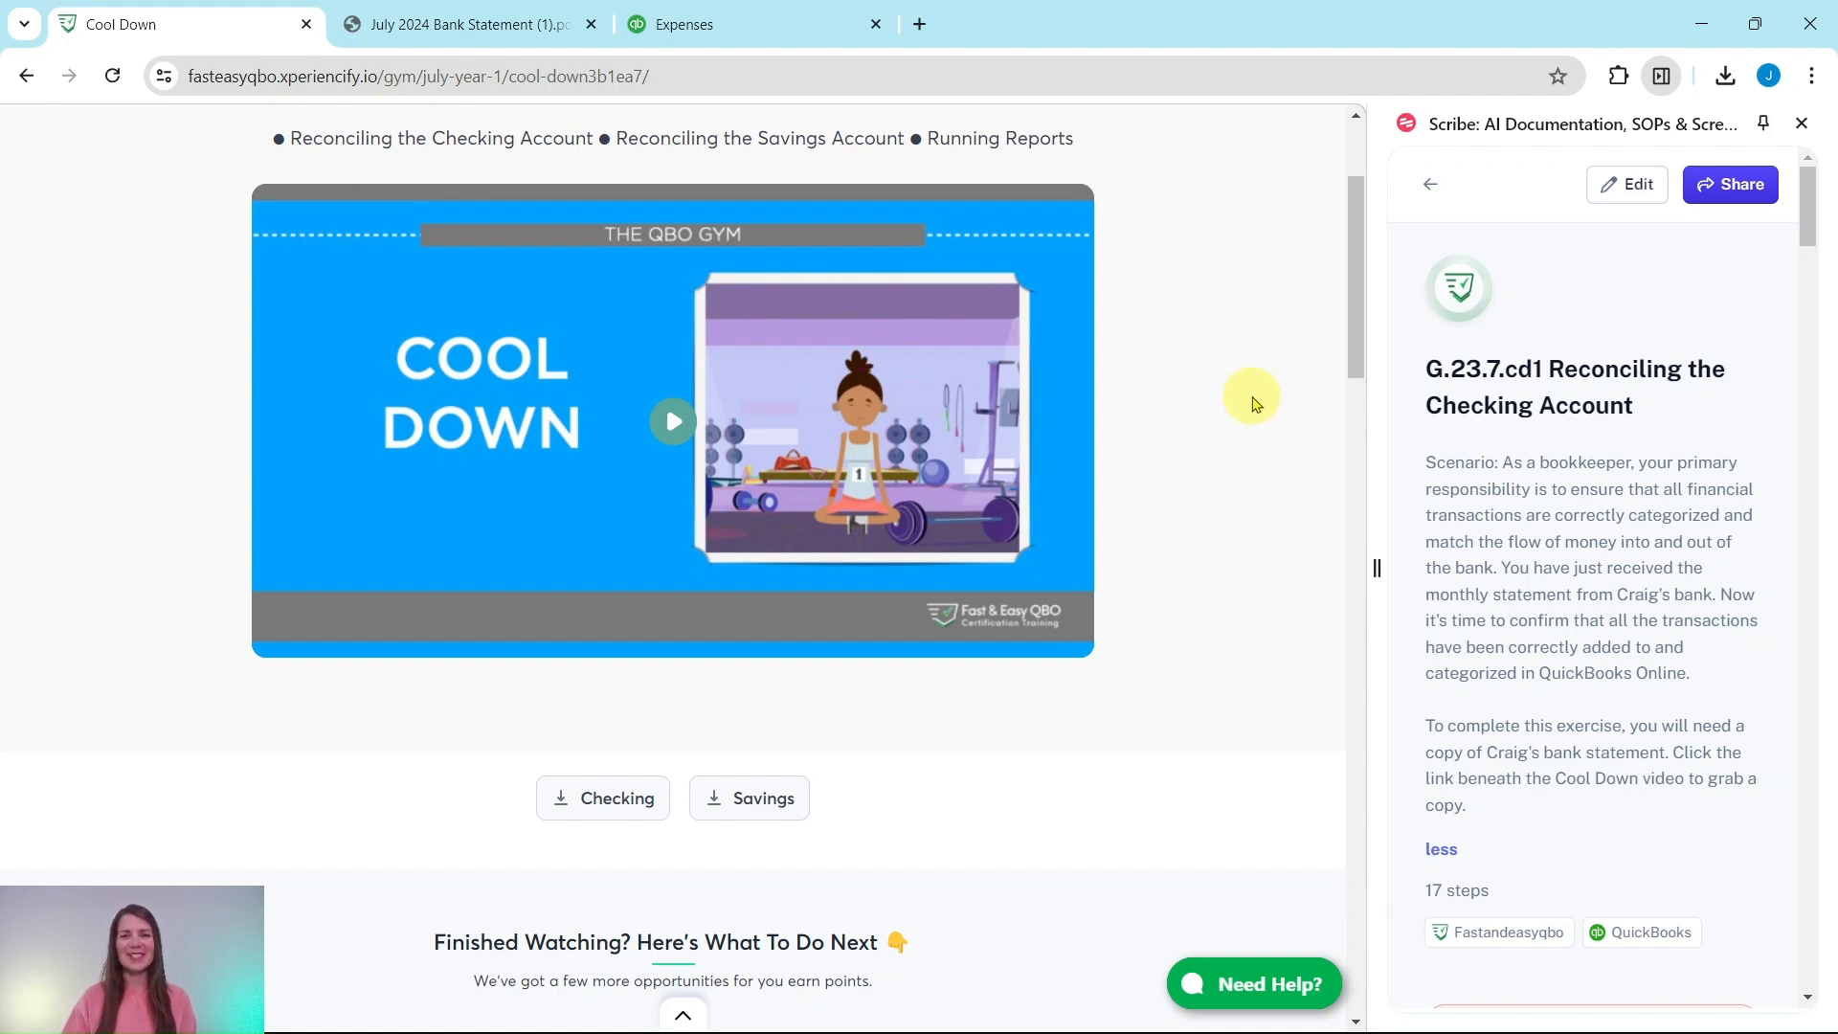
{"action": "scroll", "coordinate": [1254, 402], "scroll_direction": "down", "scroll_amount": 10}
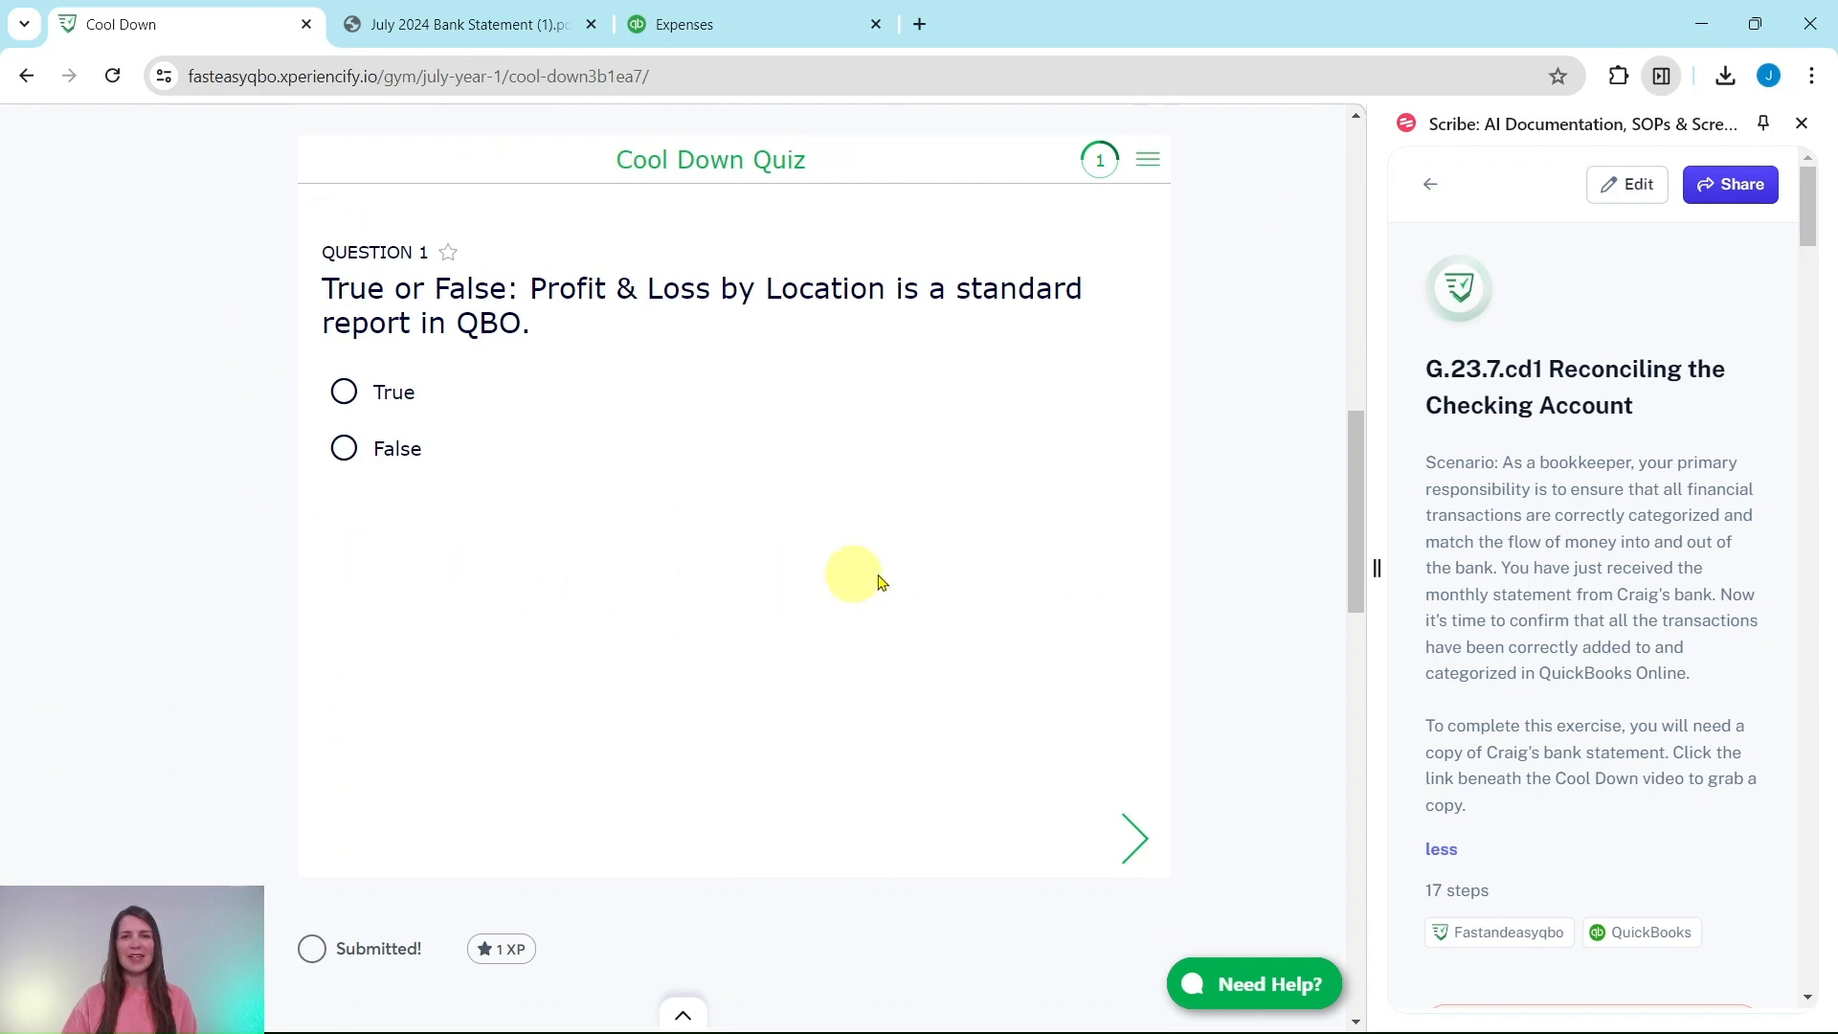
{"action": "scroll", "coordinate": [1238, 309], "scroll_direction": "down", "scroll_amount": 8}
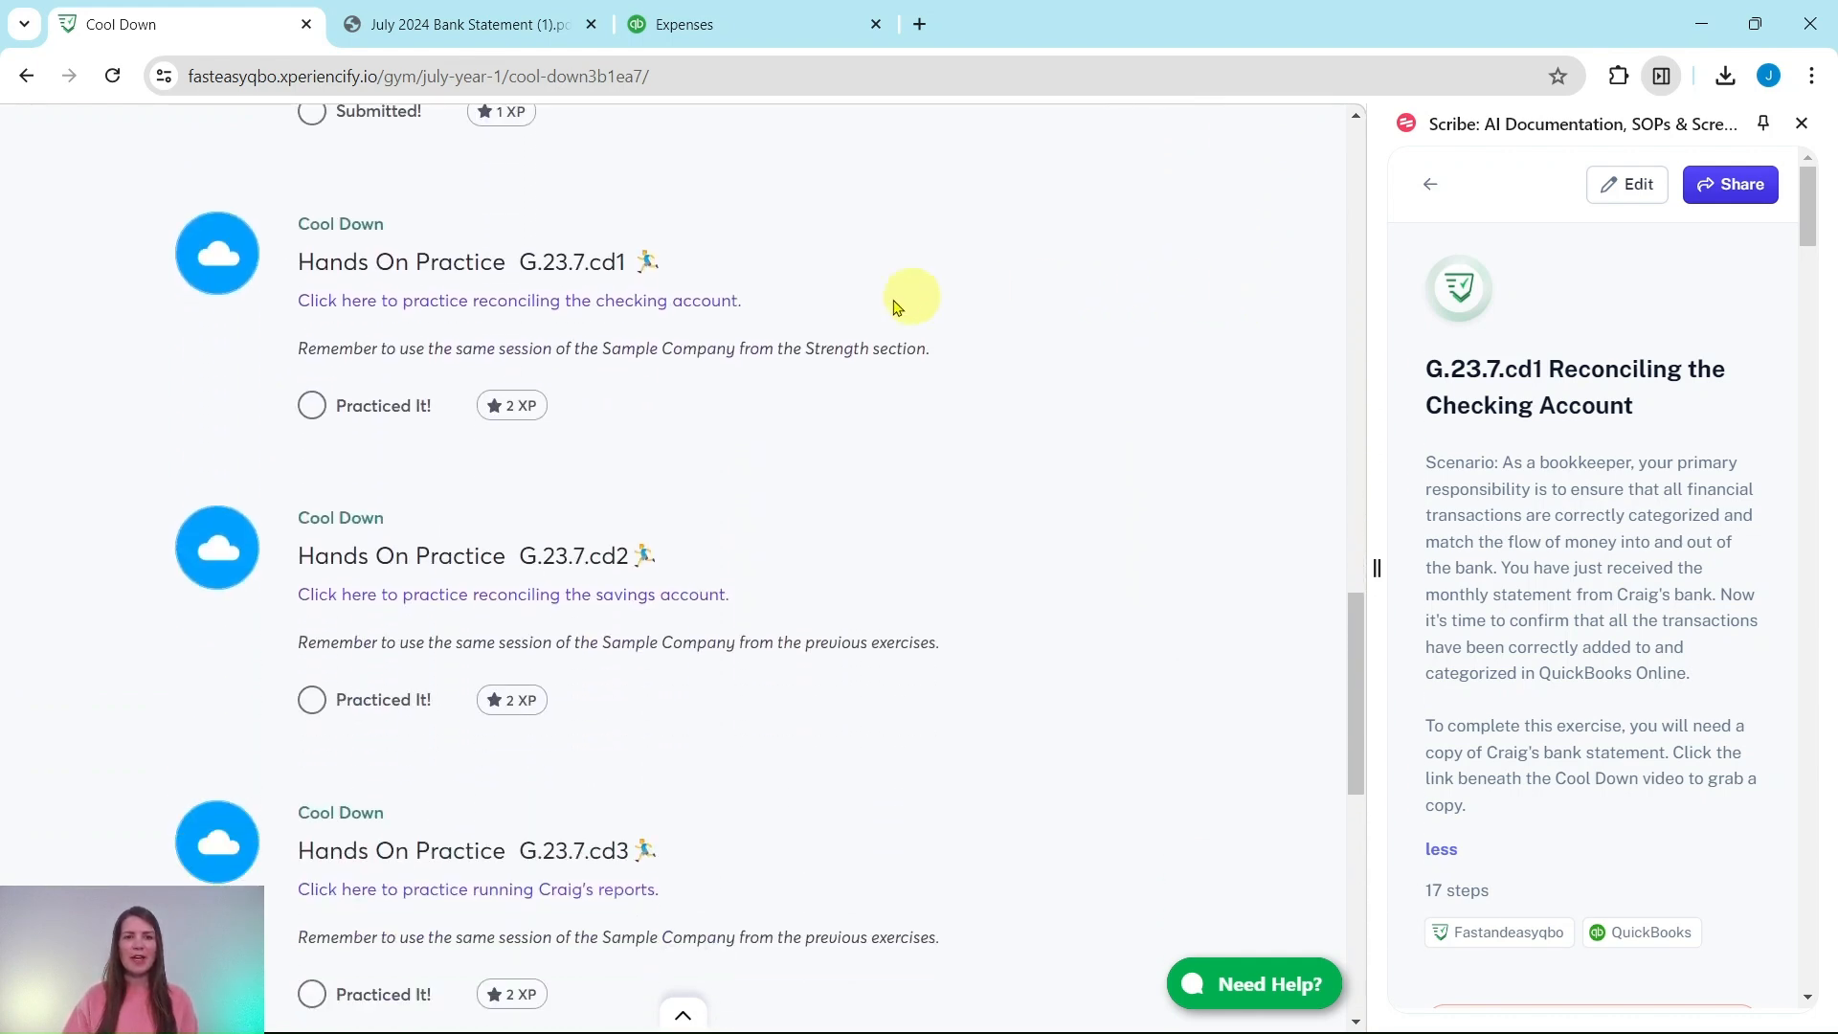
{"action": "scroll", "coordinate": [805, 536], "scroll_direction": "down", "scroll_amount": 4}
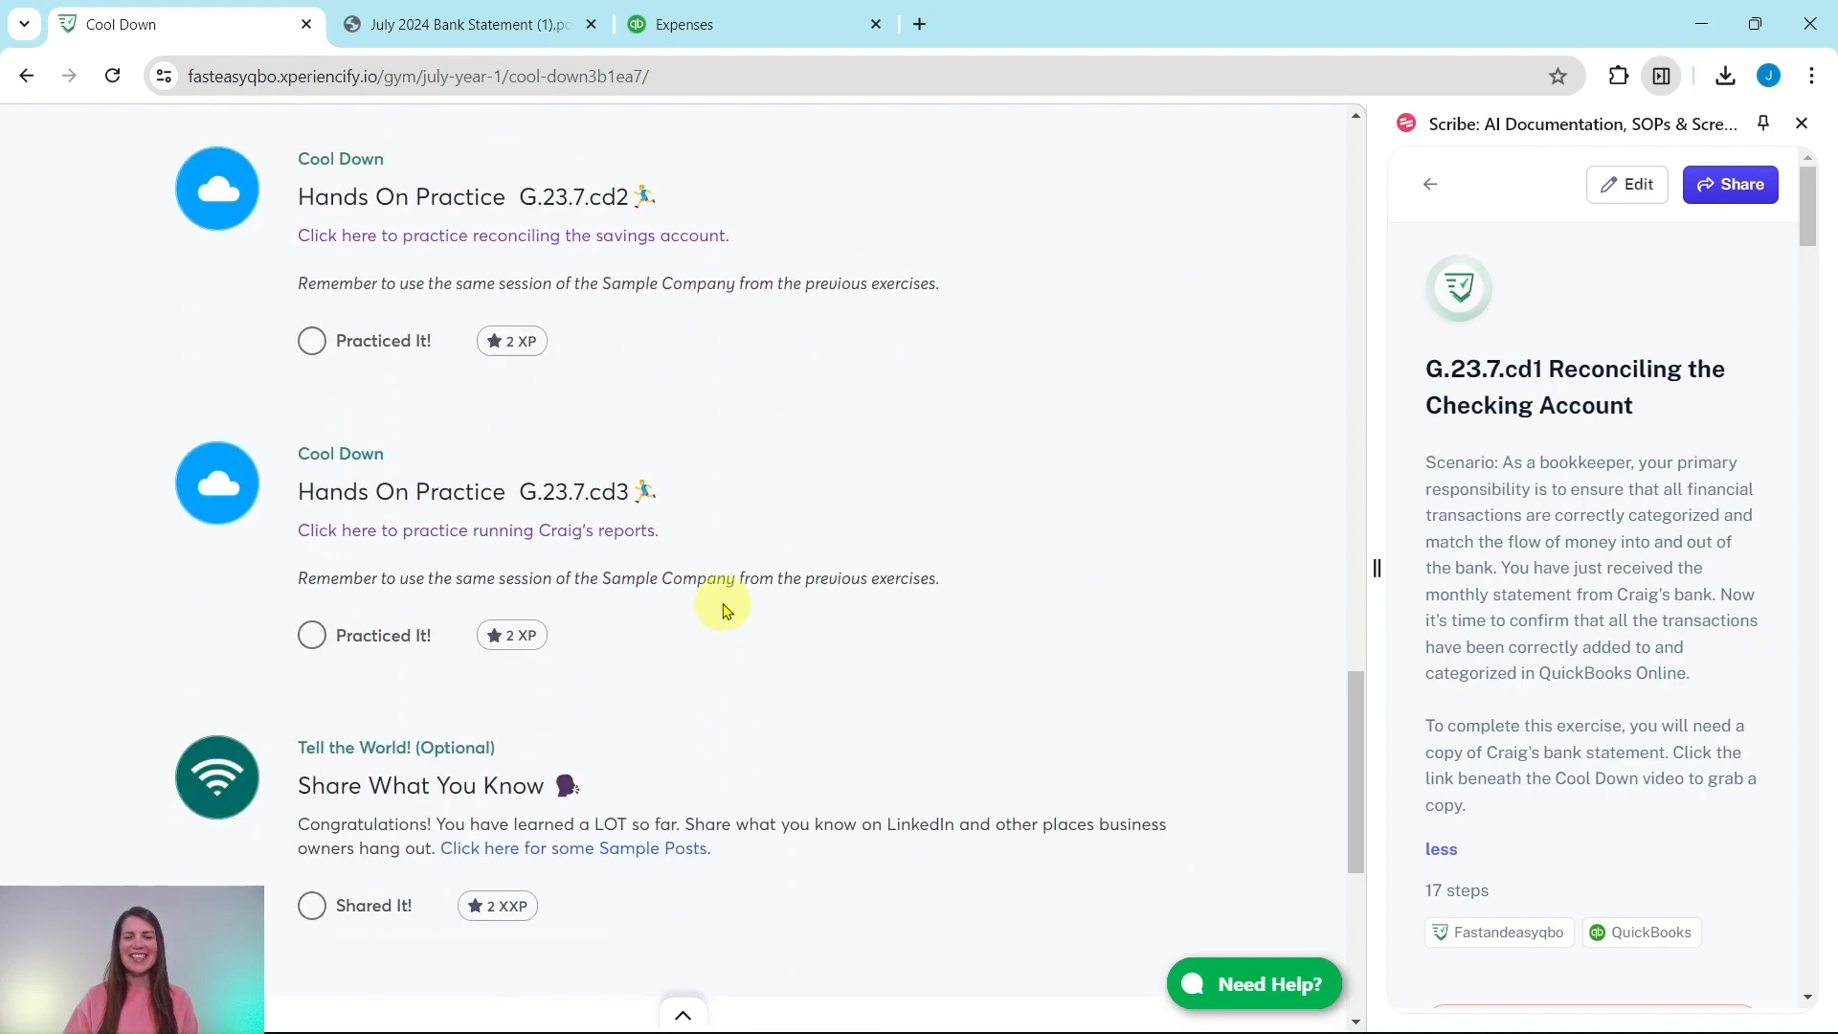
{"action": "scroll", "coordinate": [732, 608], "scroll_direction": "down", "scroll_amount": 4}
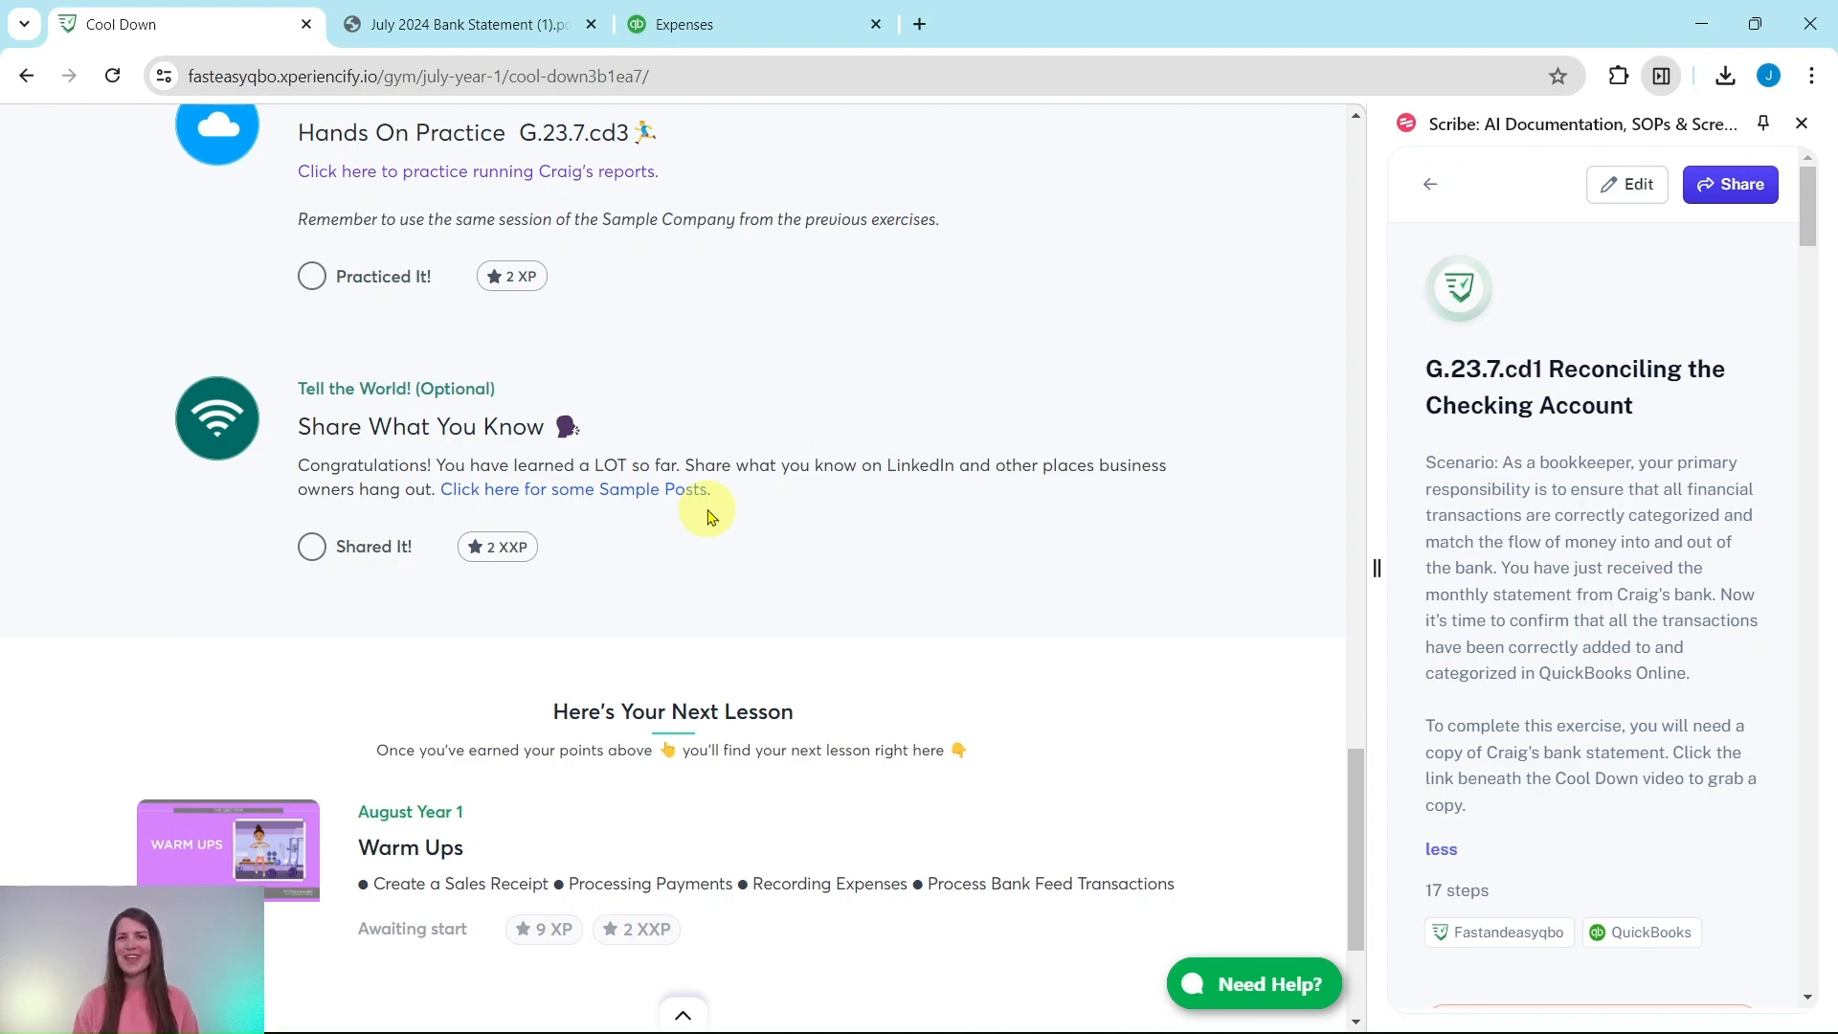
{"action": "scroll", "coordinate": [709, 514], "scroll_direction": "up", "scroll_amount": 9}
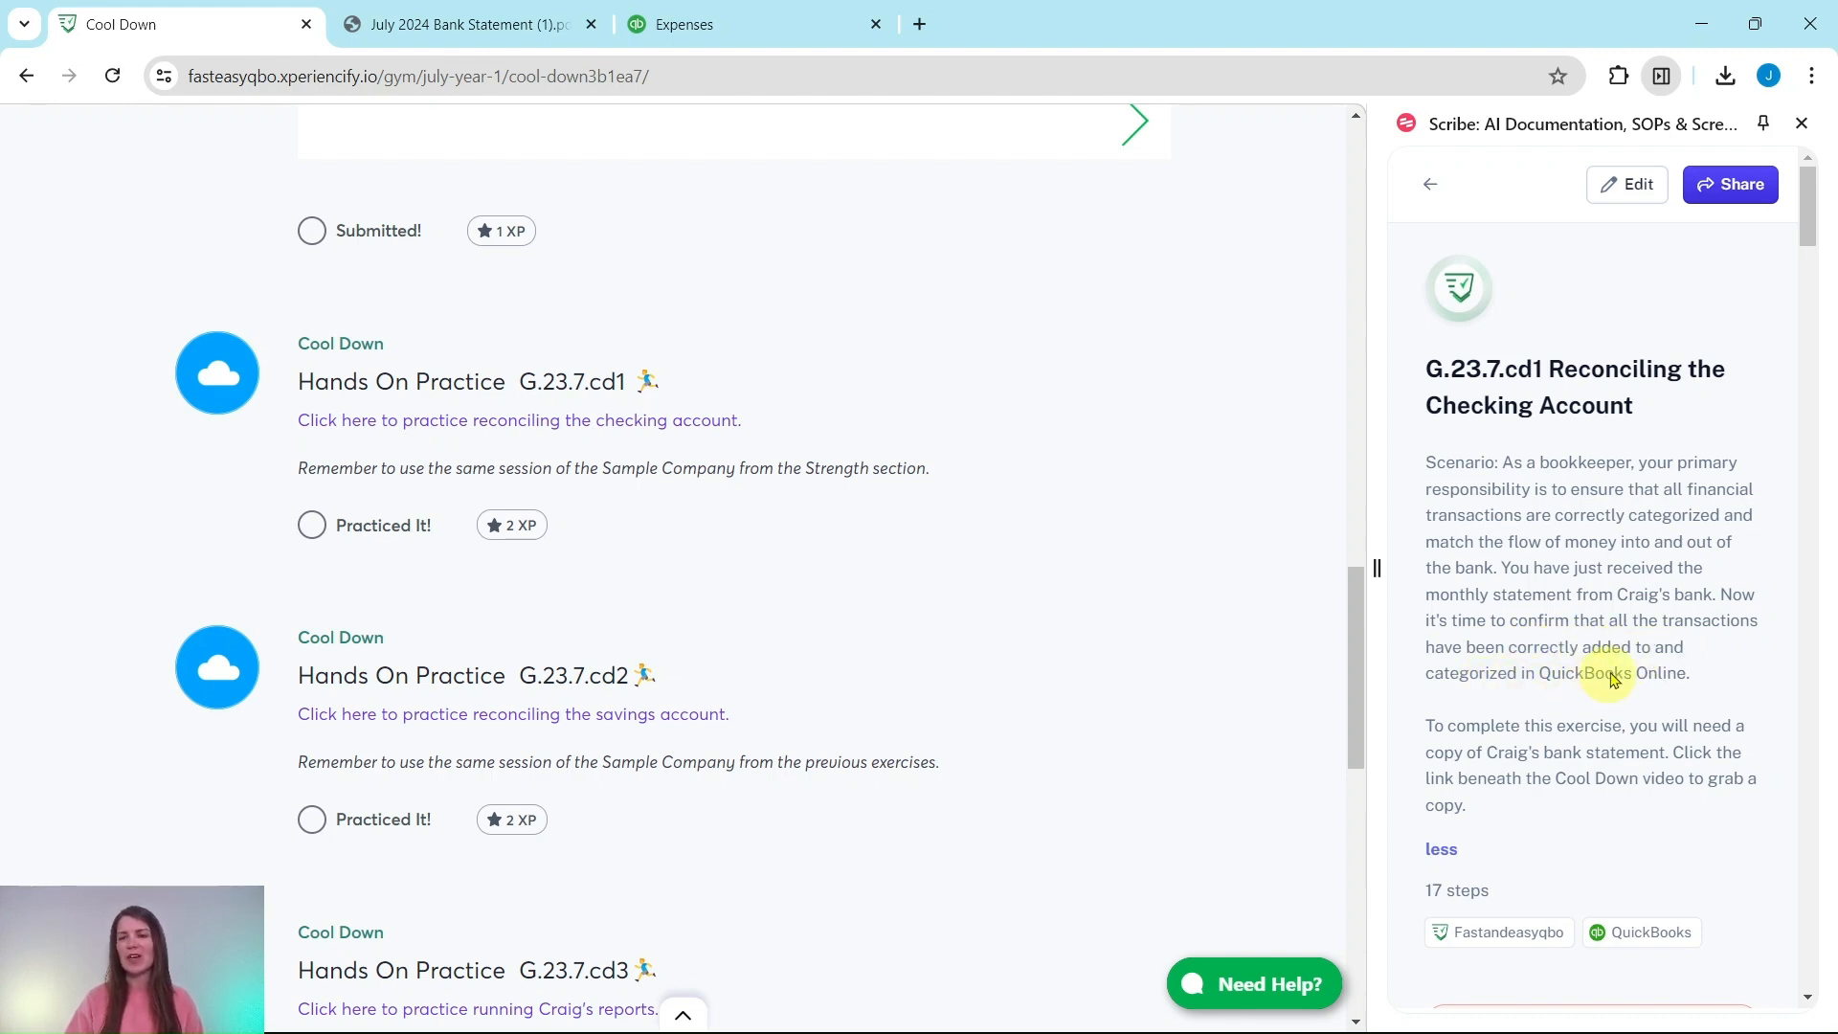
Step: Locate the Checking statement download under the video and view the July 2024 Bank Statement PDF
{"action": "scroll", "coordinate": [1594, 613], "scroll_direction": "down", "scroll_amount": 2}
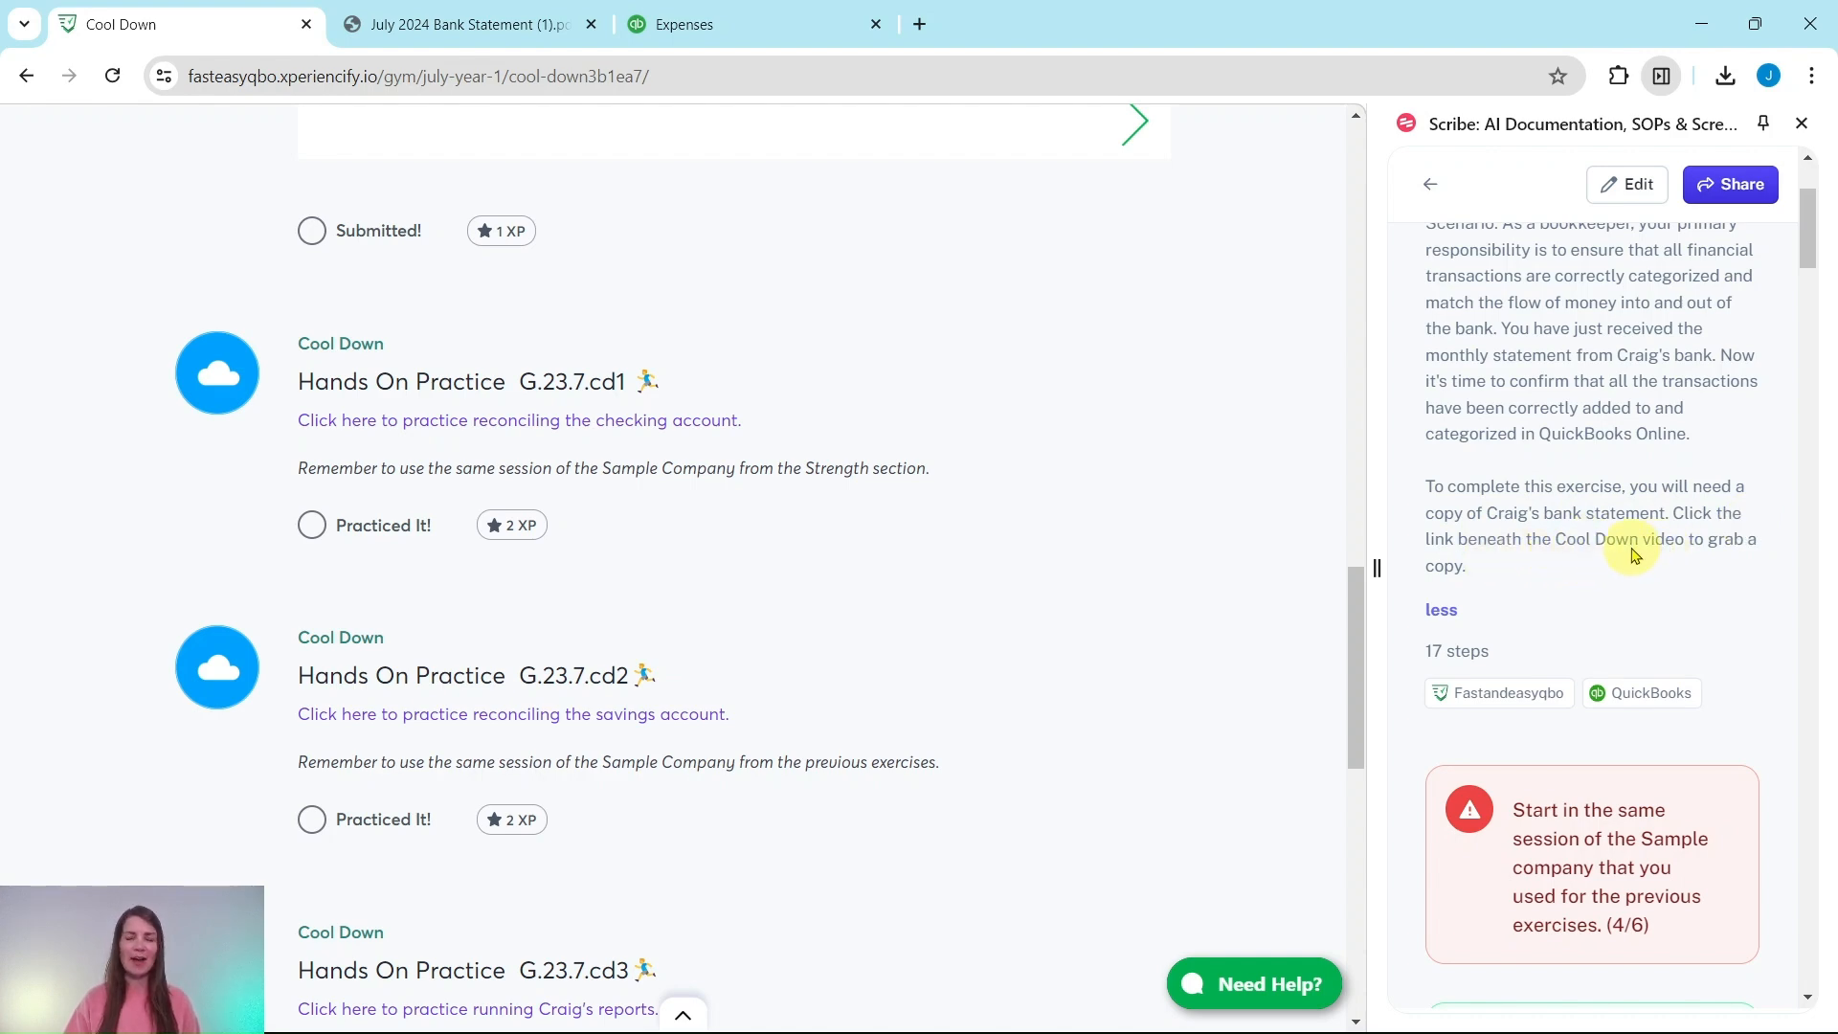
{"action": "scroll", "coordinate": [810, 541], "scroll_direction": "up", "scroll_amount": 10}
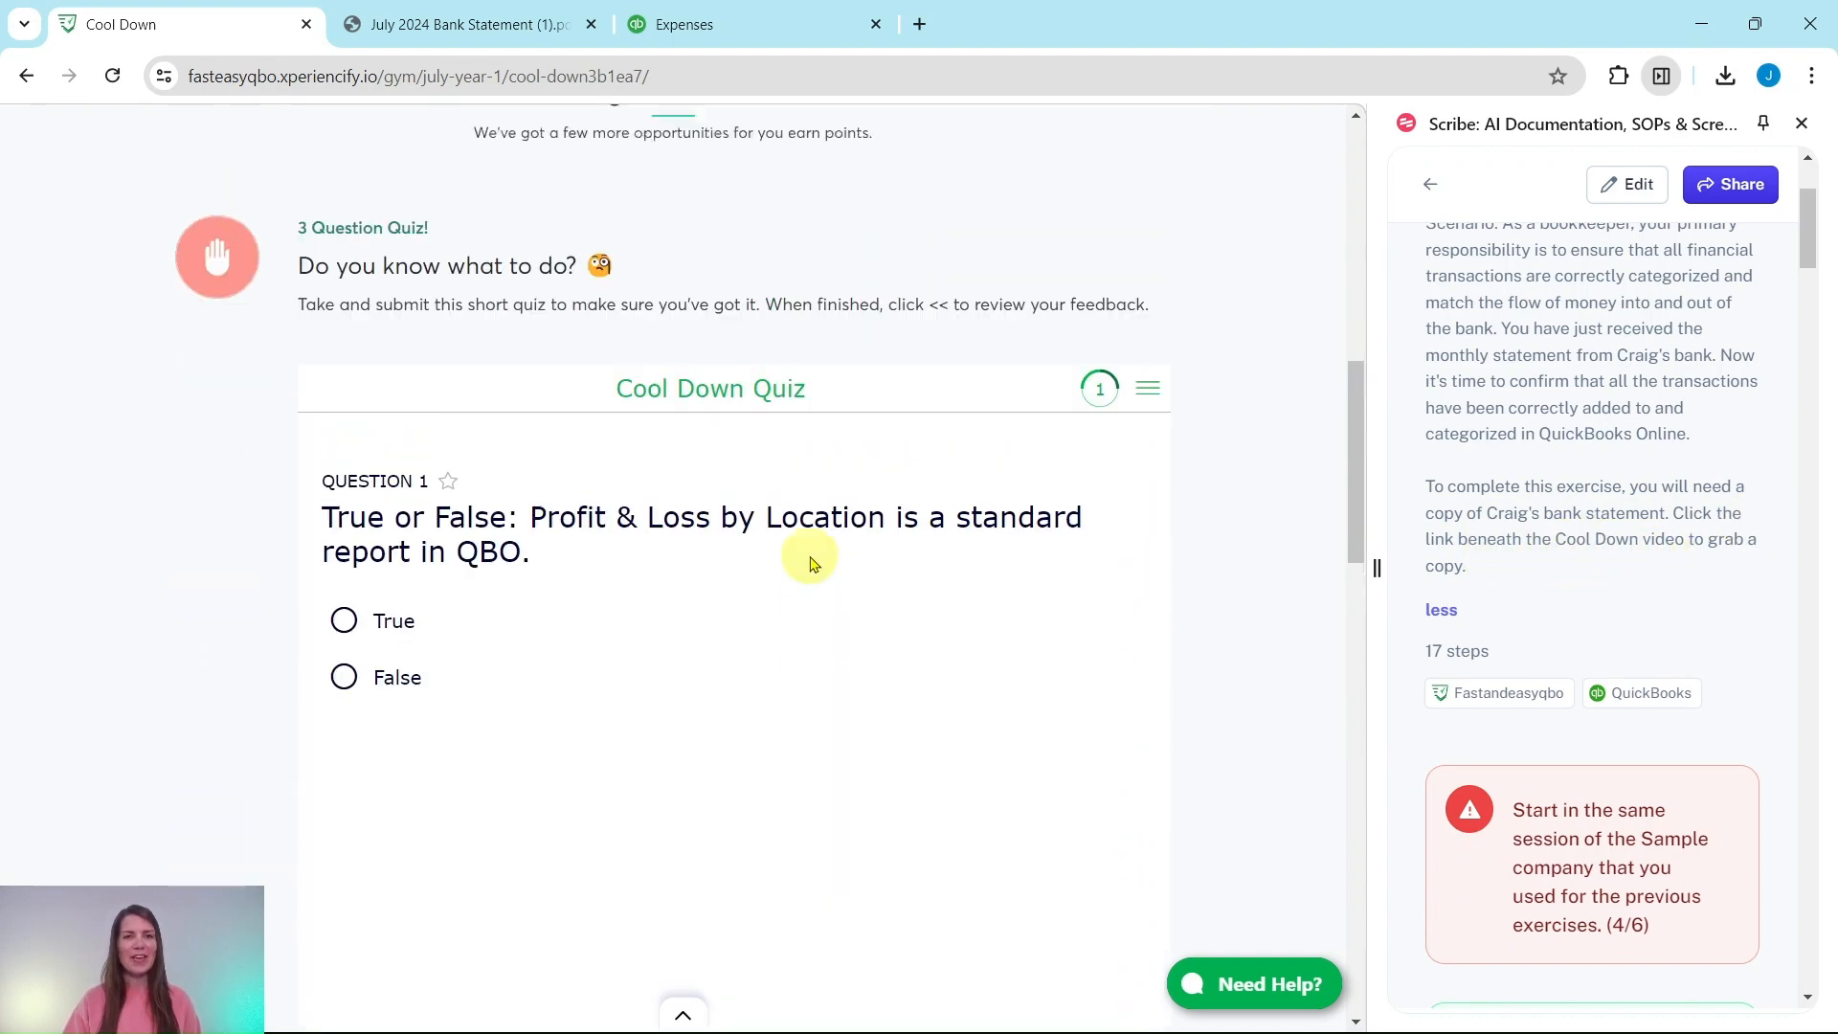
{"action": "scroll", "coordinate": [810, 541], "scroll_direction": "up", "scroll_amount": 8}
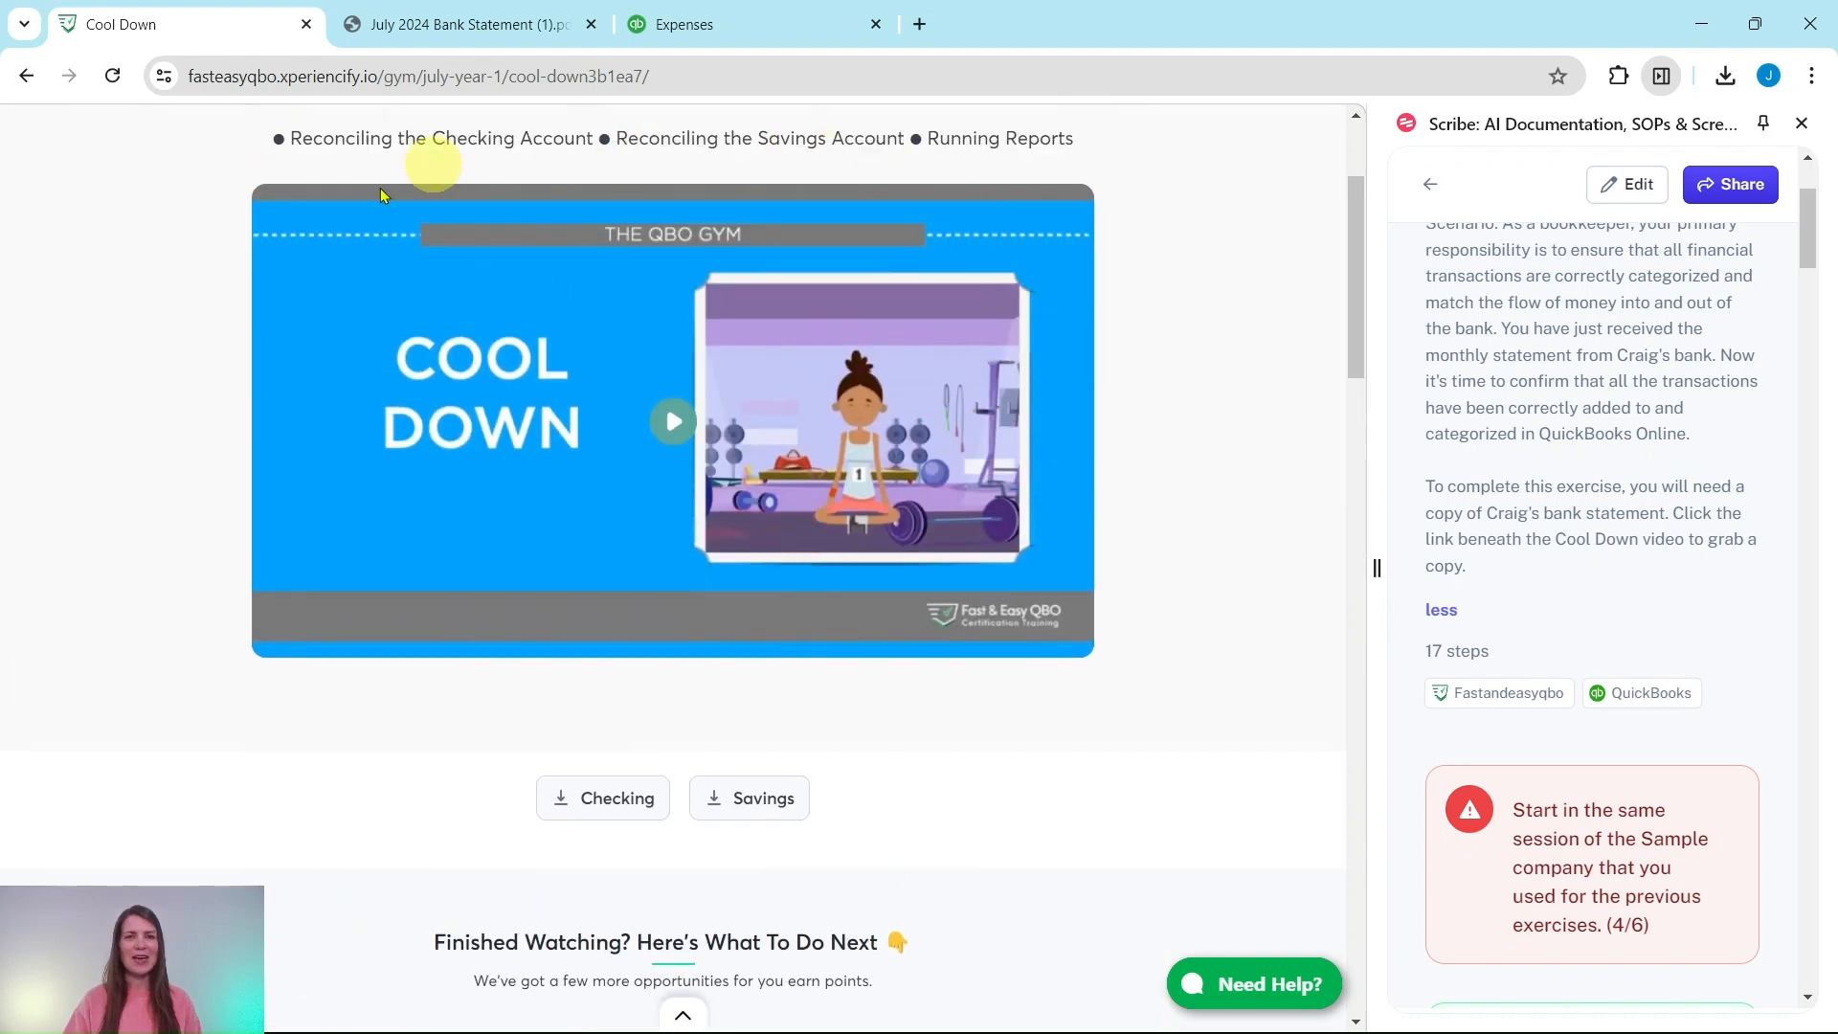
{"action": "scroll", "coordinate": [948, 569], "scroll_direction": "down", "scroll_amount": 3}
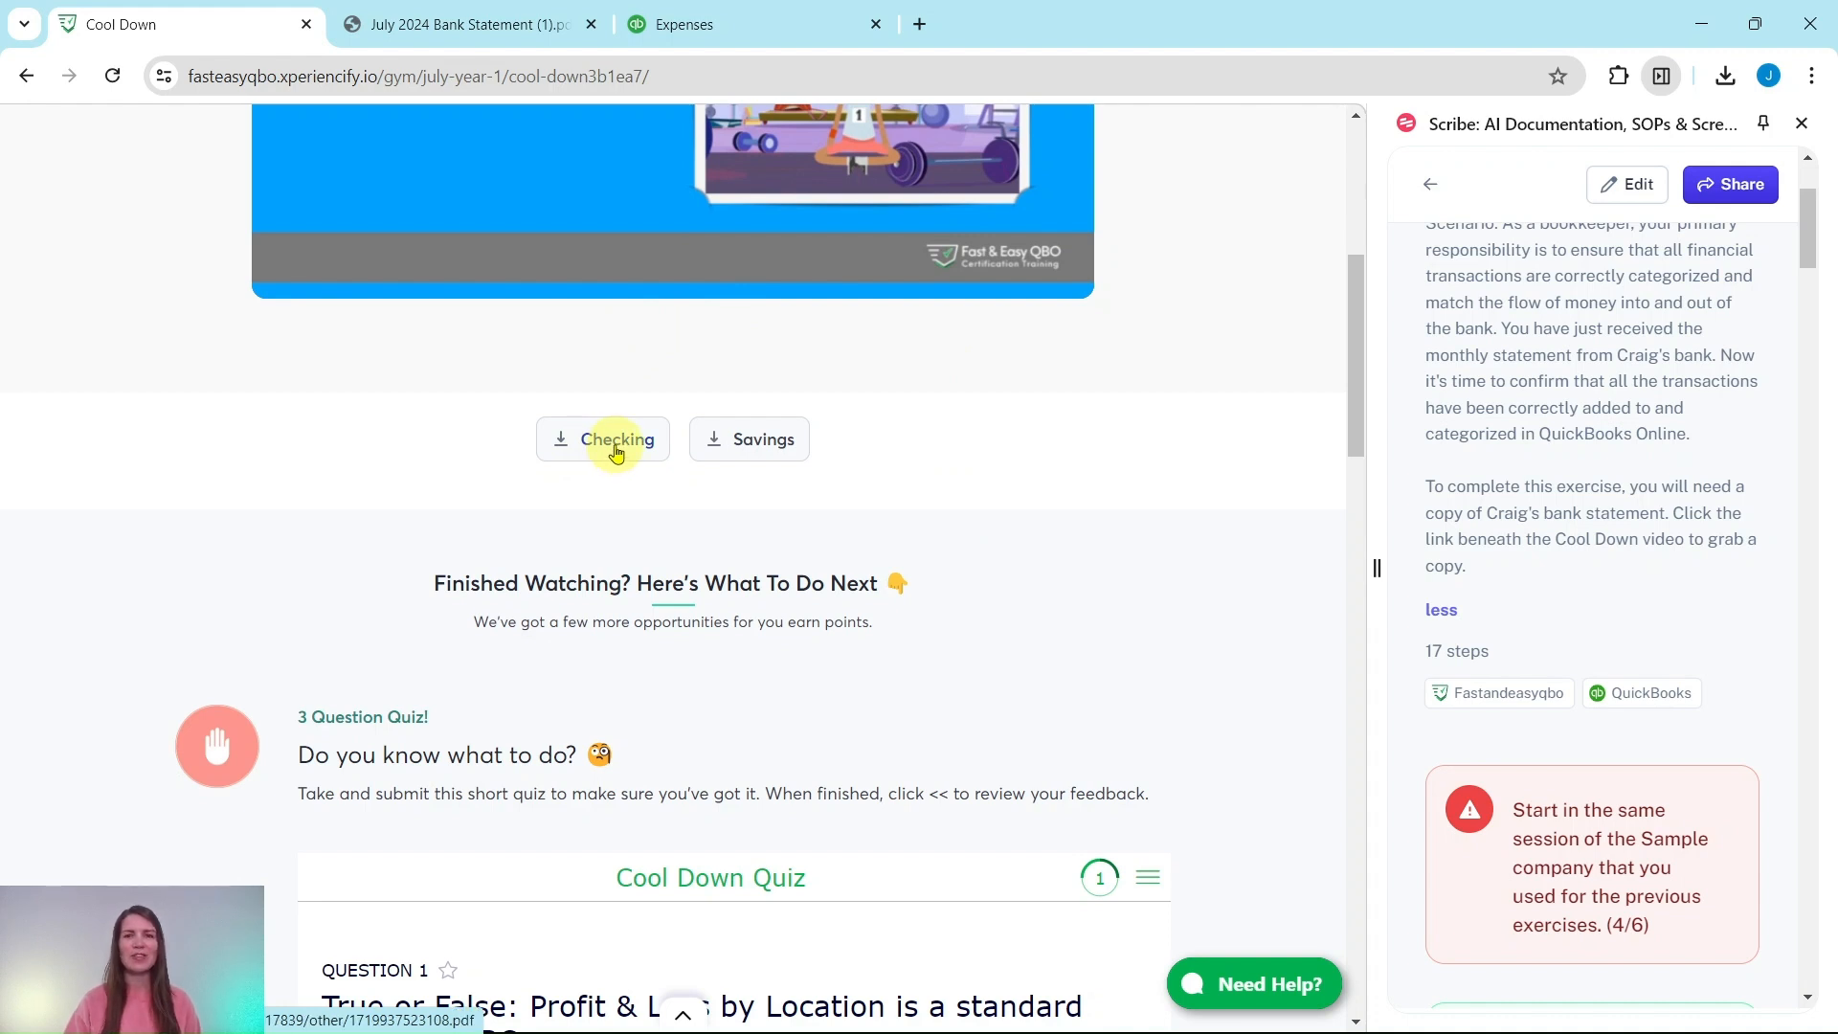
{"action": "left_click", "coordinate": [483, 23]}
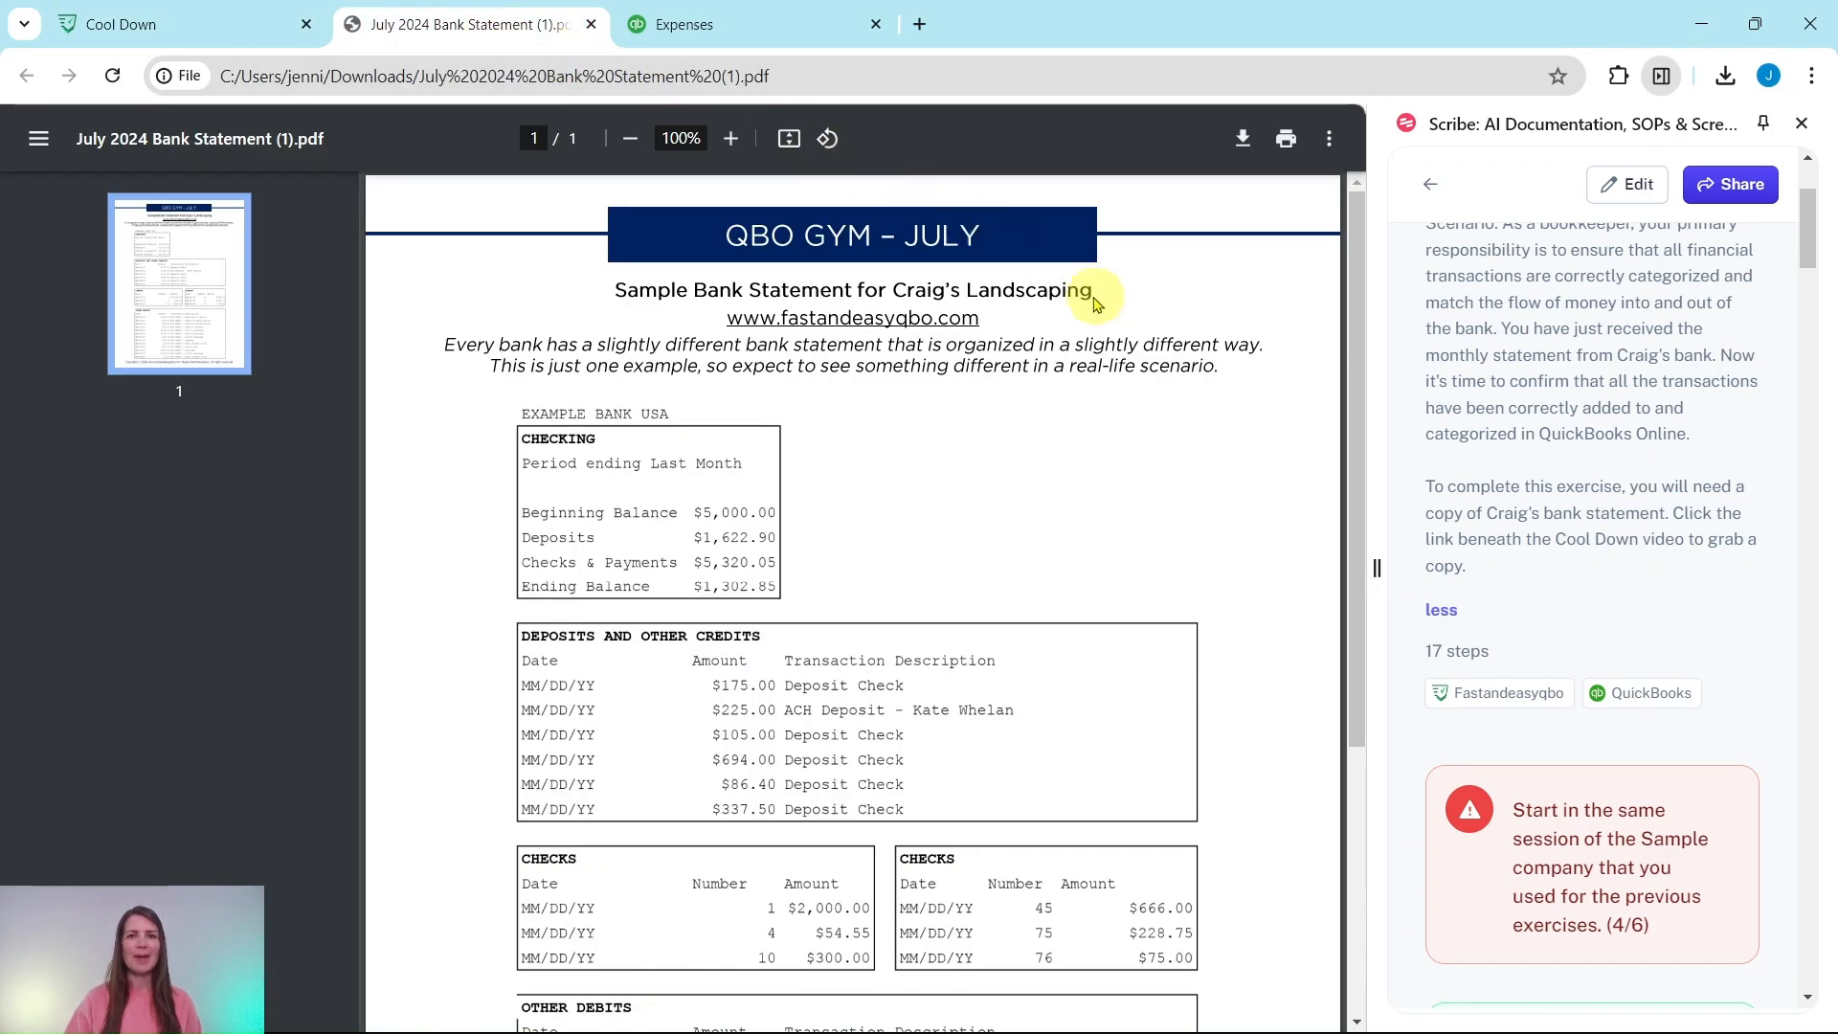
{"action": "scroll", "coordinate": [1196, 373], "scroll_direction": "down", "scroll_amount": 4}
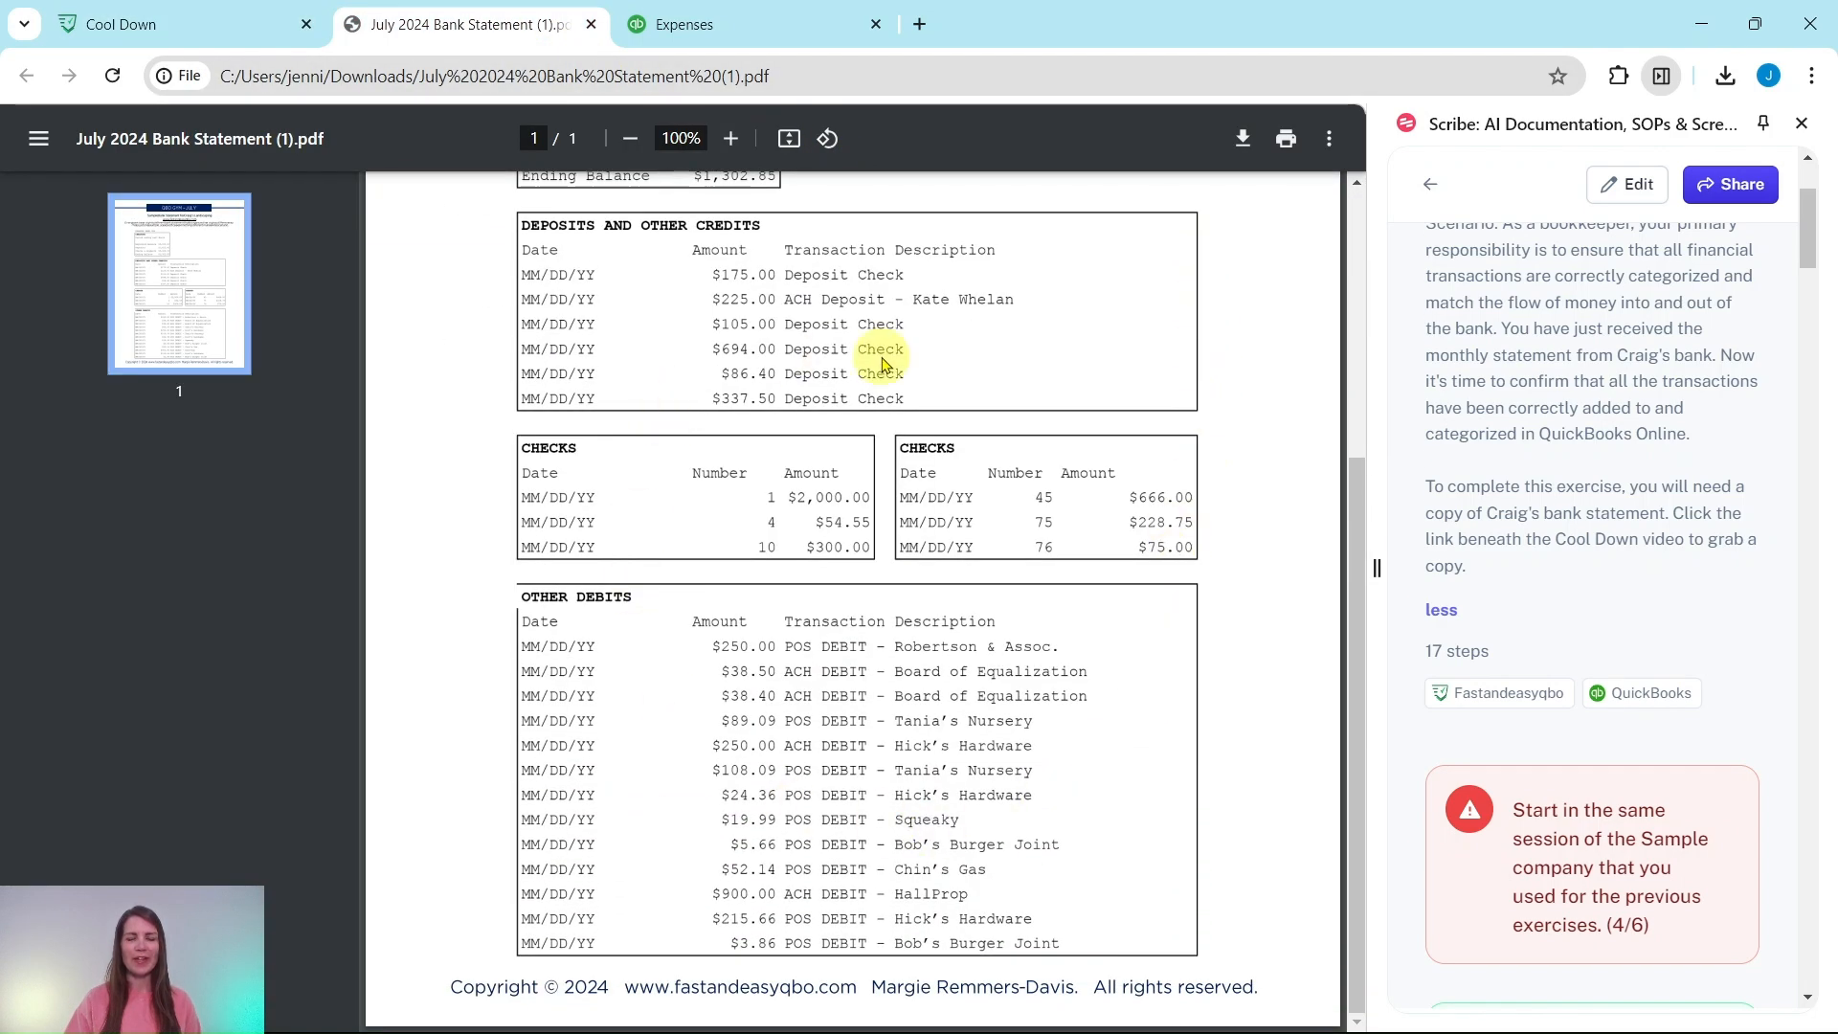
{"action": "scroll", "coordinate": [862, 359], "scroll_direction": "up", "scroll_amount": 4}
{"action": "scroll", "coordinate": [1570, 412], "scroll_direction": "down", "scroll_amount": 5}
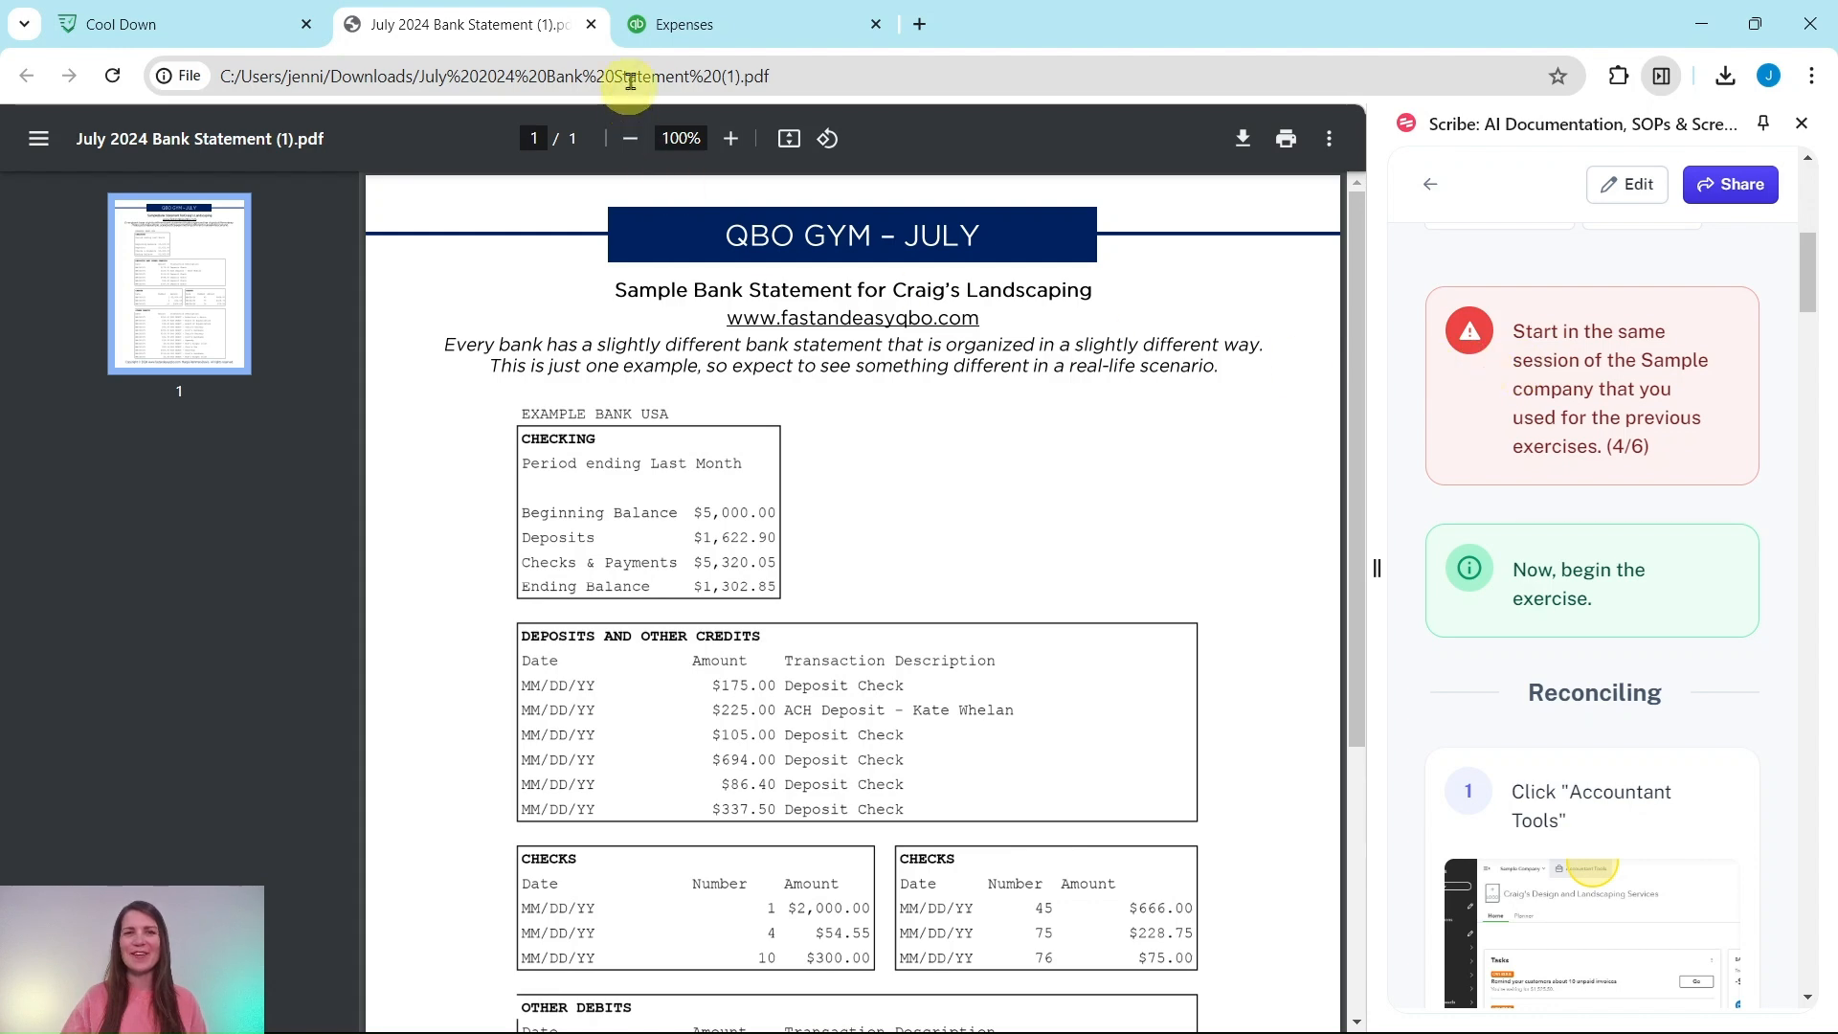
Step: Back in the QuickBooks sample company, go to Reconcile from the Accountant tools menu
{"action": "left_click", "coordinate": [714, 26]}
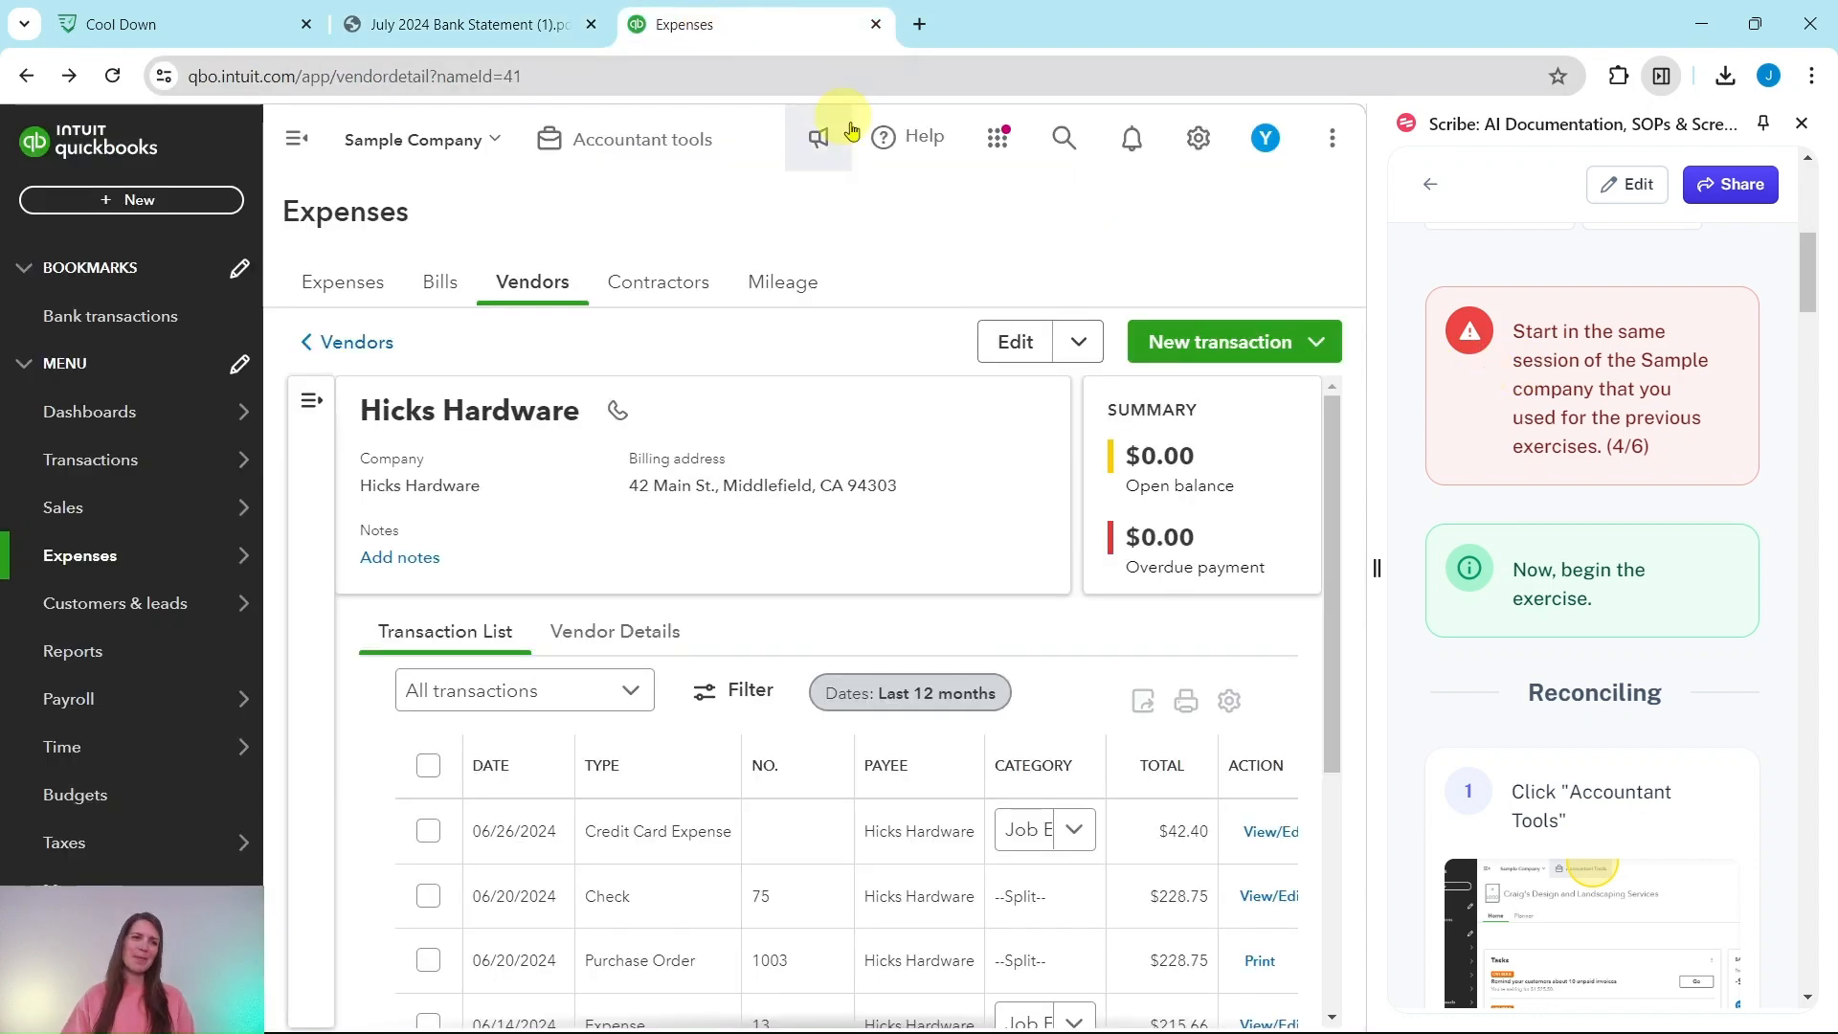
{"action": "mouse_move", "coordinate": [144, 507]}
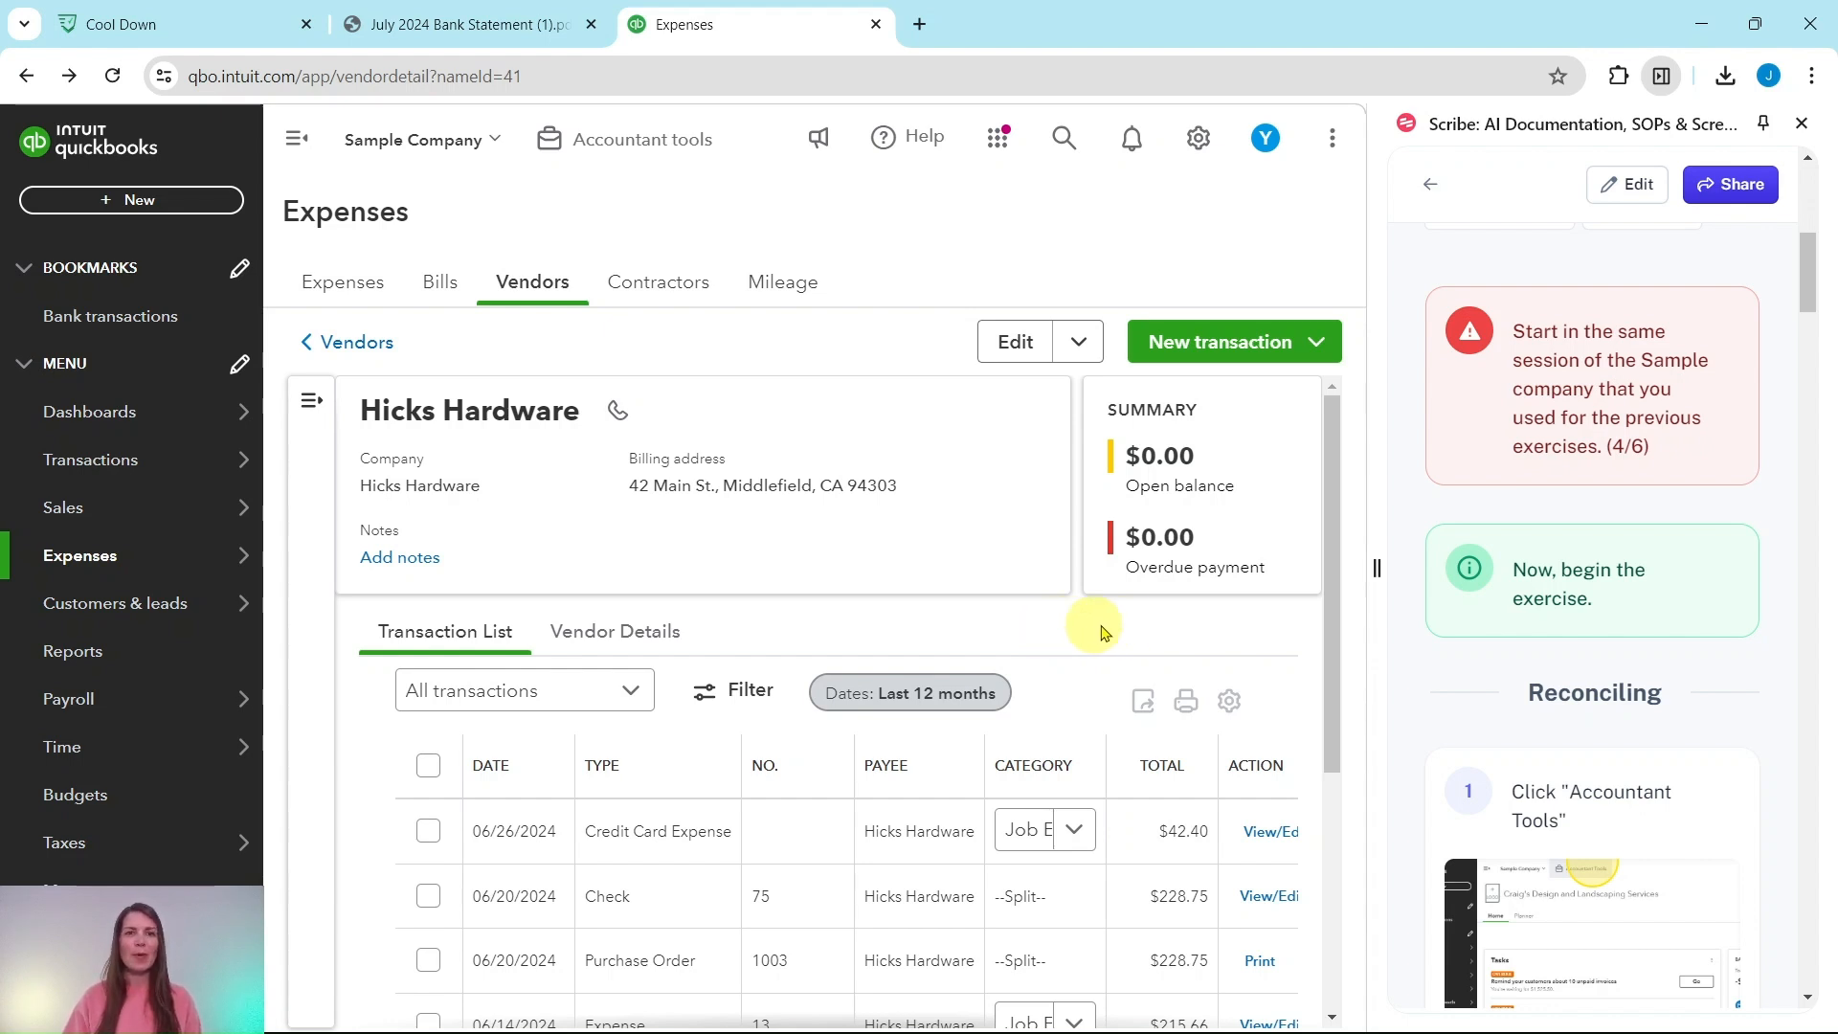
{"action": "scroll", "coordinate": [1513, 594], "scroll_direction": "down", "scroll_amount": 3}
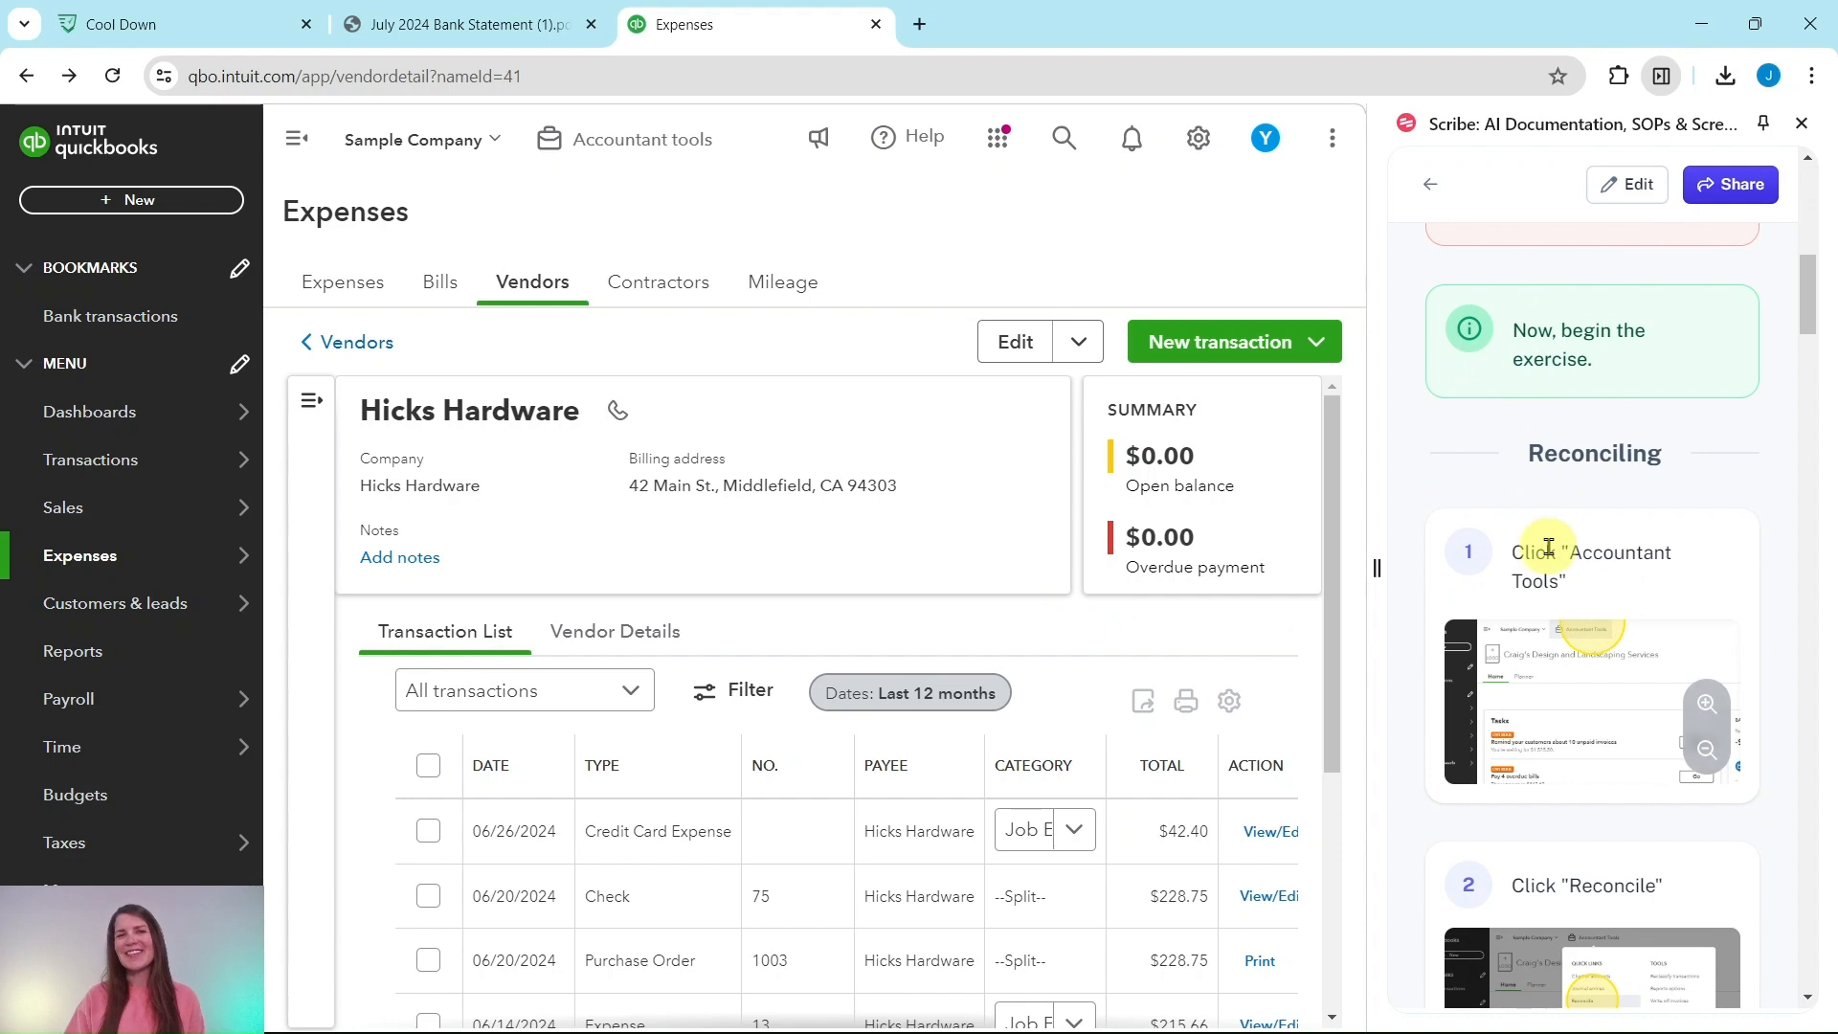
{"action": "scroll", "coordinate": [1627, 384], "scroll_direction": "down", "scroll_amount": 1}
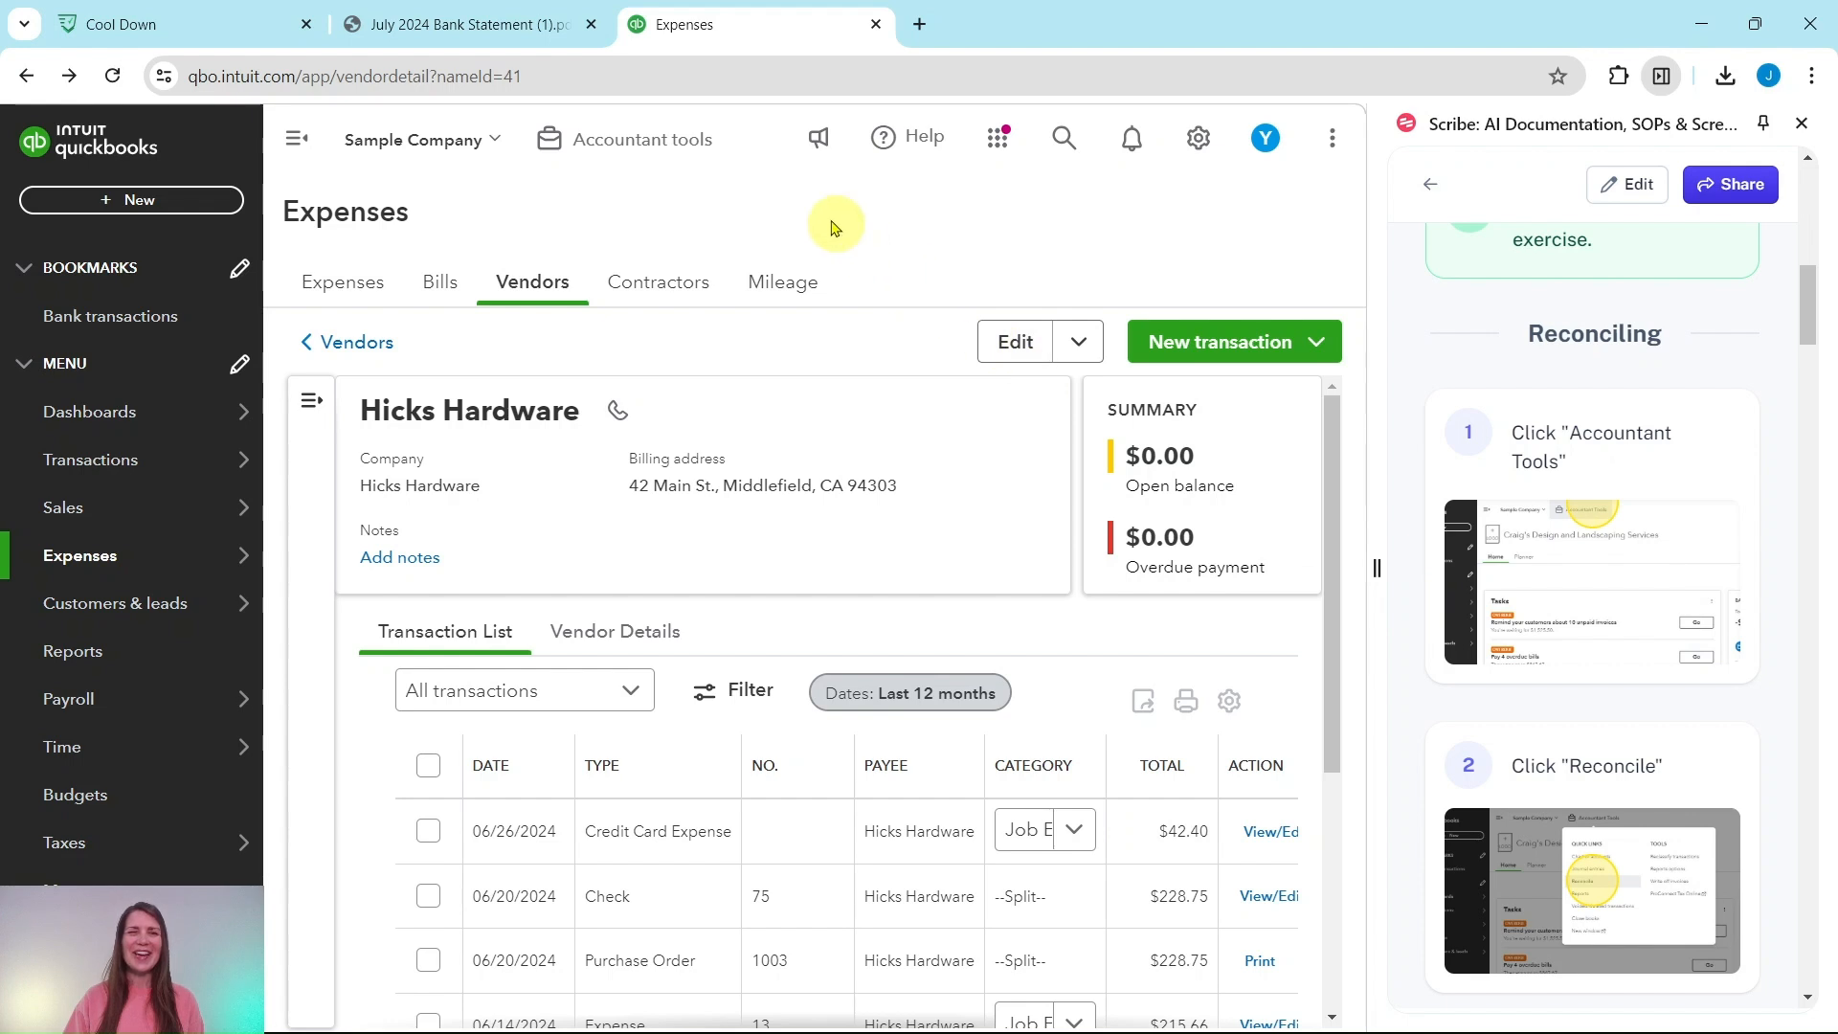
{"action": "left_click", "coordinate": [620, 146]}
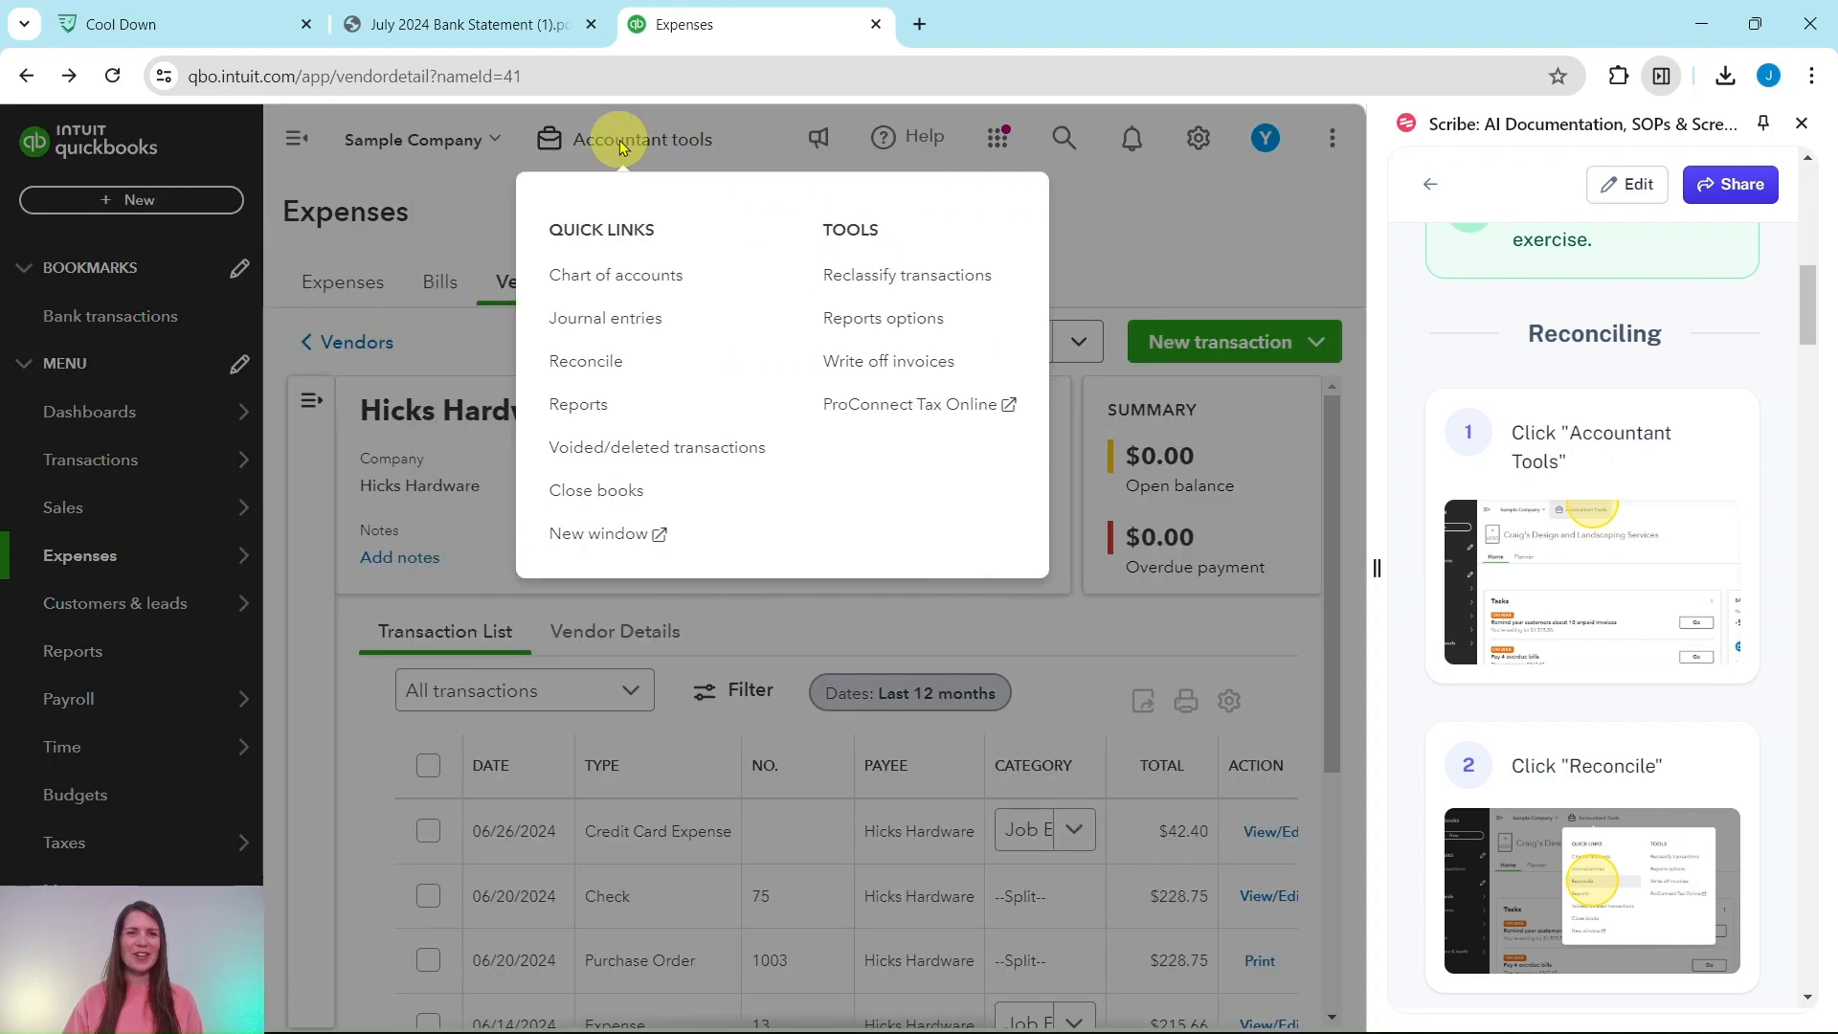
{"action": "left_click", "coordinate": [593, 361]}
Step: Get started with the first reconciliation and move past the 'Reconcile like a pro' introduction
{"action": "scroll", "coordinate": [1647, 536], "scroll_direction": "down", "scroll_amount": 5}
{"action": "scroll", "coordinate": [1649, 537], "scroll_direction": "down", "scroll_amount": 4}
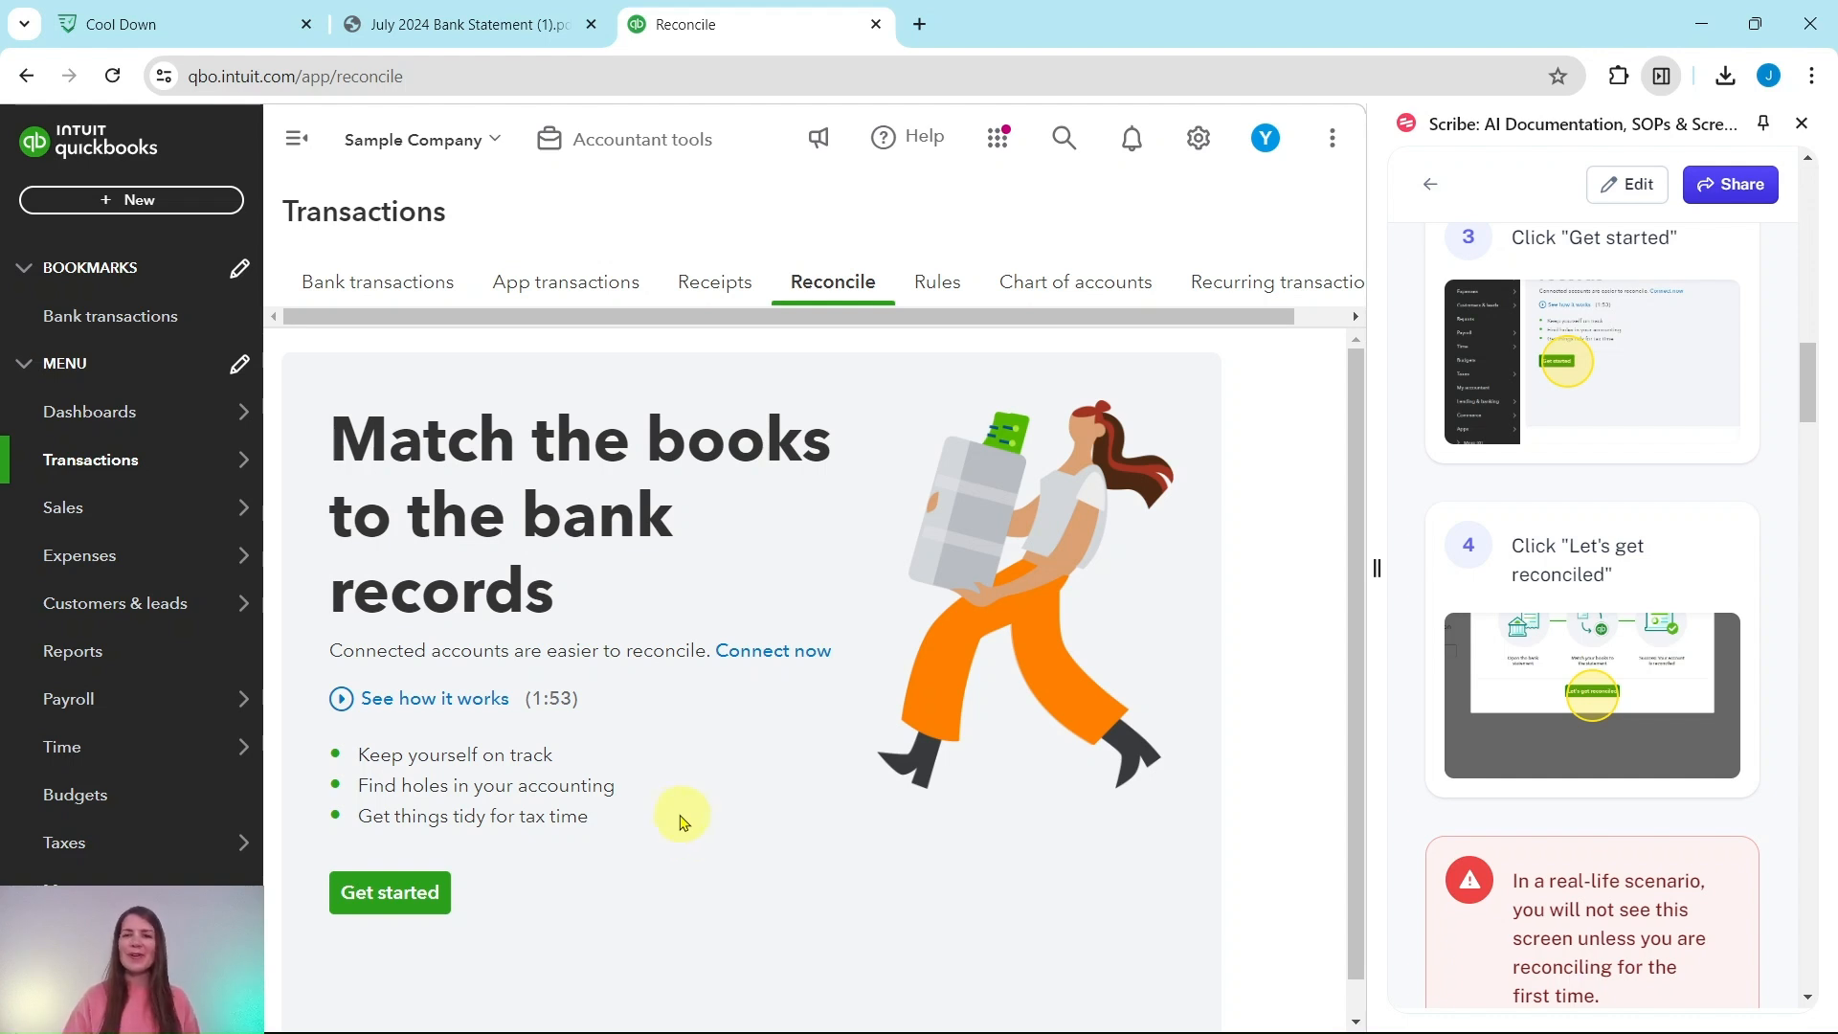
{"action": "left_click", "coordinate": [378, 900]}
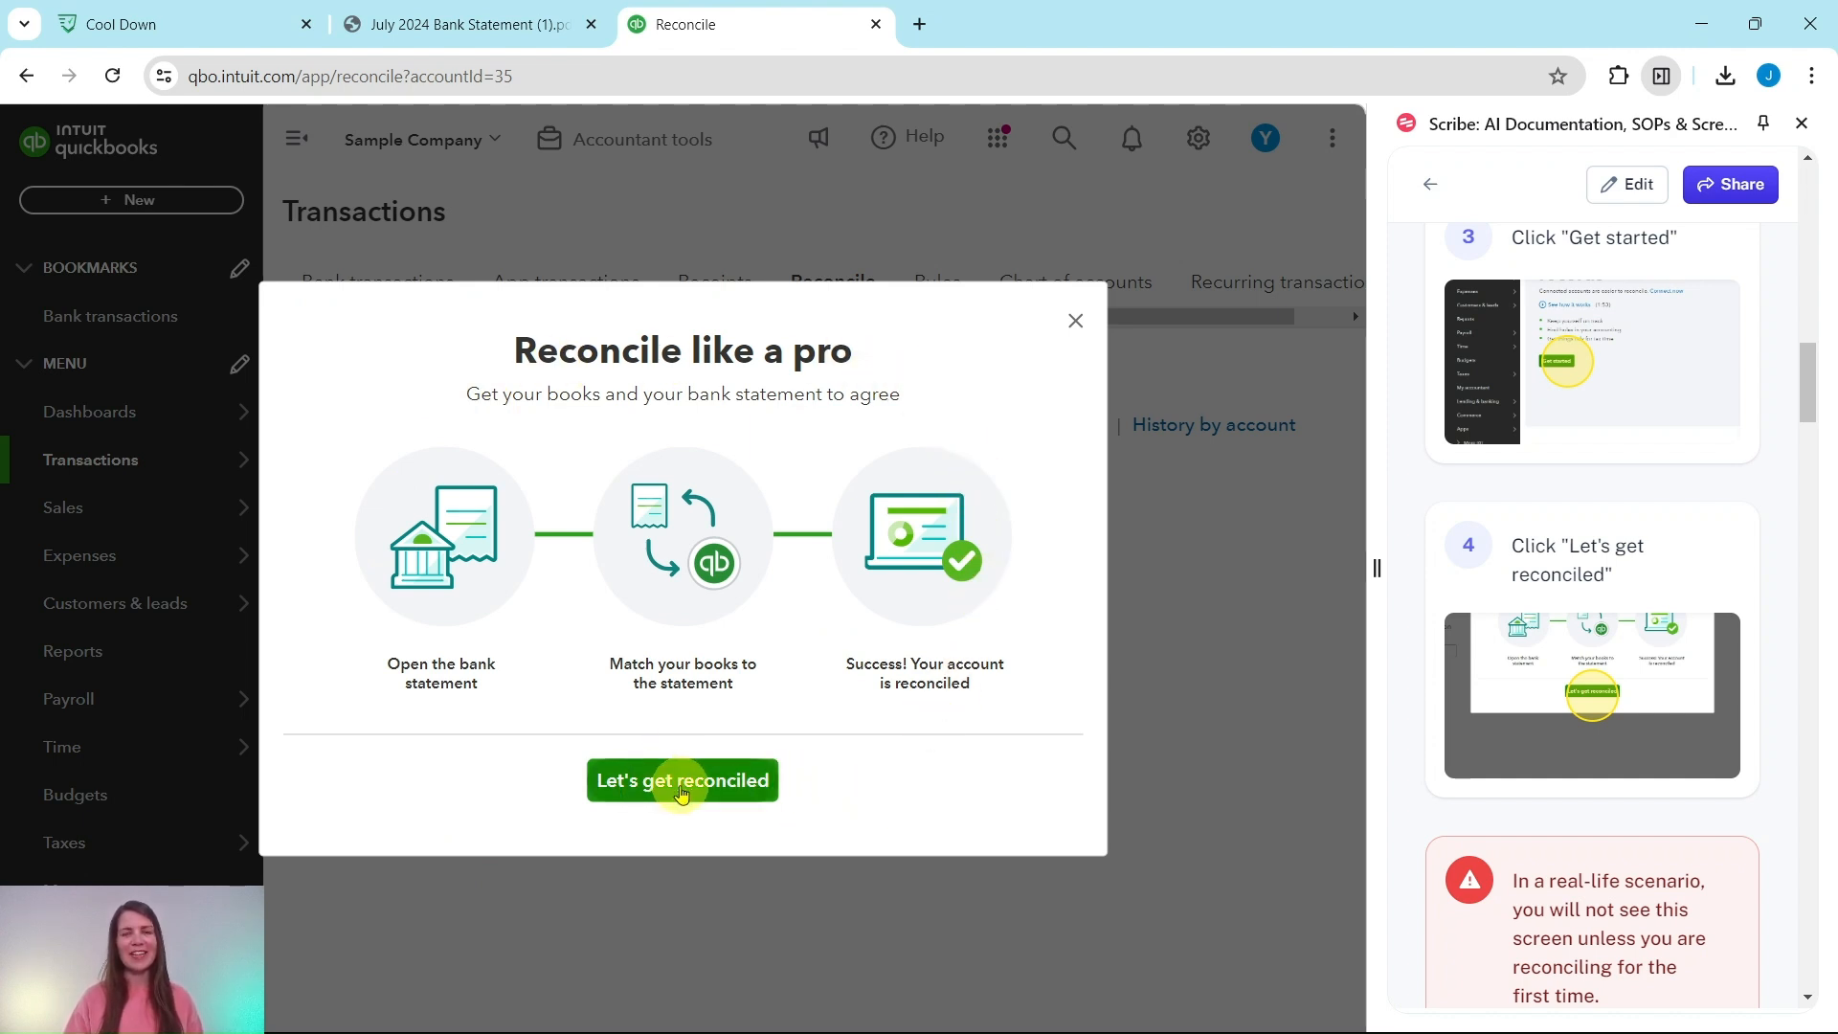
{"action": "left_click", "coordinate": [682, 795]}
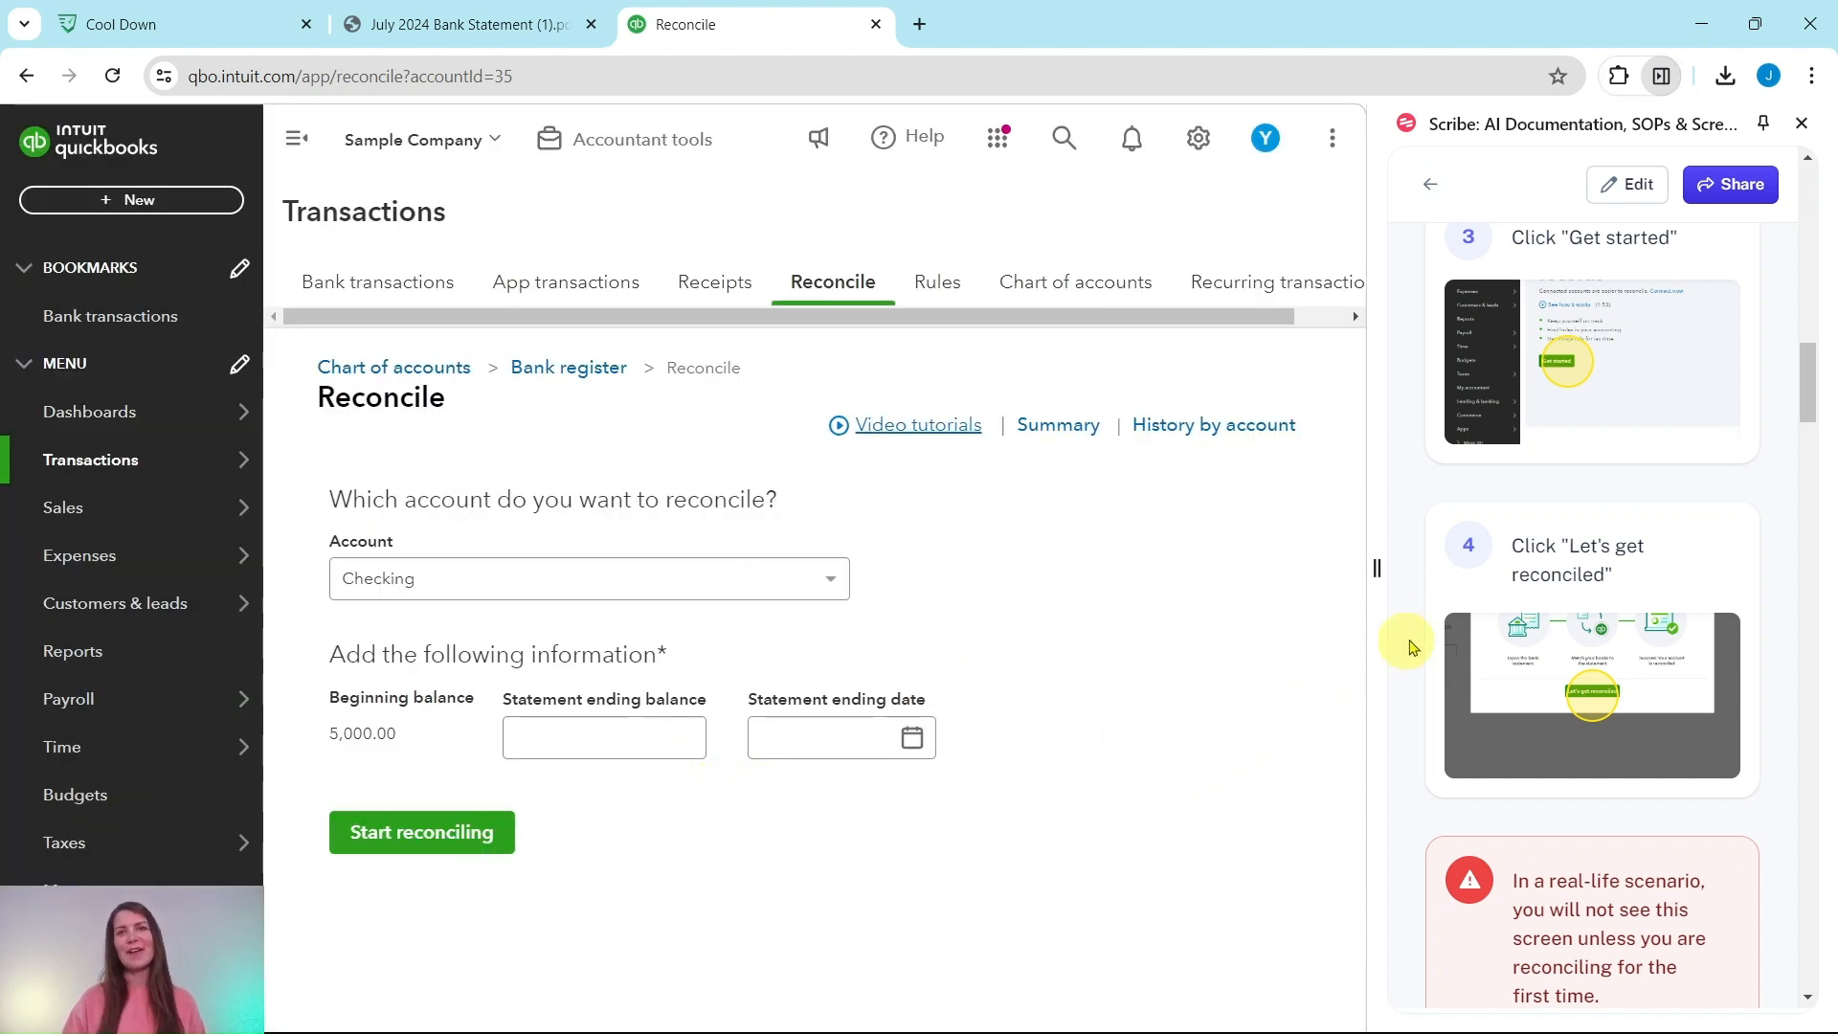
Step: Enter the 1,302.85 statement ending balance, checked against the July bank statement
{"action": "scroll", "coordinate": [1638, 714], "scroll_direction": "down", "scroll_amount": 2}
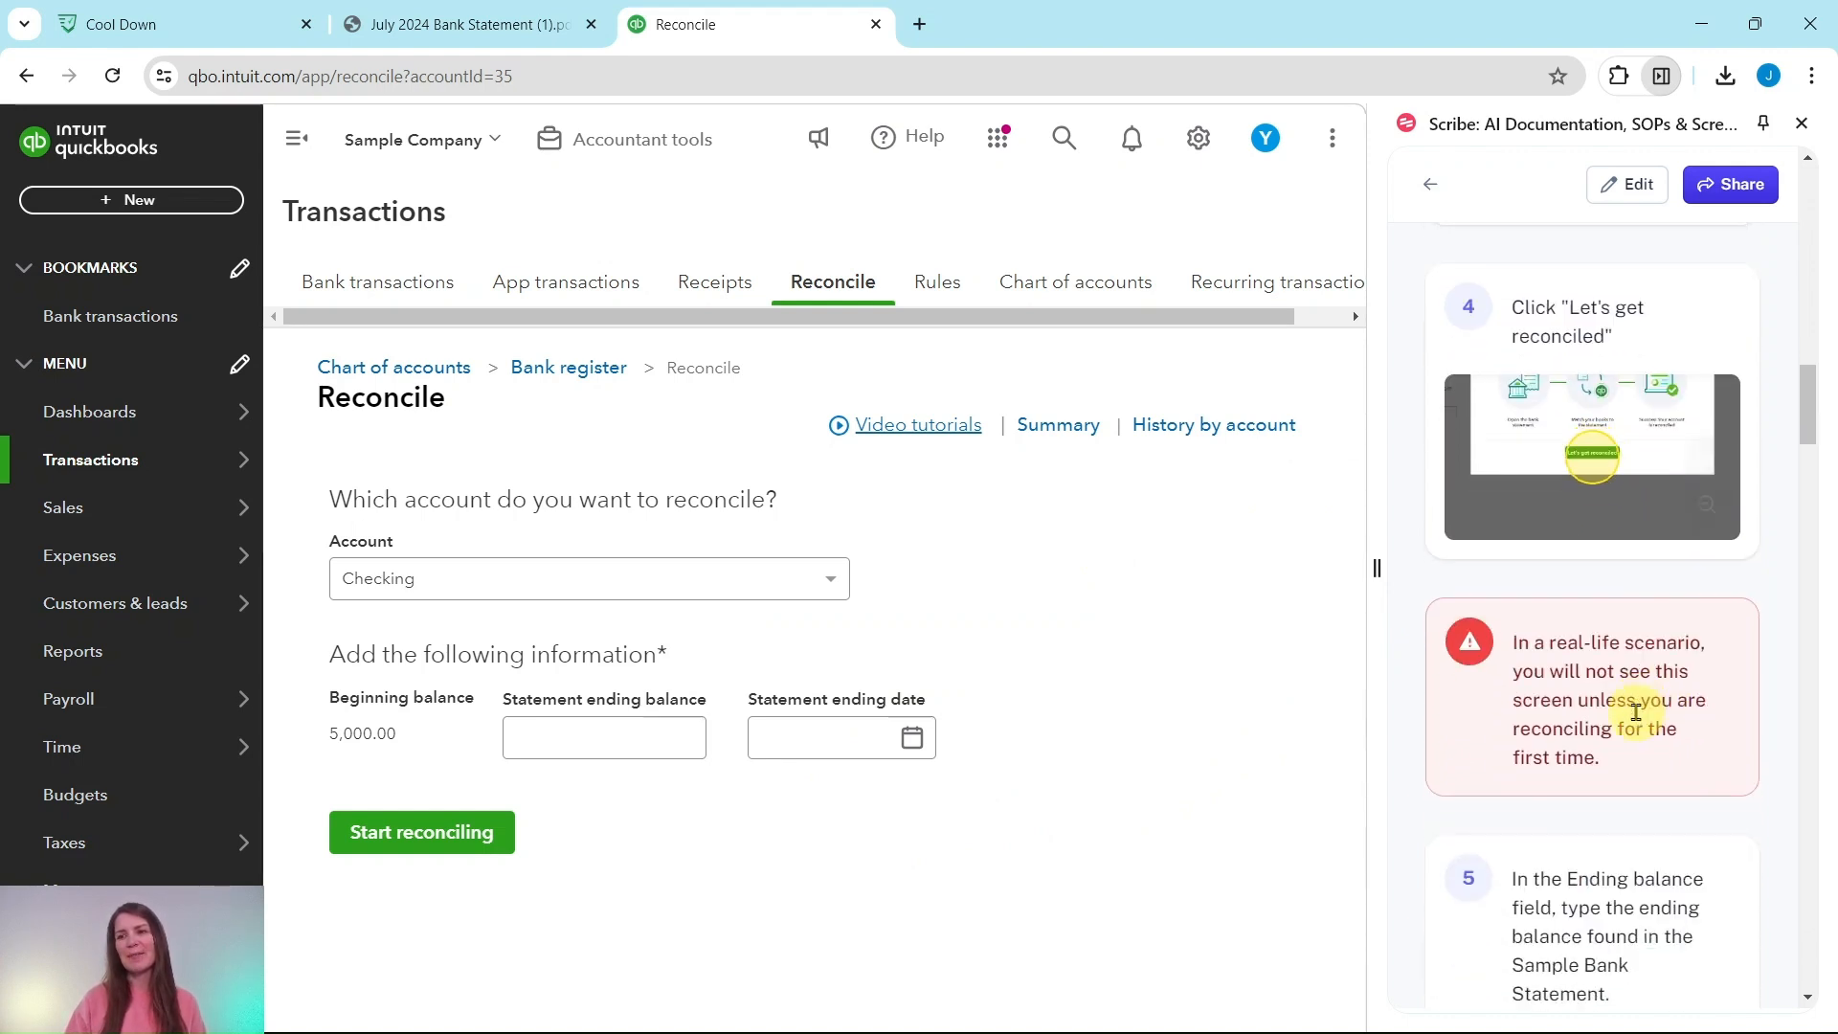
{"action": "scroll", "coordinate": [1638, 714], "scroll_direction": "down", "scroll_amount": 2}
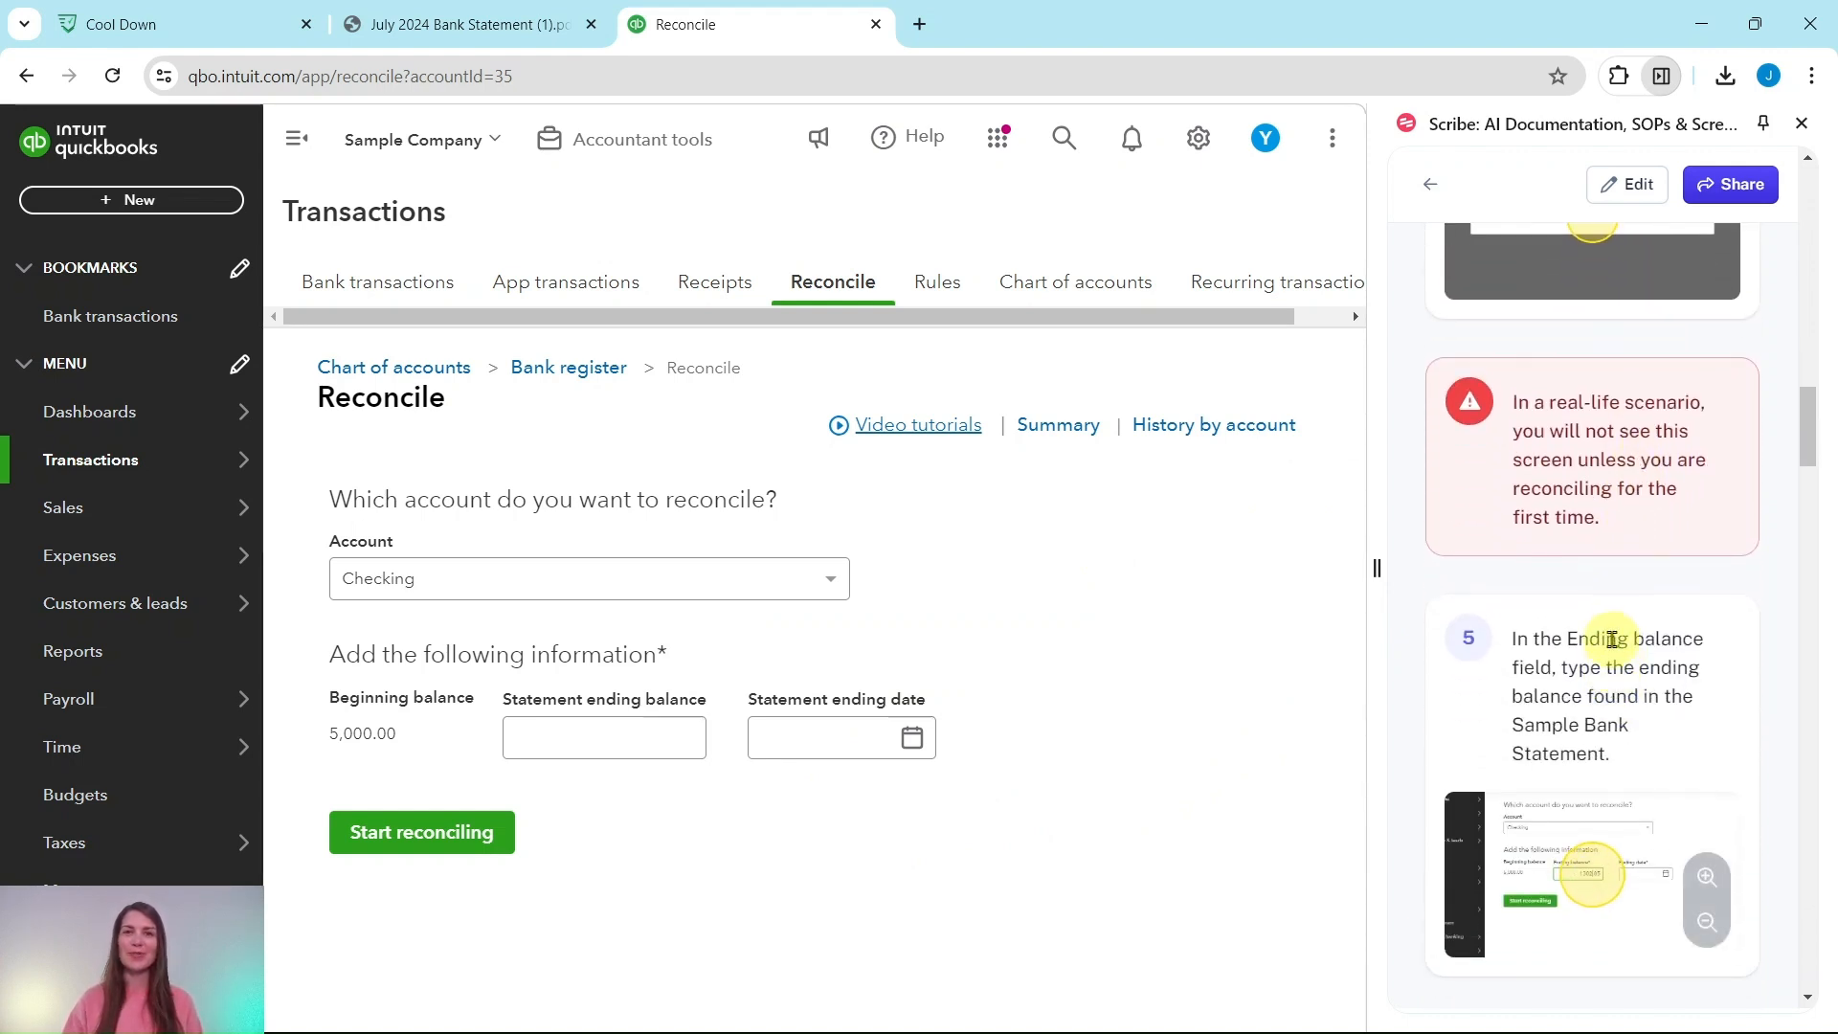
{"action": "scroll", "coordinate": [1612, 645], "scroll_direction": "down", "scroll_amount": 3}
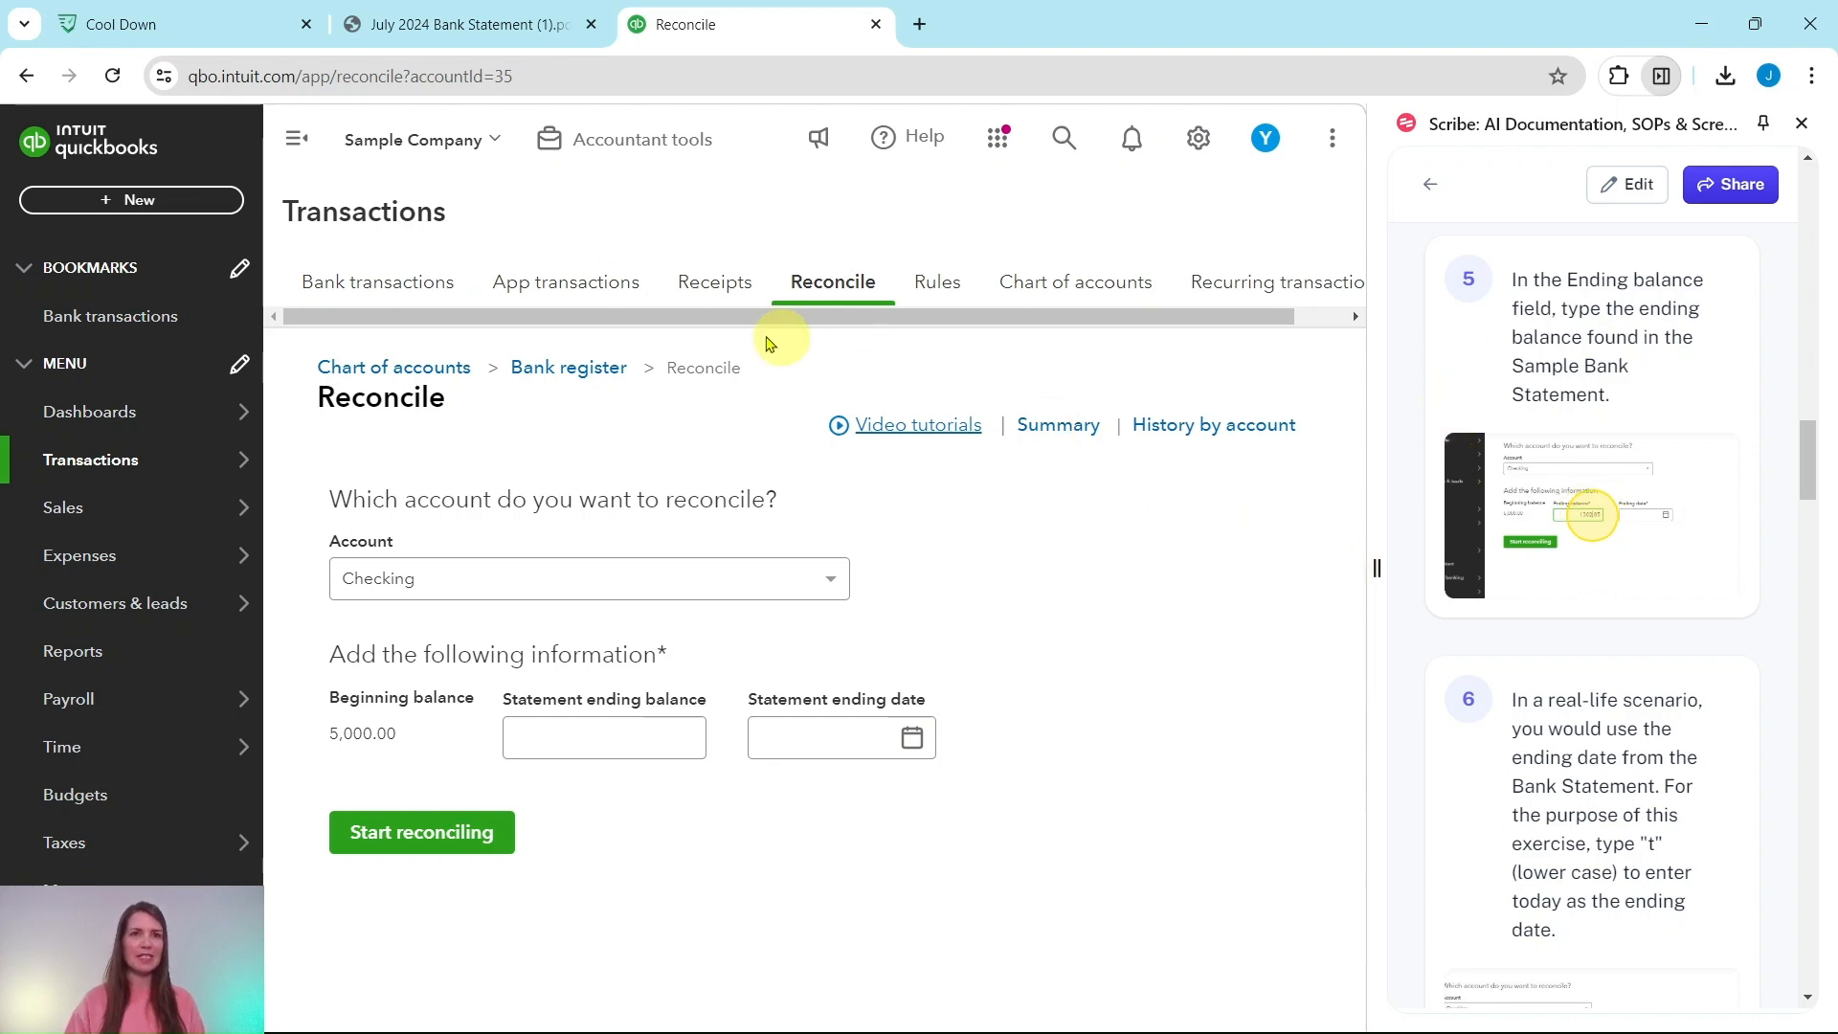
{"action": "left_click", "coordinate": [478, 24]}
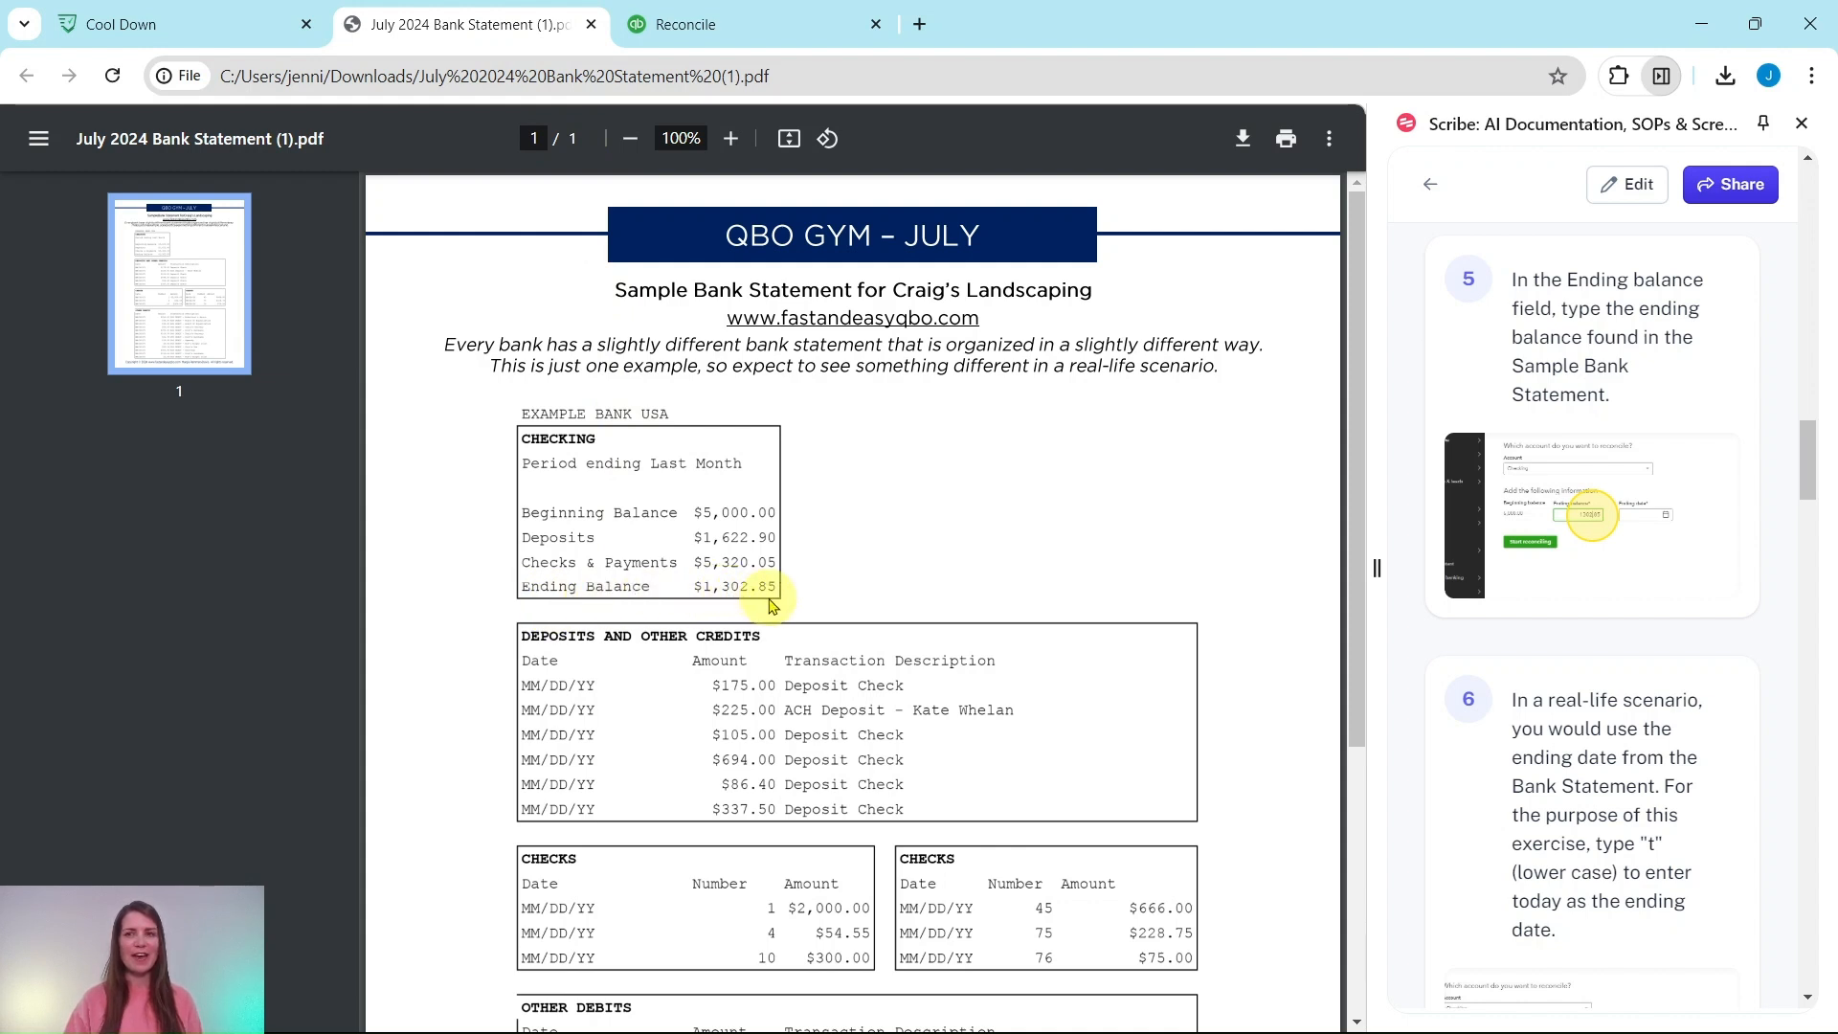
{"action": "left_click", "coordinate": [716, 23]}
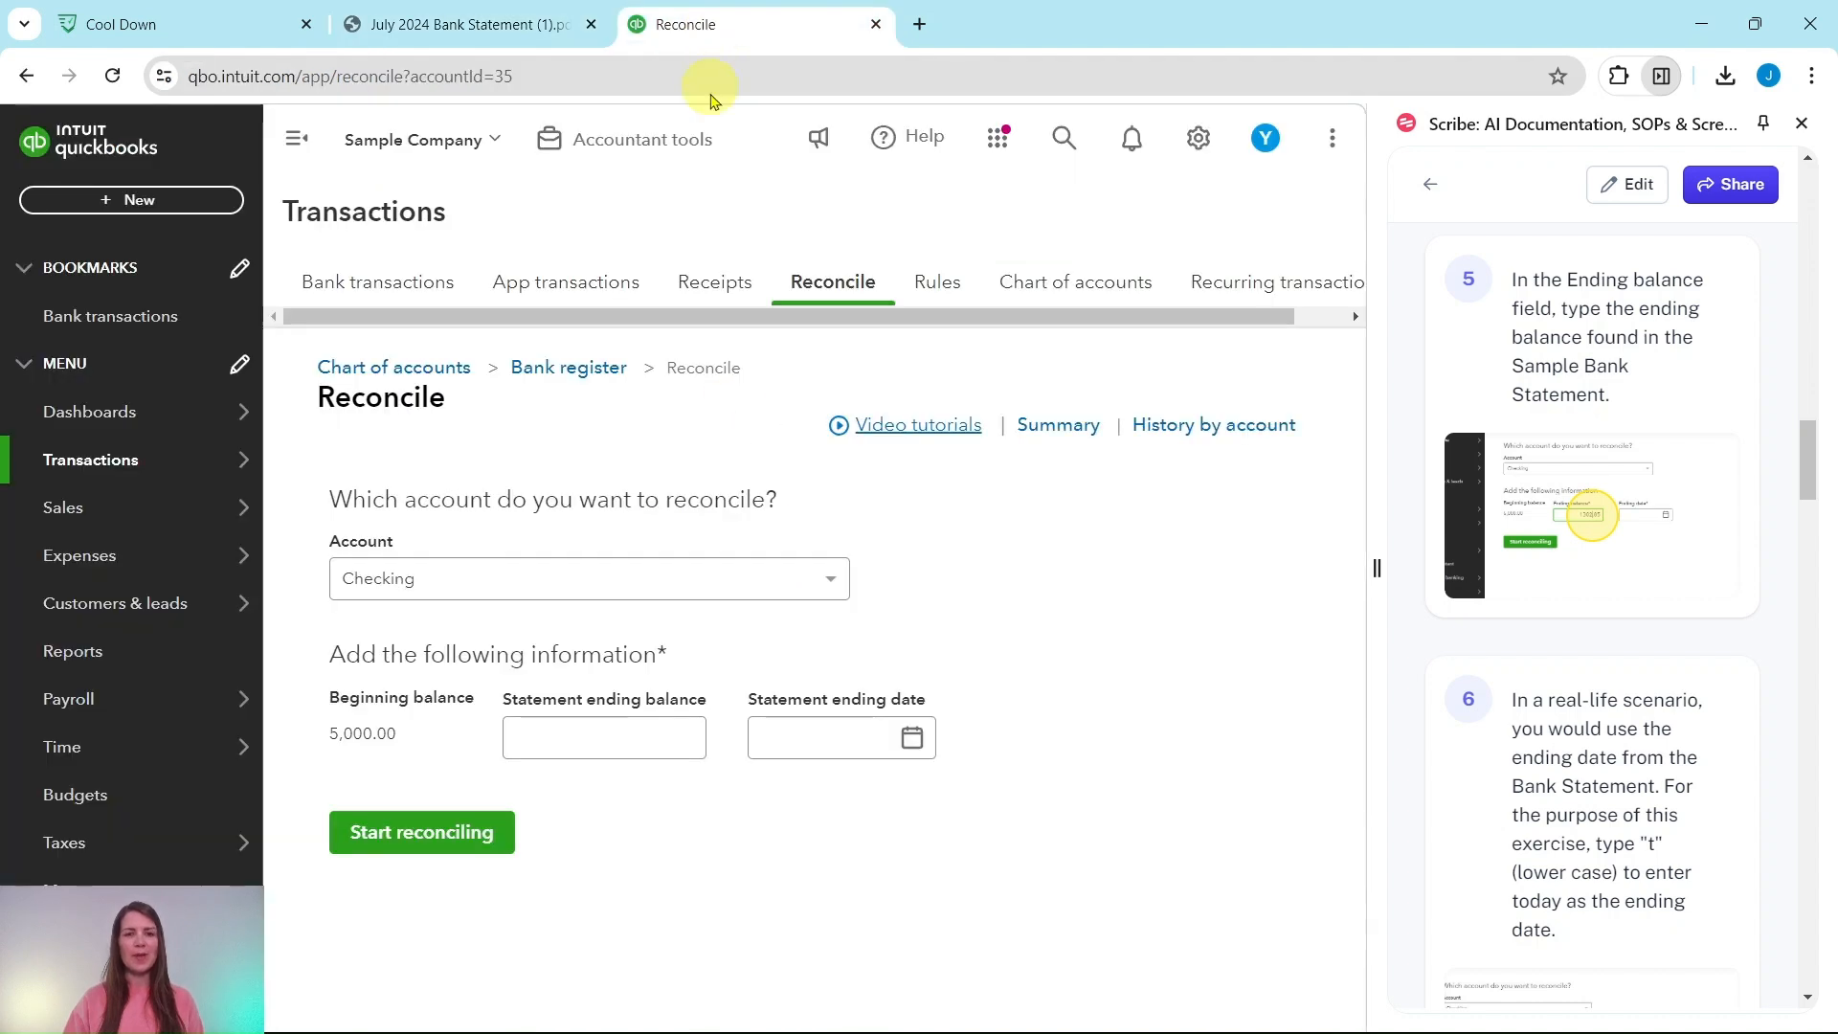
{"action": "left_click", "coordinate": [656, 737]}
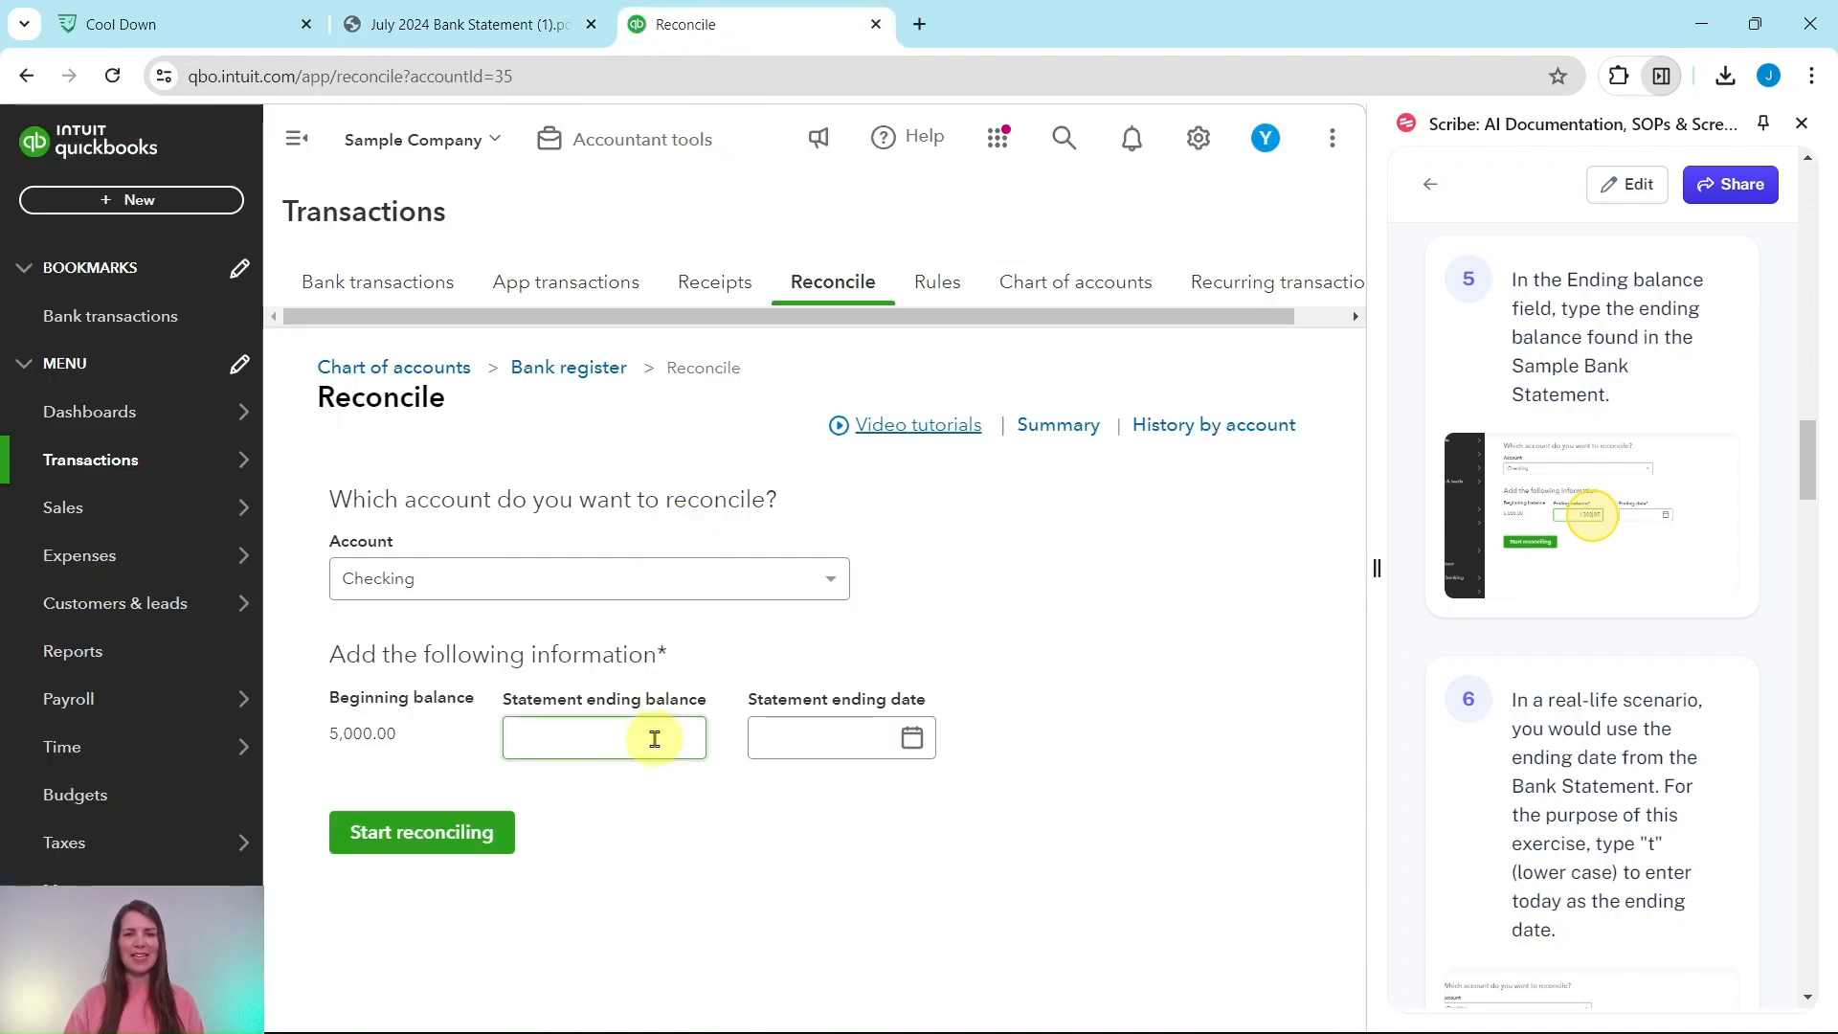
{"action": "left_click", "coordinate": [521, 25]}
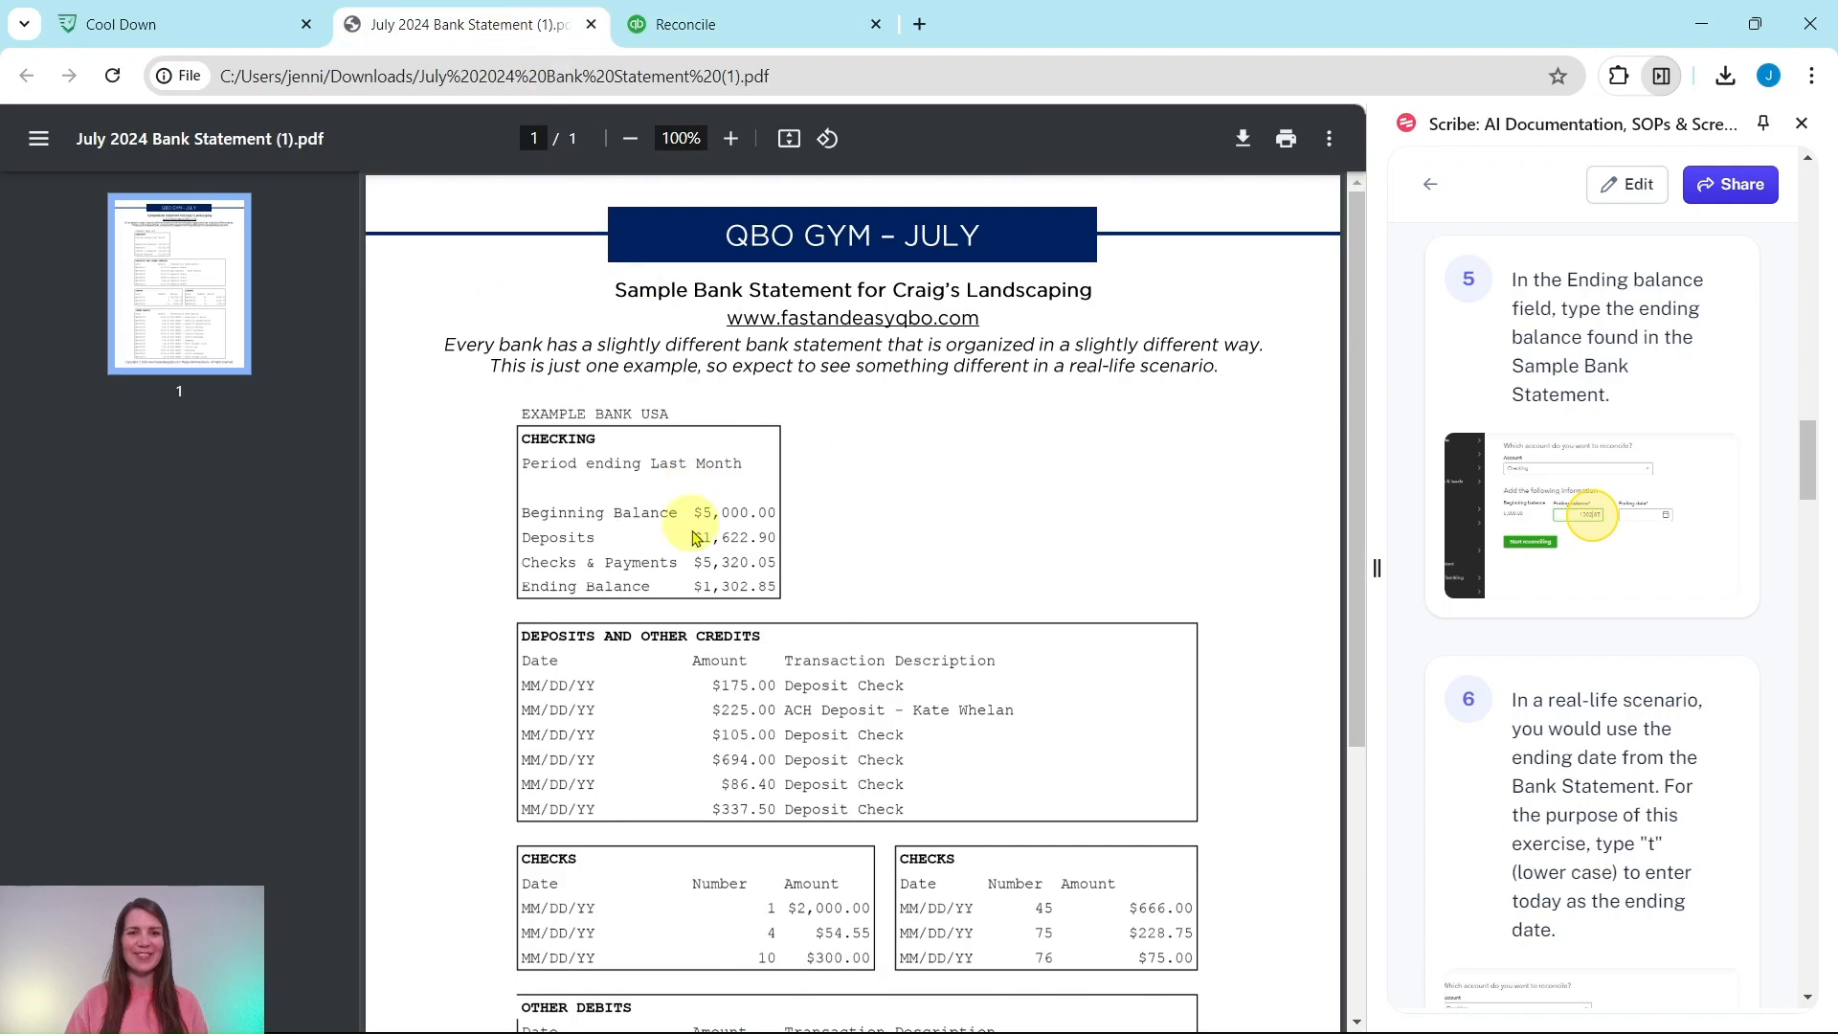
{"action": "left_click", "coordinate": [730, 25]}
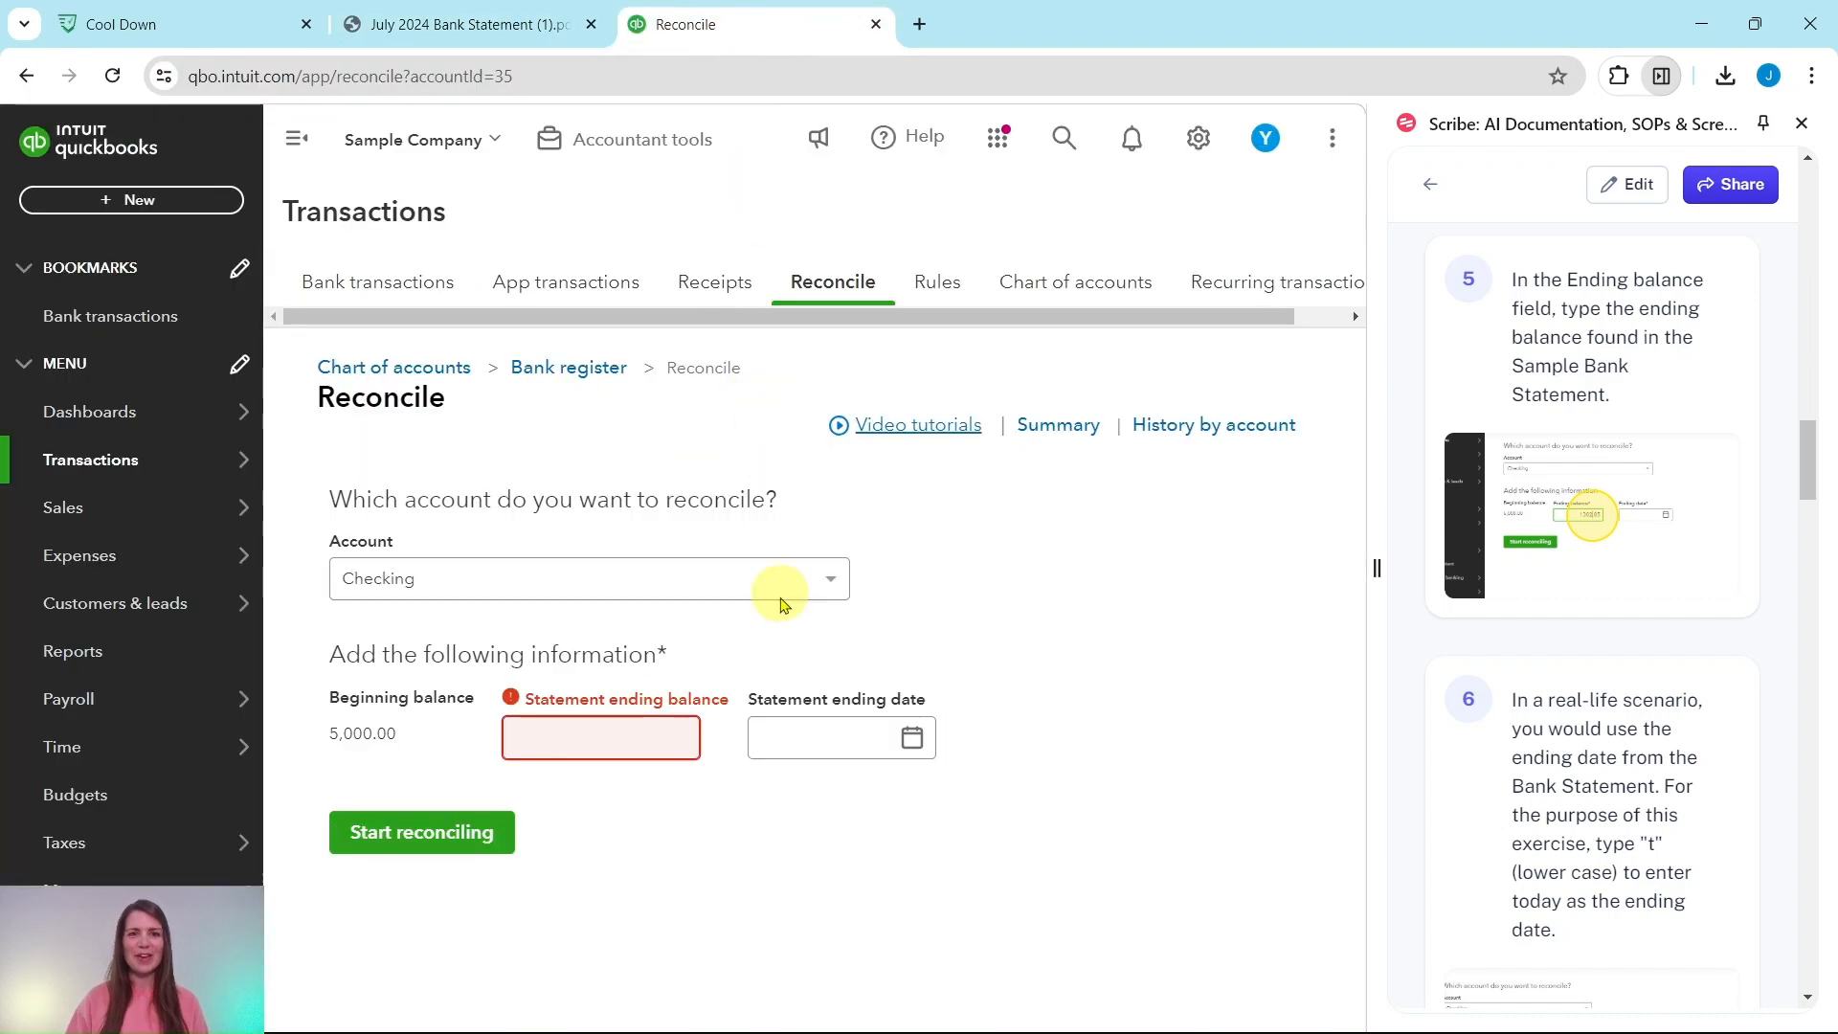
{"action": "type", "text": "1302.85"}
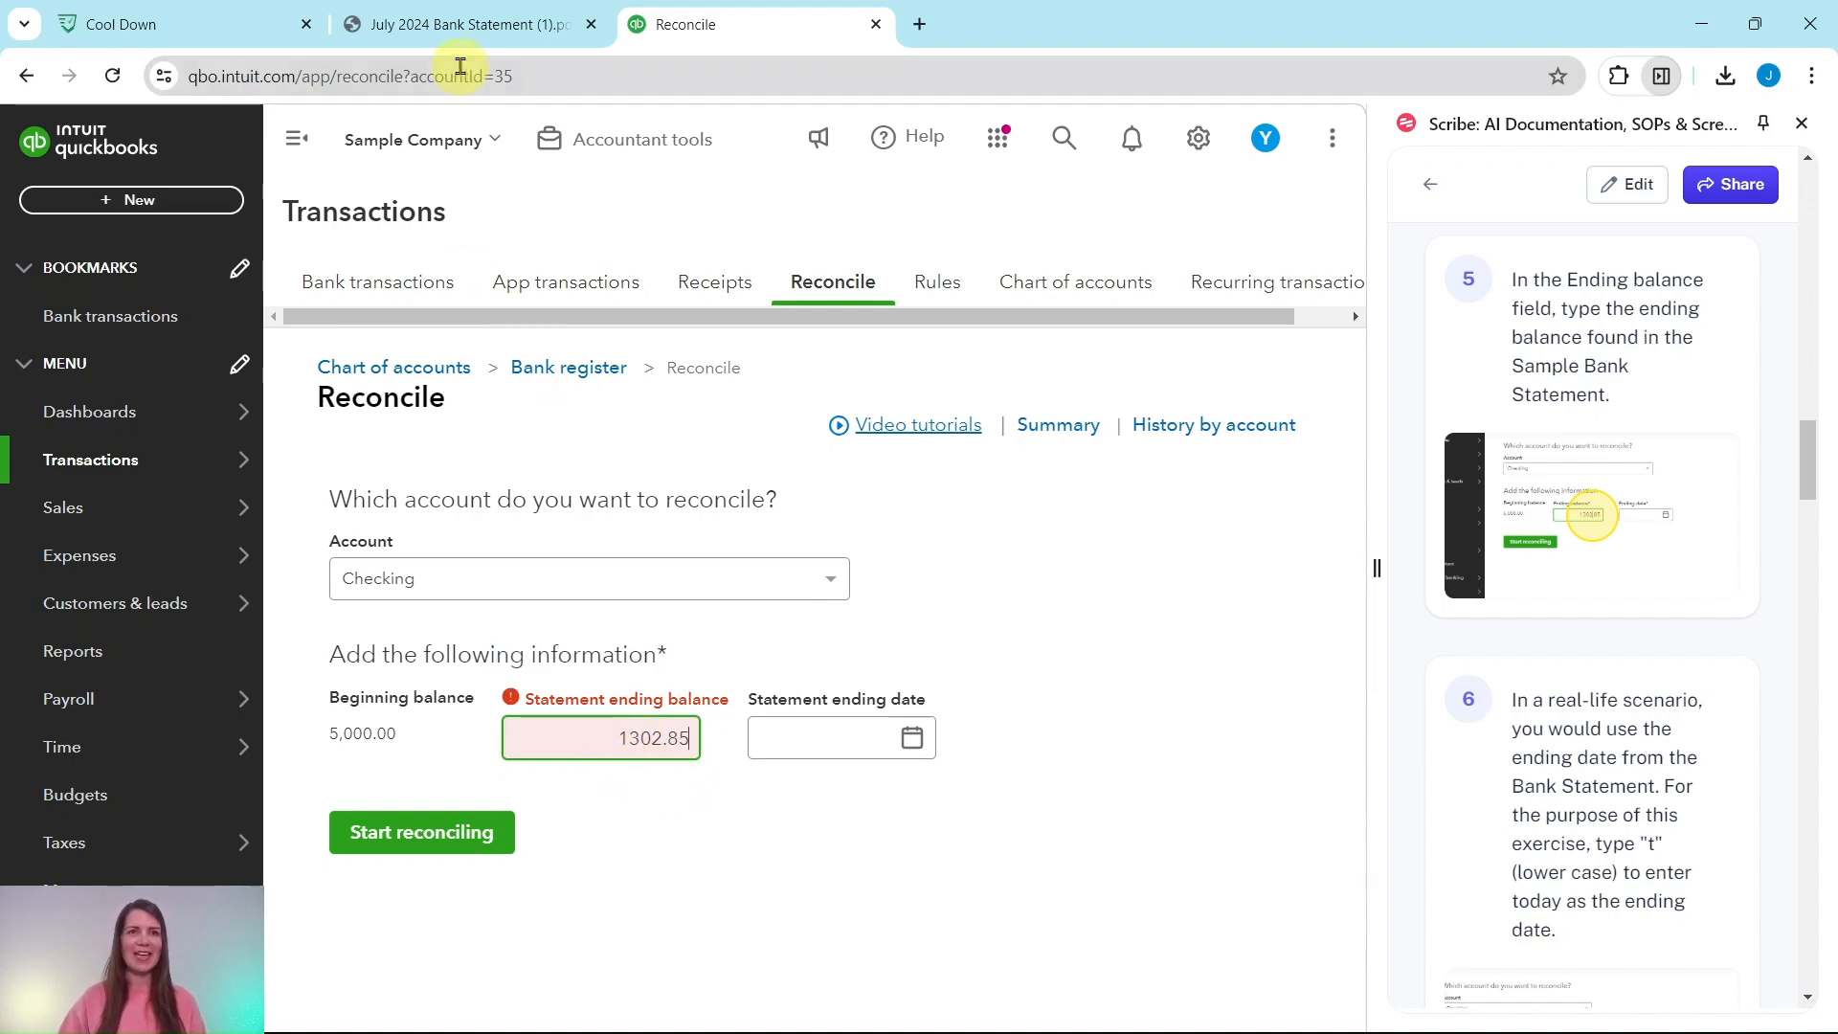
{"action": "left_click", "coordinate": [455, 26]}
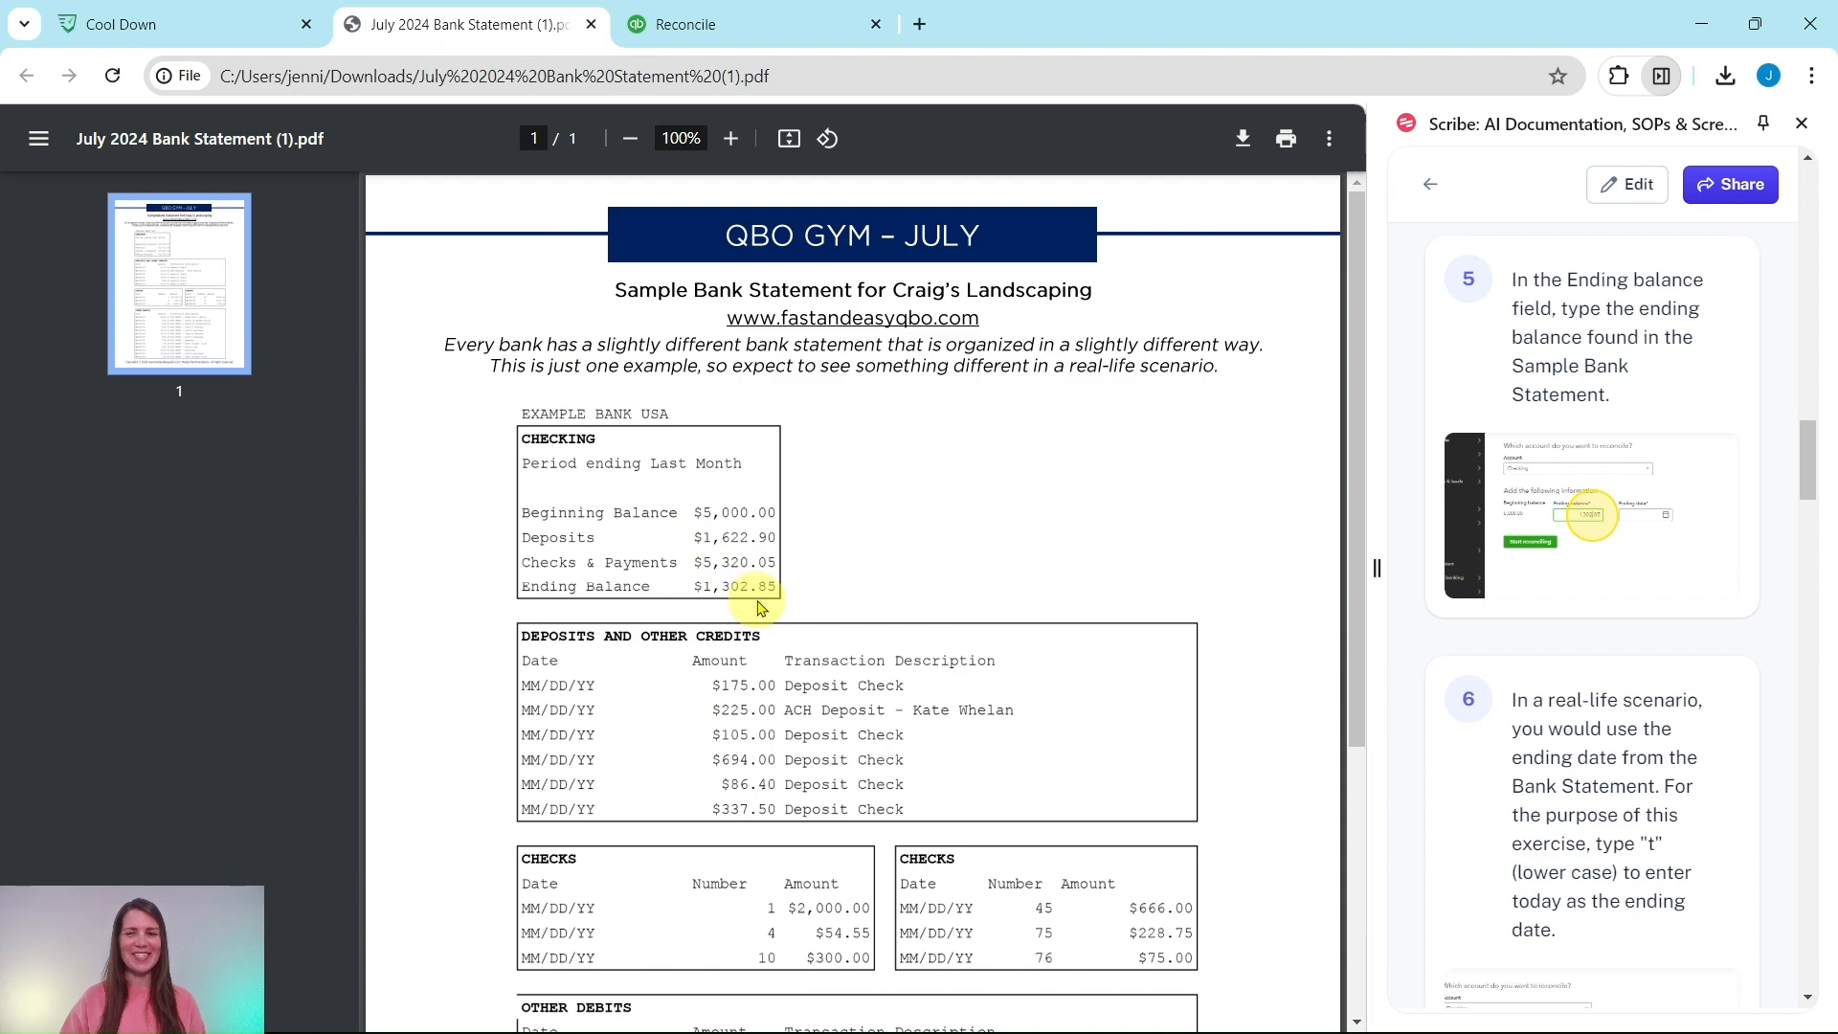
{"action": "left_click", "coordinate": [725, 26]}
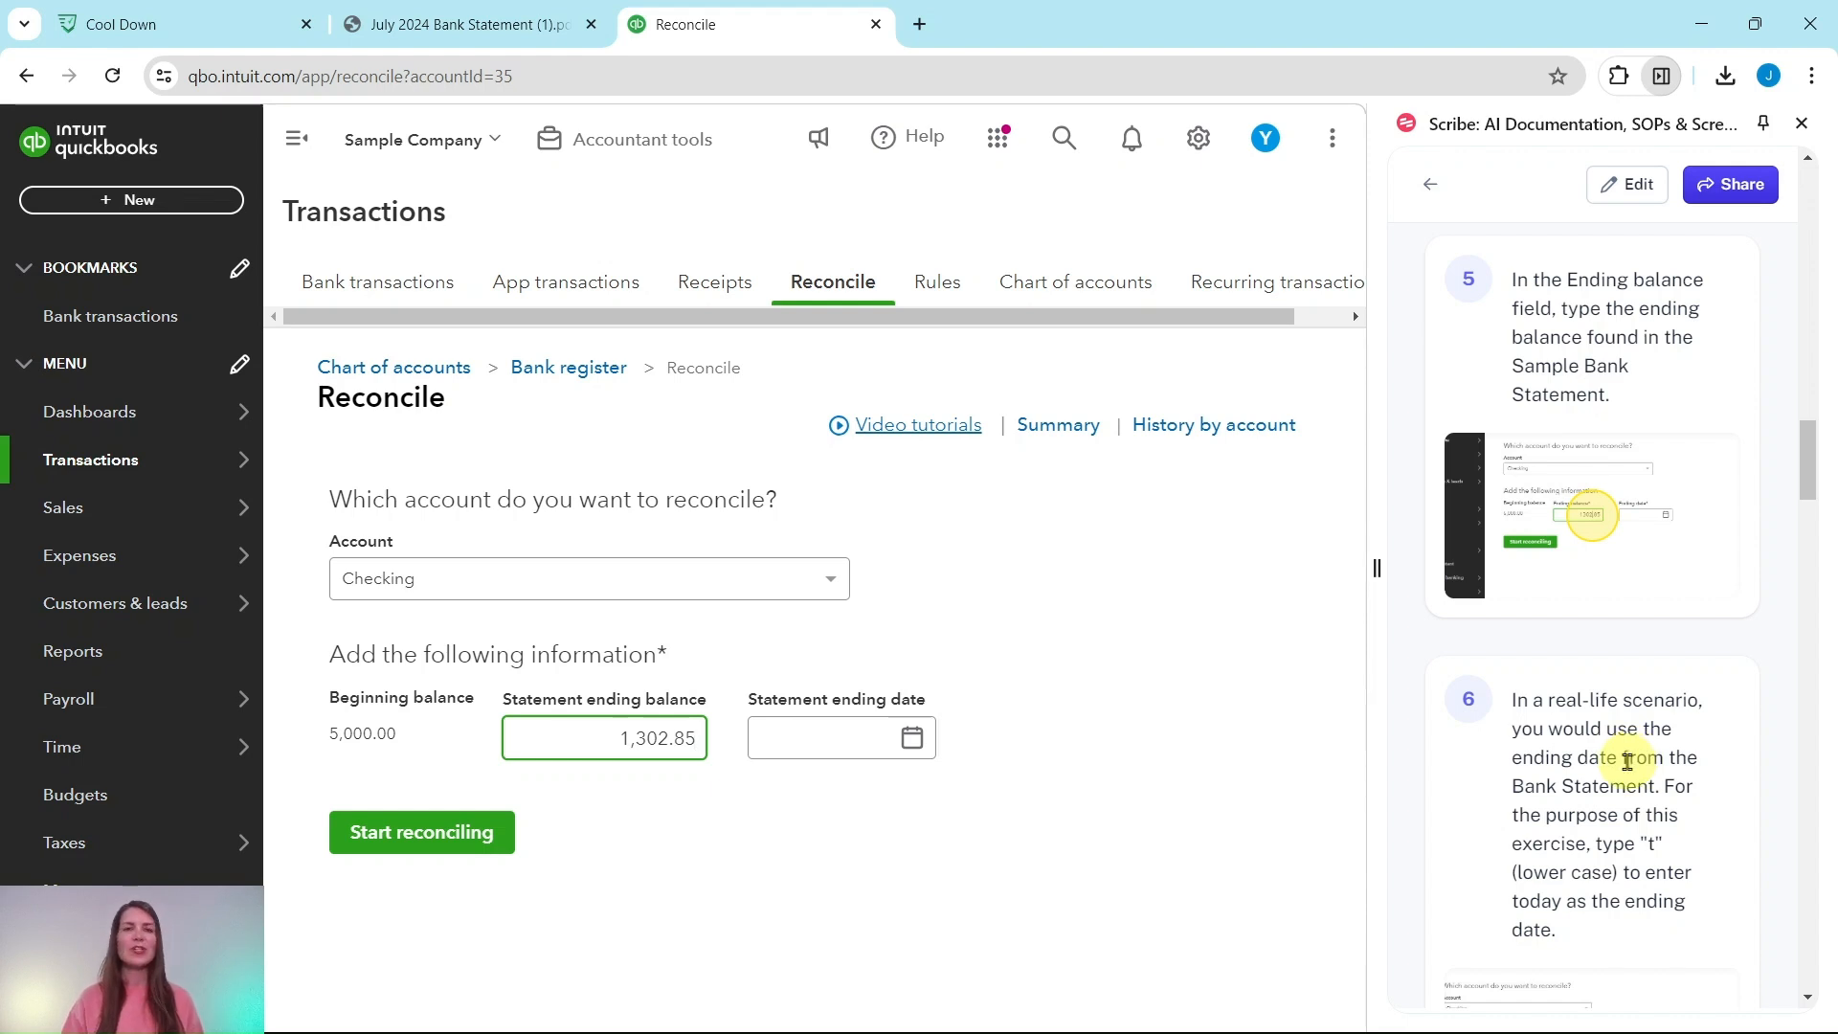
Step: Set the statement ending date to 07/16/2024 and start reconciling
{"action": "left_click", "coordinate": [826, 739]}
{"action": "type", "text": "t"}
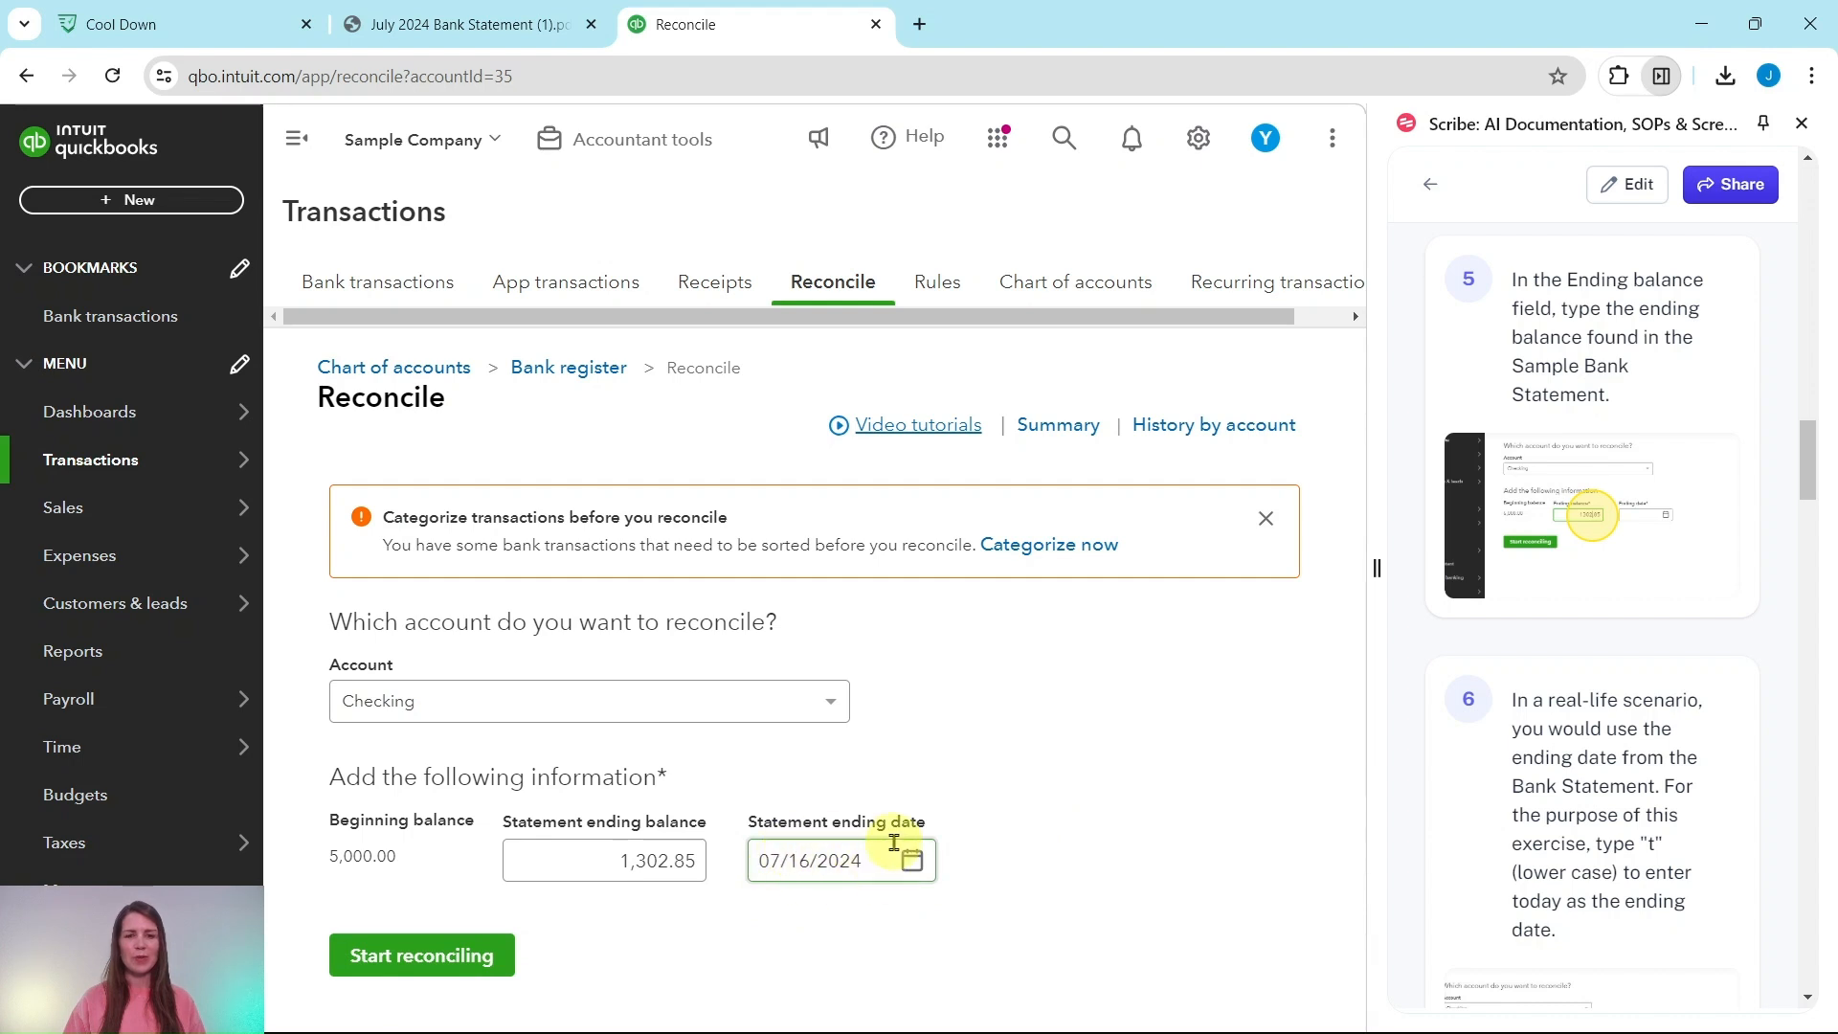
{"action": "scroll", "coordinate": [1494, 813], "scroll_direction": "down", "scroll_amount": 10}
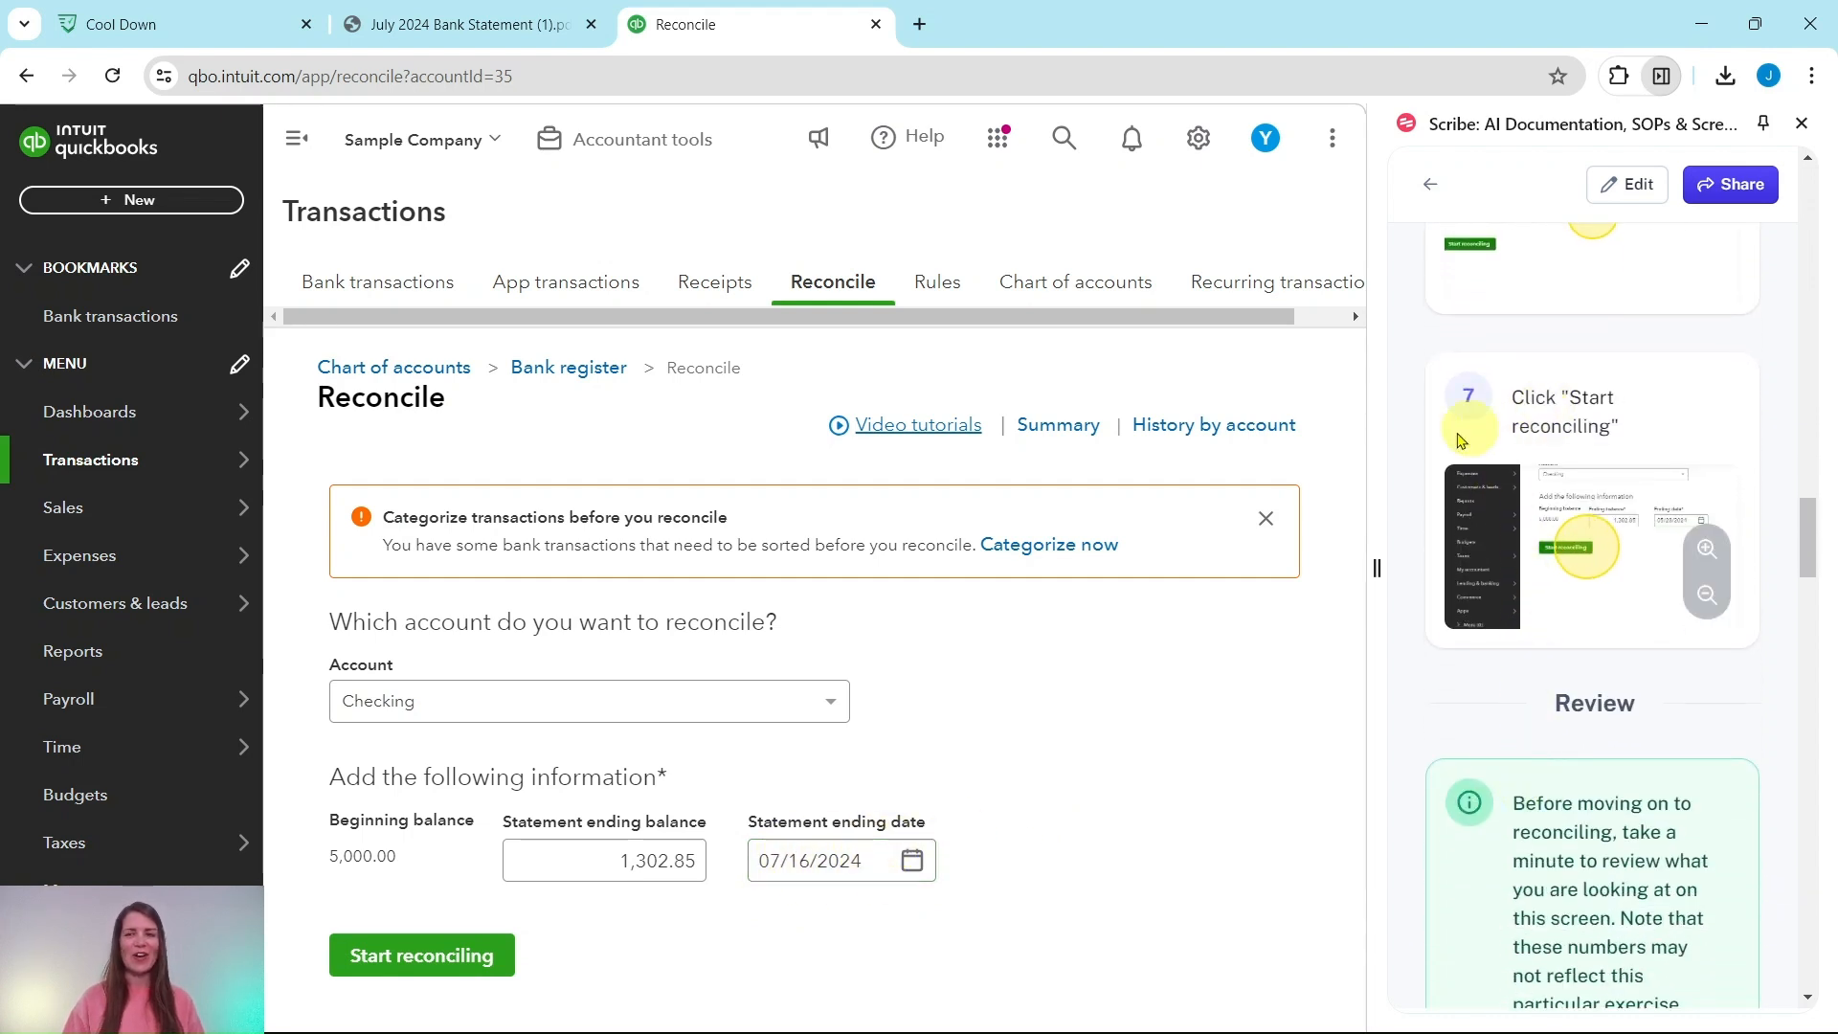
{"action": "left_click", "coordinate": [473, 967]}
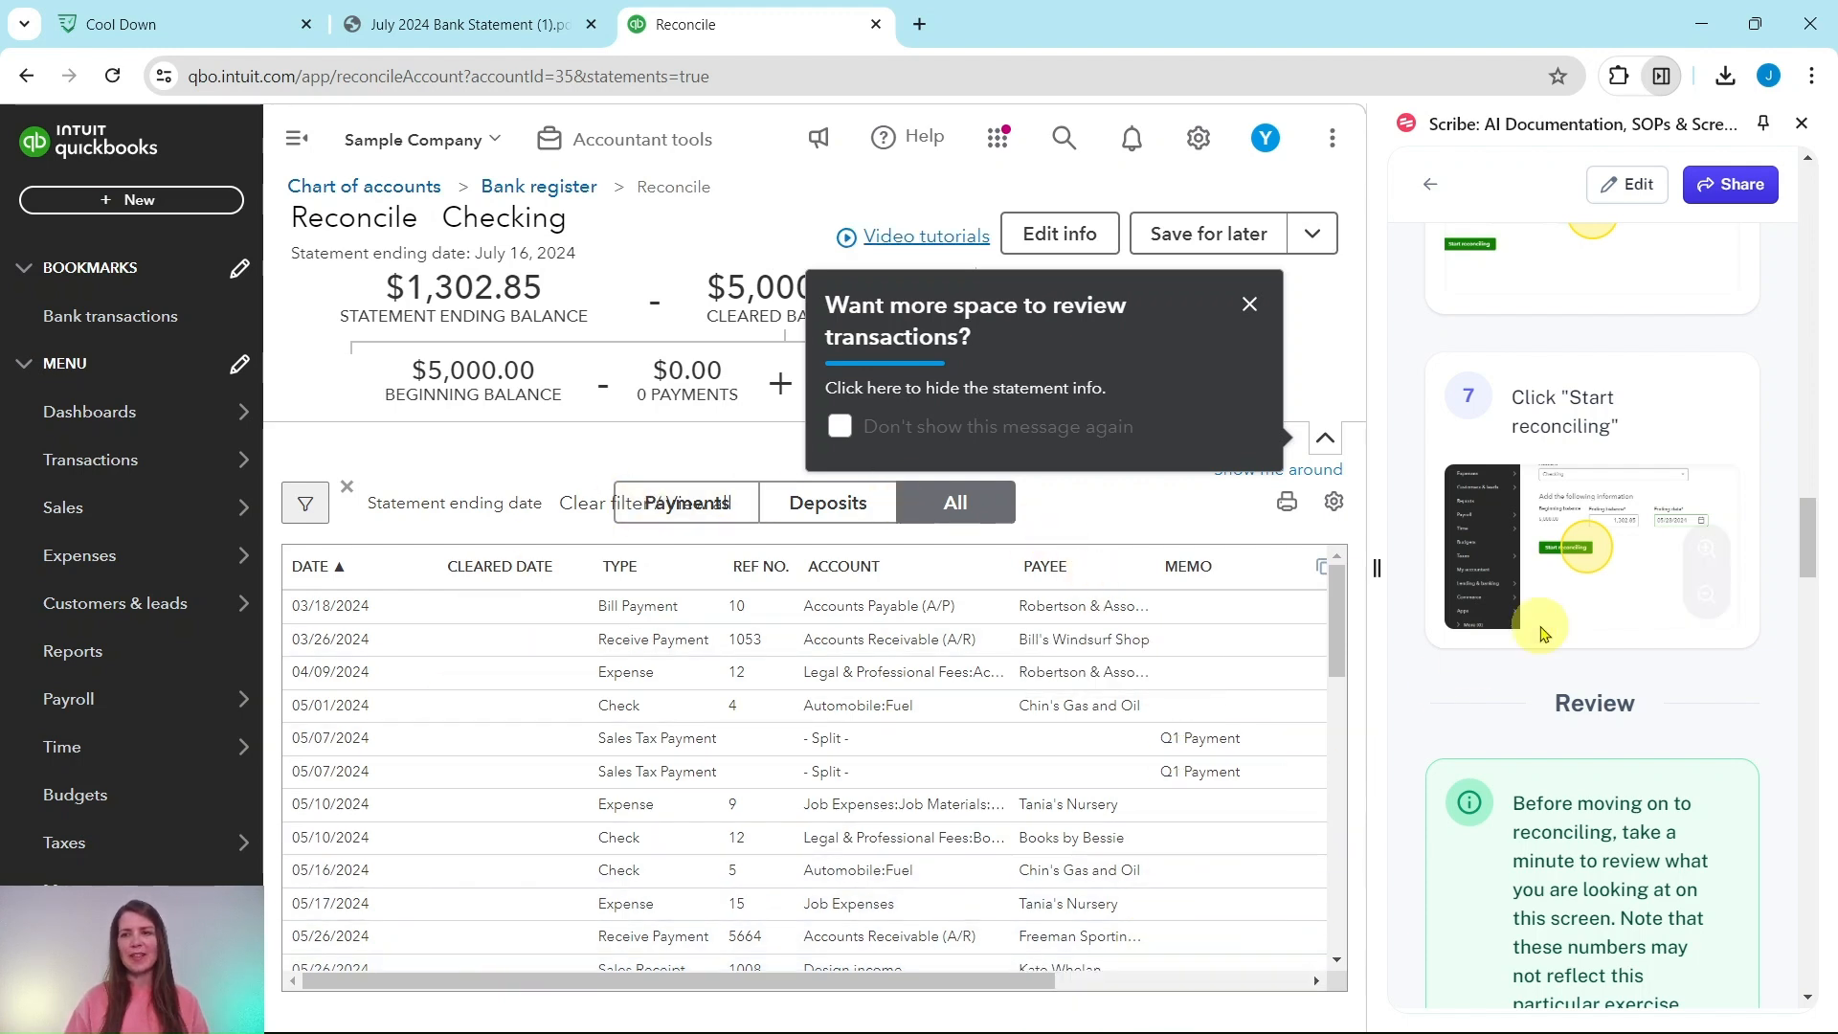
Step: Dismiss the 'Want more space' and 'see more transactions' tips
{"action": "scroll", "coordinate": [1540, 627], "scroll_direction": "down", "scroll_amount": 2}
{"action": "scroll", "coordinate": [1541, 627], "scroll_direction": "down", "scroll_amount": 3}
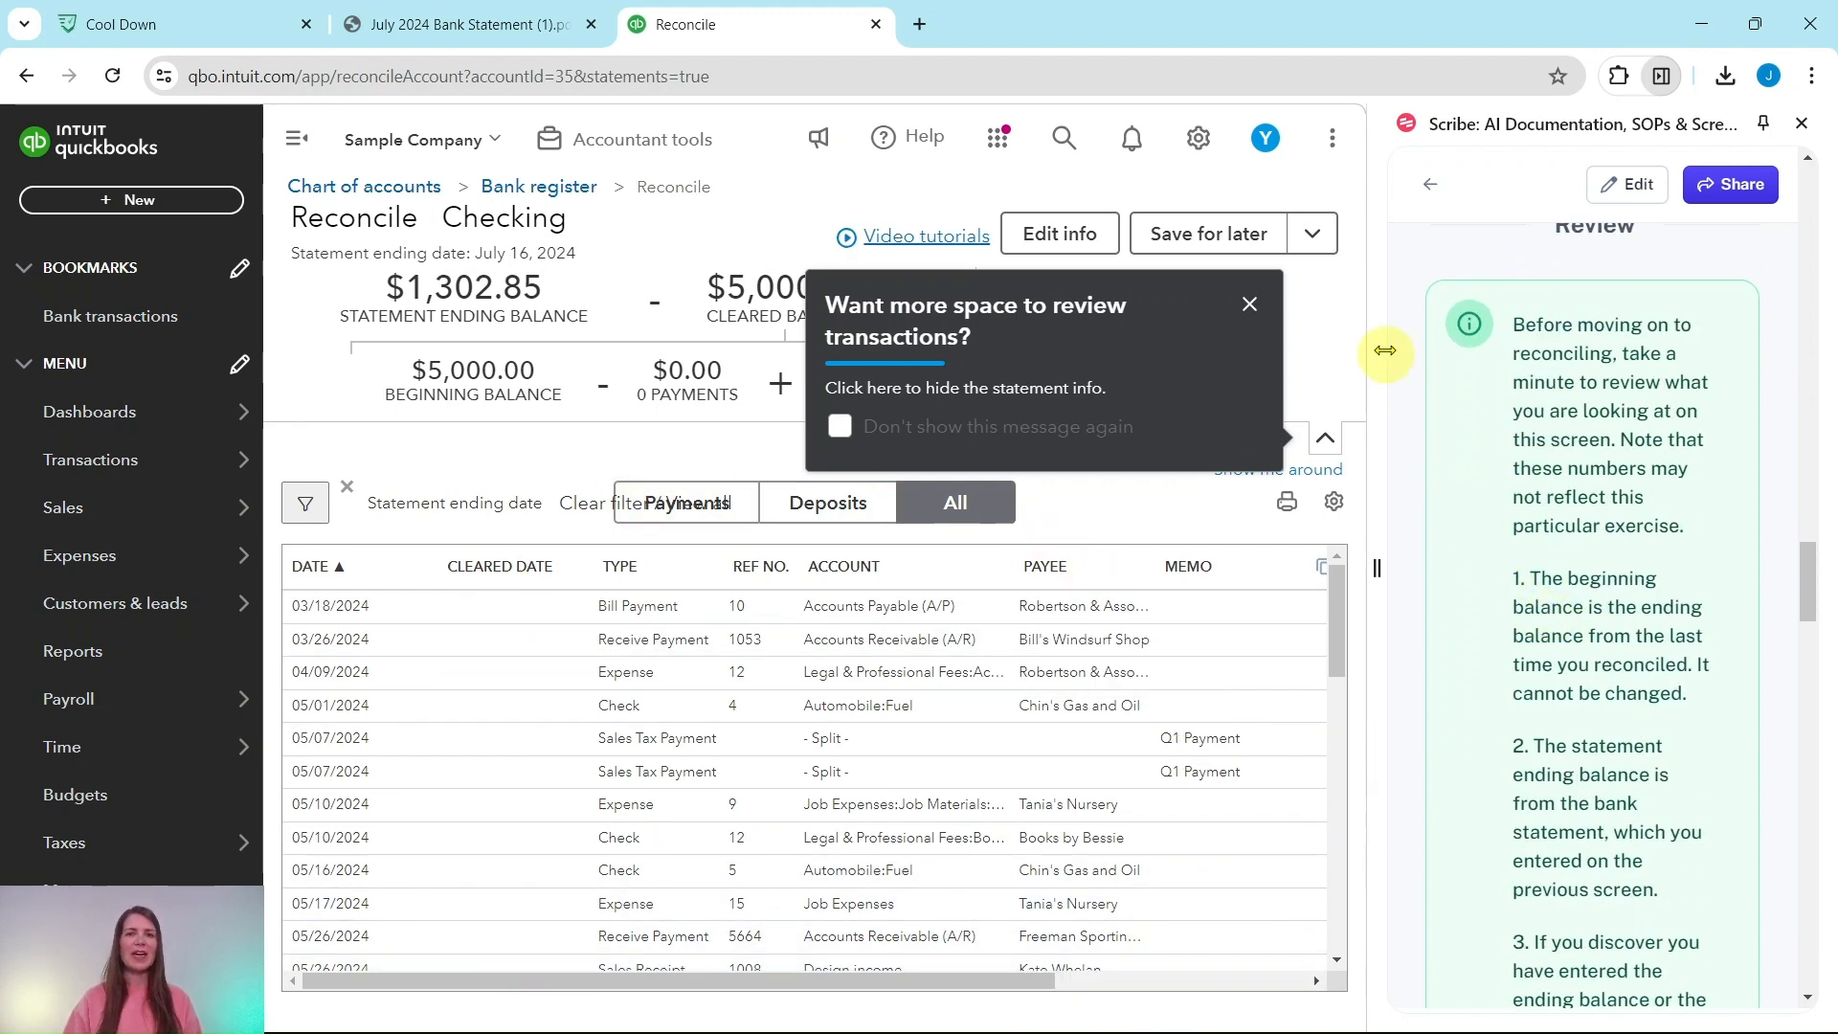
{"action": "left_click", "coordinate": [1248, 308]}
{"action": "left_click", "coordinate": [1260, 363]}
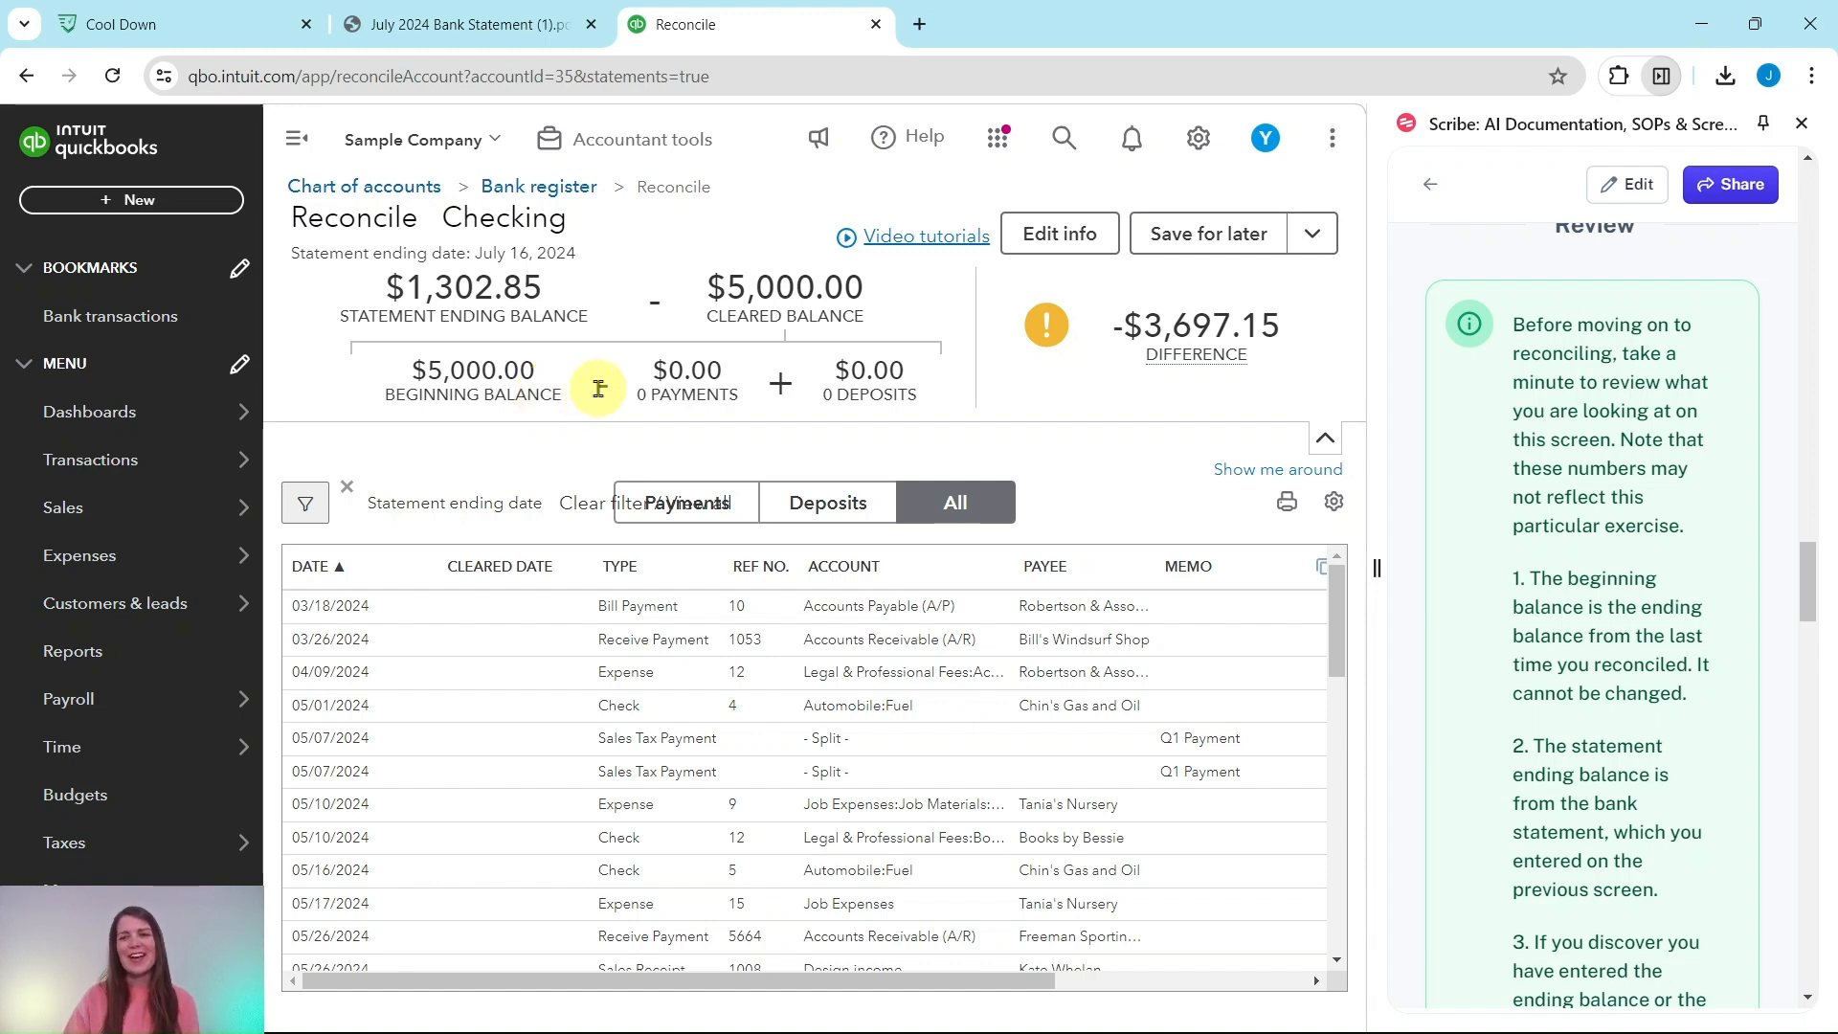
Step: Scroll through the Checking transaction list and bring up the bank statement for comparison
{"action": "scroll", "coordinate": [1578, 473], "scroll_direction": "down", "scroll_amount": 4}
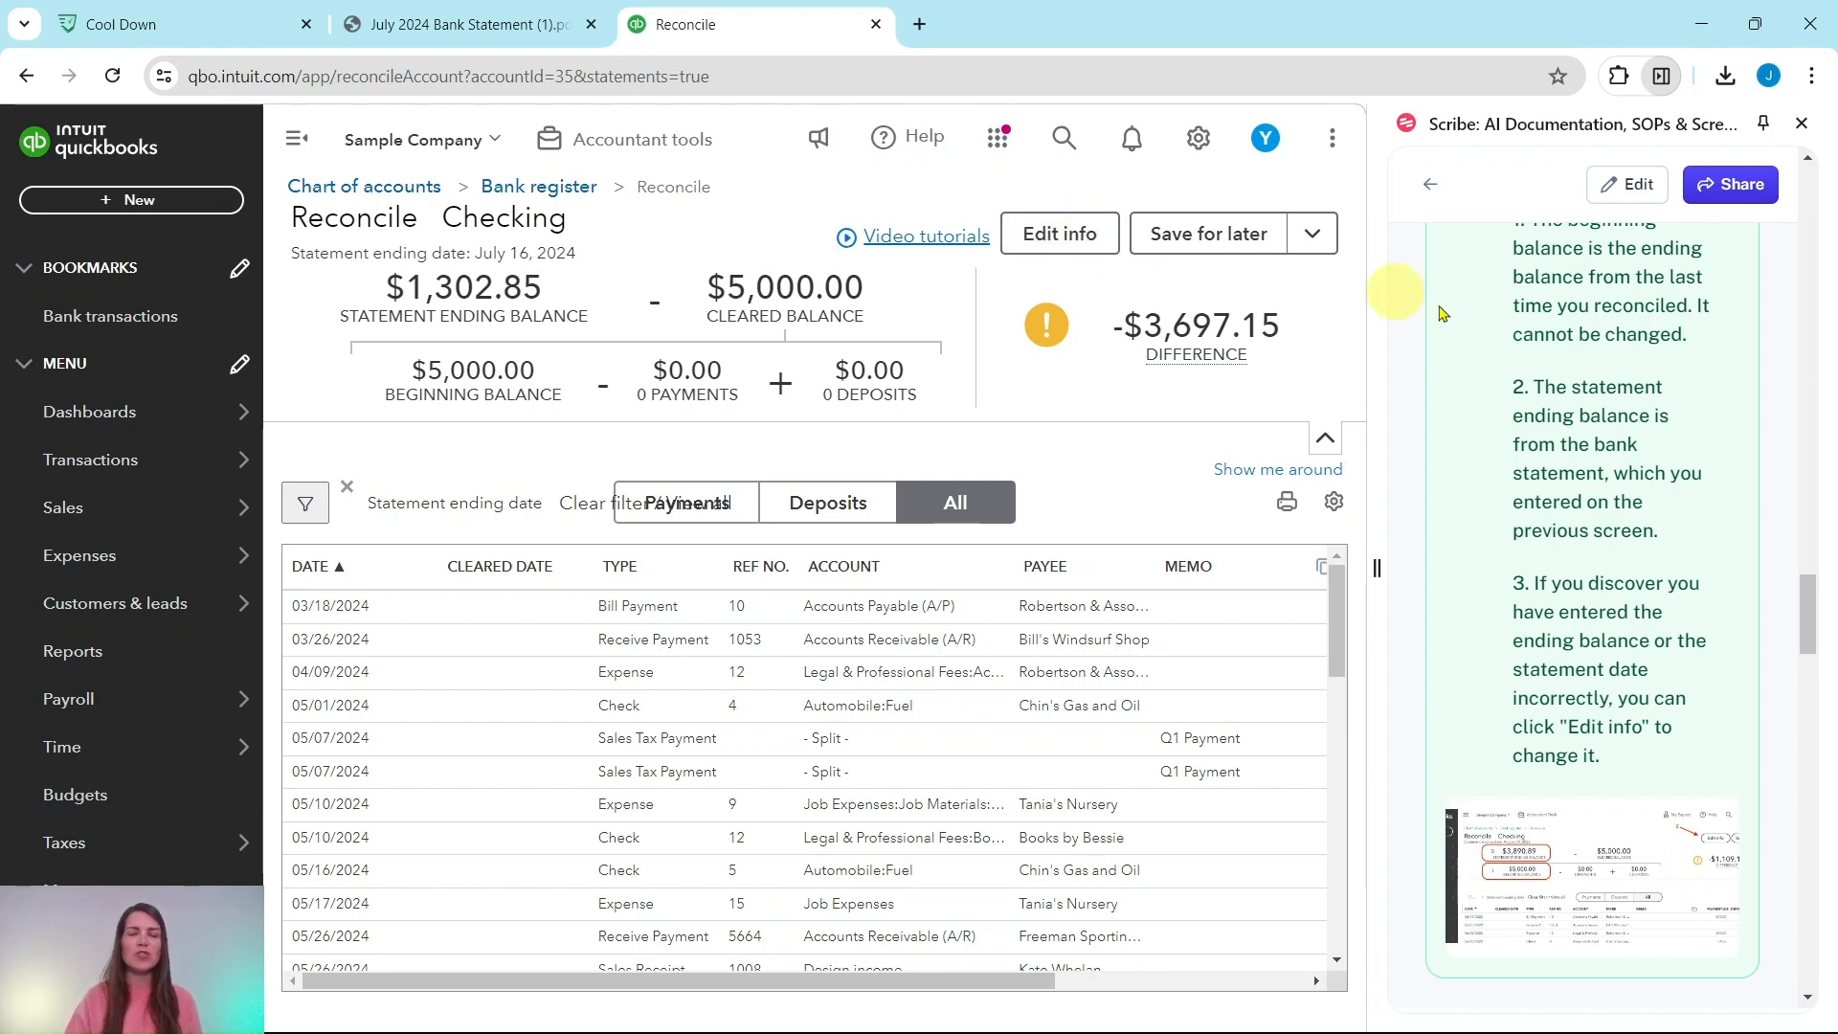
{"action": "scroll", "coordinate": [1594, 442], "scroll_direction": "down", "scroll_amount": 6}
{"action": "scroll", "coordinate": [1594, 436], "scroll_direction": "down", "scroll_amount": 1}
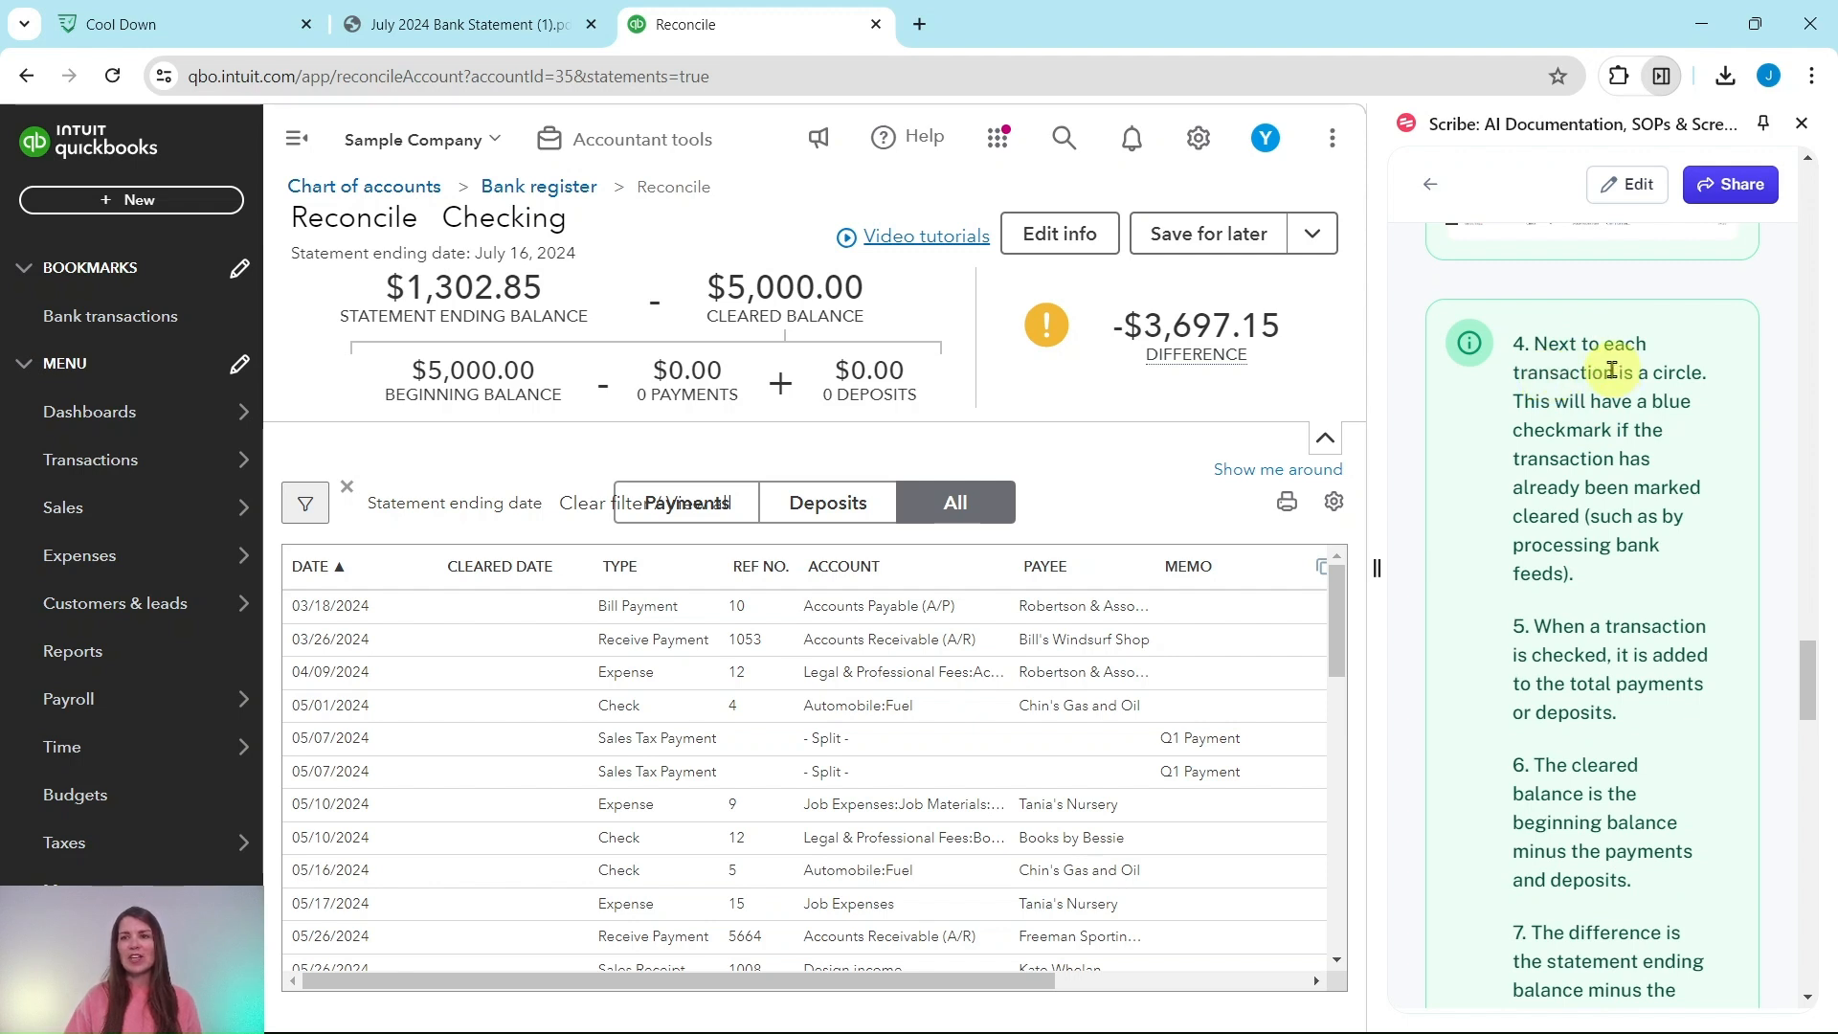
{"action": "left_click_drag", "start_coordinate": [989, 982], "coordinate": [1284, 982]}
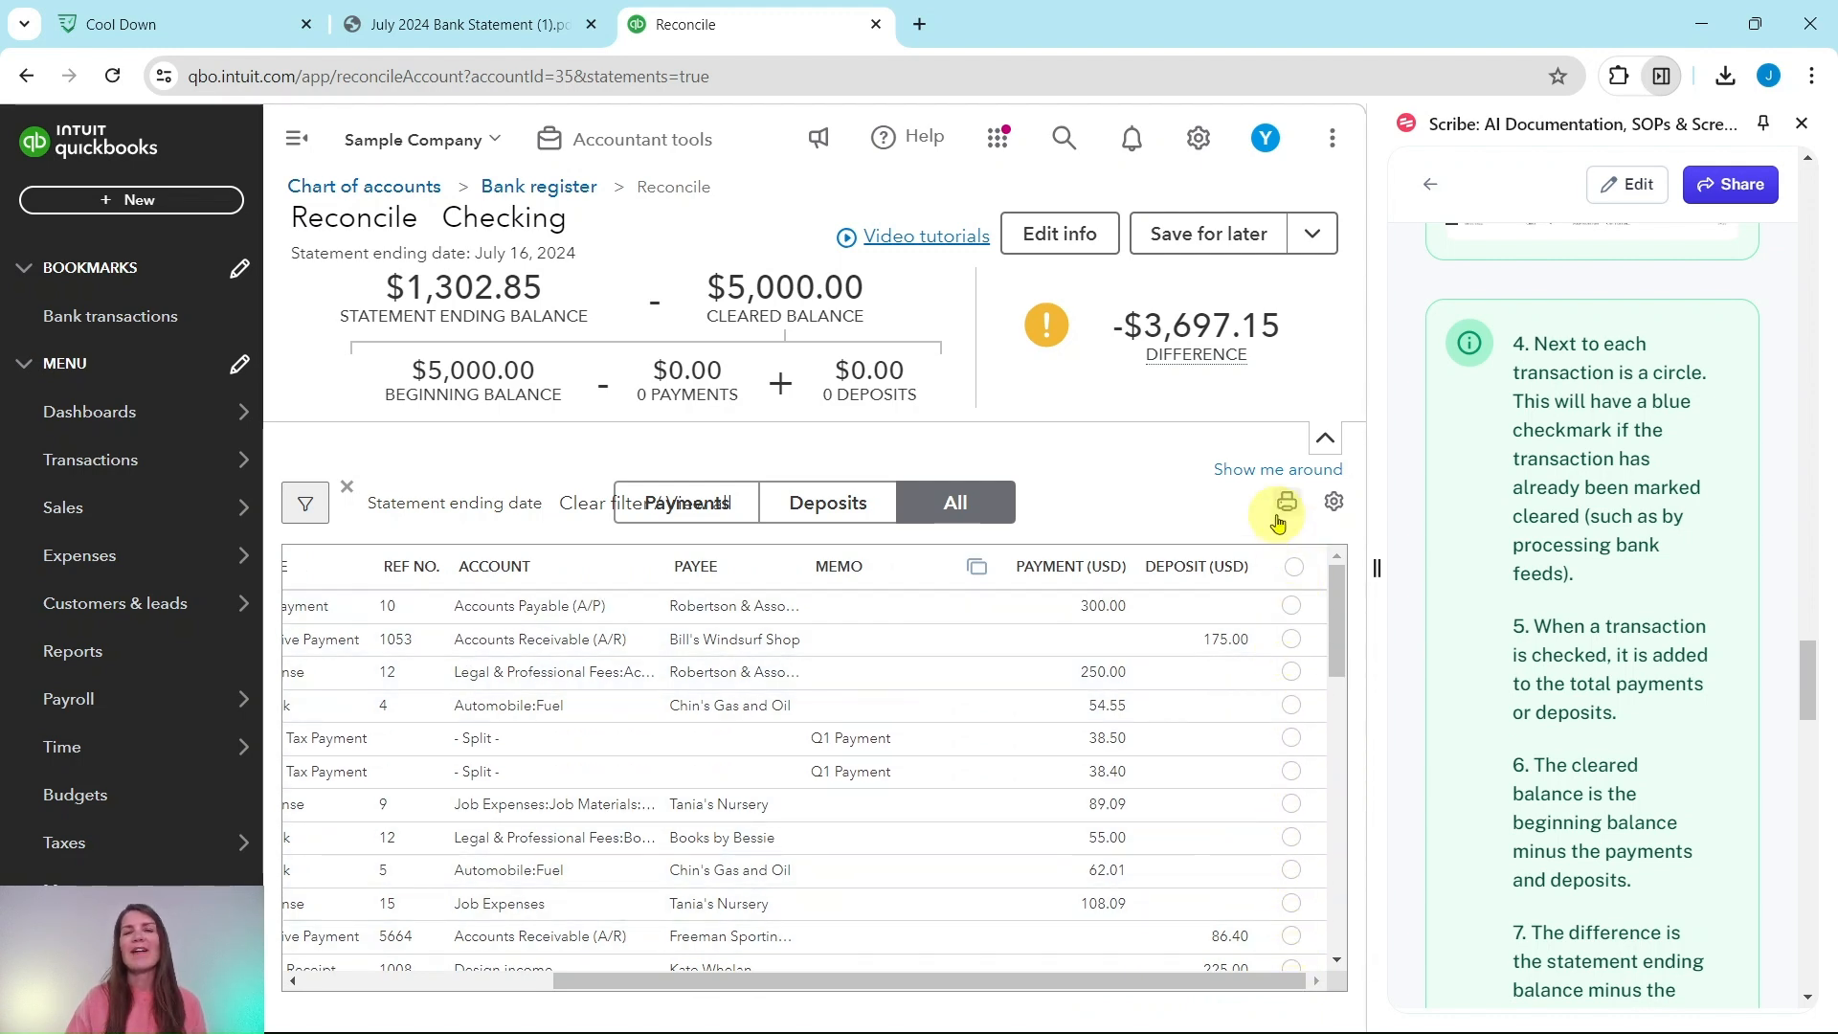
{"action": "left_click", "coordinate": [480, 25]}
Step: Compare with the statement and mark the $300.00 Robertson & Associates payment as cleared
{"action": "scroll", "coordinate": [731, 730], "scroll_direction": "down", "scroll_amount": 4}
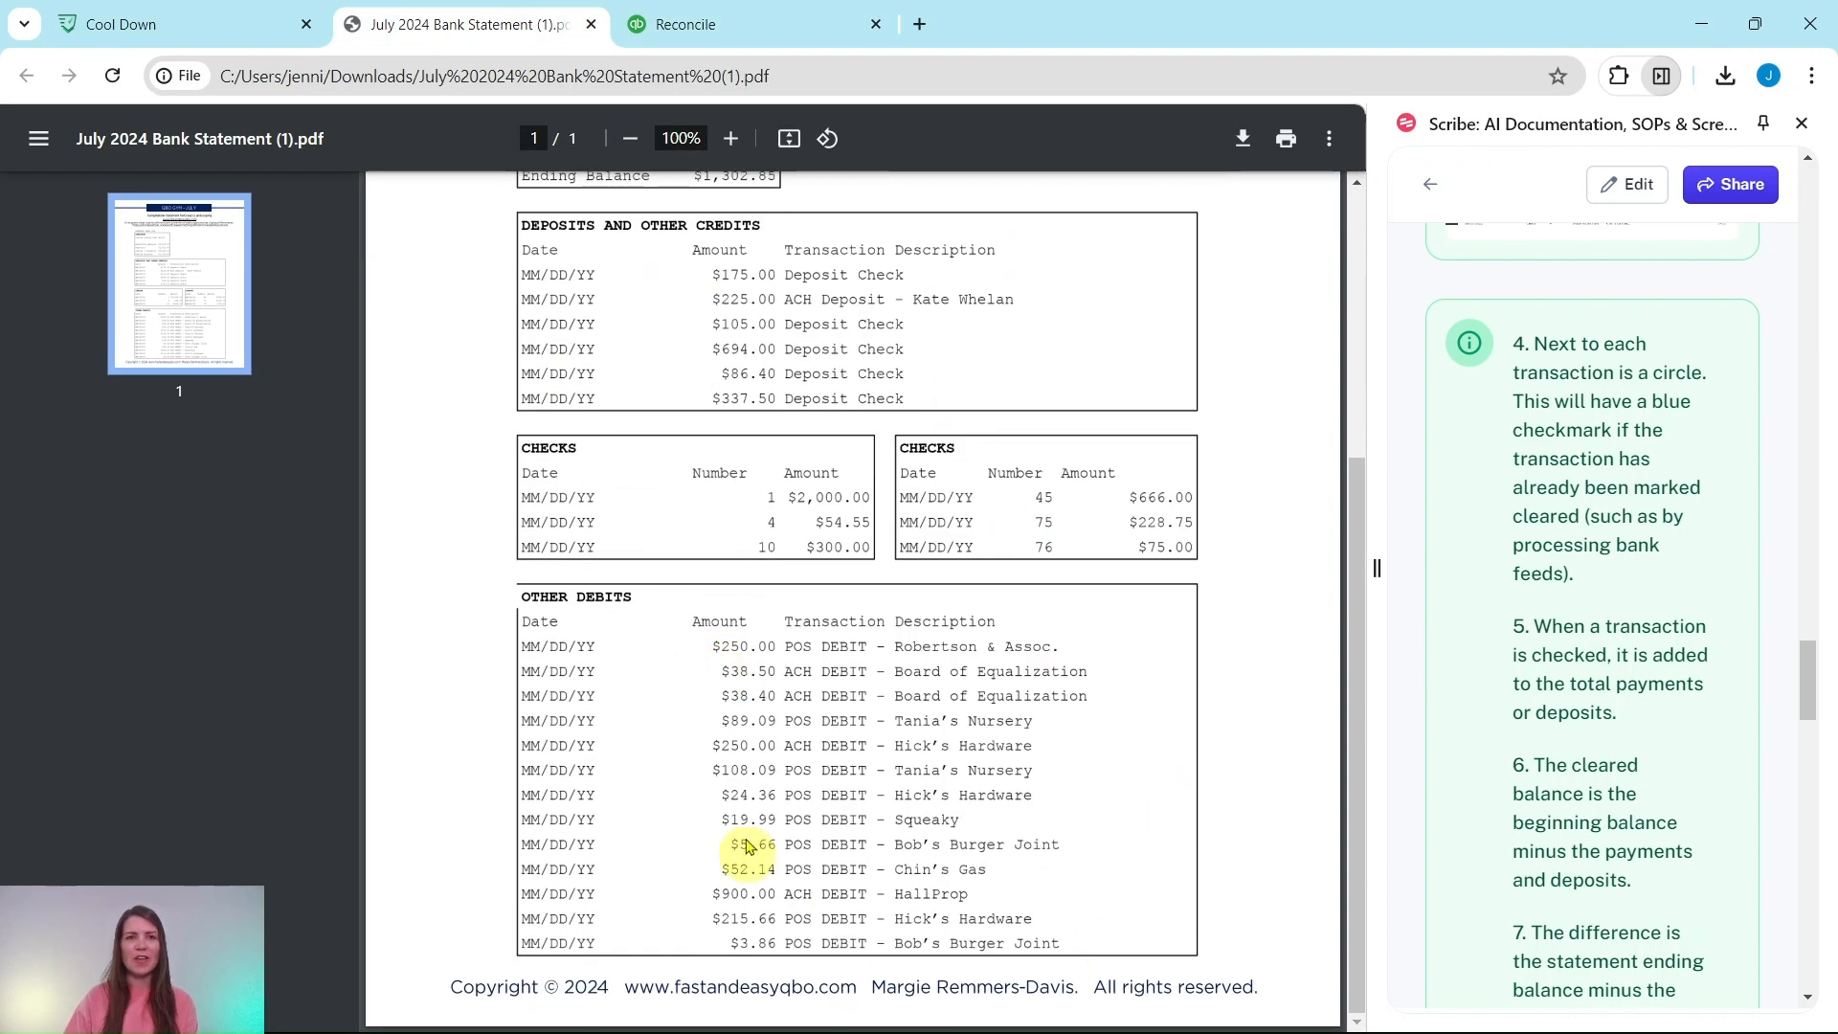
{"action": "scroll", "coordinate": [783, 812], "scroll_direction": "up", "scroll_amount": 5}
{"action": "left_click", "coordinate": [686, 24]}
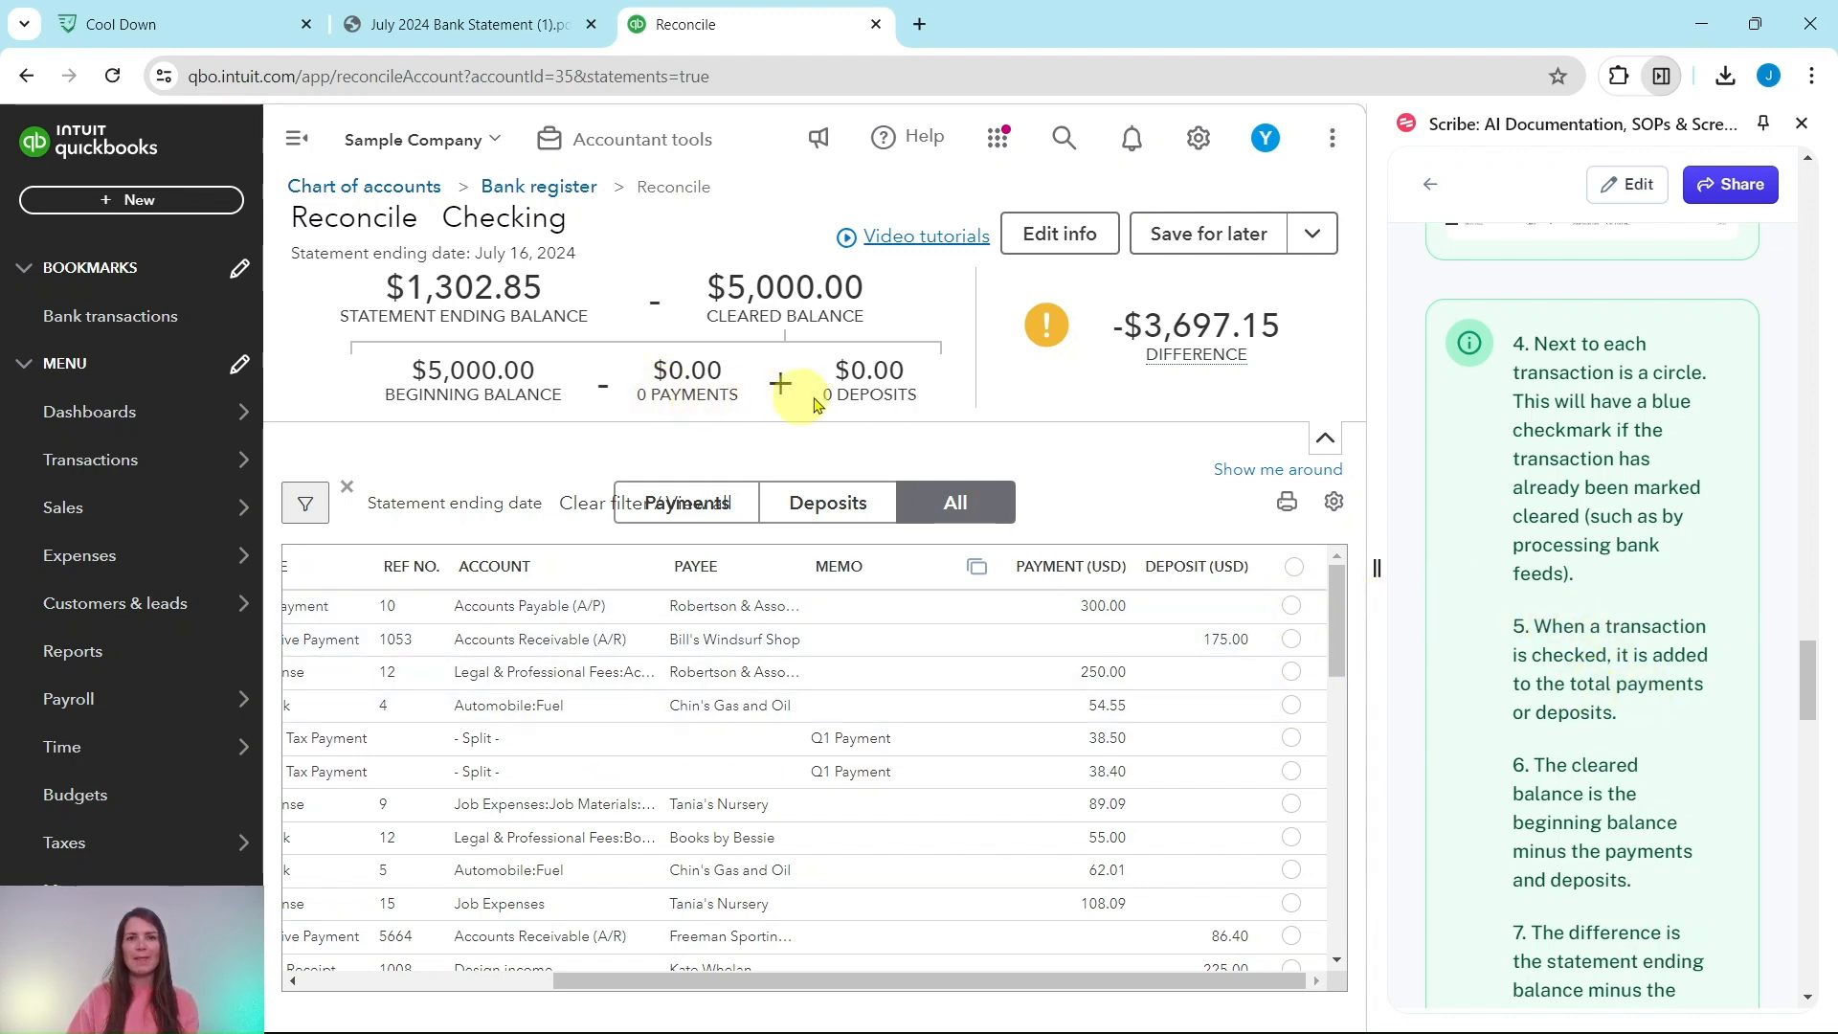
{"action": "left_click", "coordinate": [1292, 607]}
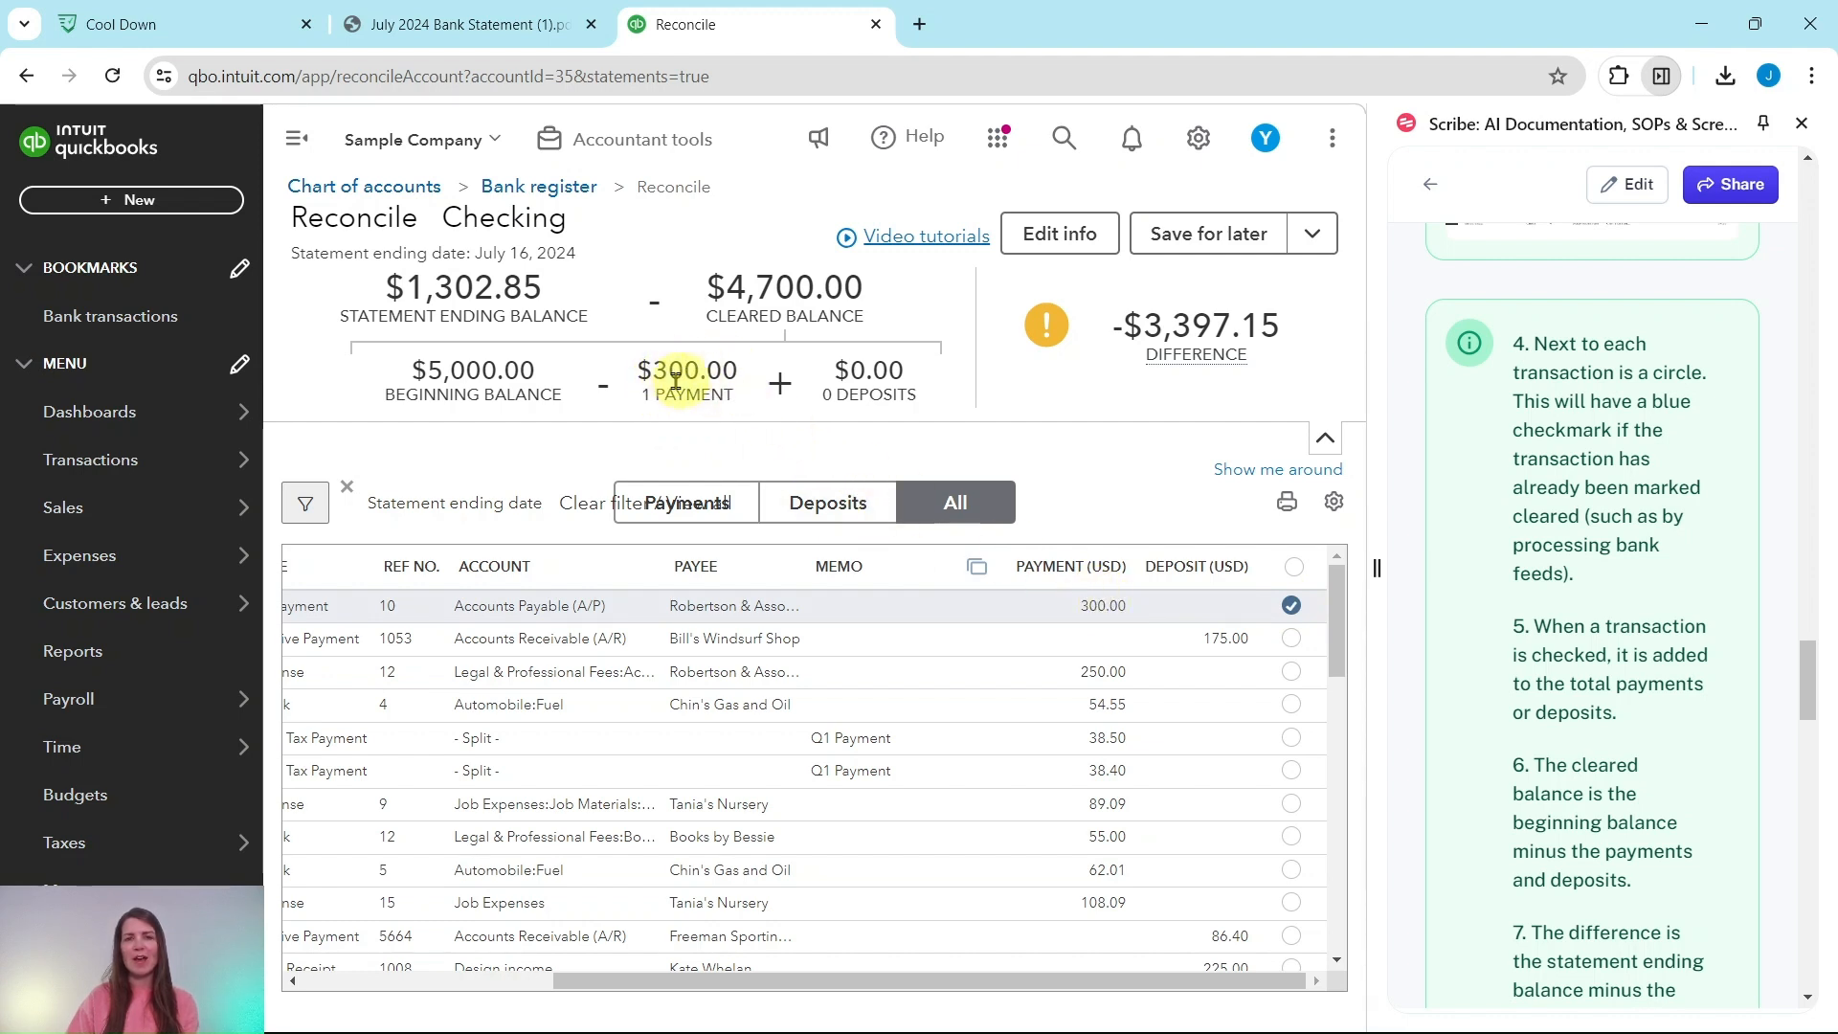
Step: Unmark the $300.00 Robertson payment, restoring the -$3,697.15 difference
{"action": "left_click", "coordinate": [1290, 607]}
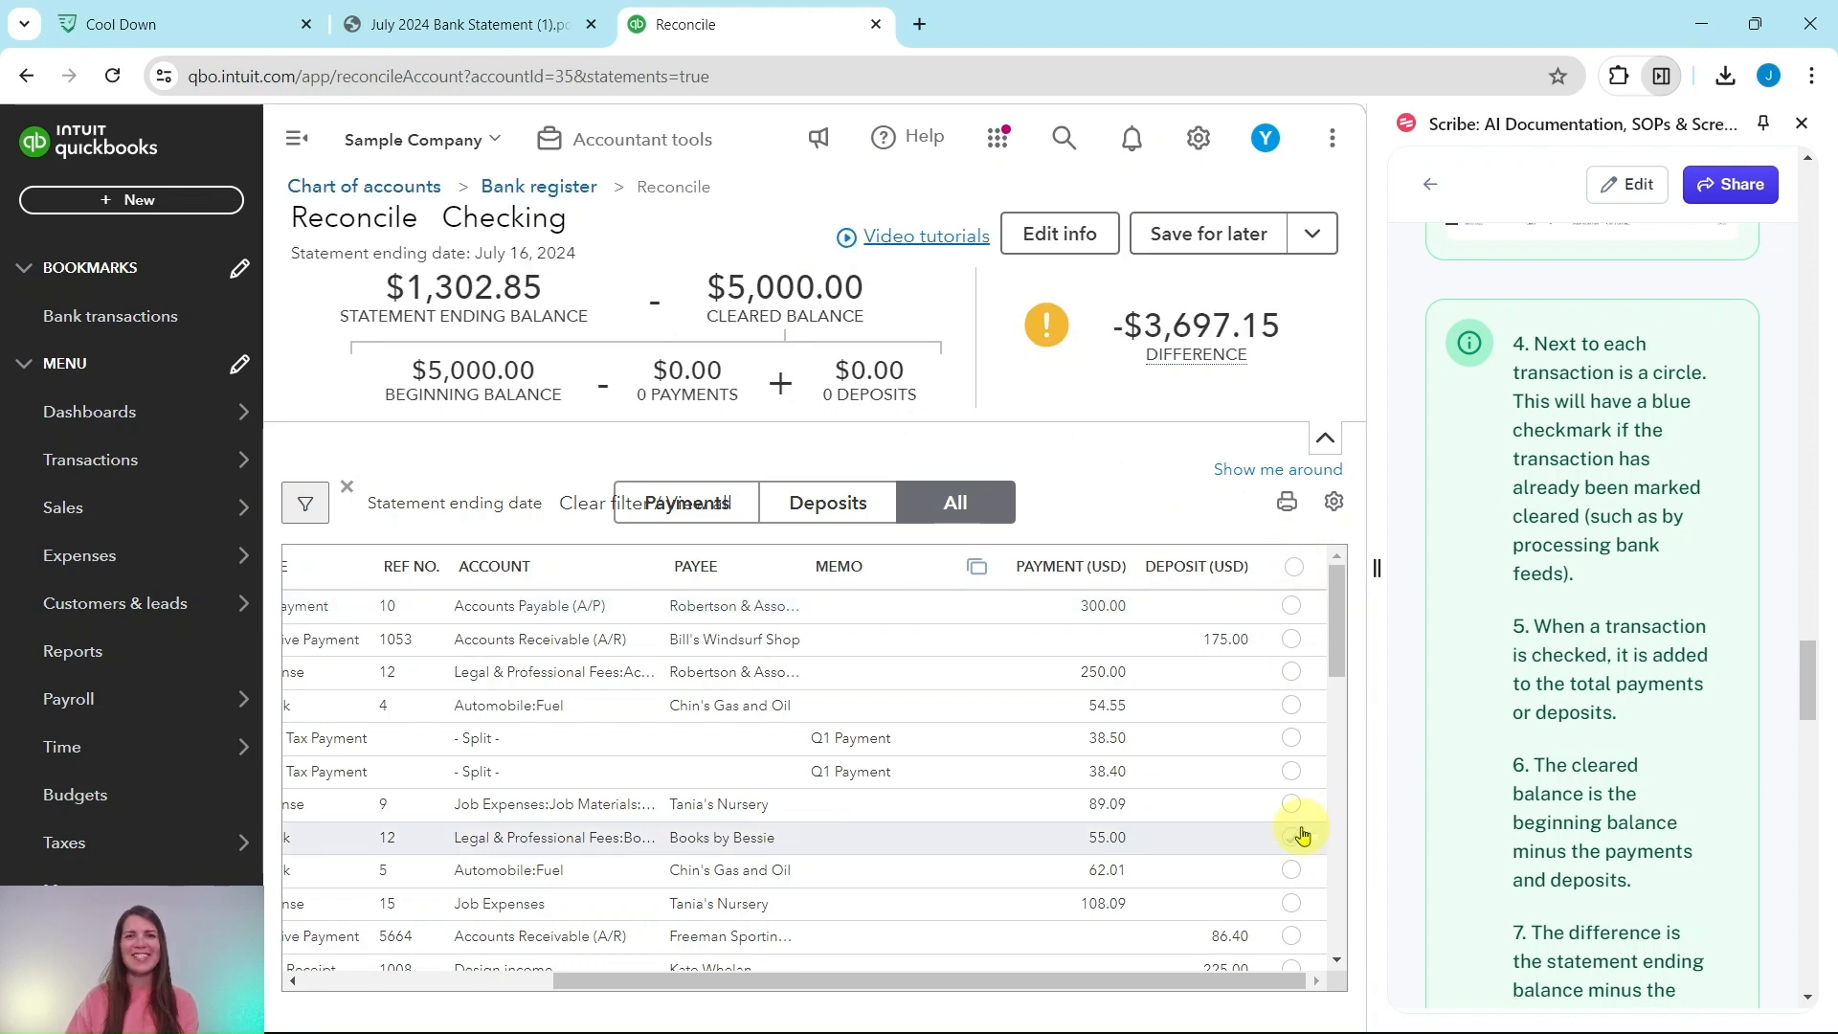
{"action": "scroll", "coordinate": [1541, 599], "scroll_direction": "down", "scroll_amount": 5}
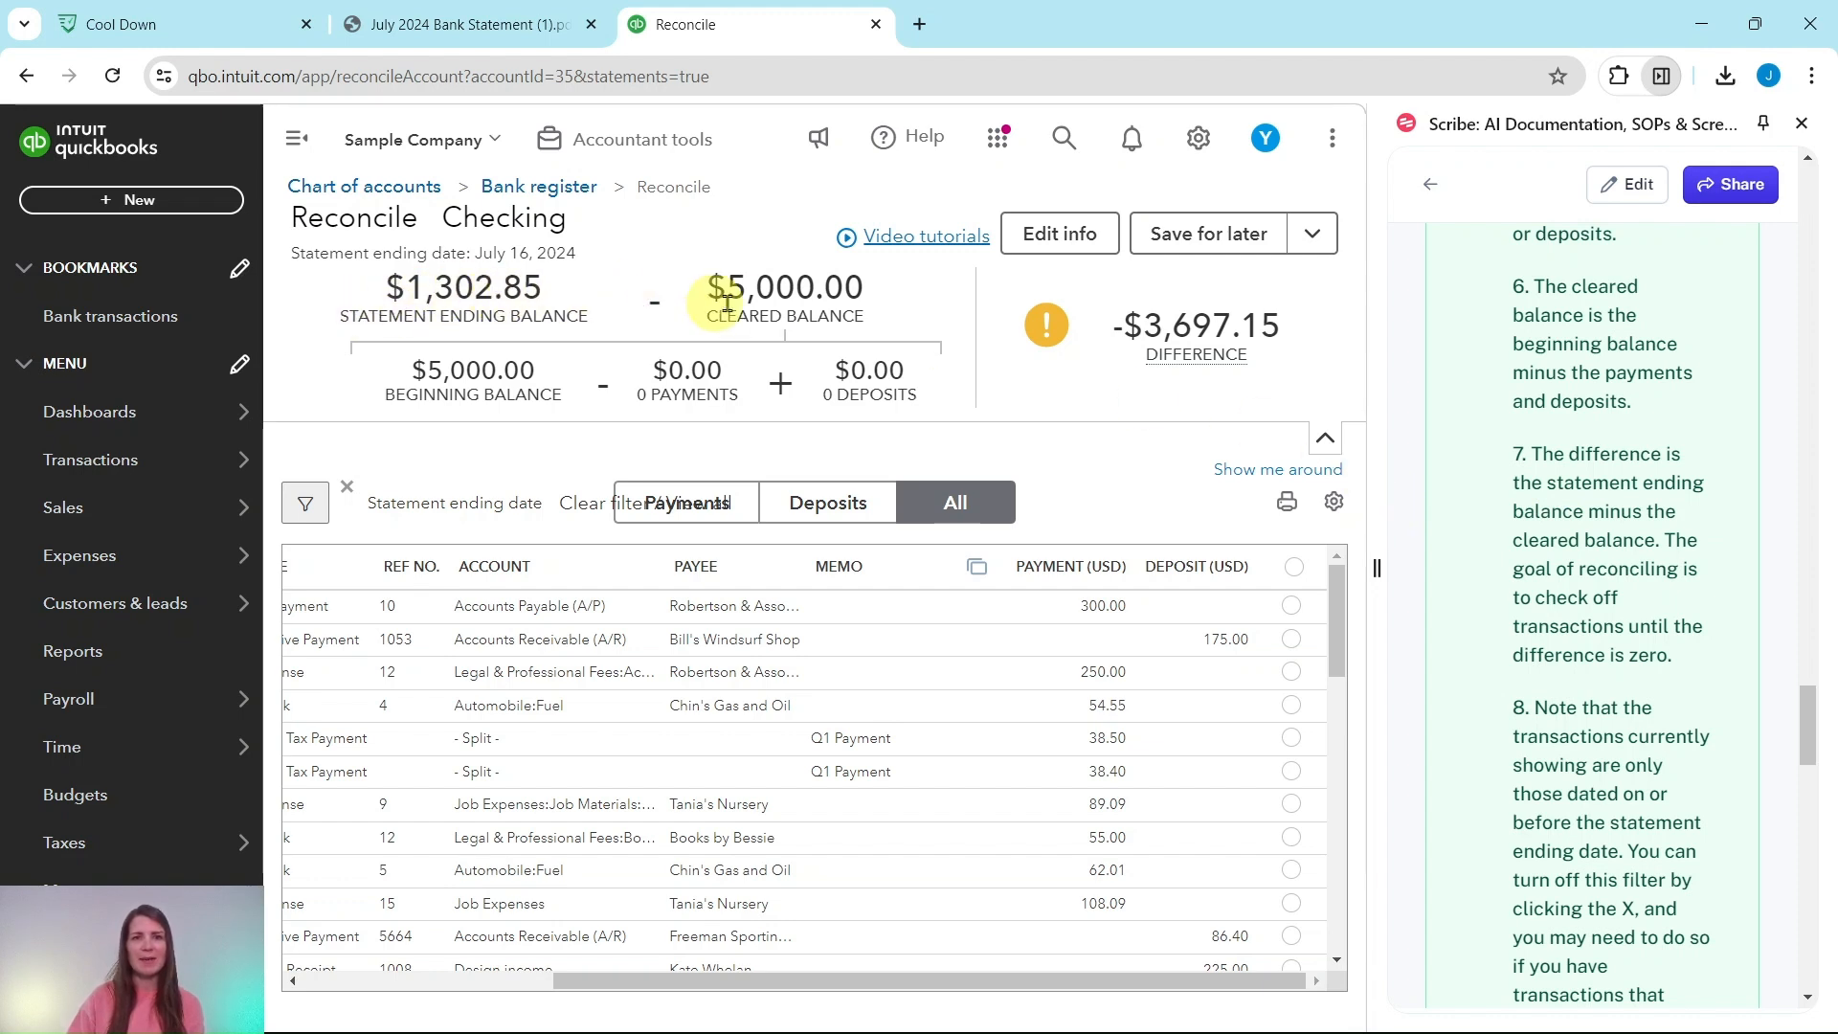
{"action": "mouse_move", "coordinate": [1286, 357]}
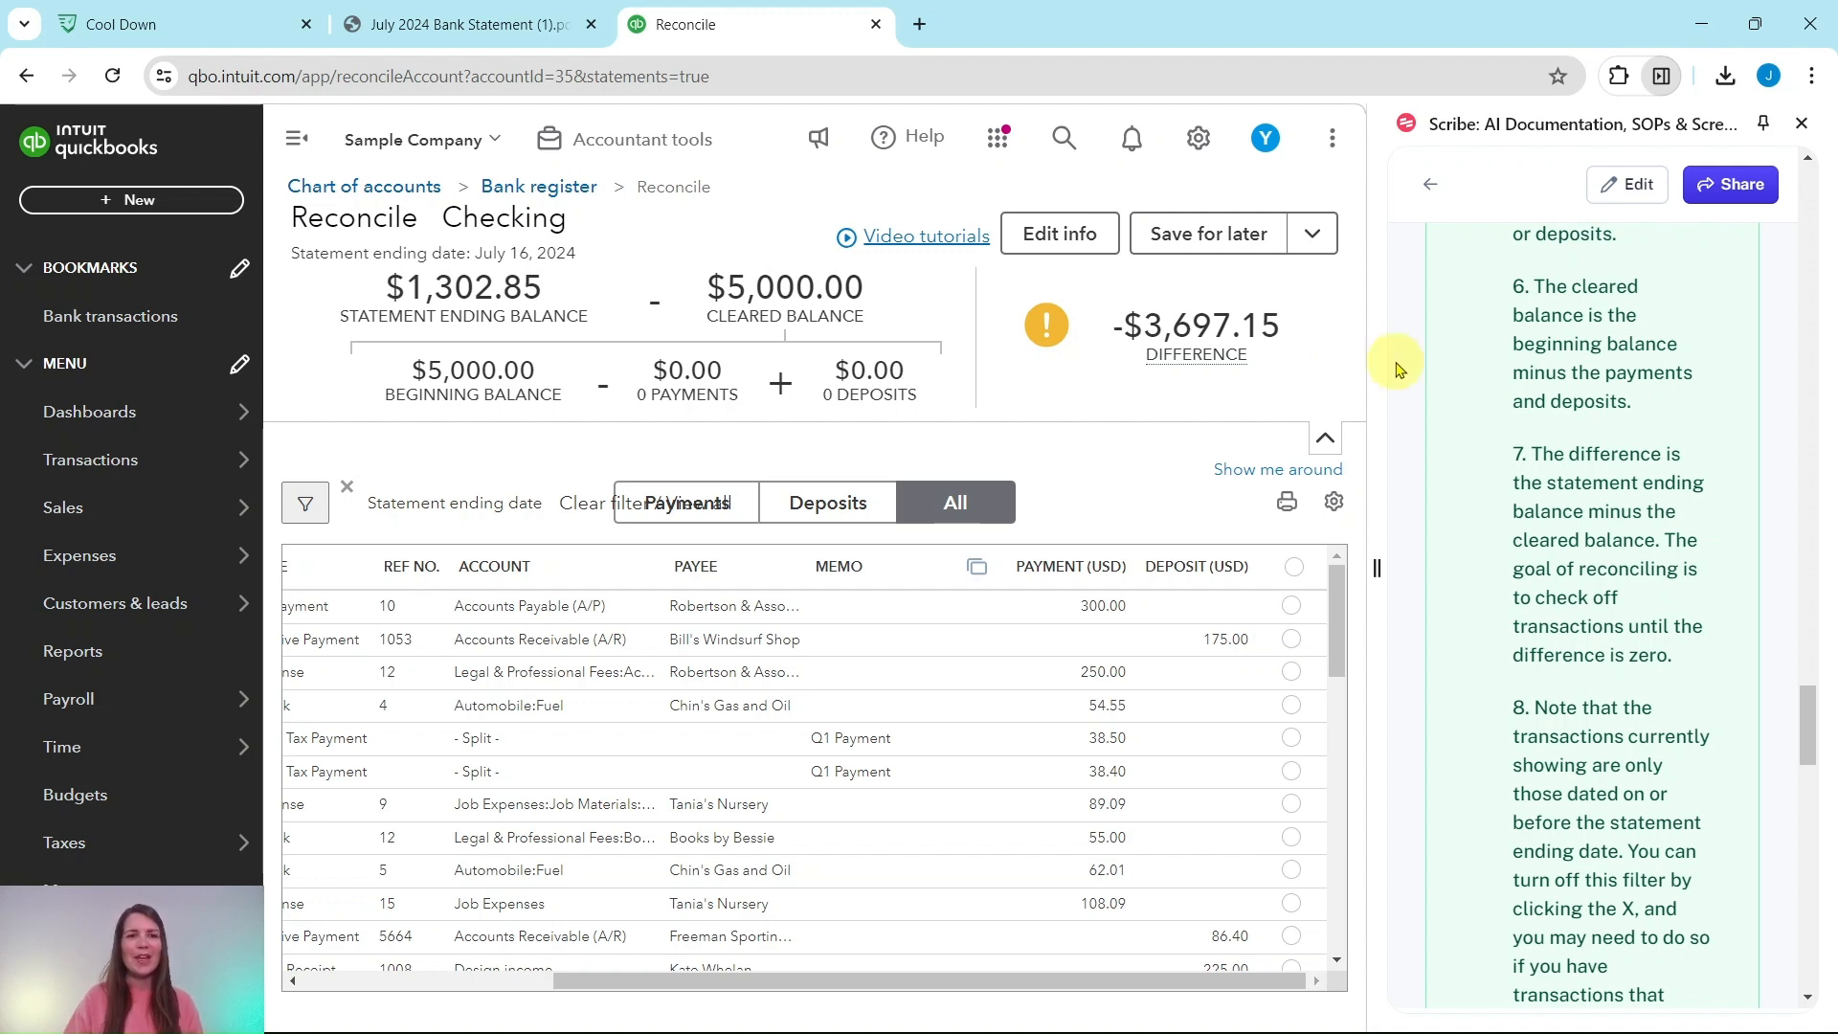
{"action": "scroll", "coordinate": [1642, 400], "scroll_direction": "down", "scroll_amount": 5}
{"action": "scroll", "coordinate": [1641, 388], "scroll_direction": "up", "scroll_amount": 1}
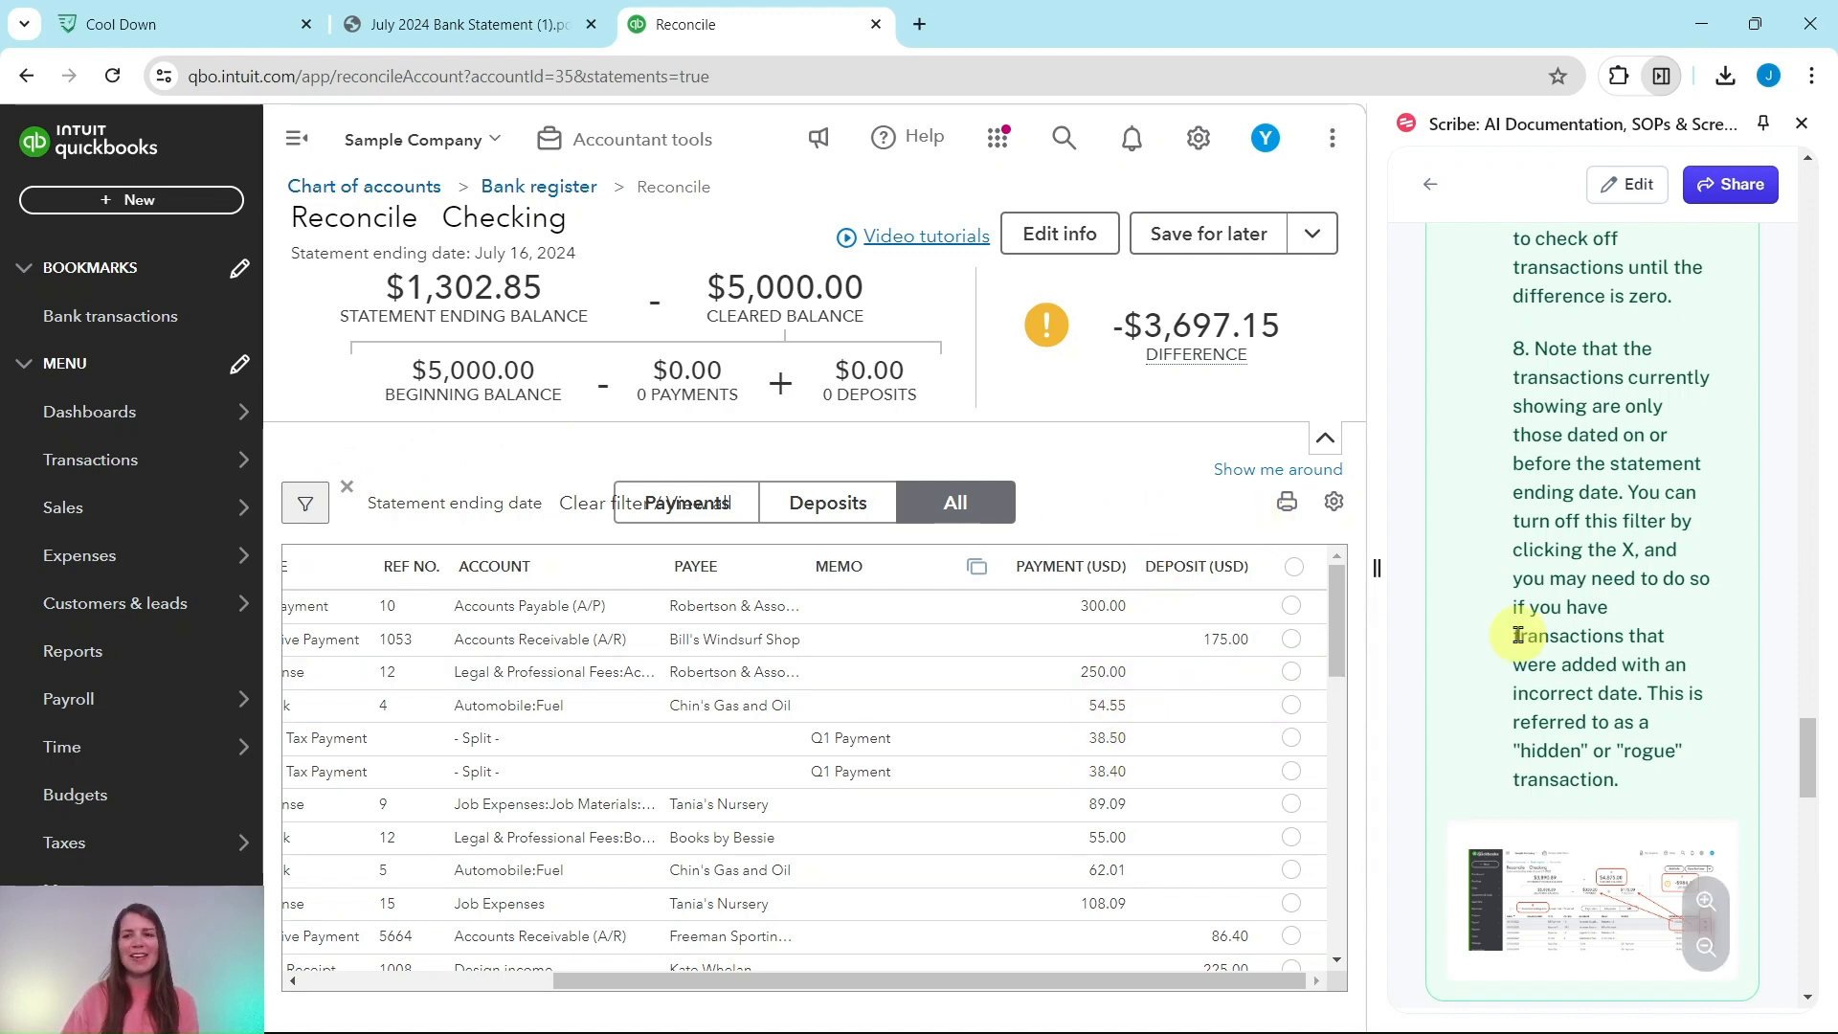
{"action": "scroll", "coordinate": [1500, 644], "scroll_direction": "down", "scroll_amount": 10}
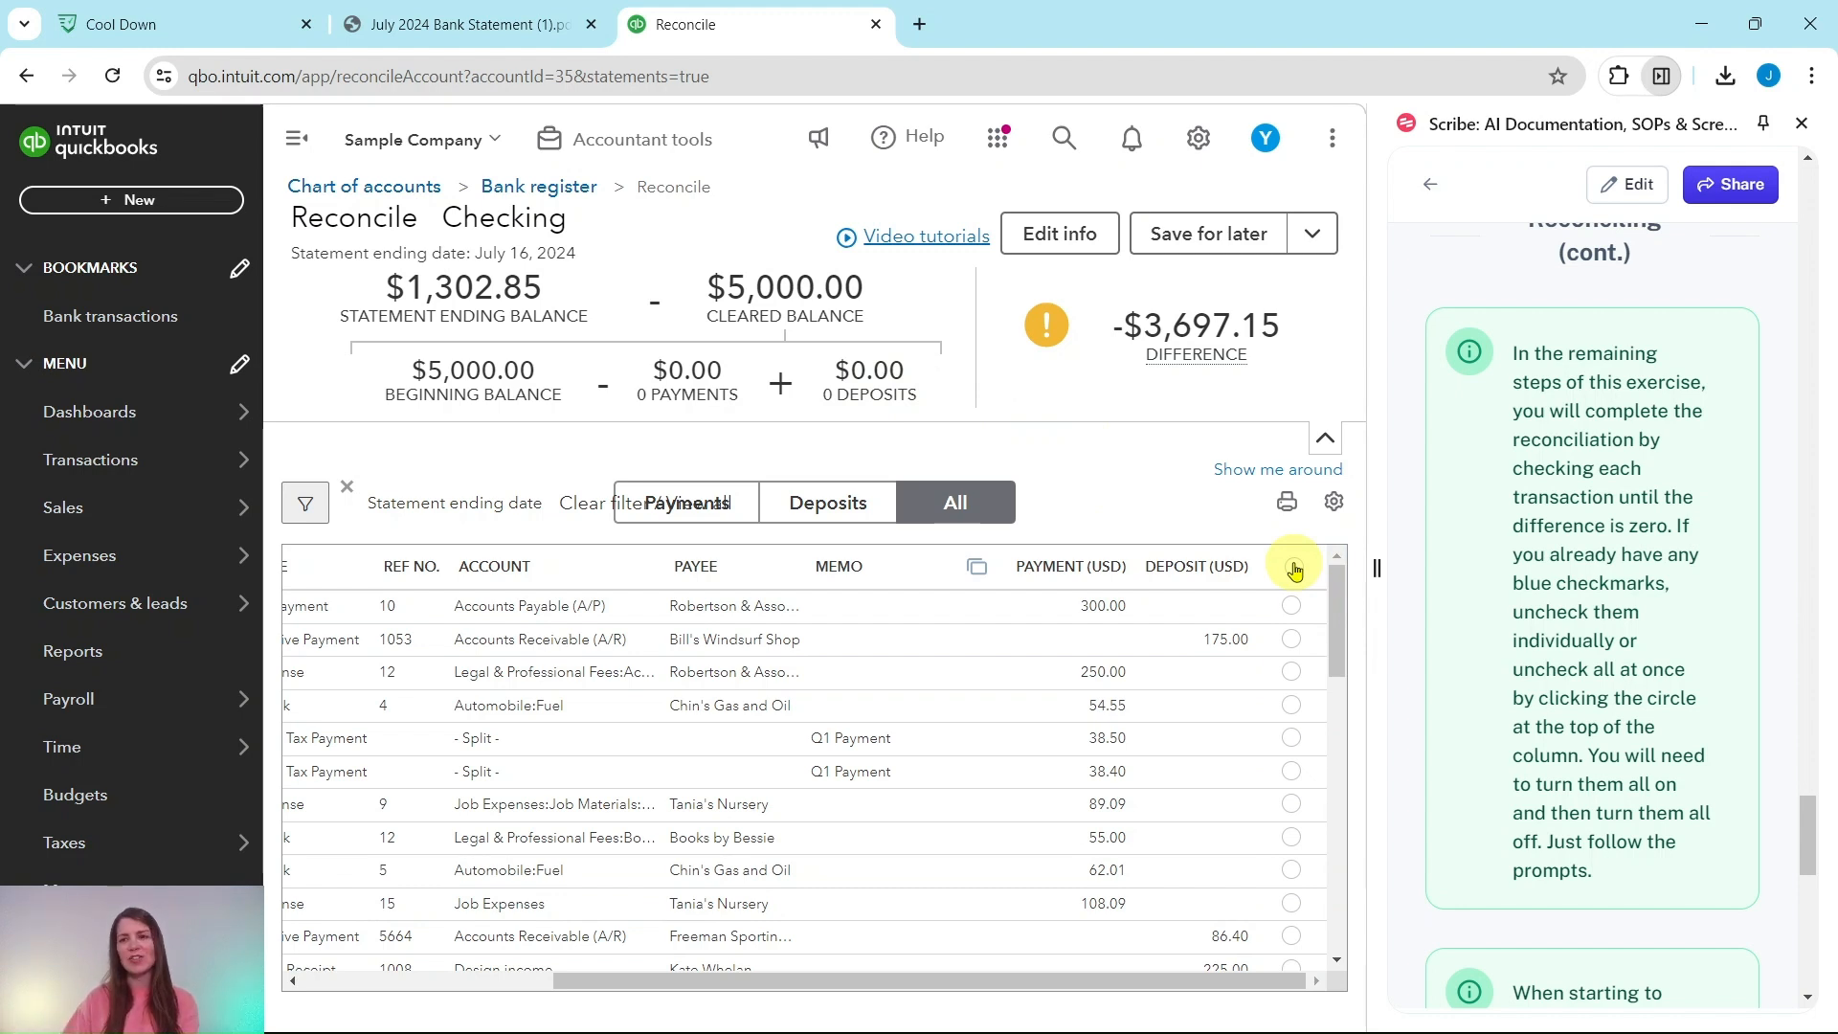
{"action": "scroll", "coordinate": [1584, 546], "scroll_direction": "down", "scroll_amount": 10}
{"action": "scroll", "coordinate": [1570, 517], "scroll_direction": "down", "scroll_amount": 2}
{"action": "scroll", "coordinate": [1552, 488], "scroll_direction": "up", "scroll_amount": 6}
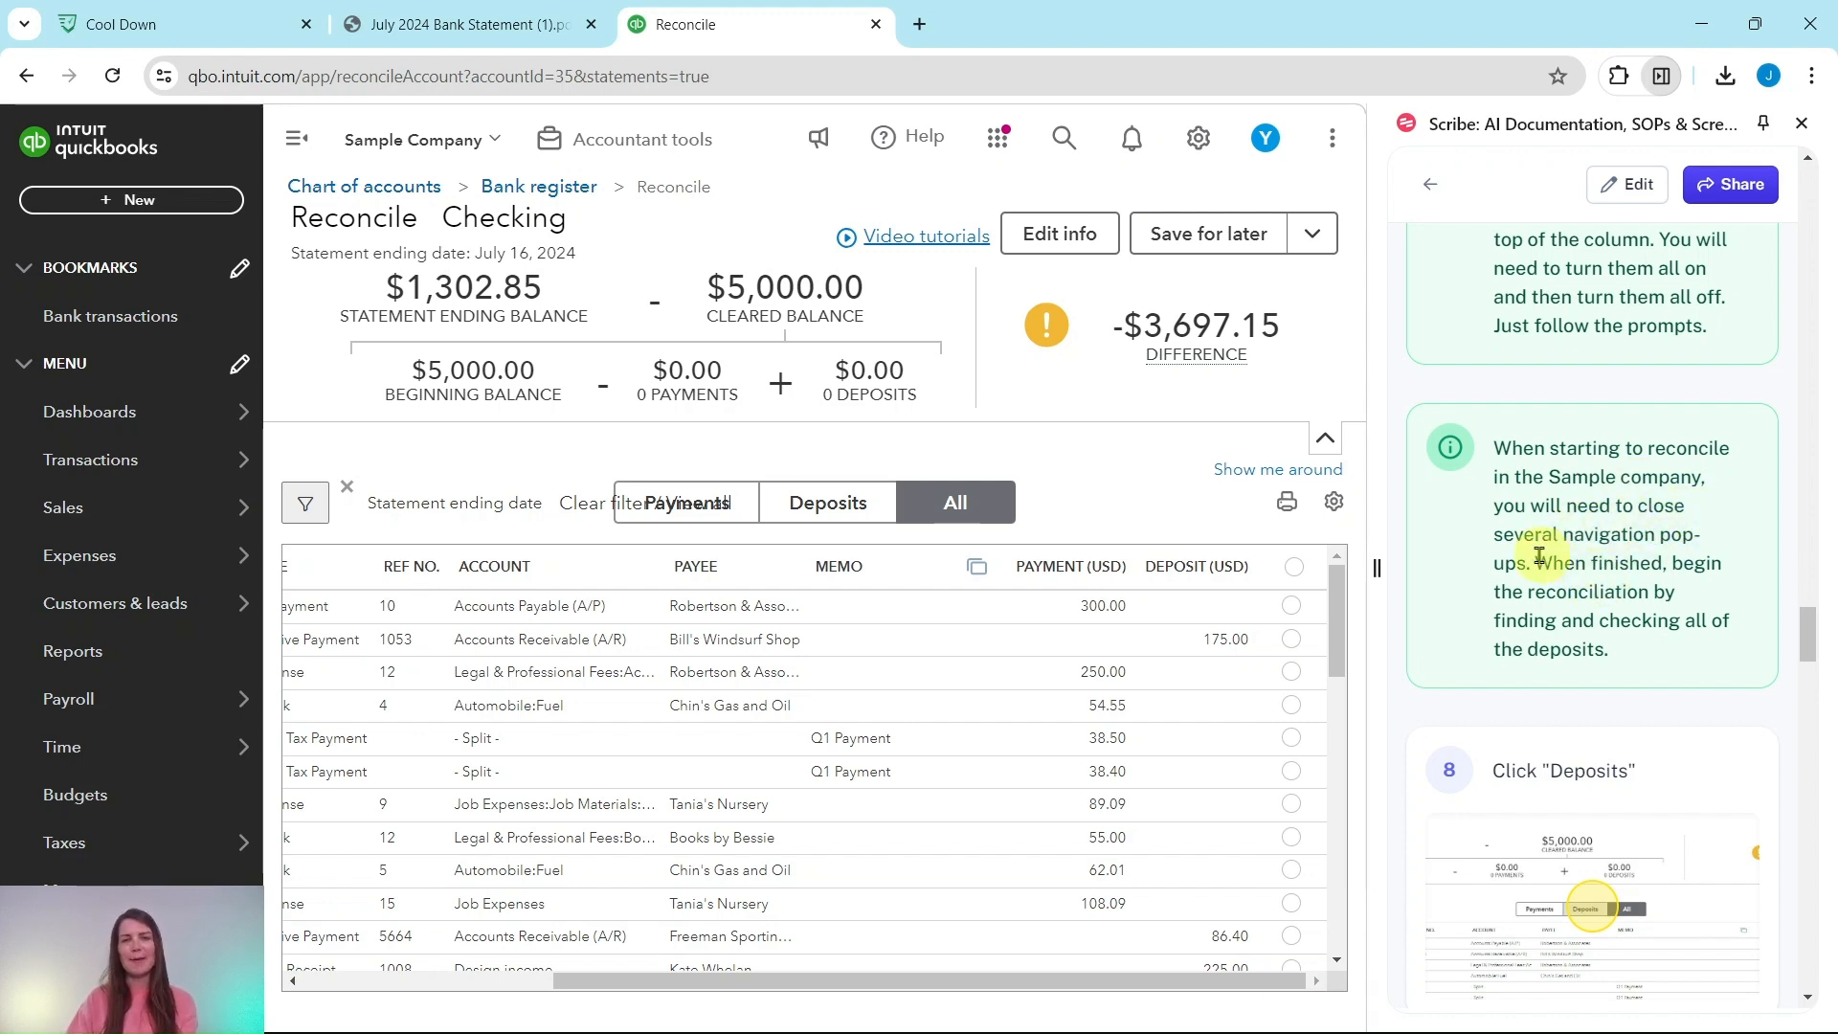
{"action": "mouse_move", "coordinate": [1213, 356]}
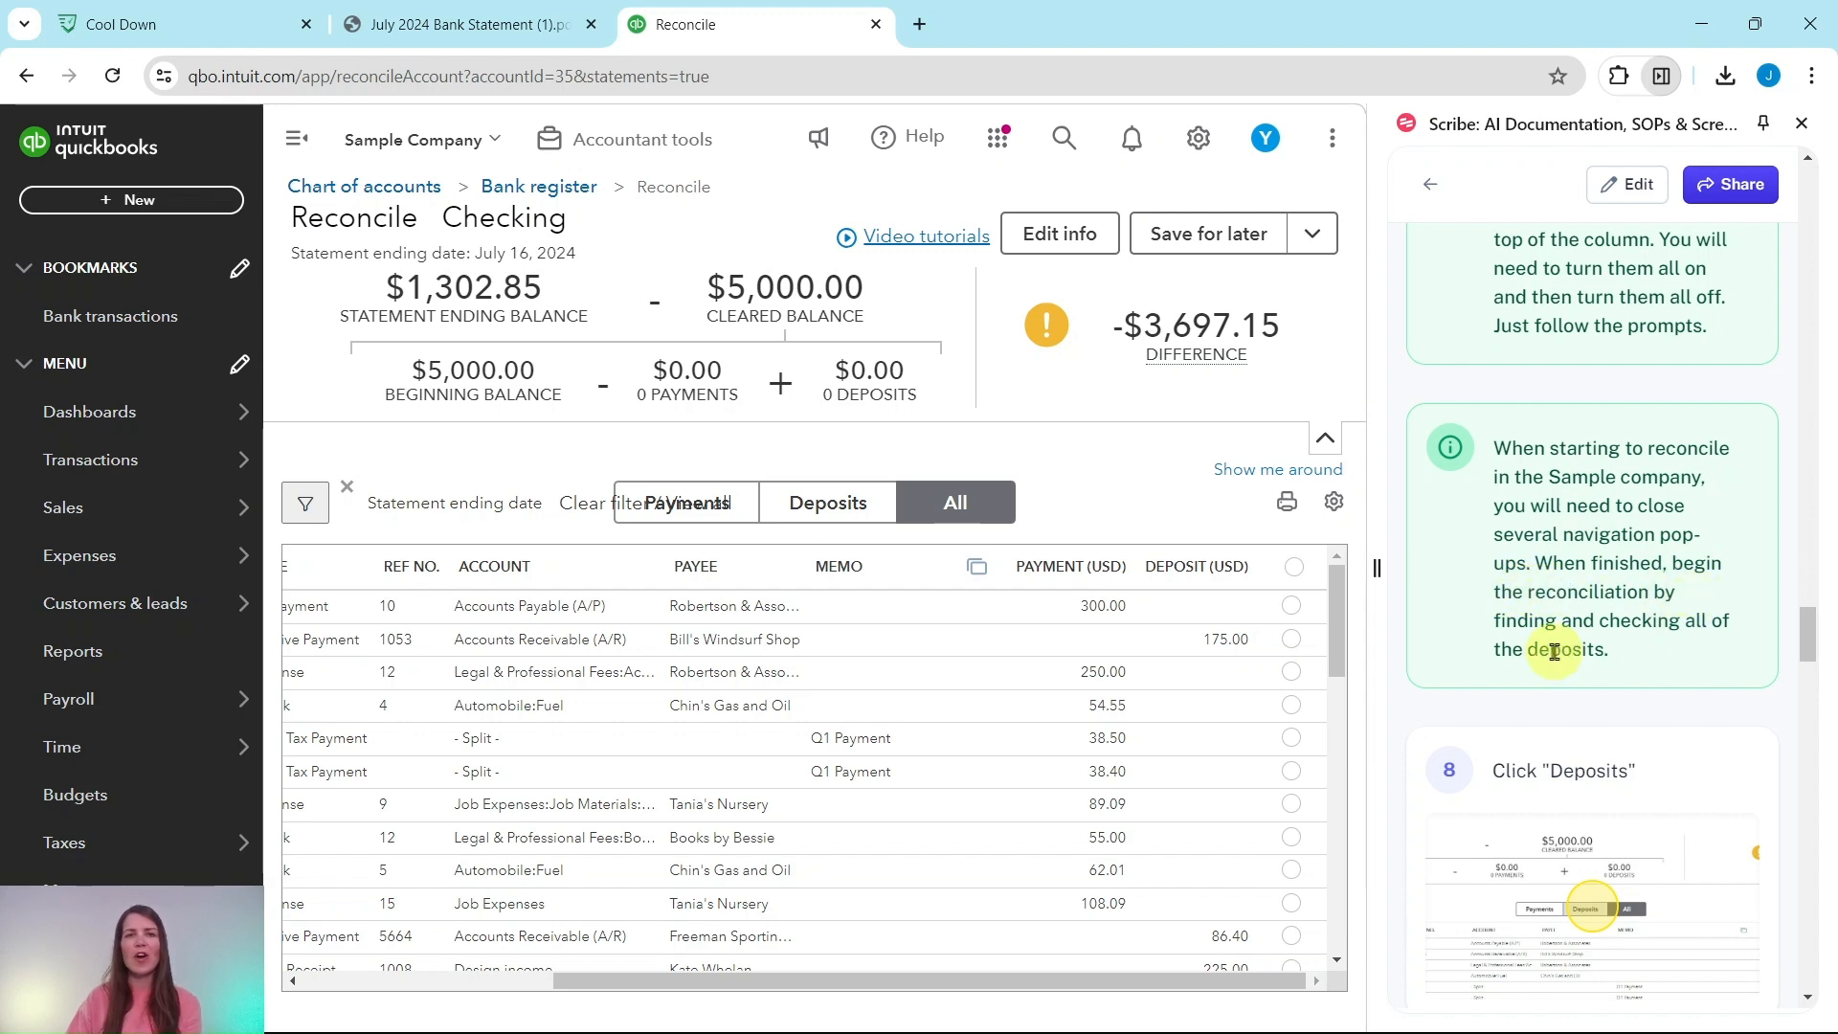
{"action": "scroll", "coordinate": [1588, 647], "scroll_direction": "down", "scroll_amount": 4}
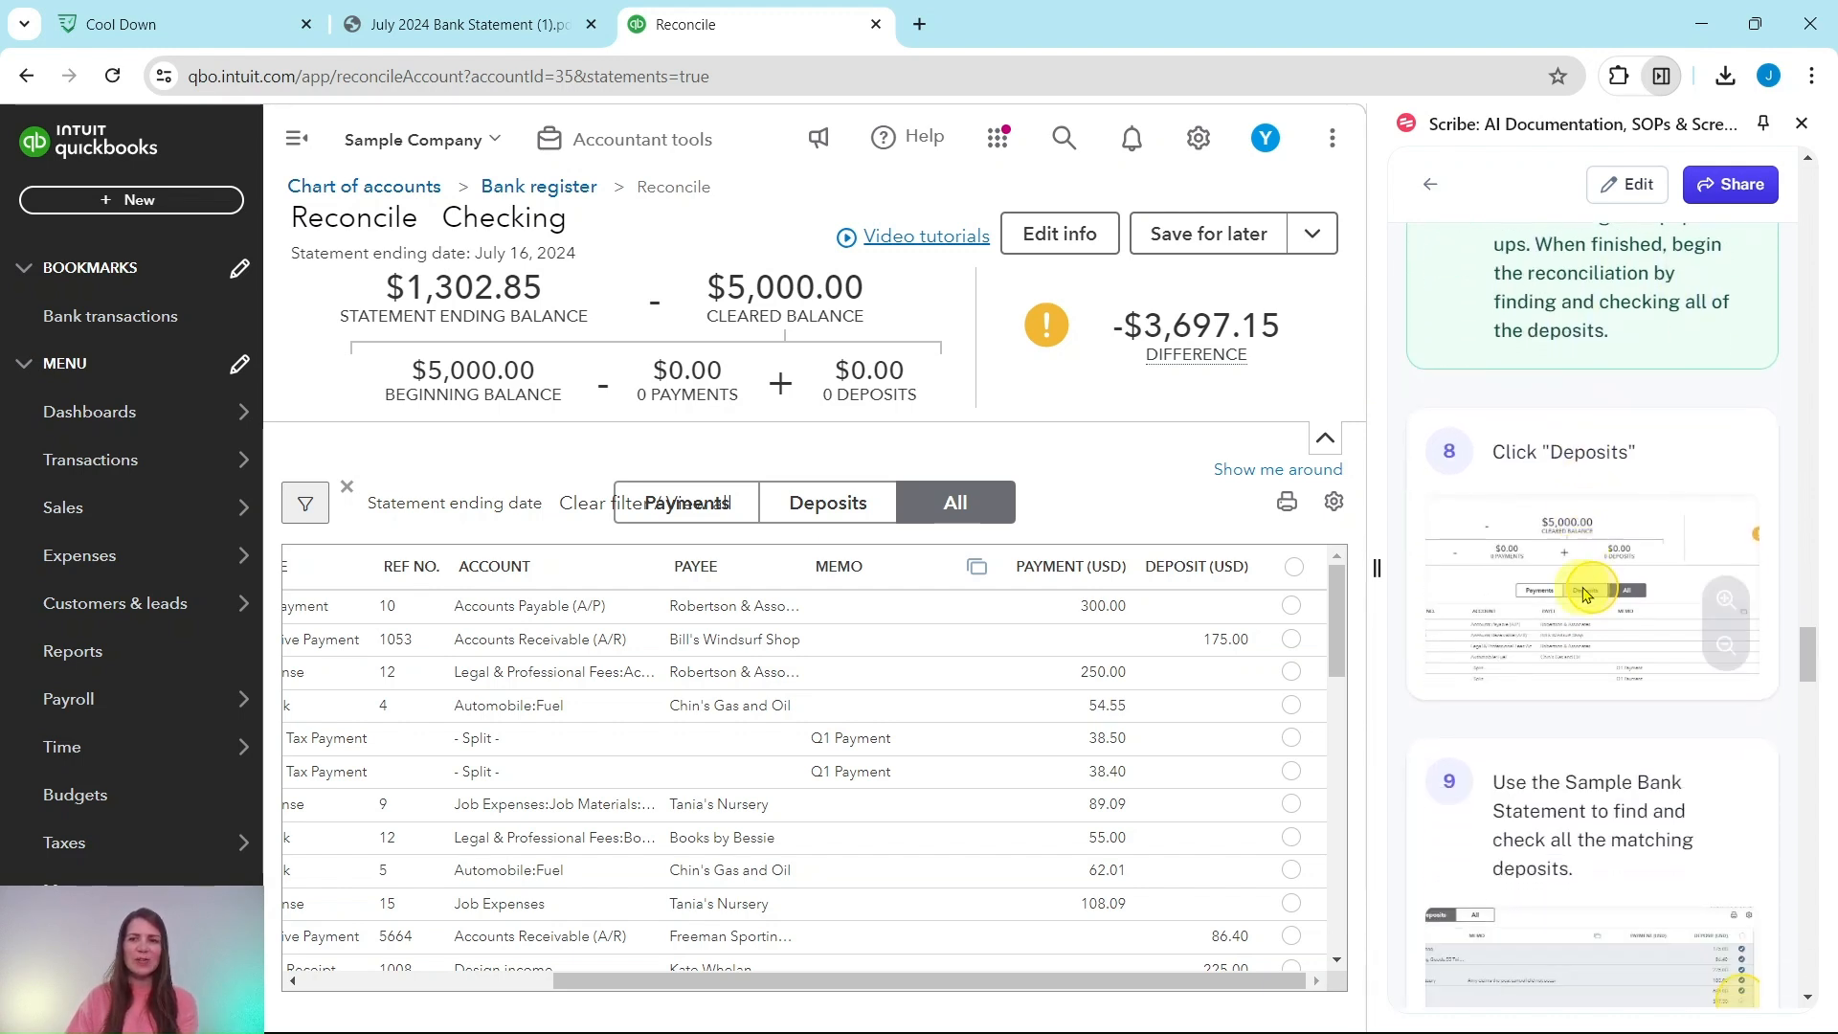
{"action": "scroll", "coordinate": [1565, 493], "scroll_direction": "down", "scroll_amount": 2}
{"action": "scroll", "coordinate": [1552, 444], "scroll_direction": "up", "scroll_amount": 1}
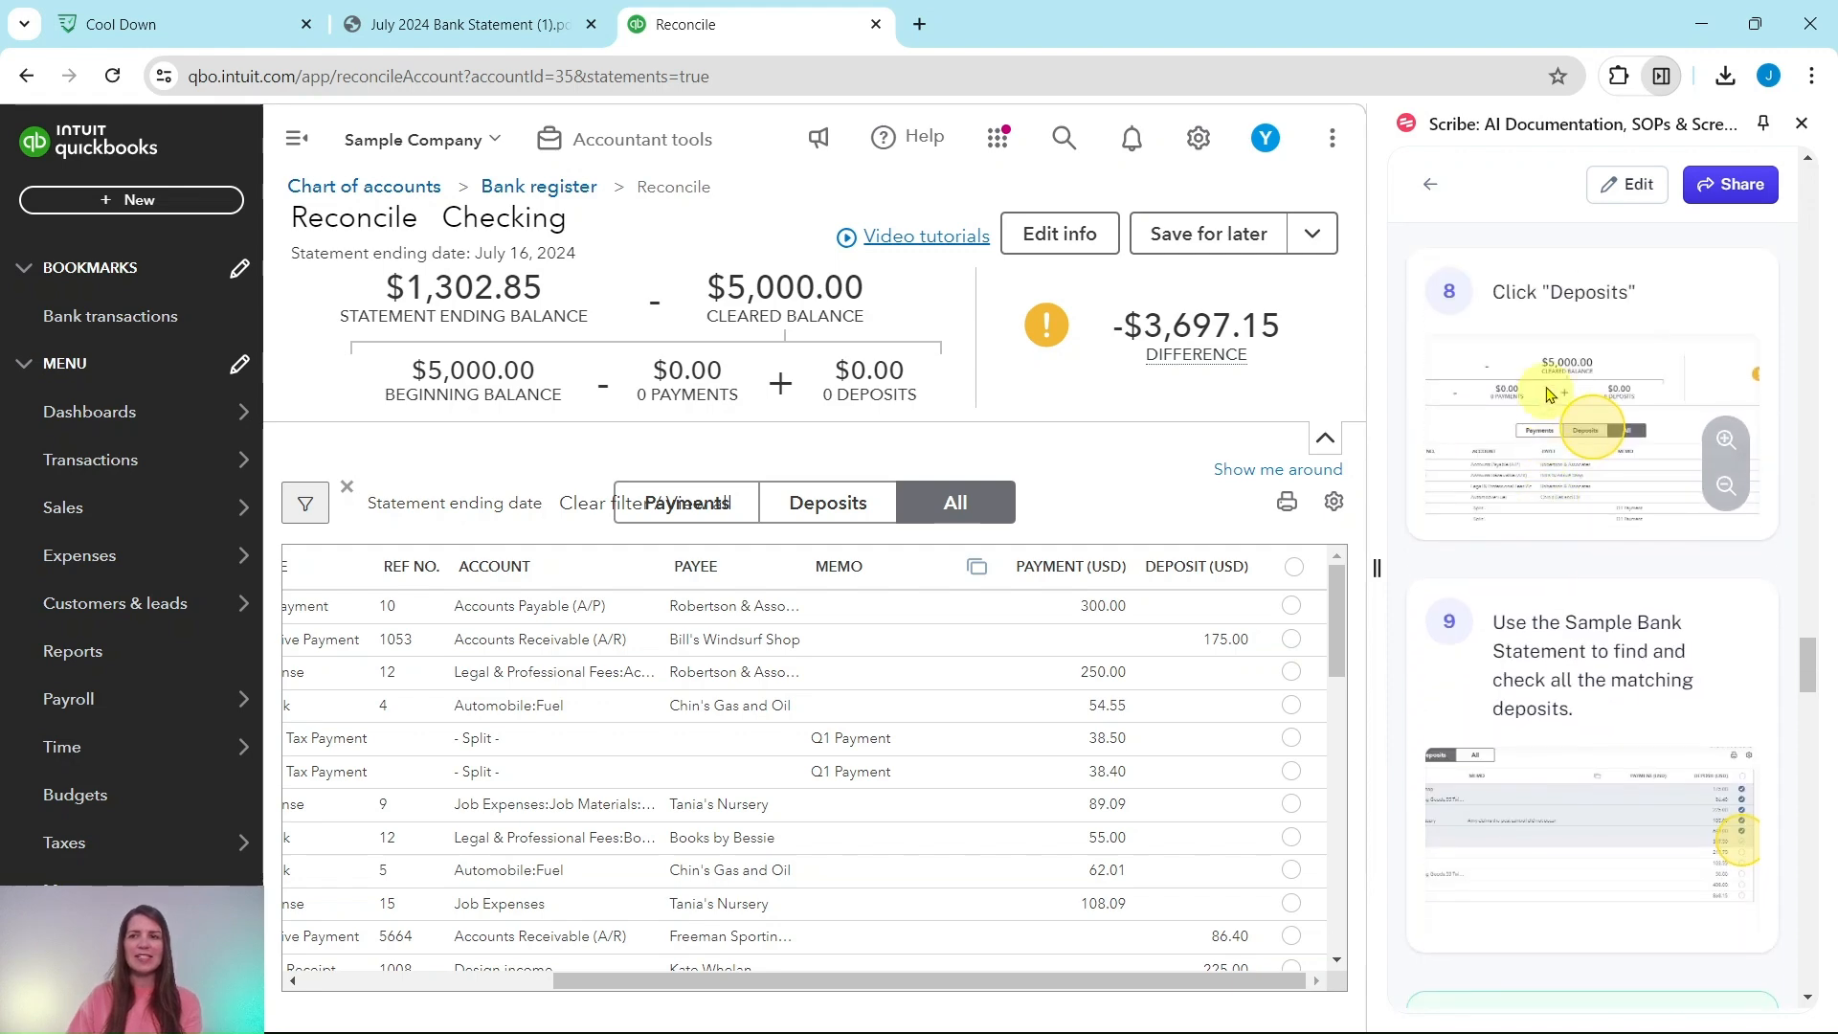
{"action": "left_click", "coordinate": [815, 504]}
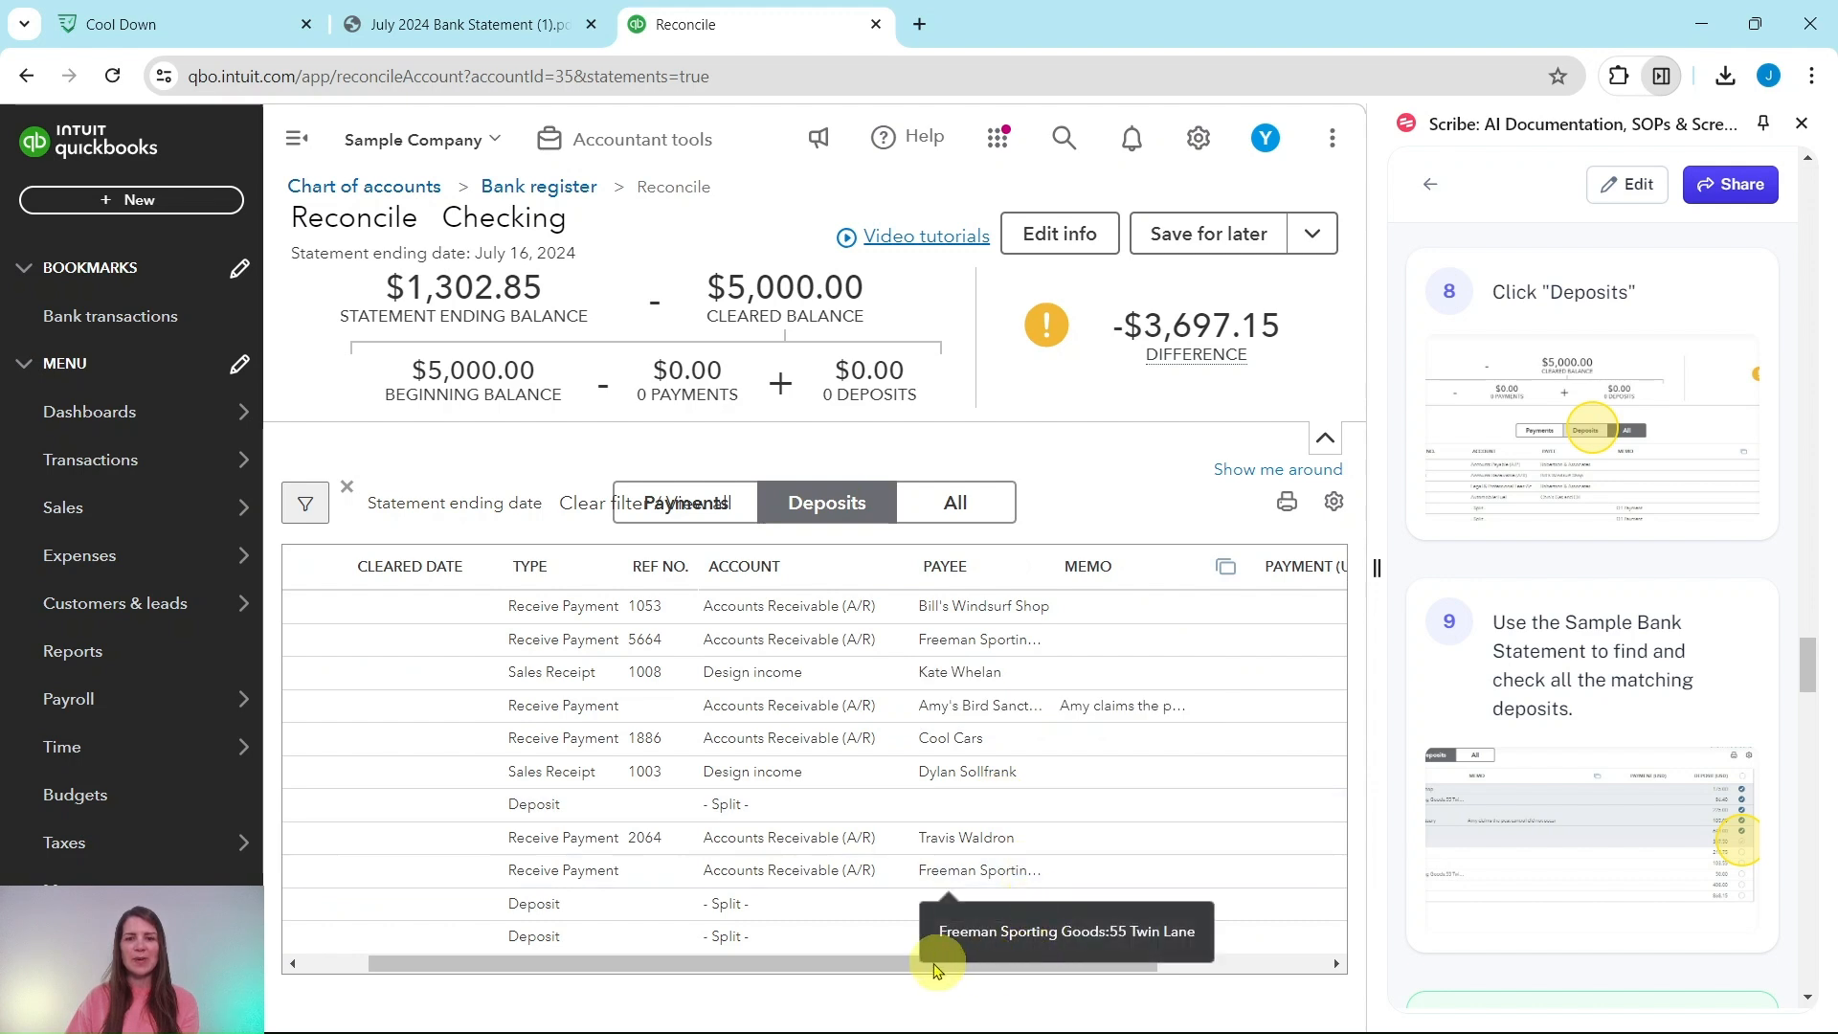
{"action": "left_click_drag", "start_coordinate": [875, 964], "coordinate": [1079, 964]}
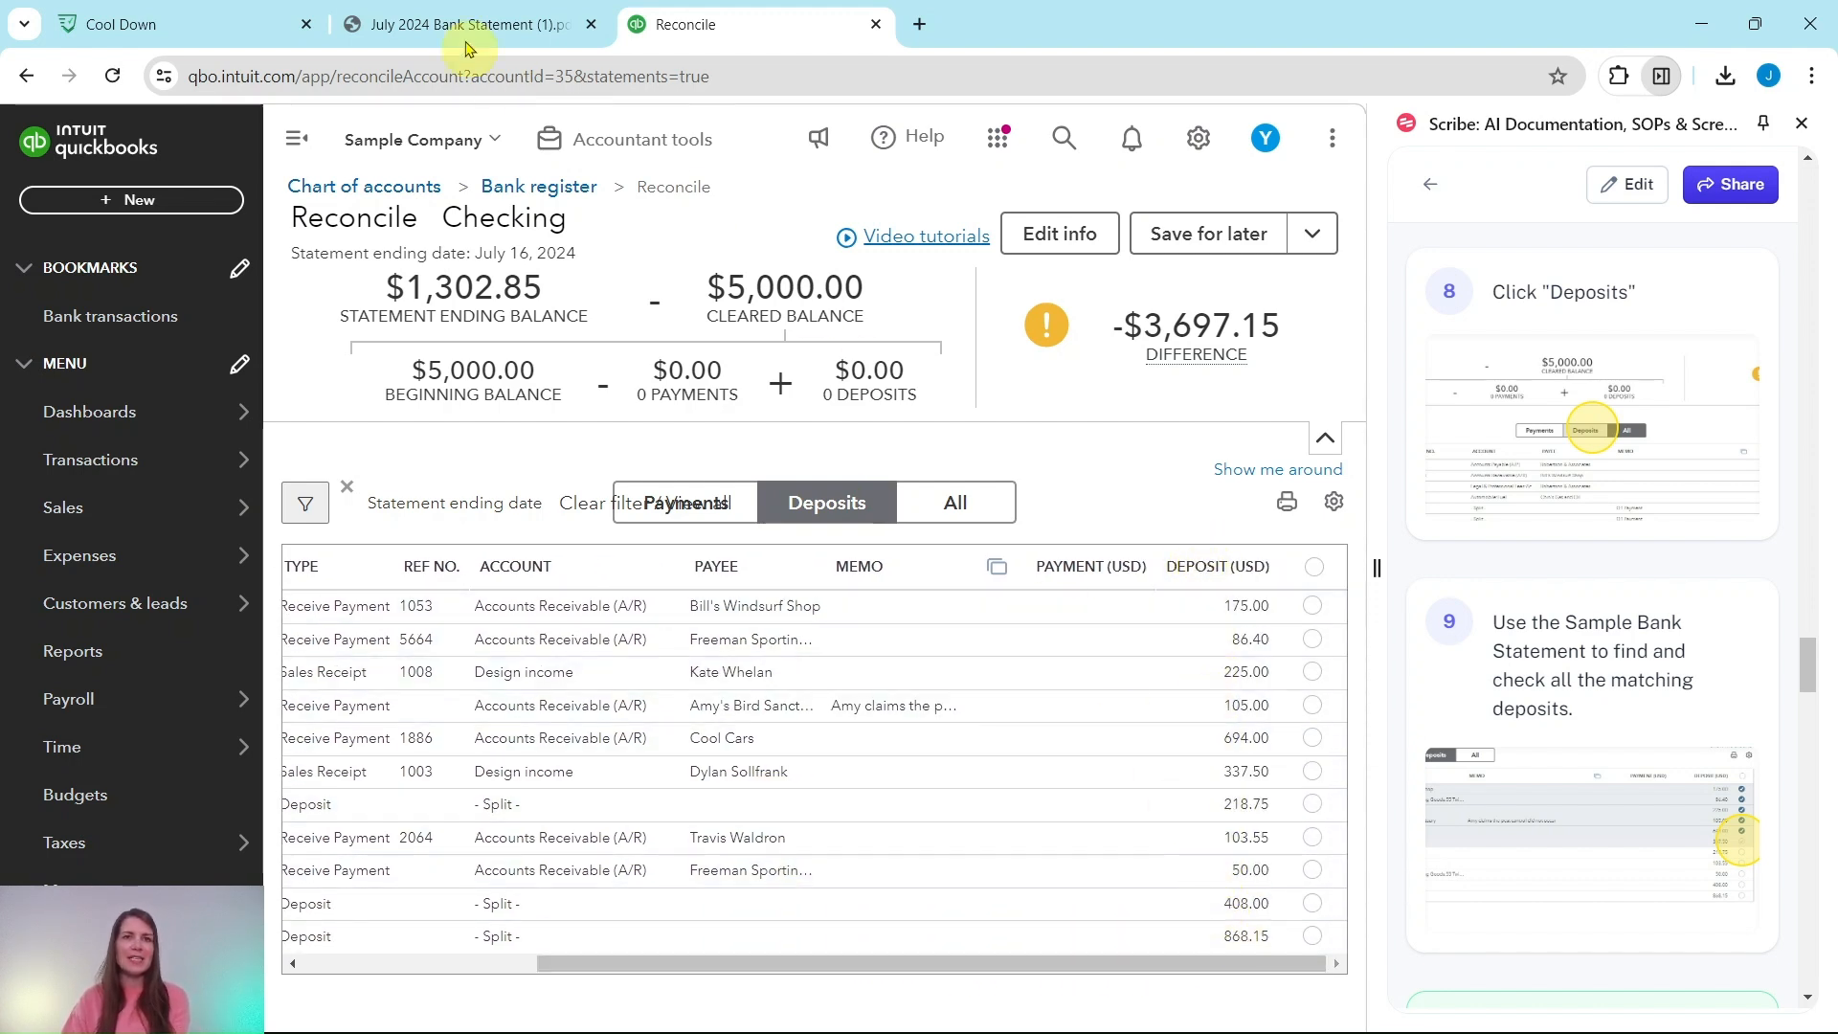
{"action": "left_click", "coordinate": [430, 25]}
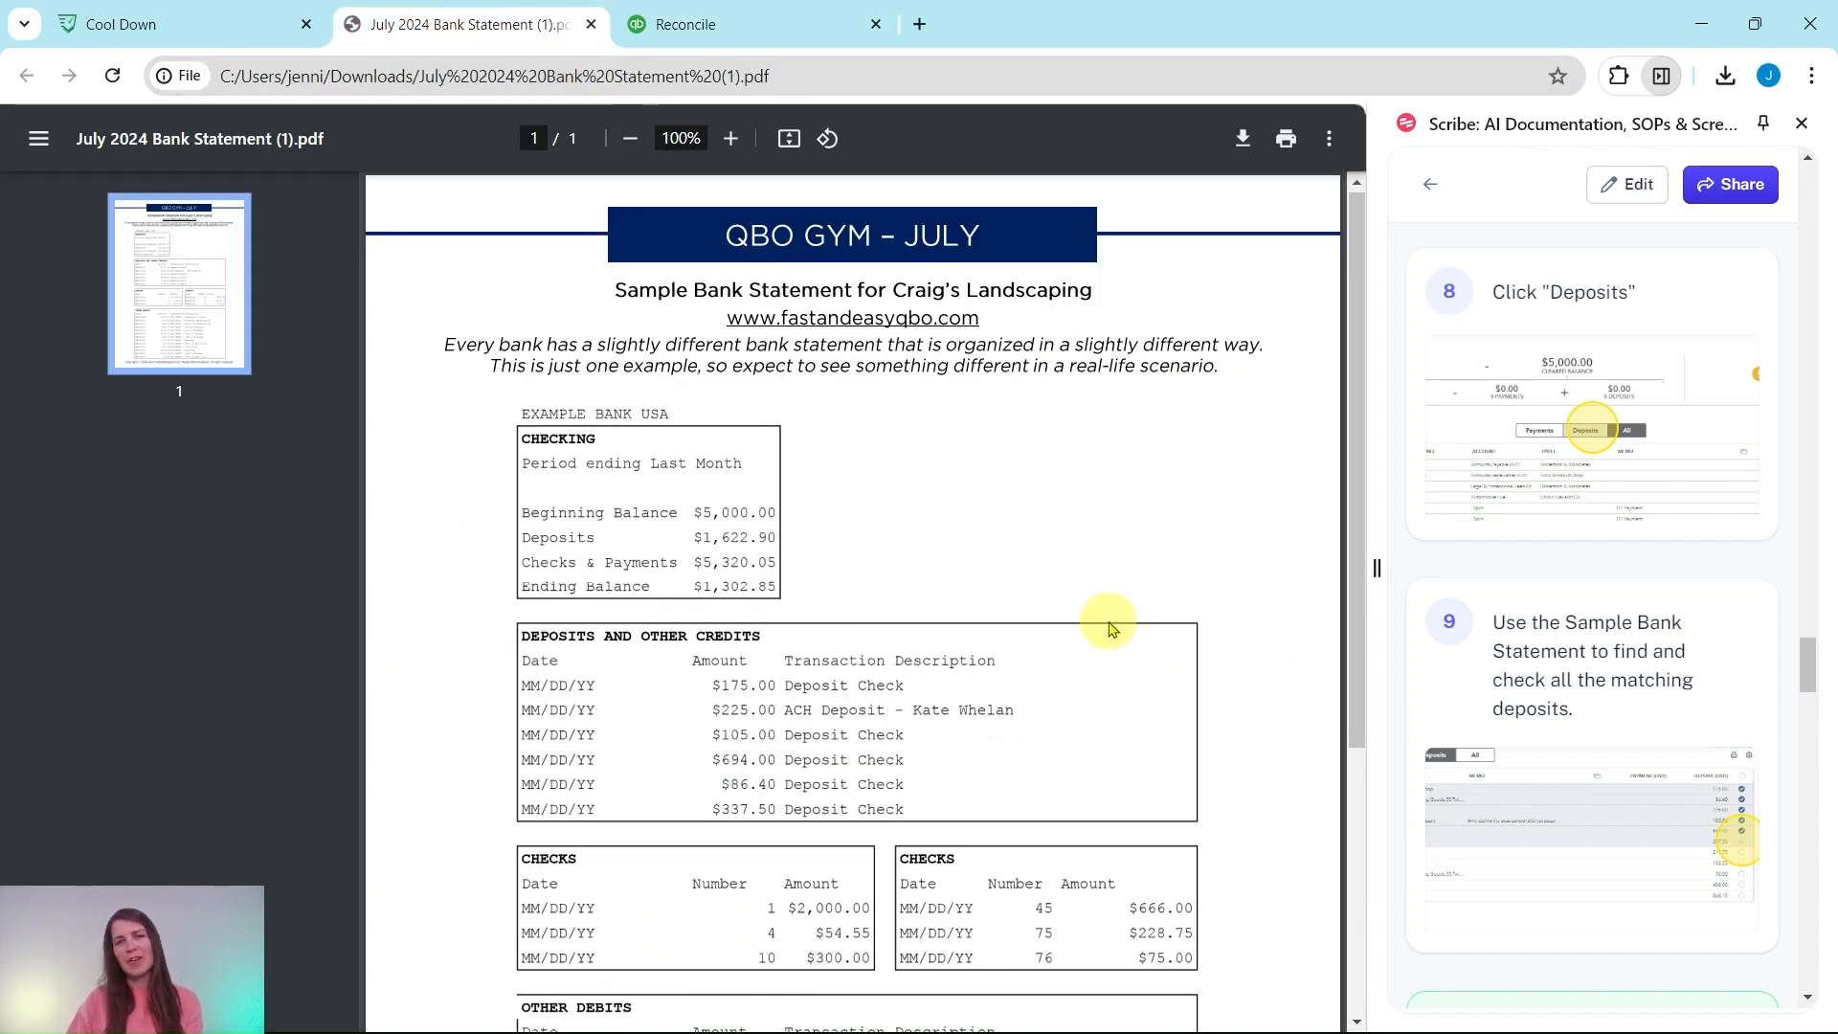
{"action": "scroll", "coordinate": [1108, 627], "scroll_direction": "down", "scroll_amount": 3}
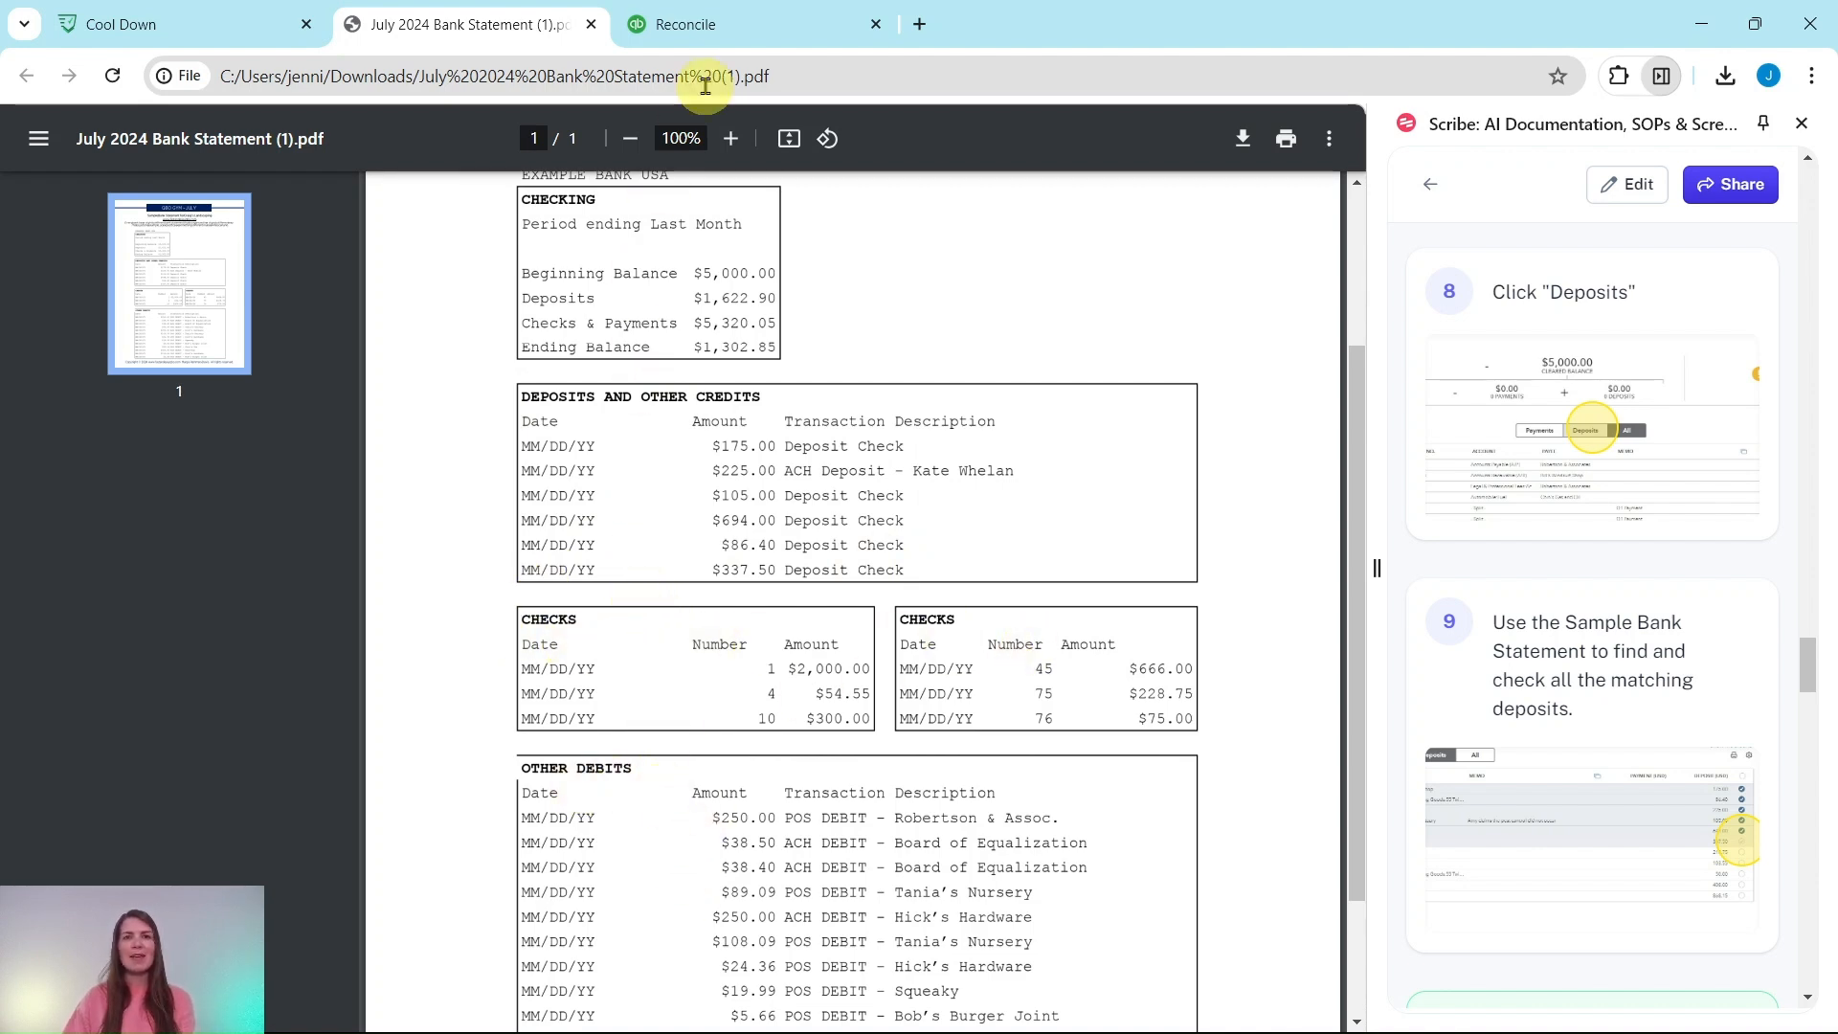
{"action": "left_click", "coordinate": [709, 24]}
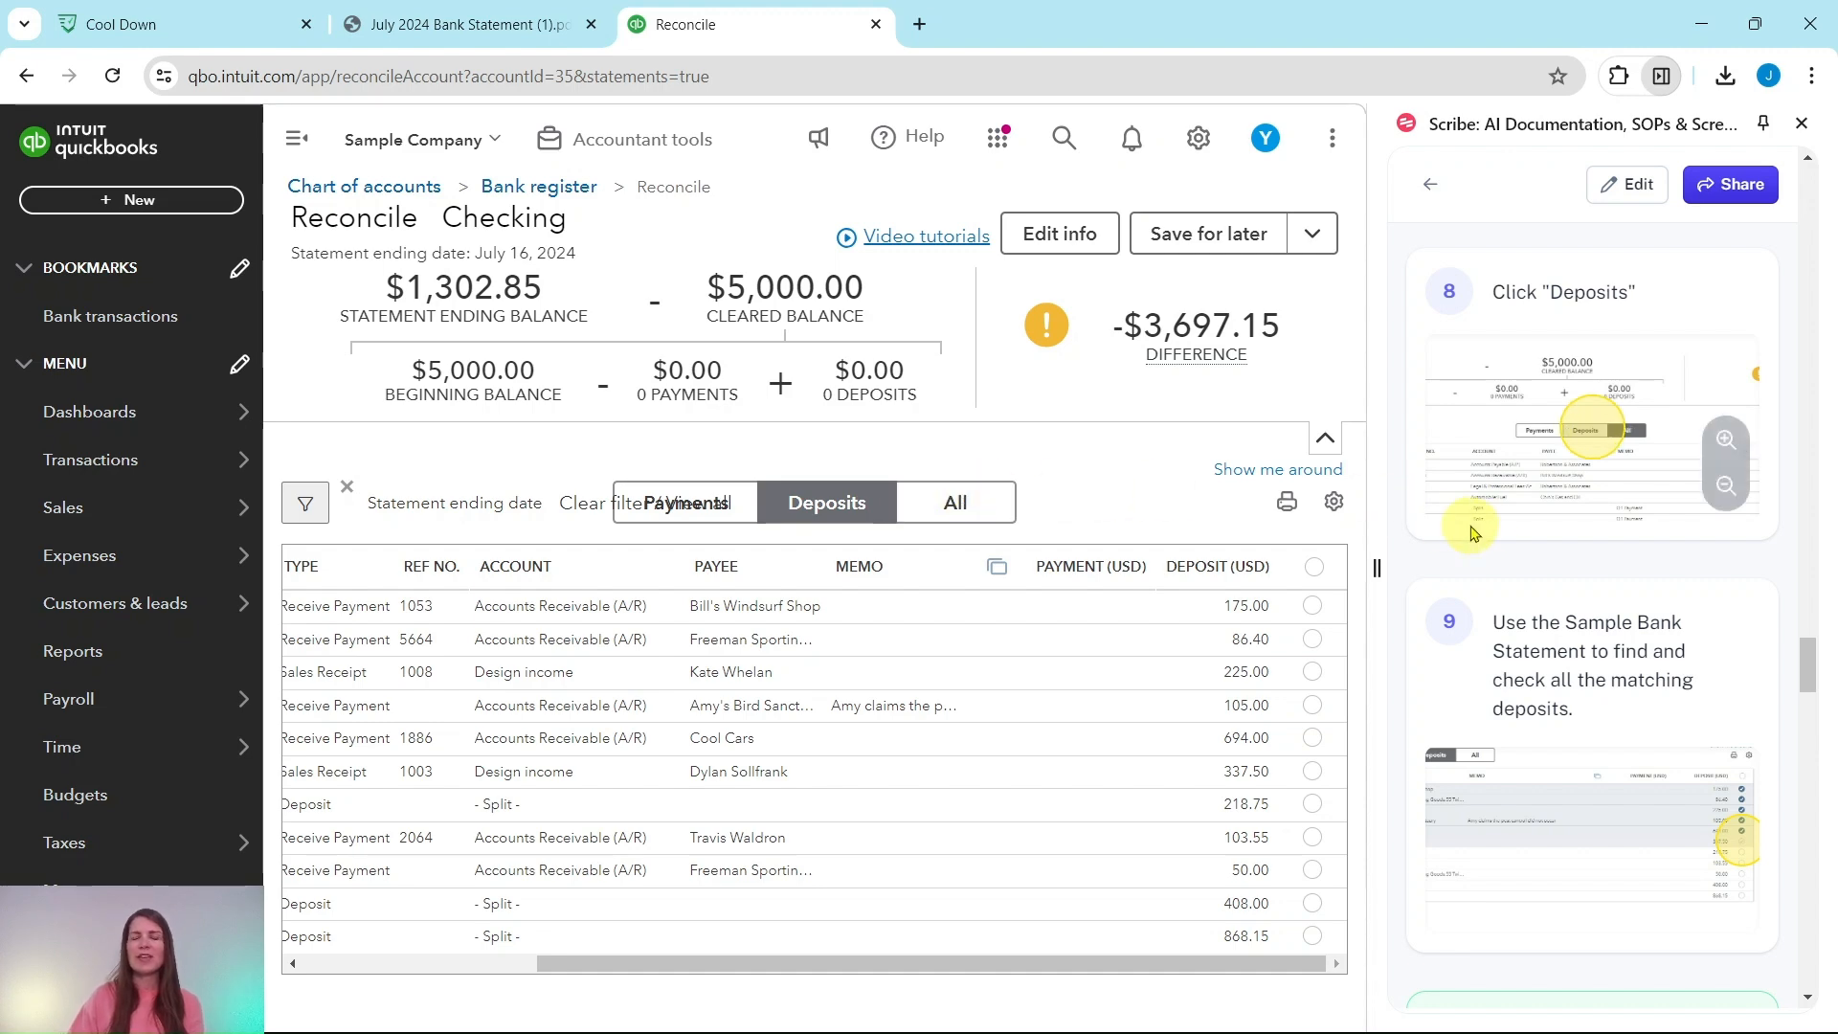
{"action": "scroll", "coordinate": [1473, 528], "scroll_direction": "down", "scroll_amount": 3}
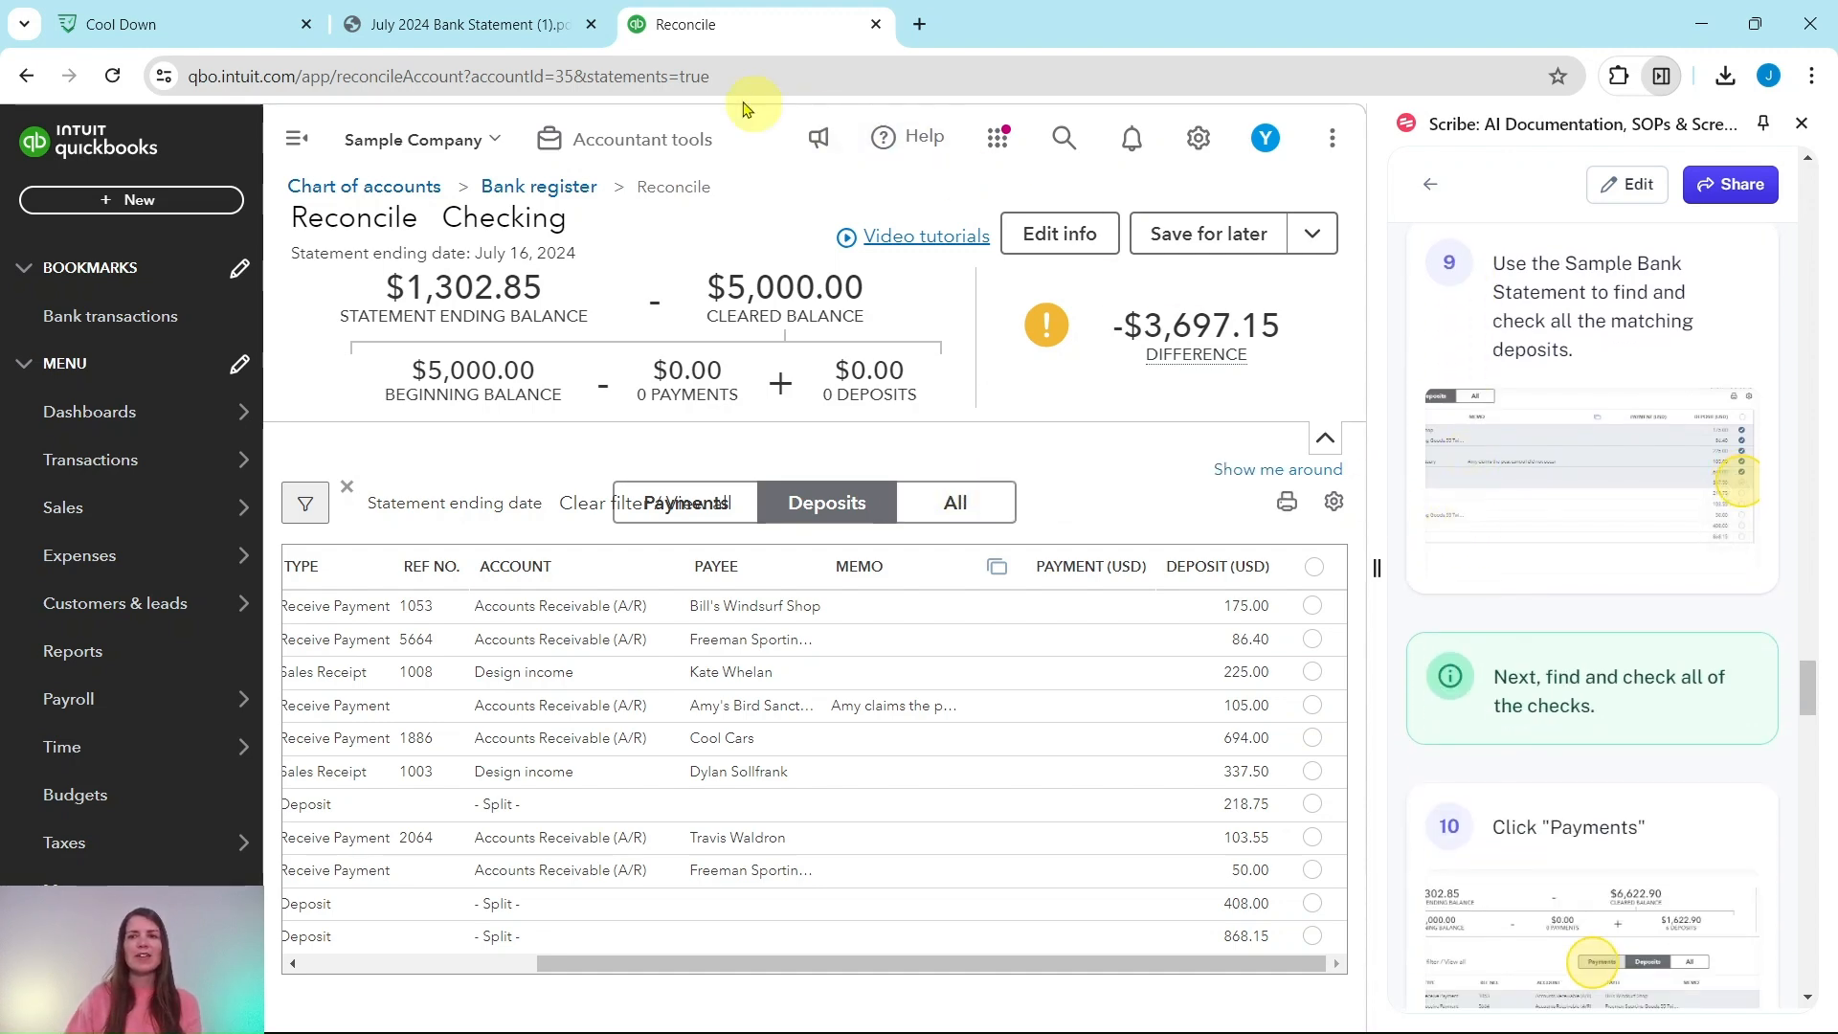
{"action": "left_click", "coordinate": [498, 24]}
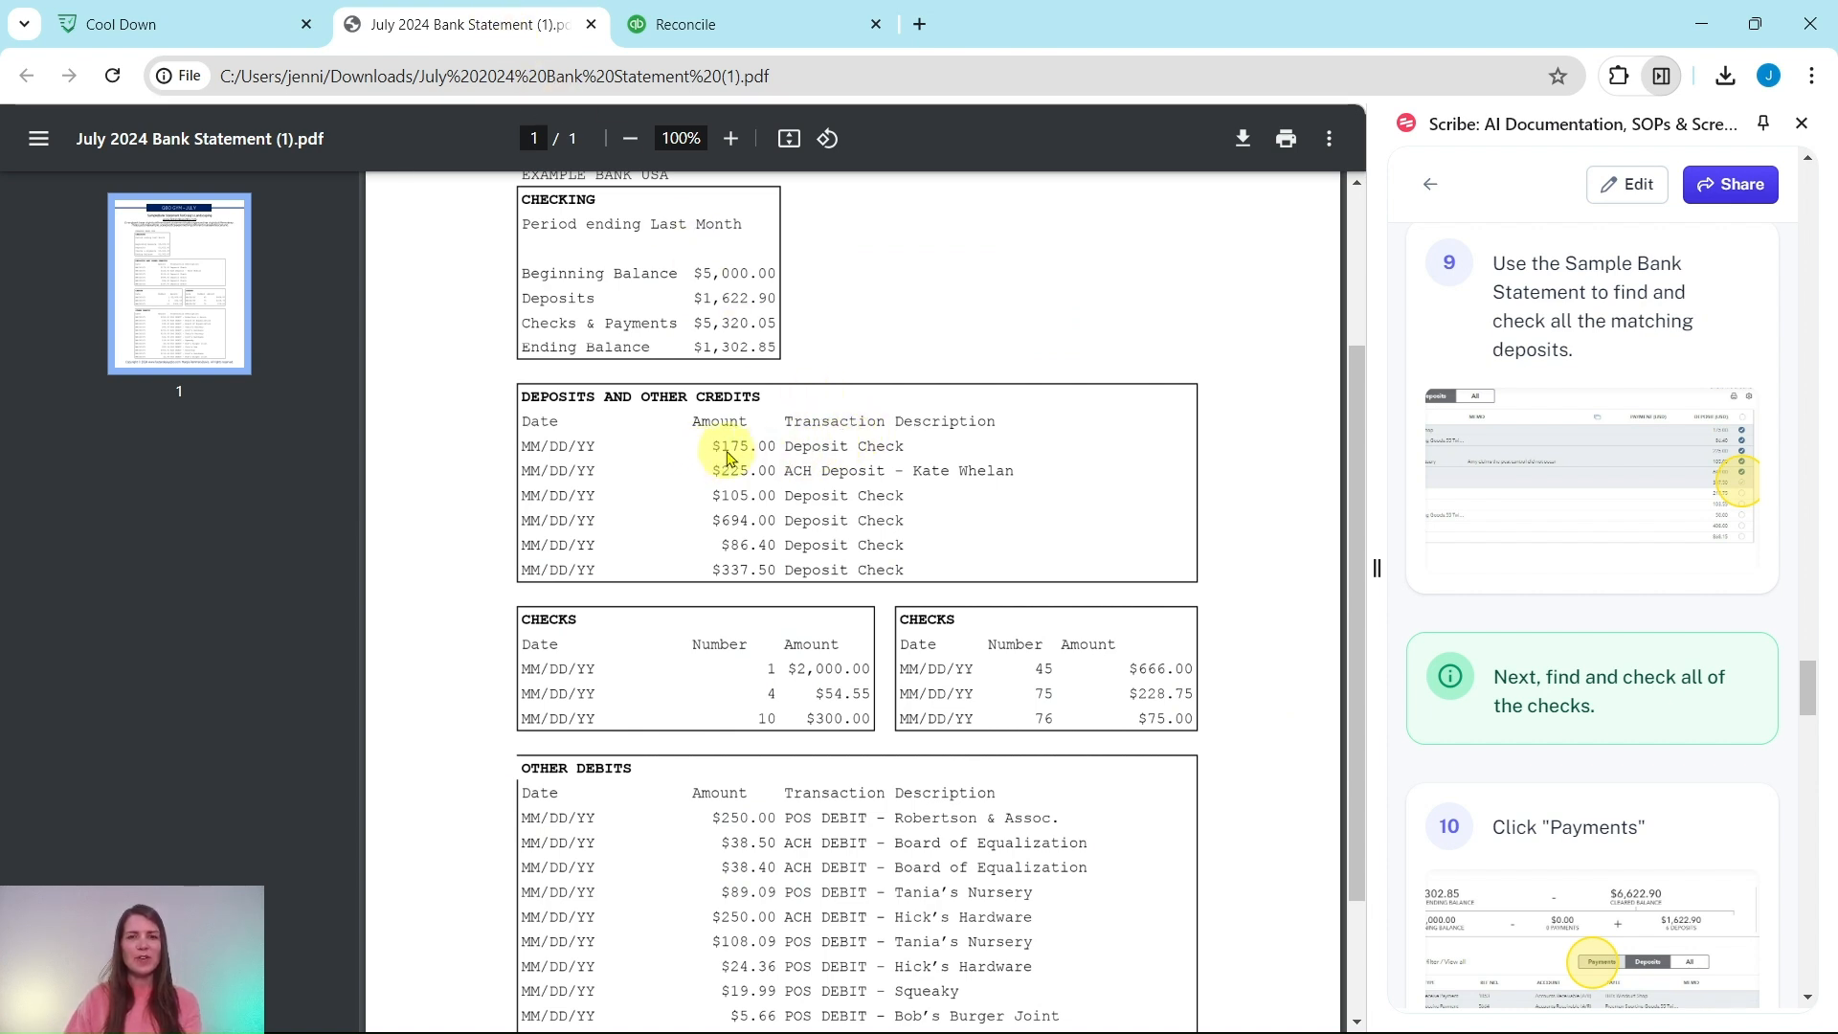
{"action": "left_click", "coordinate": [769, 29]}
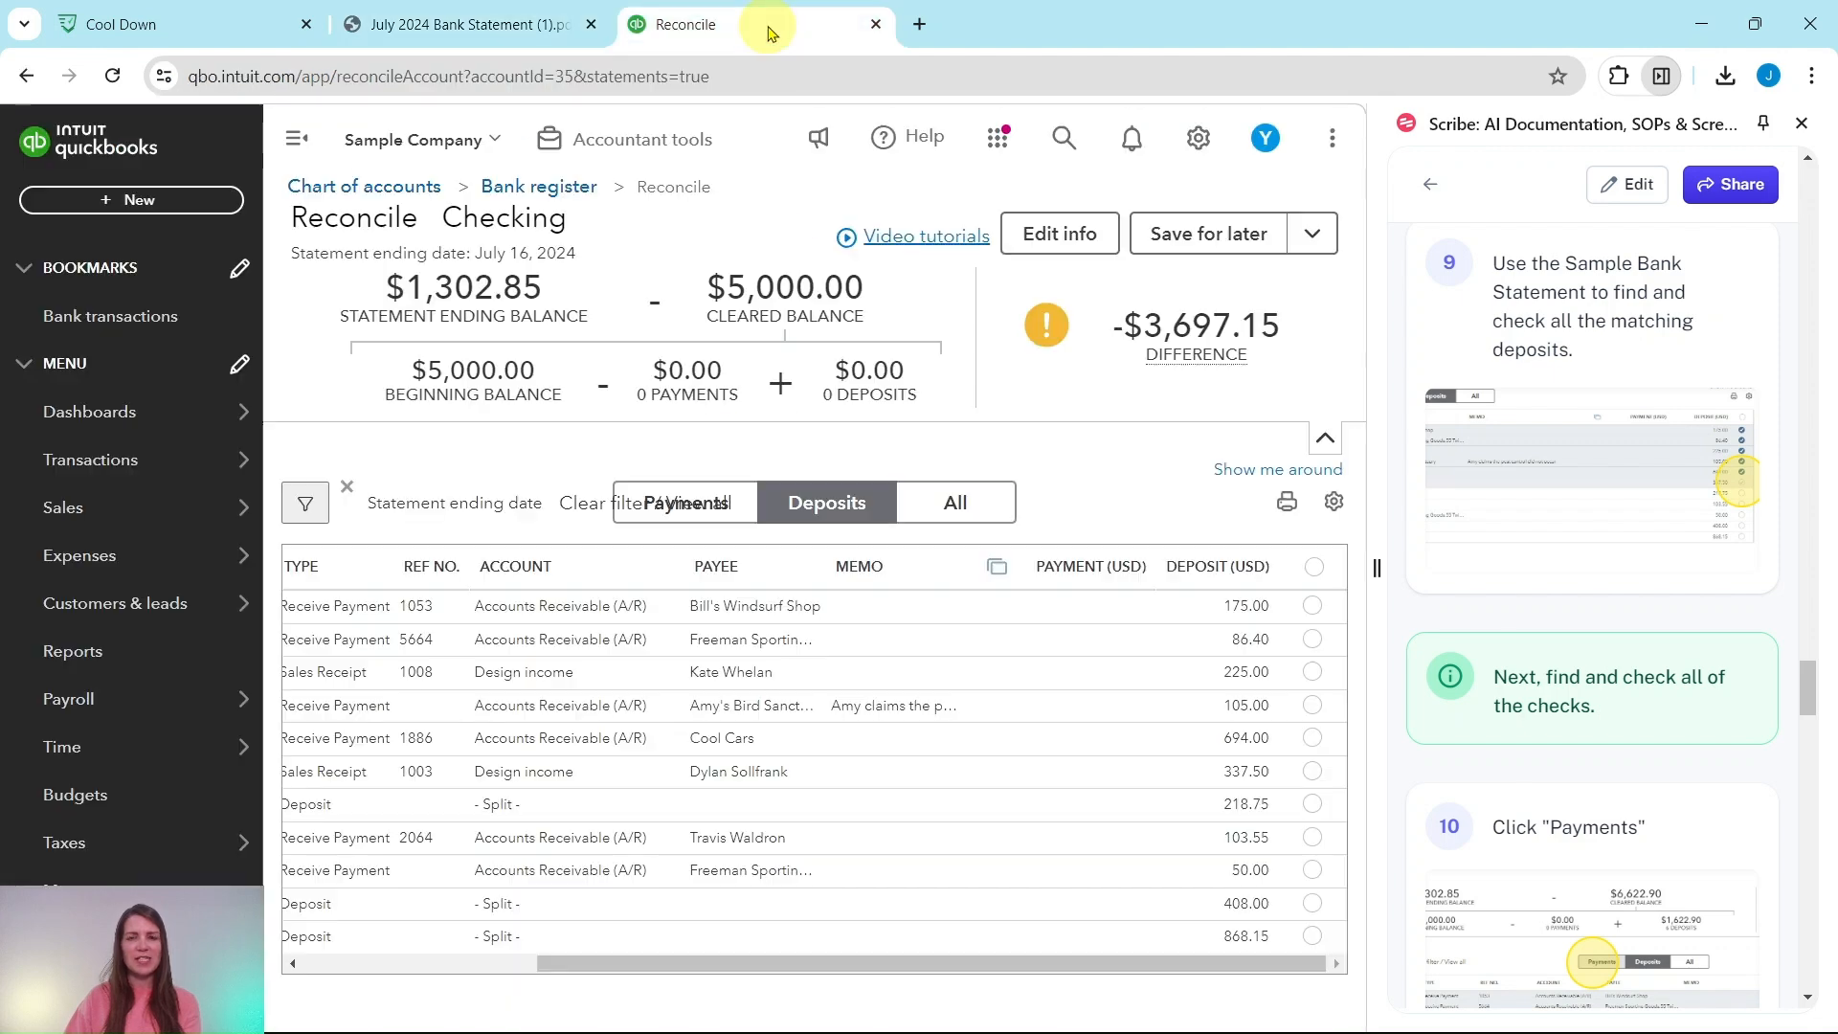
Step: Clear the 175.00, 225.00 and 105.00 deposits after checking each against the statement
{"action": "left_click", "coordinate": [1314, 611]}
{"action": "left_click", "coordinate": [533, 38]}
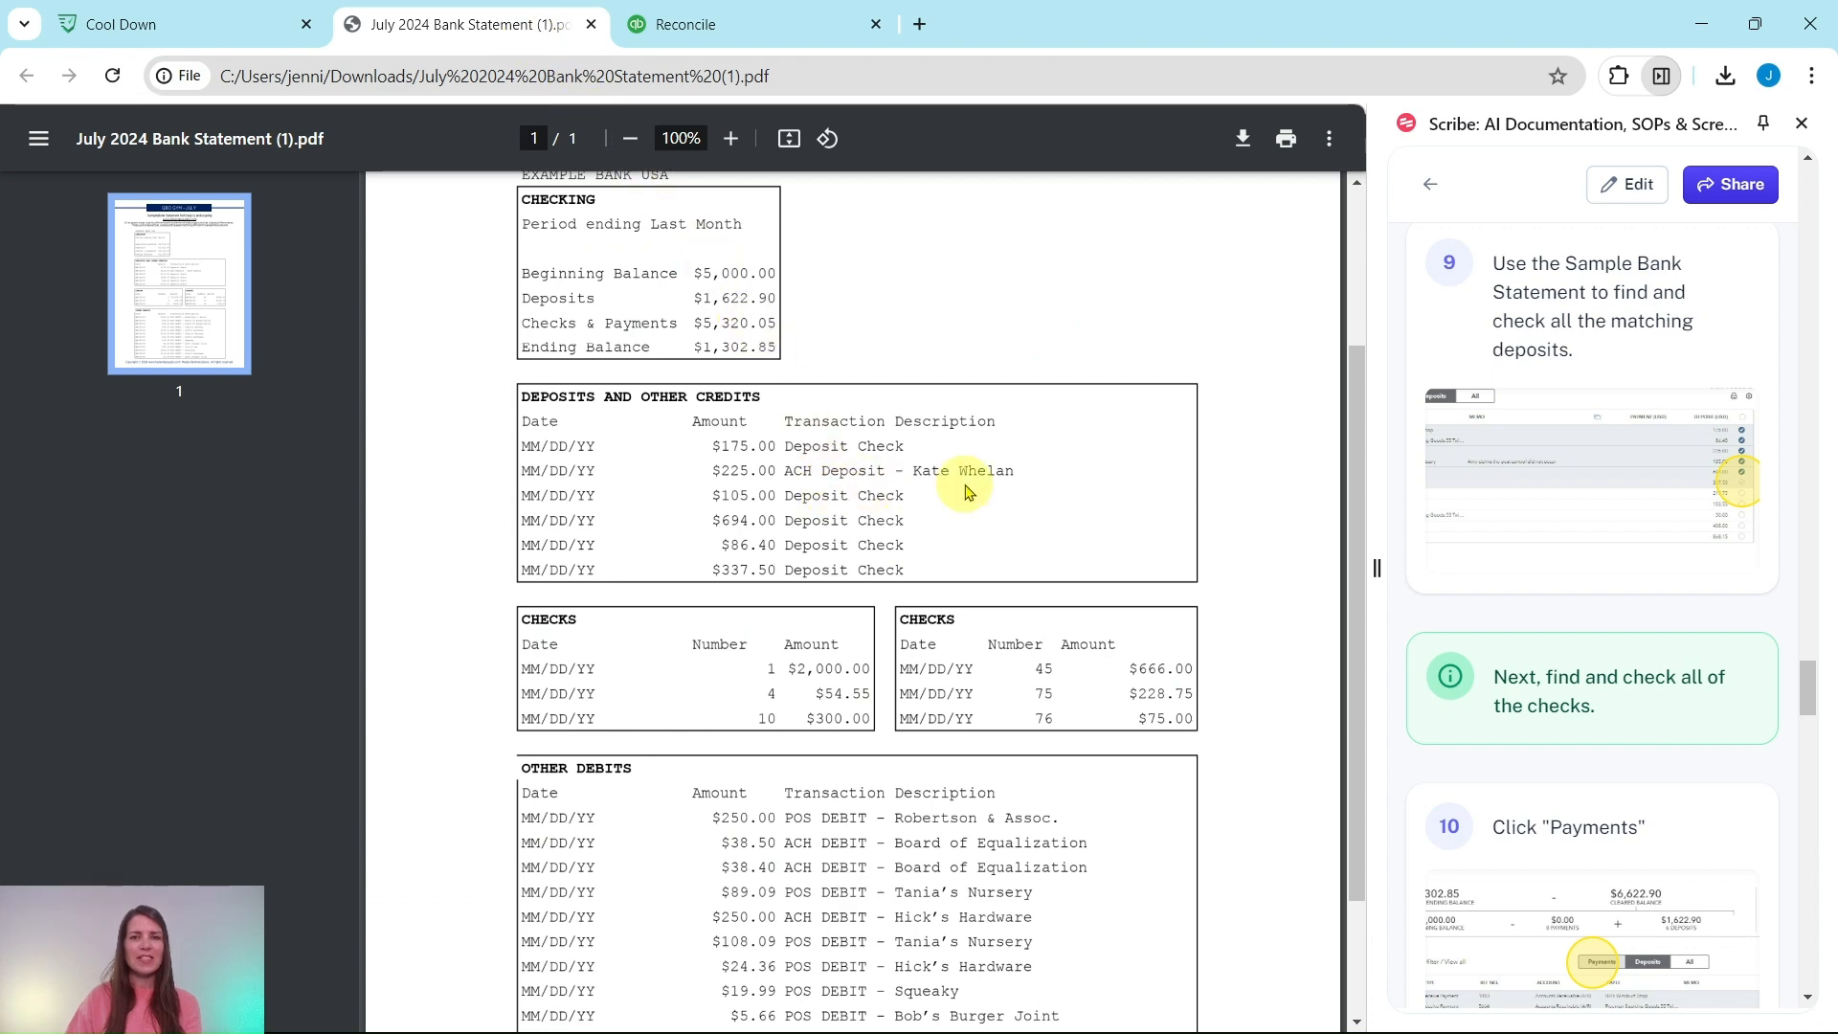
{"action": "left_click", "coordinate": [739, 31]}
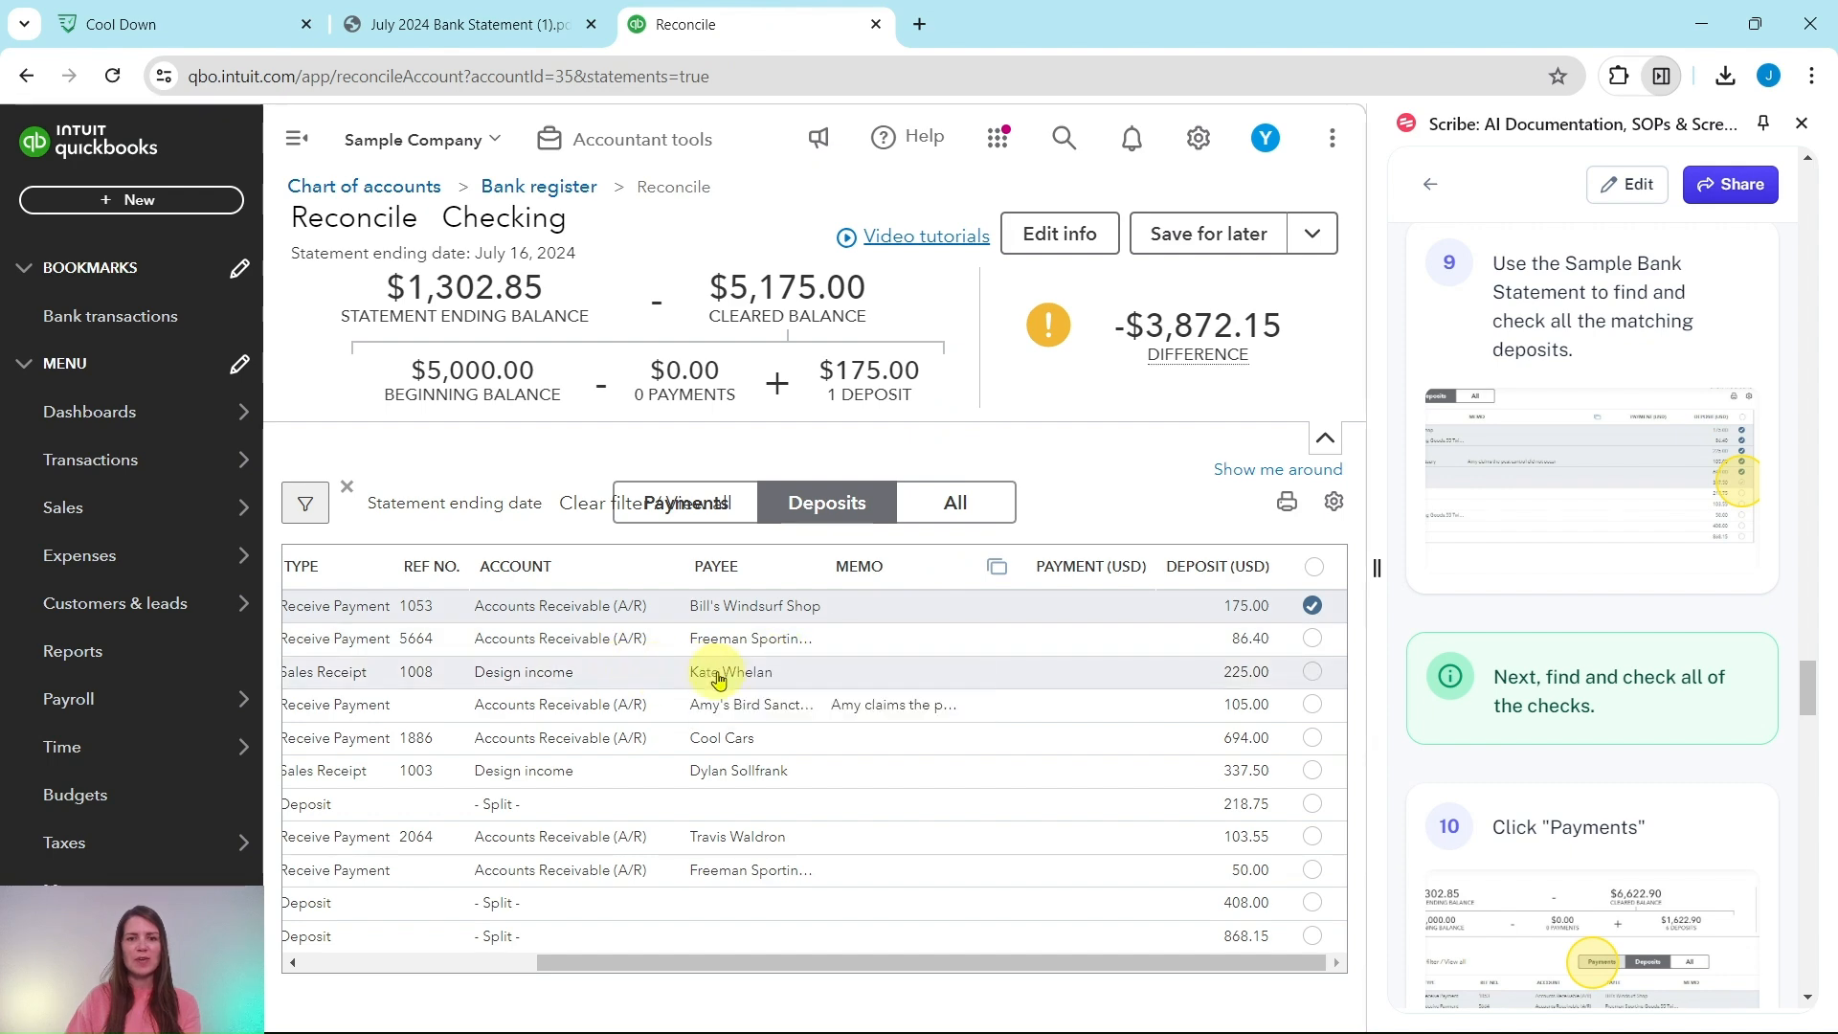
{"action": "left_click", "coordinate": [1312, 676]}
{"action": "left_click", "coordinate": [517, 30]}
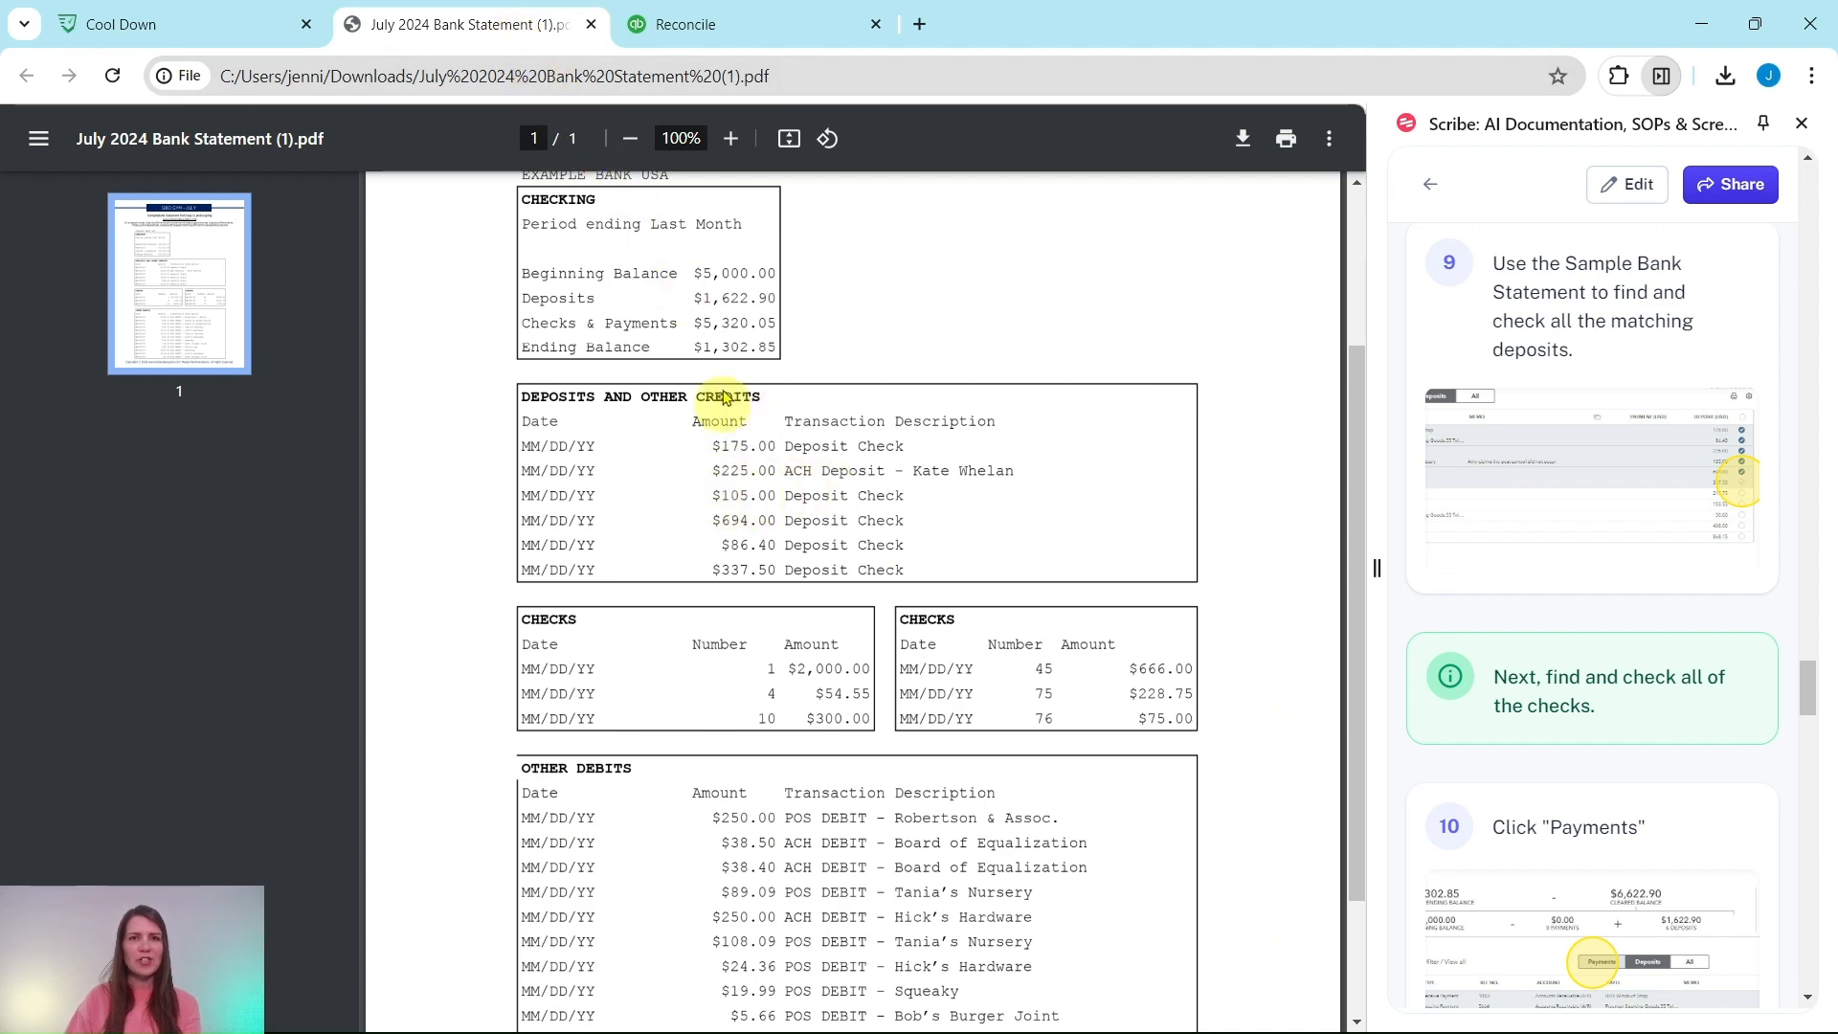
{"action": "left_click", "coordinate": [728, 31]}
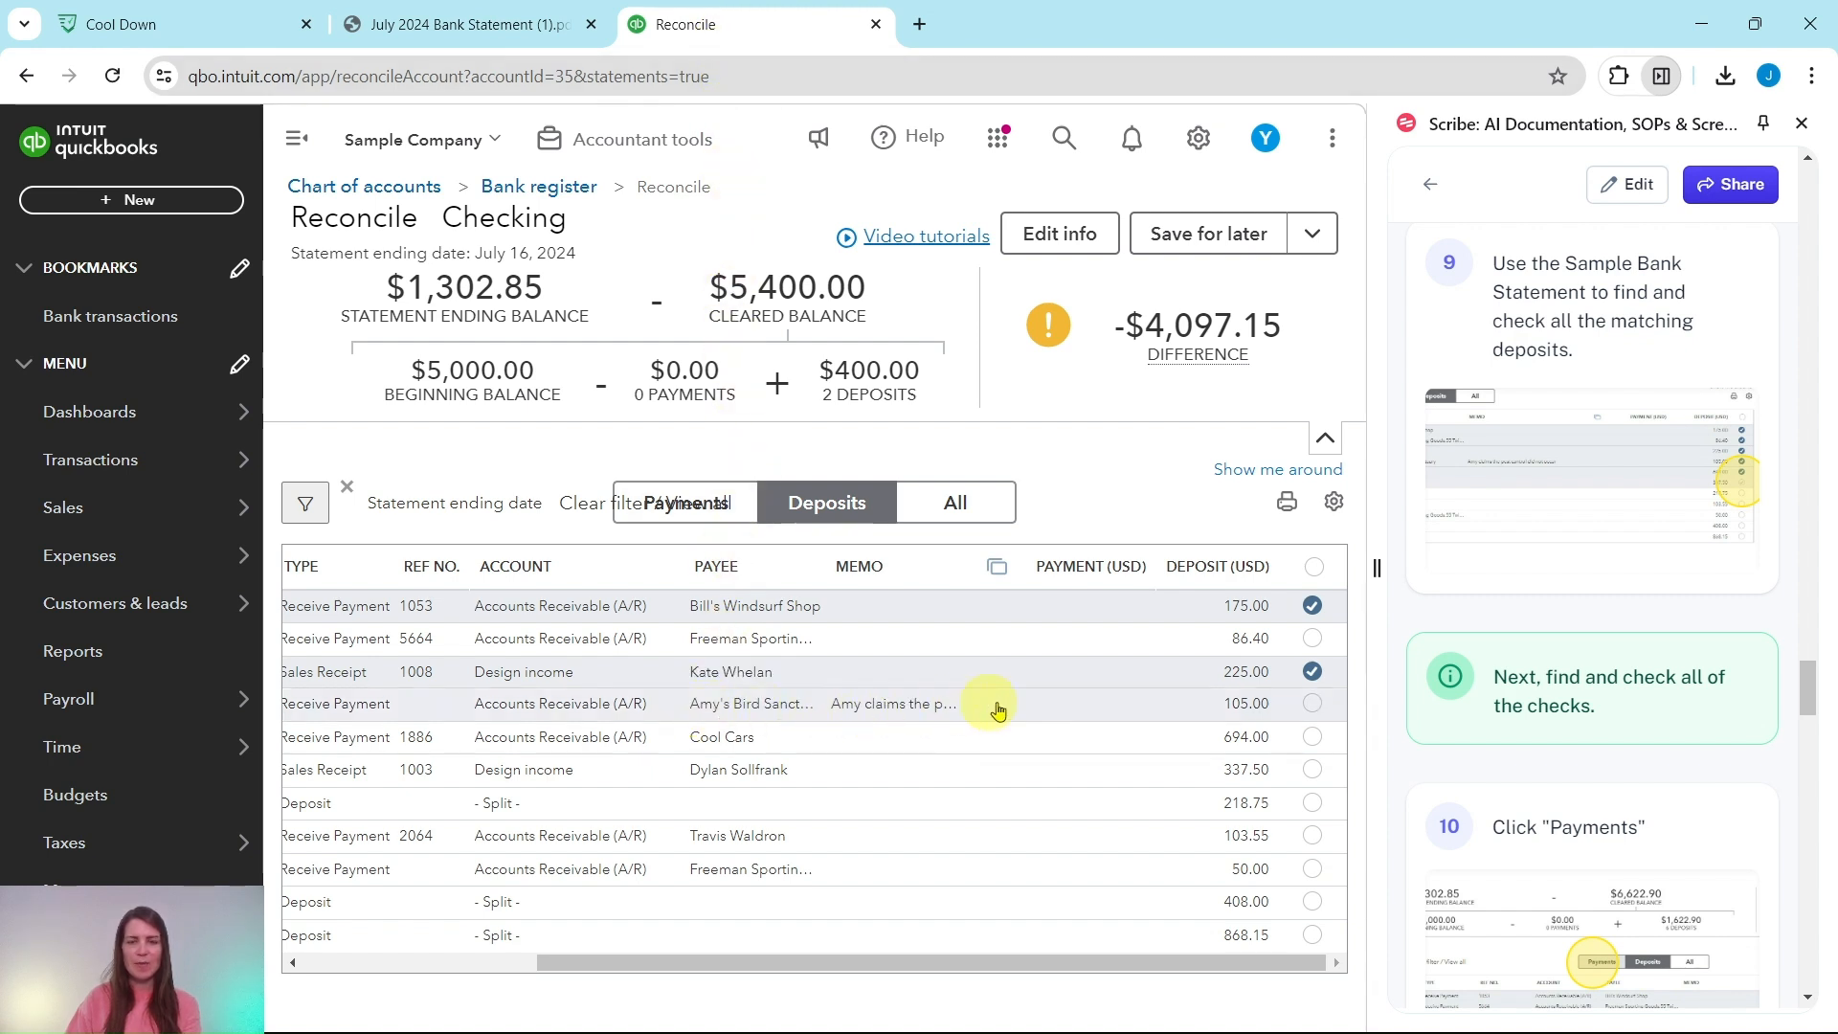
{"action": "left_click", "coordinate": [1316, 709]}
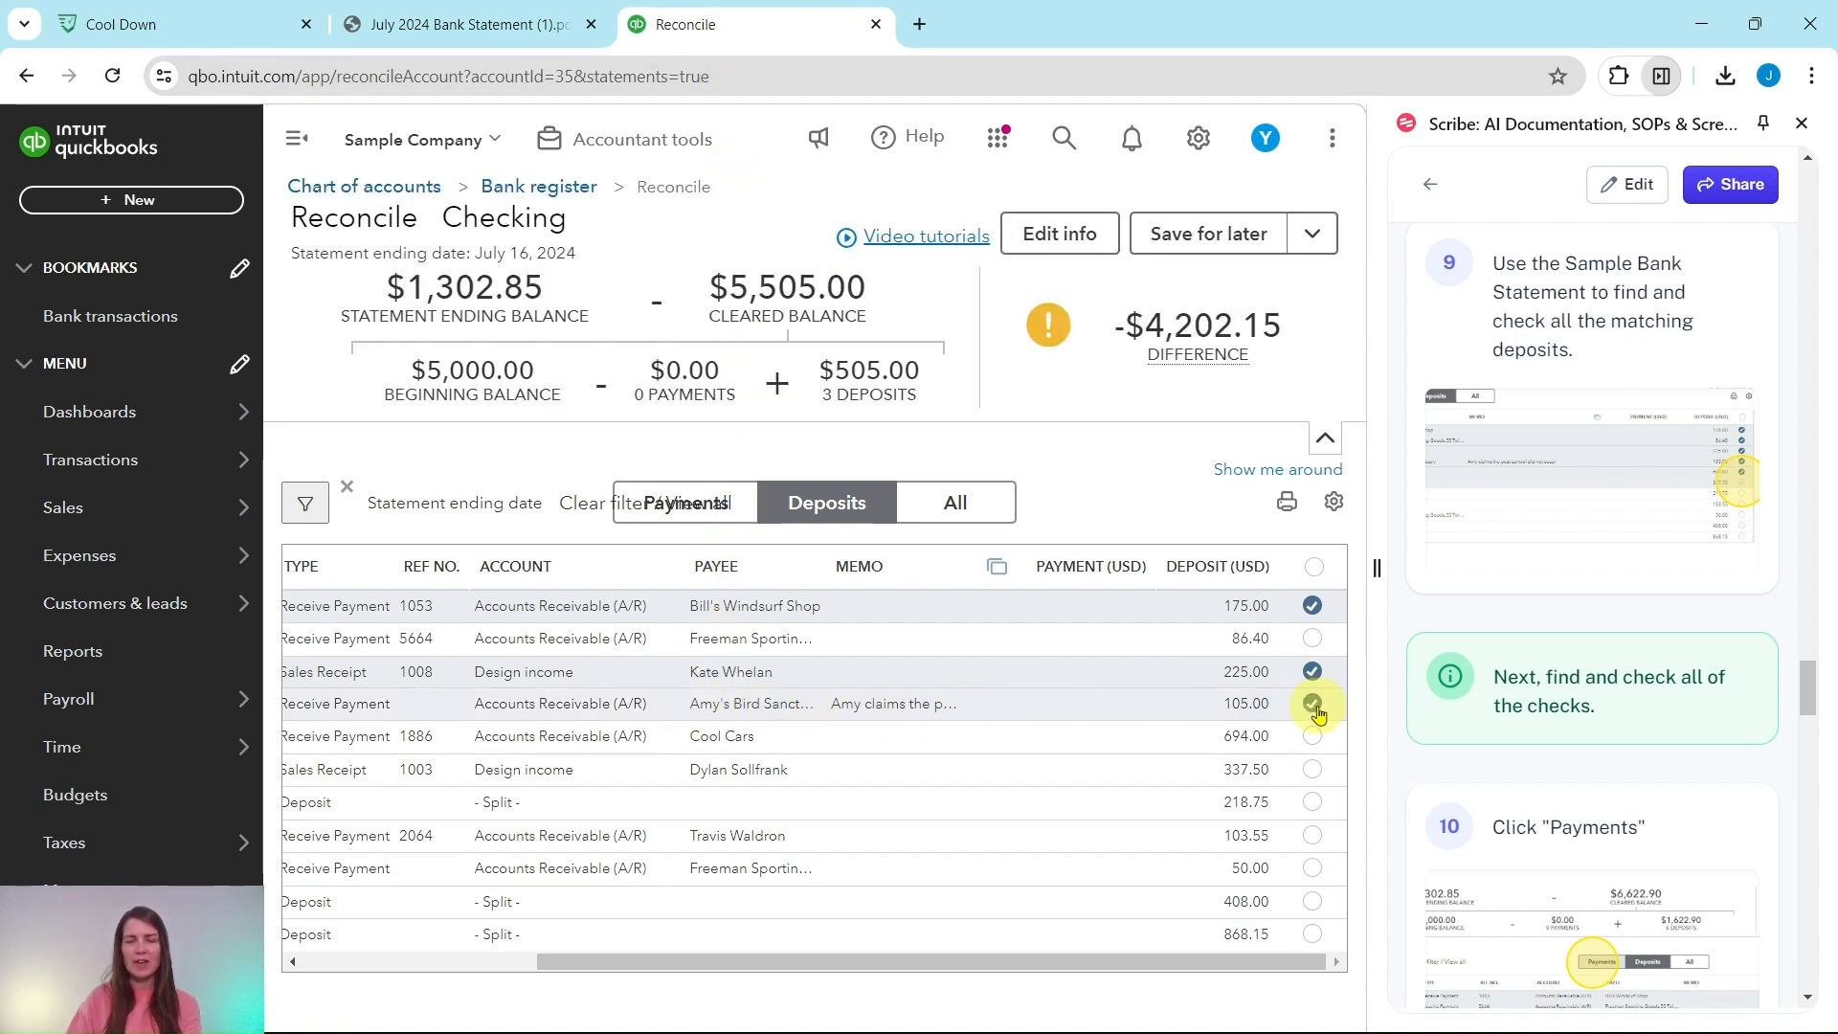
{"action": "left_click", "coordinate": [525, 39]}
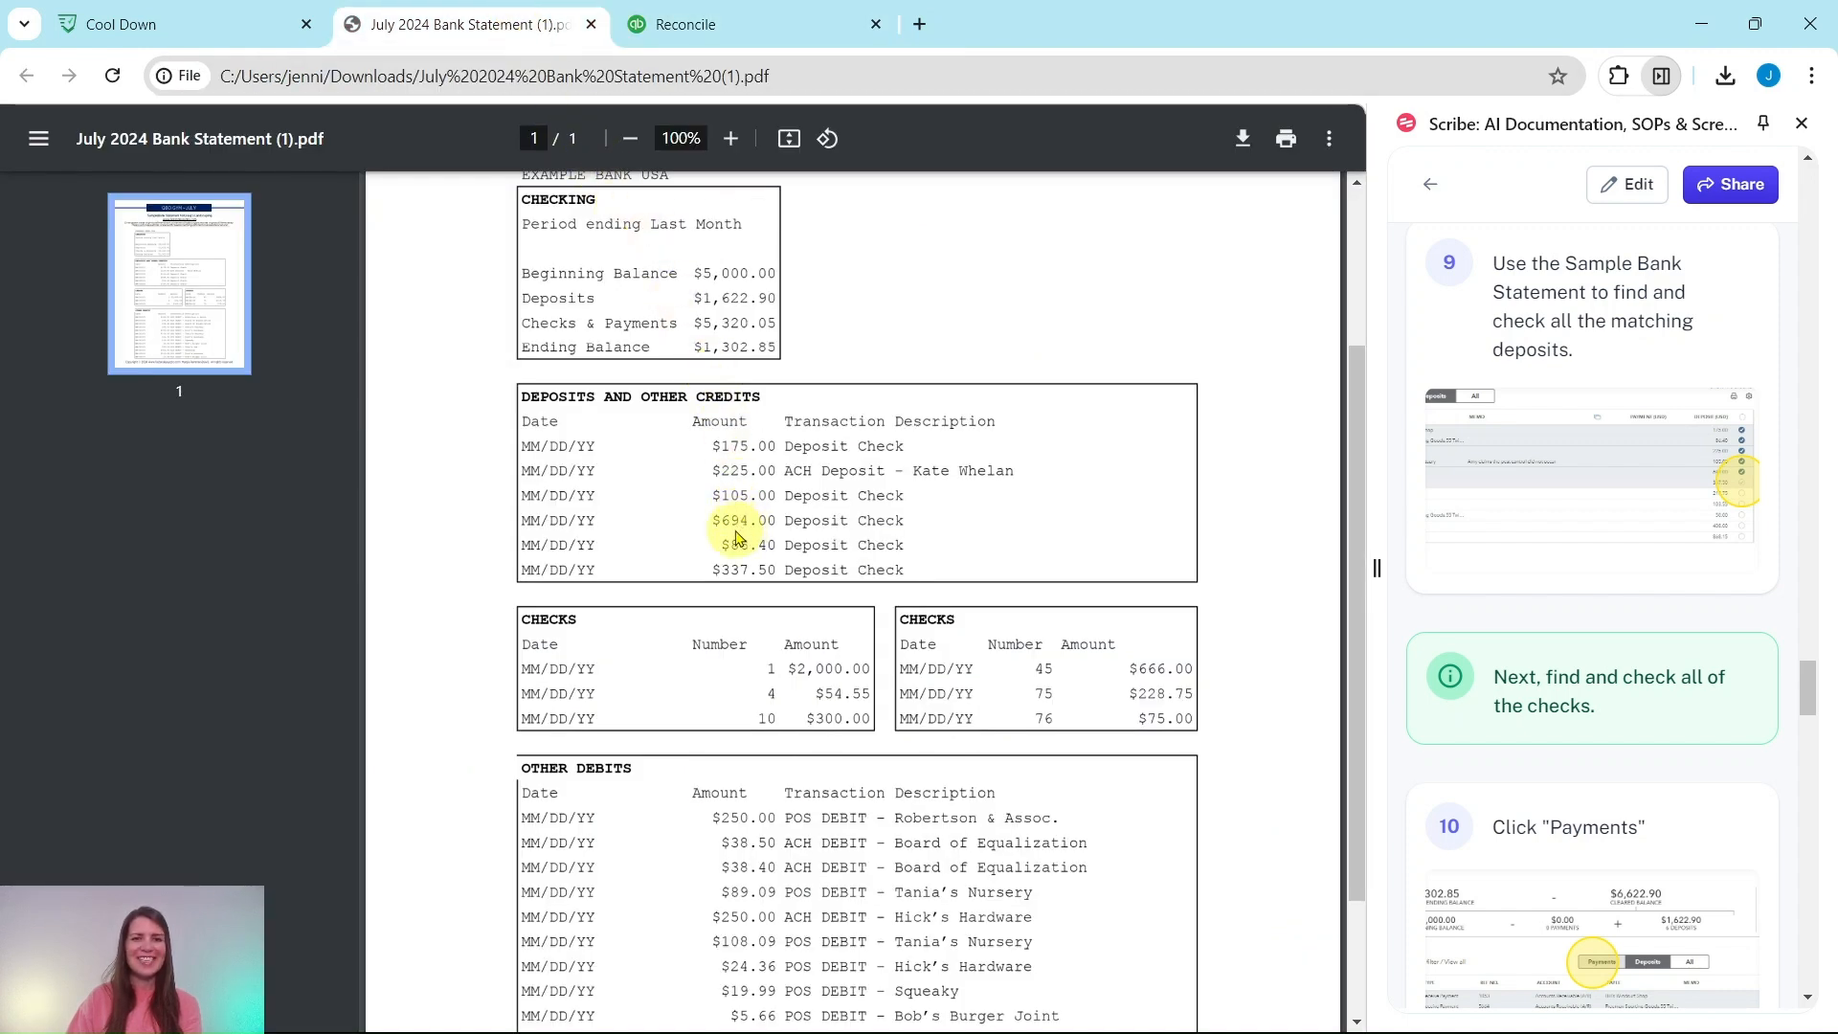
{"action": "left_click", "coordinate": [713, 24]}
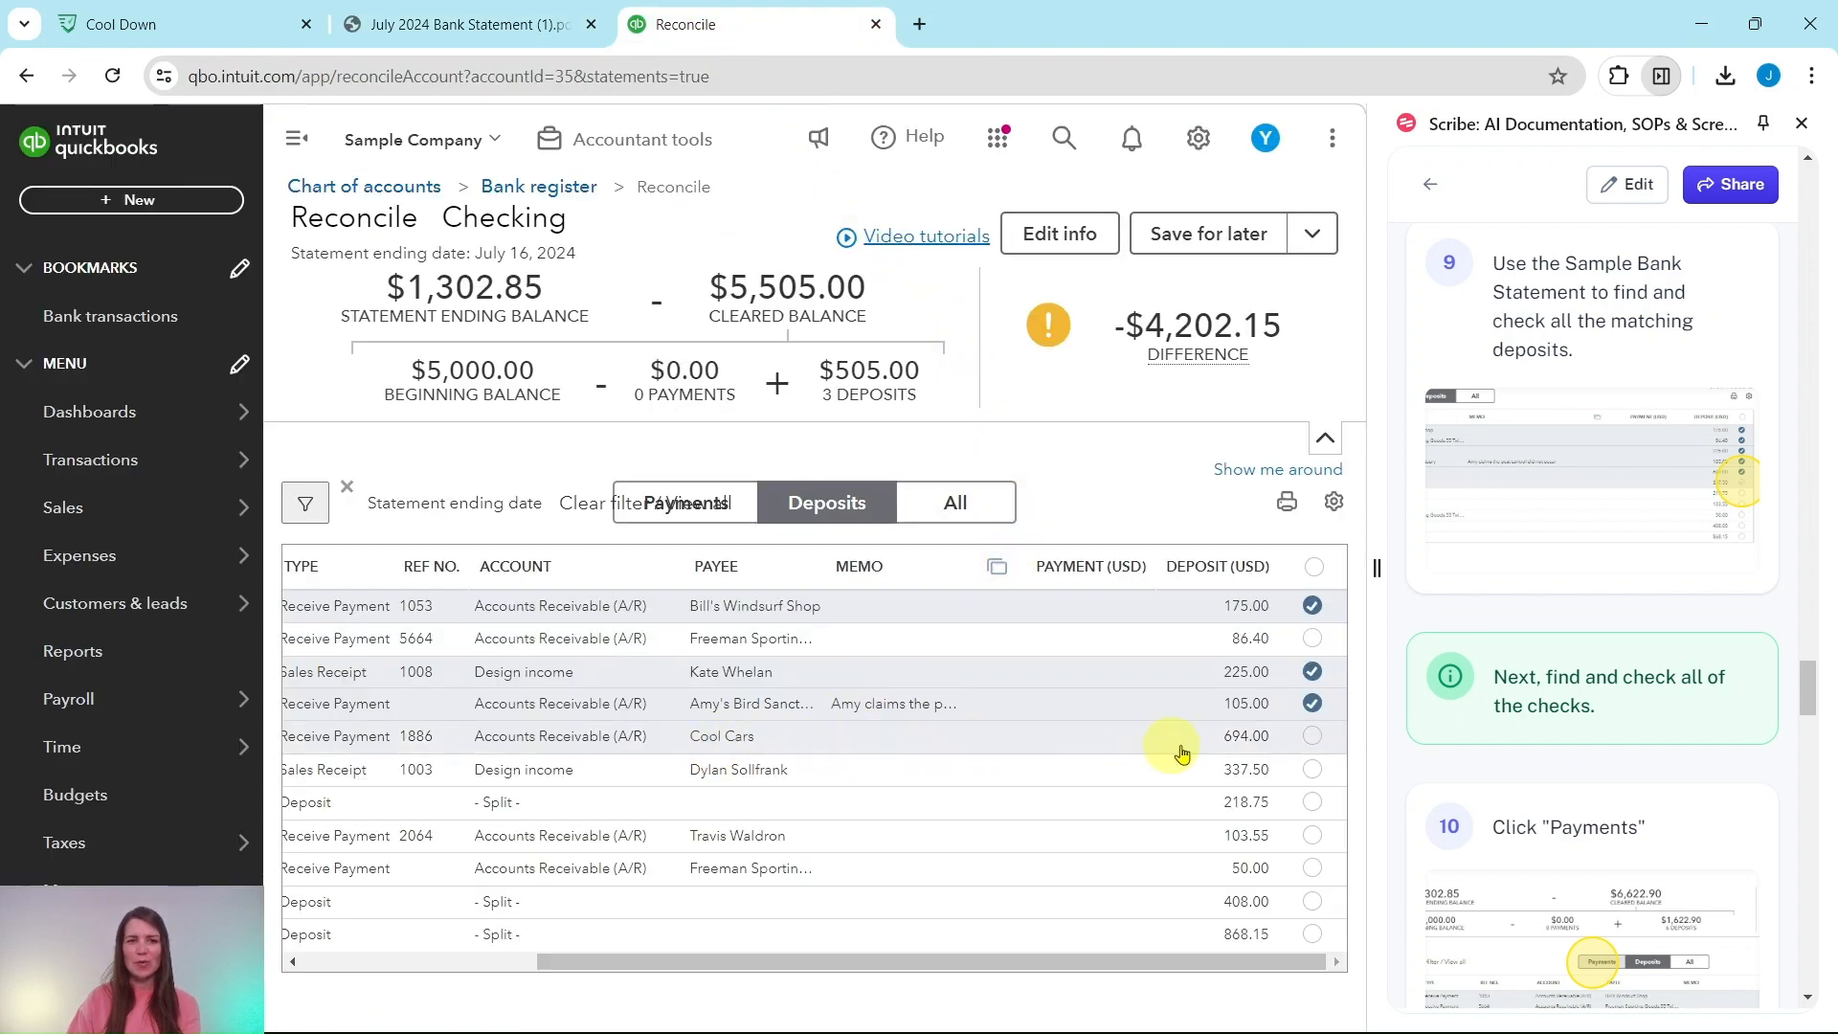
Step: Clear the 694.00 Cool Cars, 86.40 and 337.50 deposits, then review the statement's remaining items
{"action": "left_click", "coordinate": [1313, 739]}
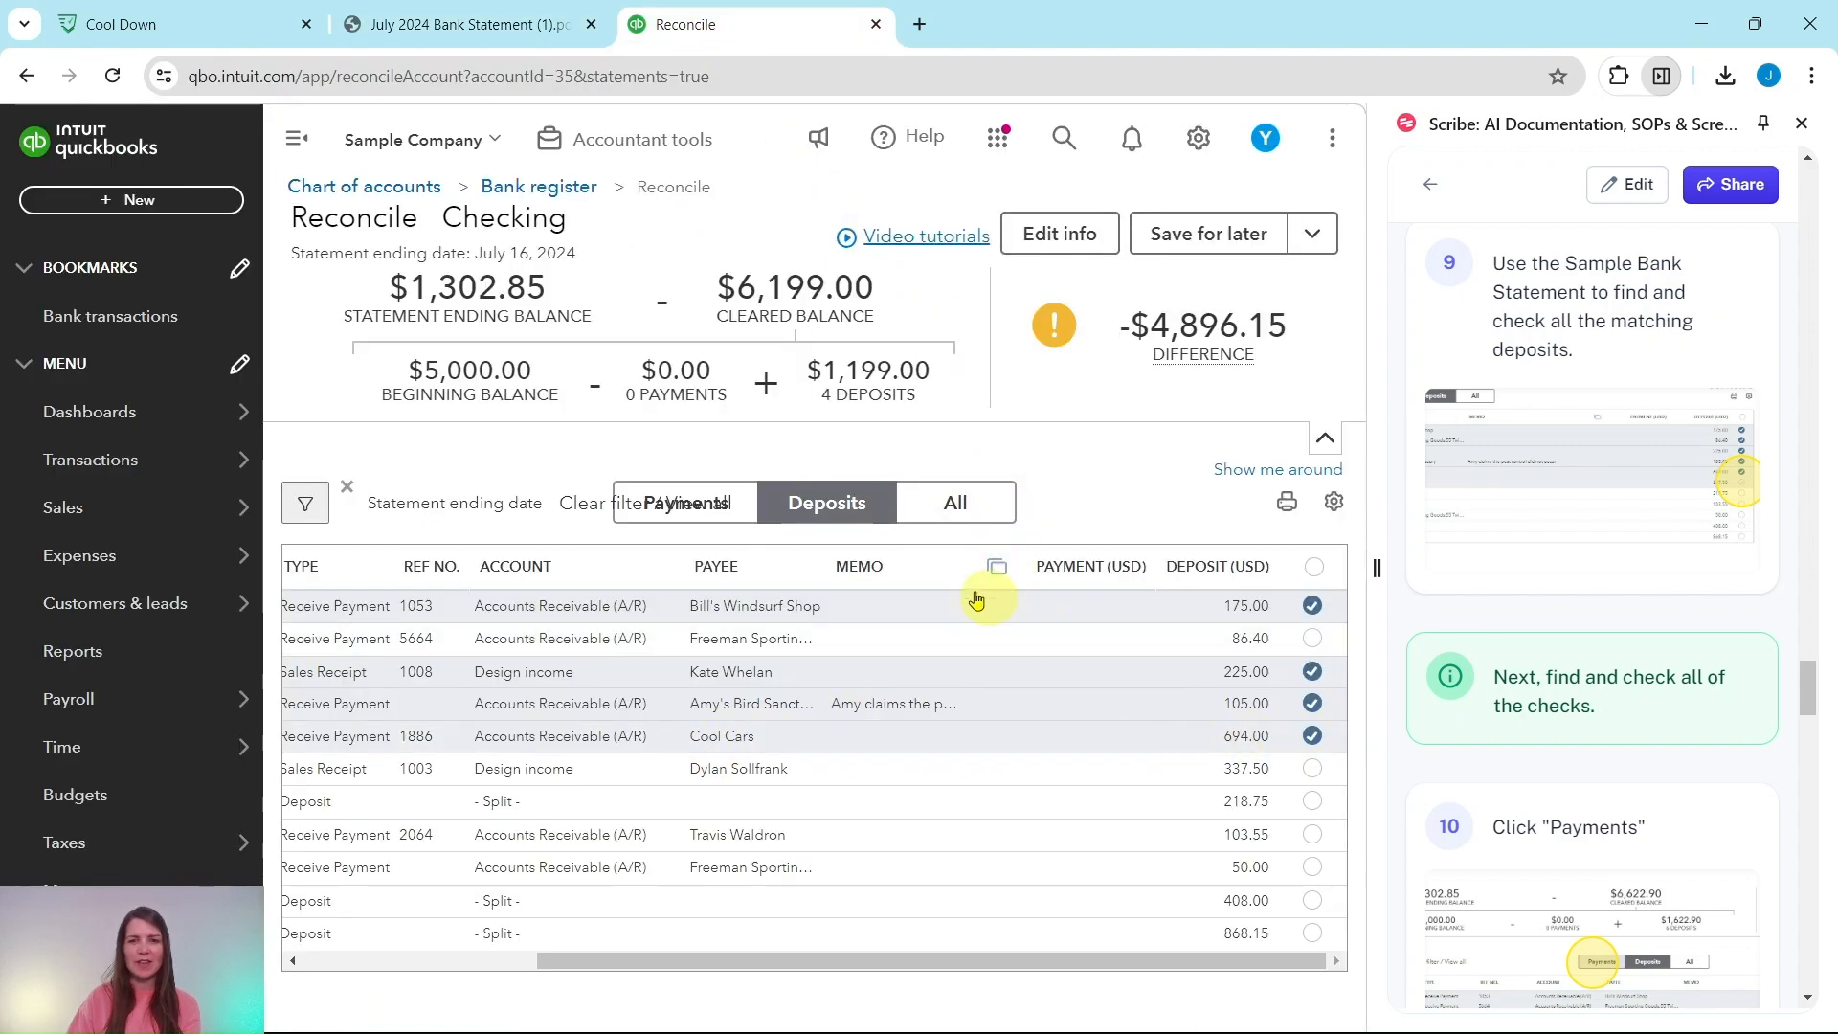
{"action": "left_click", "coordinate": [455, 26]}
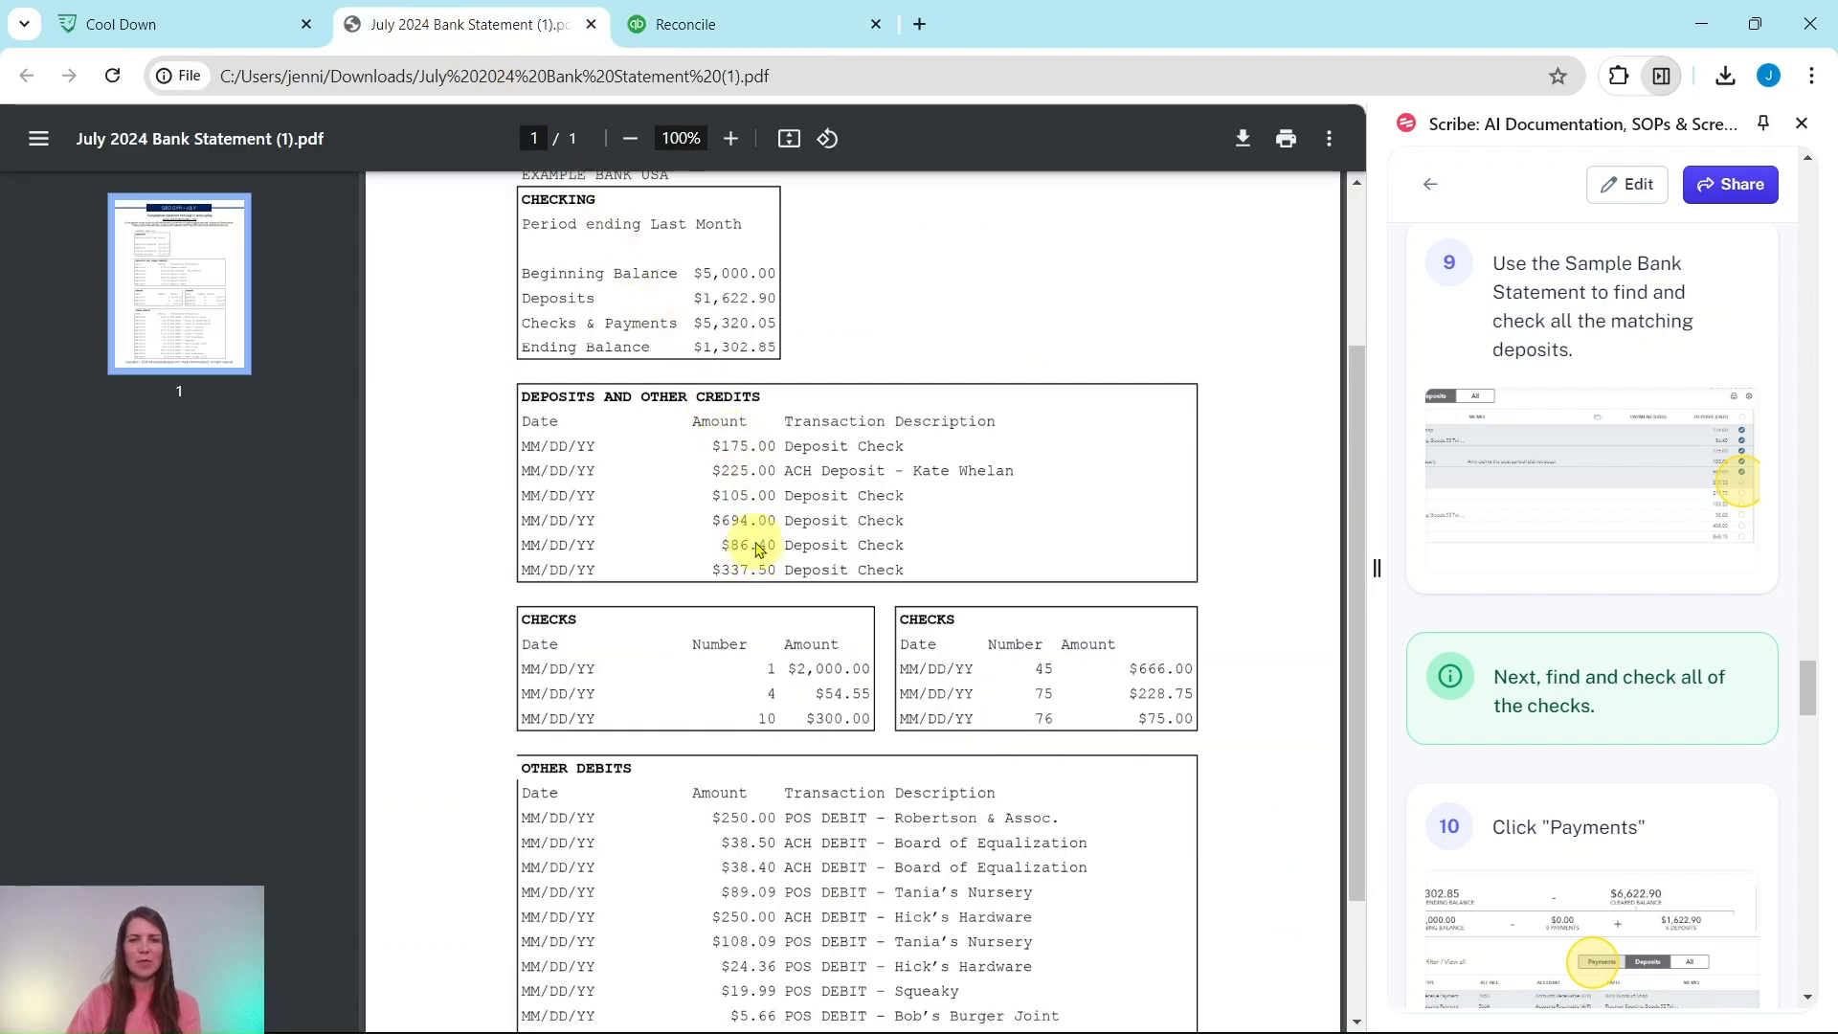
{"action": "left_click", "coordinate": [695, 26]}
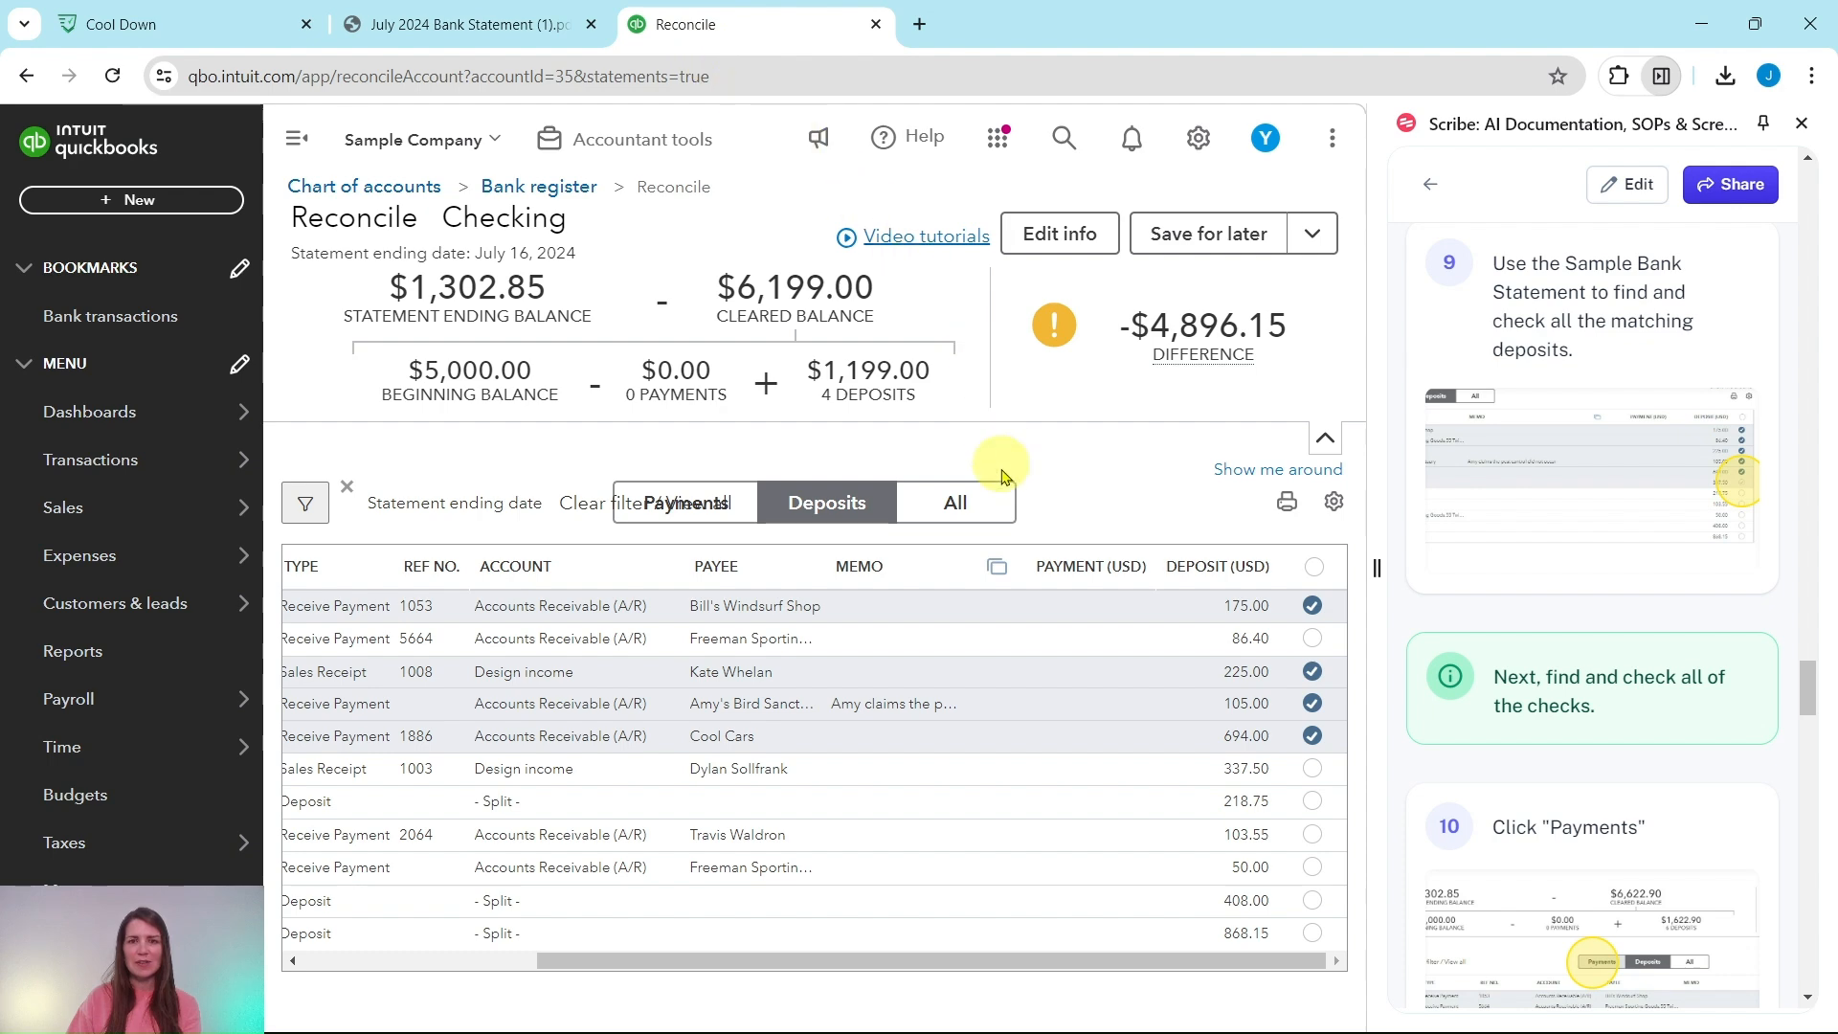
{"action": "left_click", "coordinate": [1312, 639]}
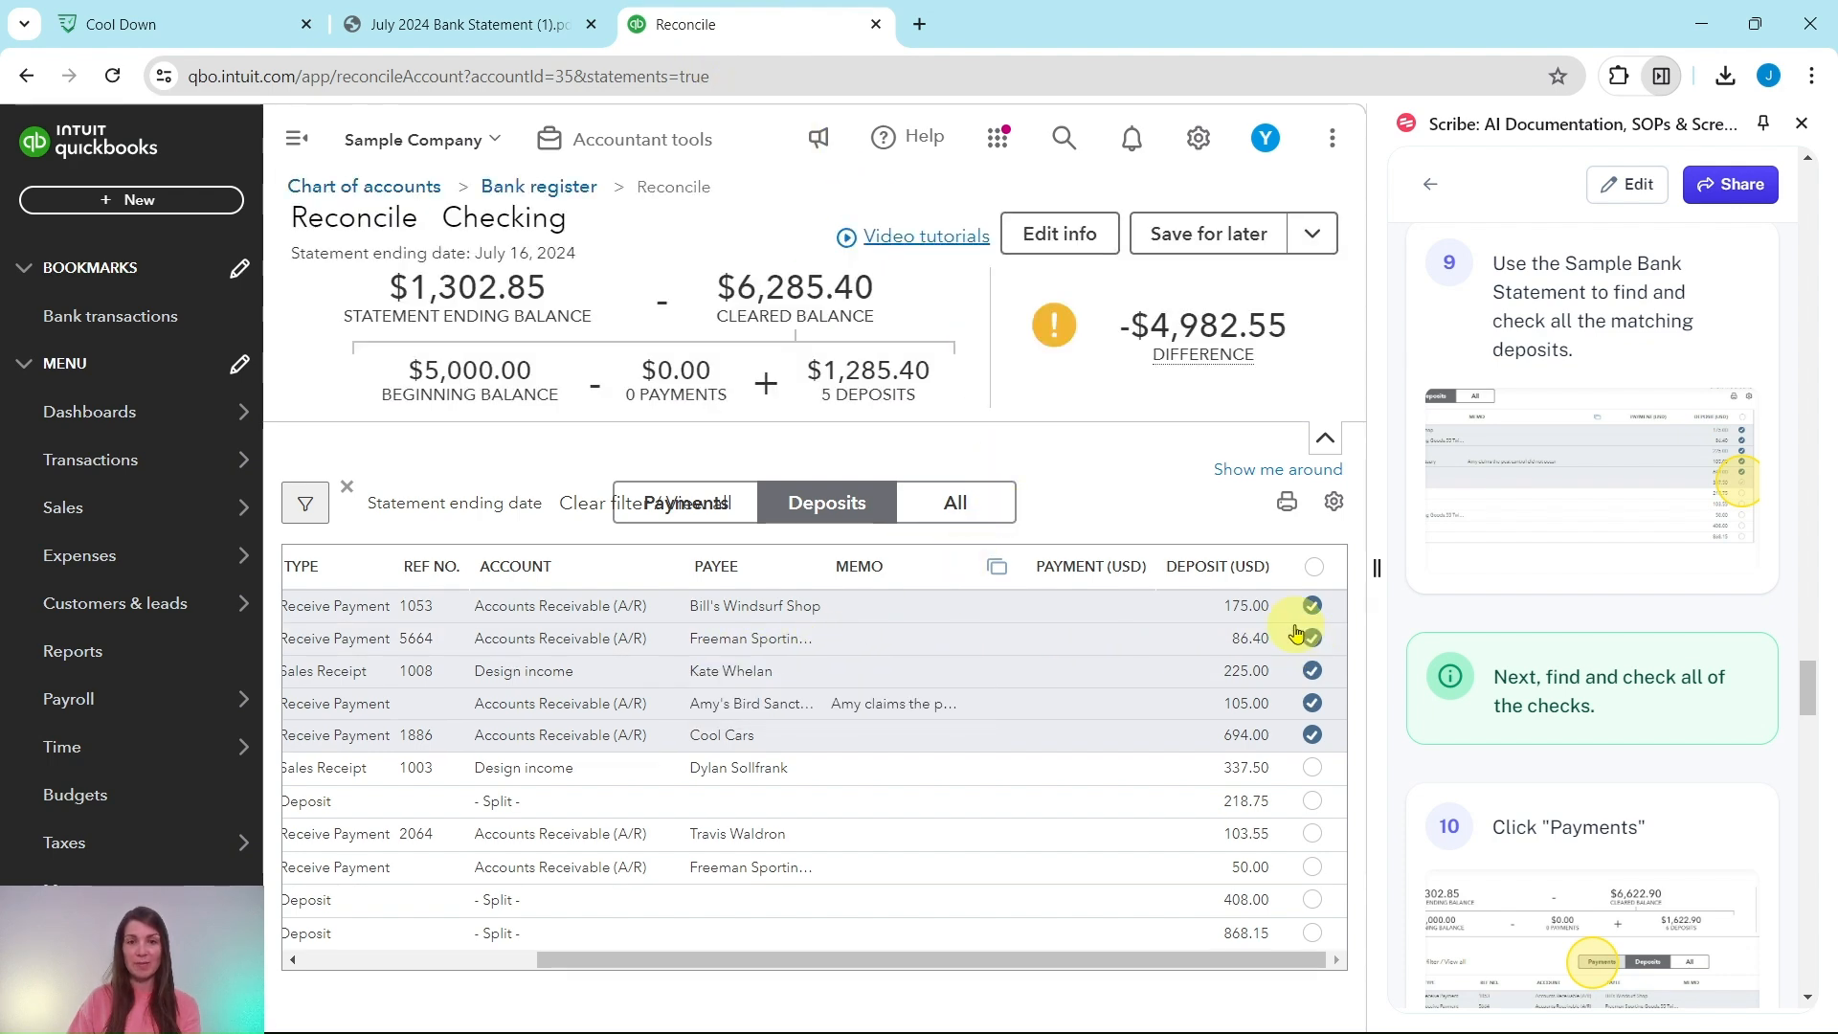
{"action": "left_click", "coordinate": [458, 26]}
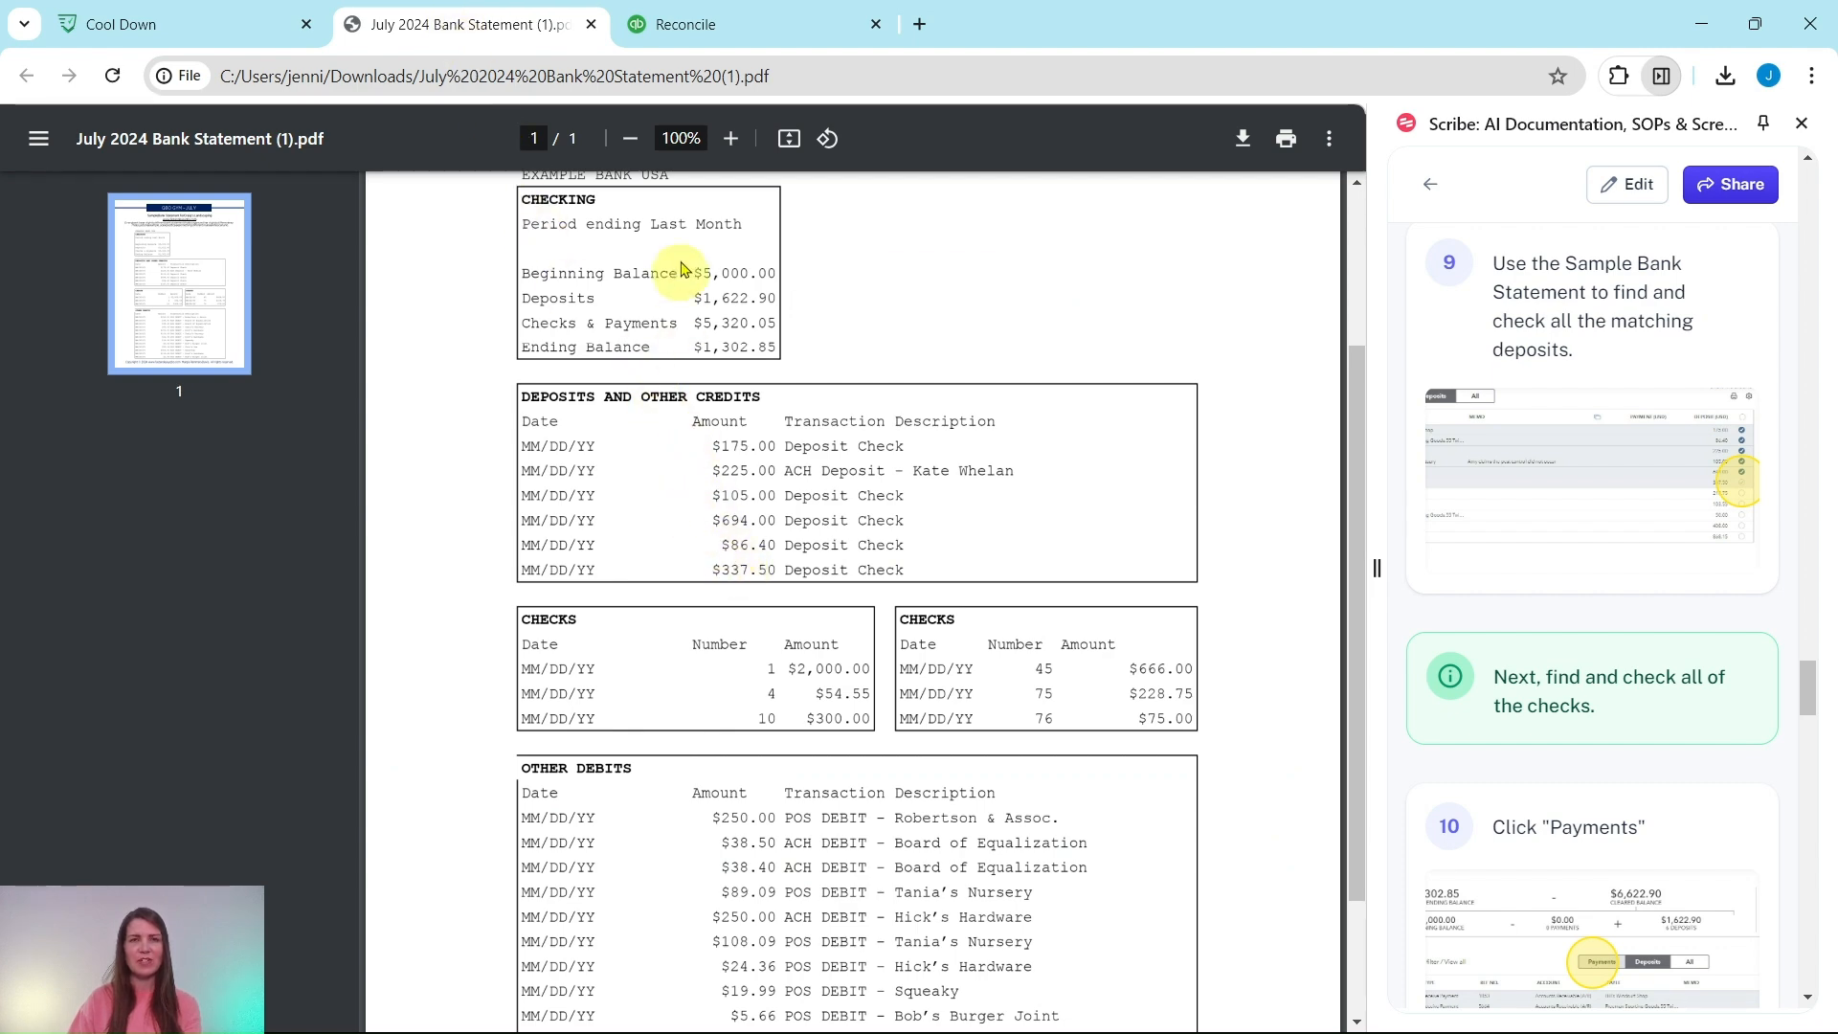
{"action": "left_click", "coordinate": [691, 39]}
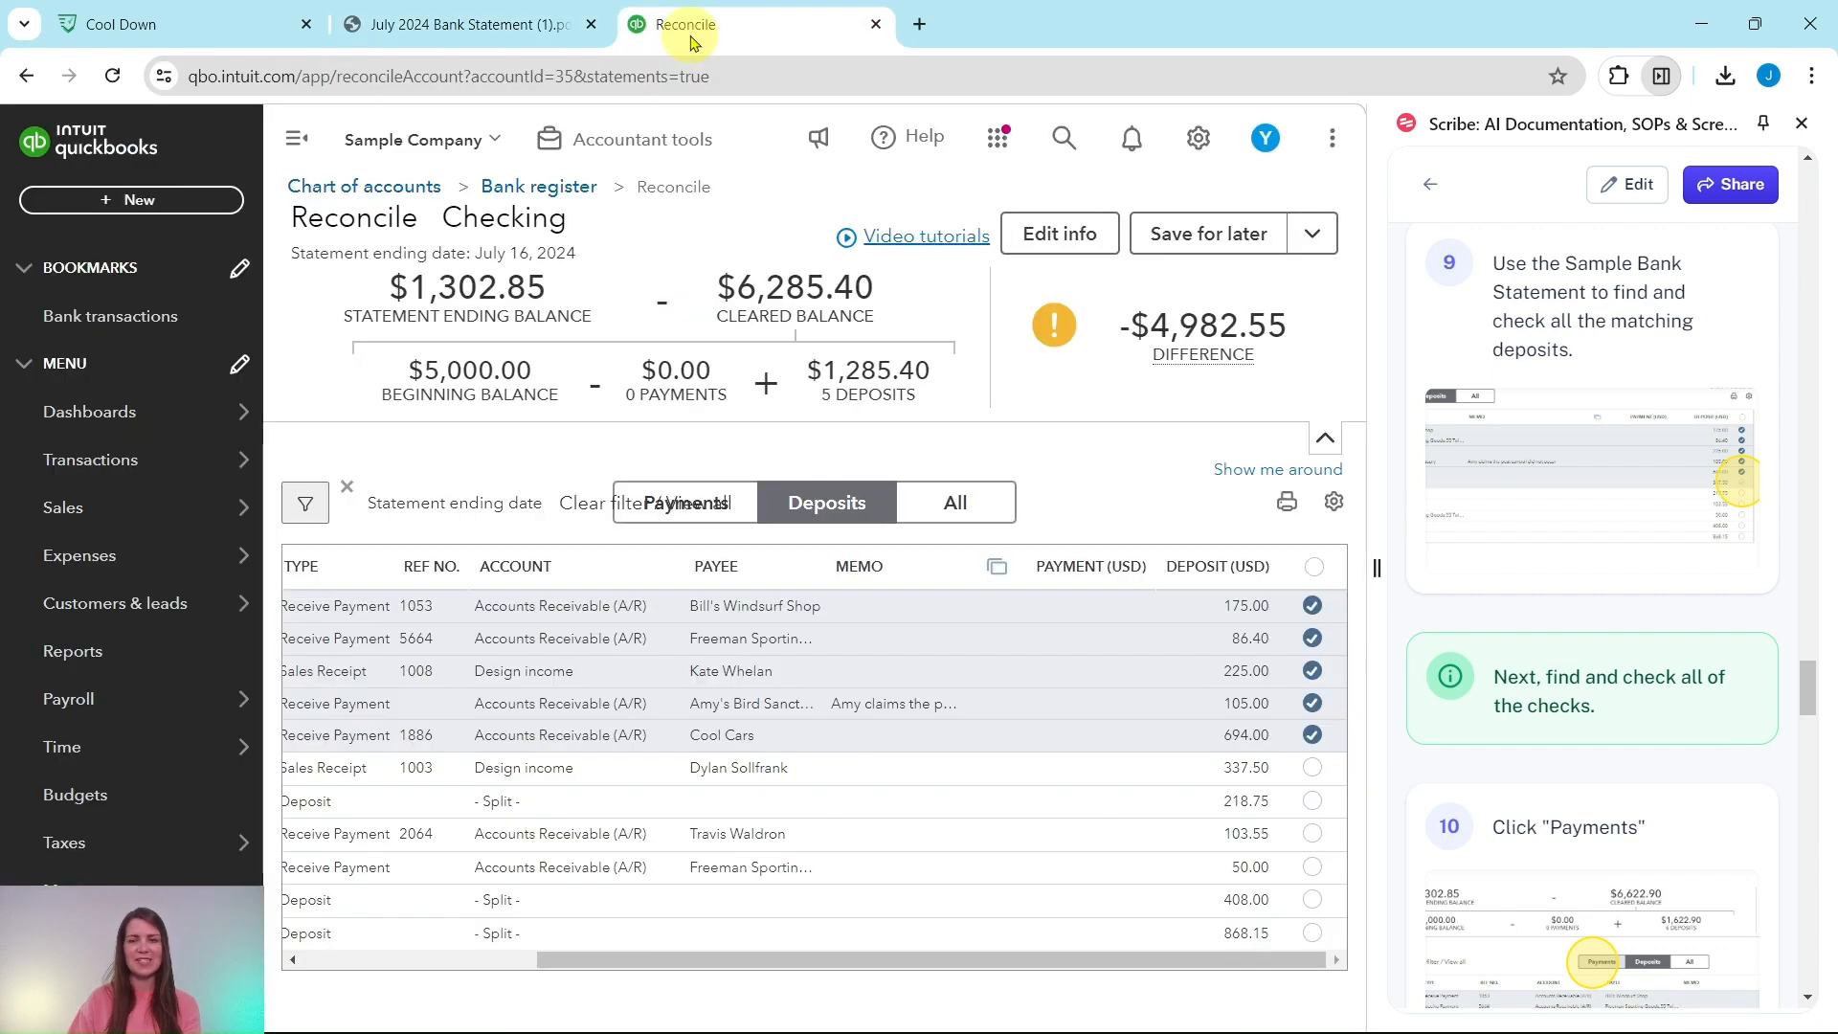
{"action": "left_click", "coordinate": [1314, 771]}
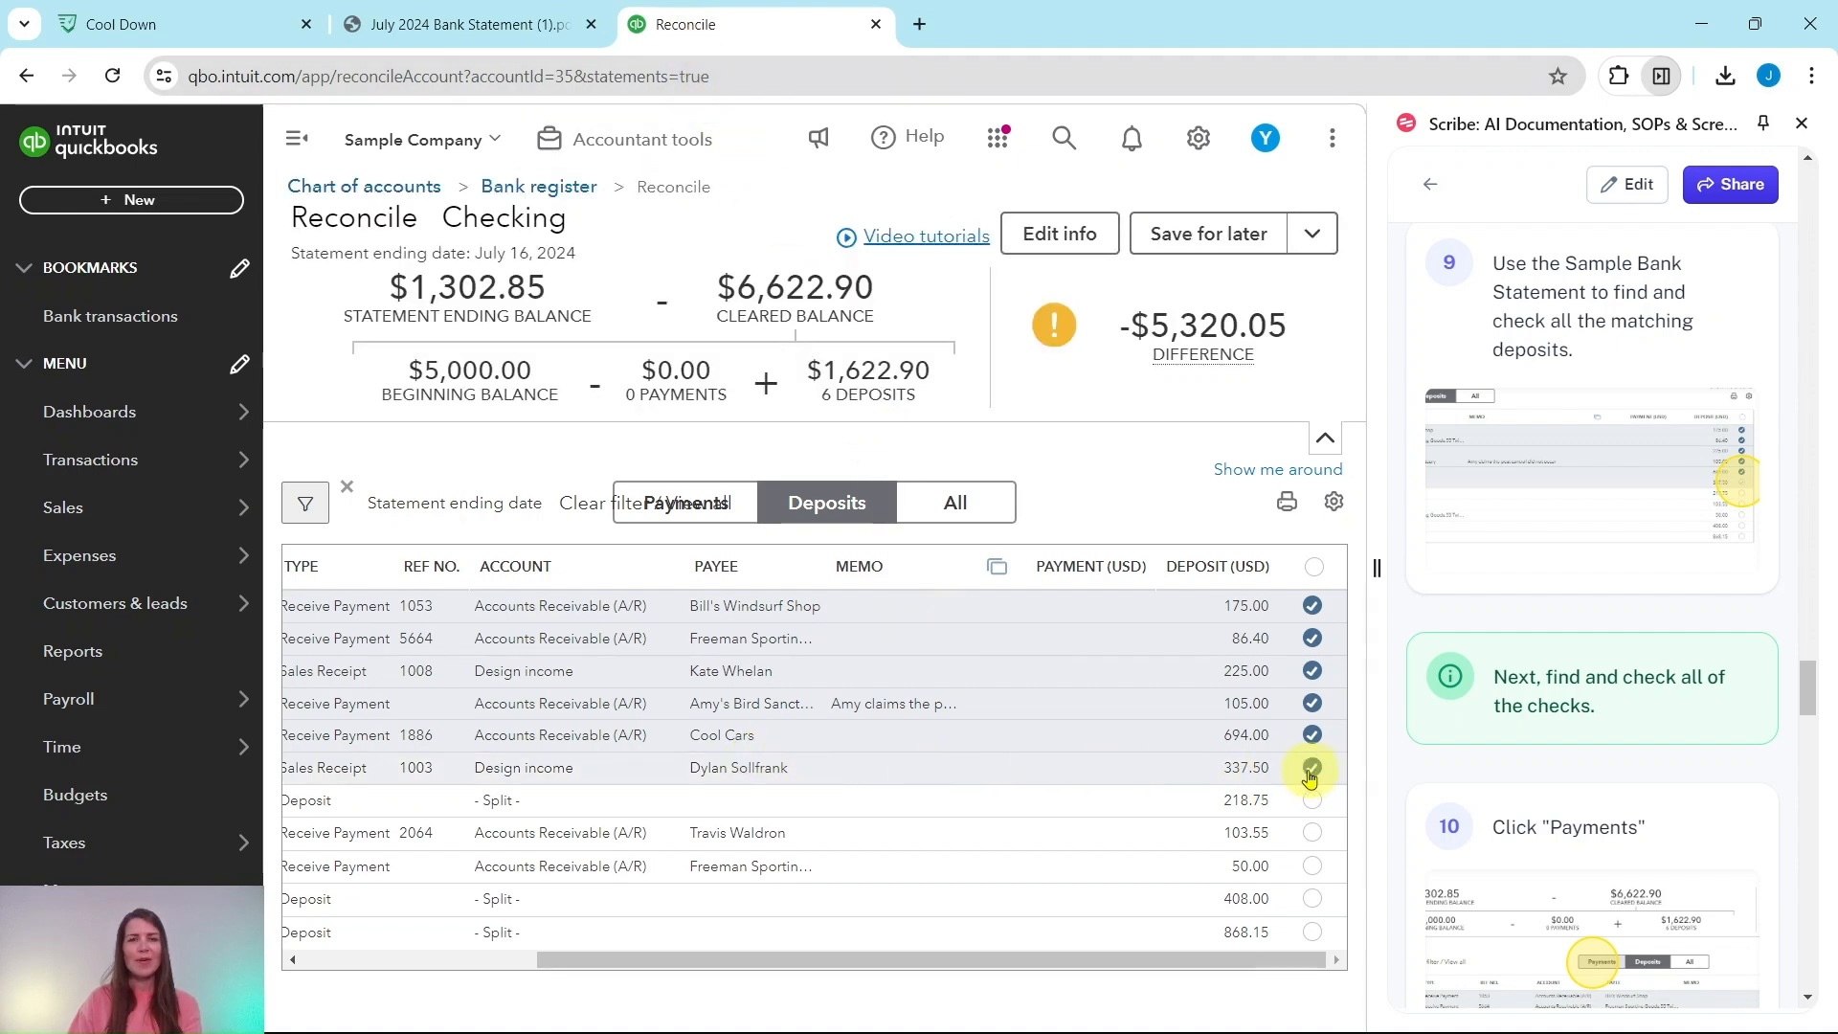
{"action": "left_click", "coordinate": [441, 24]}
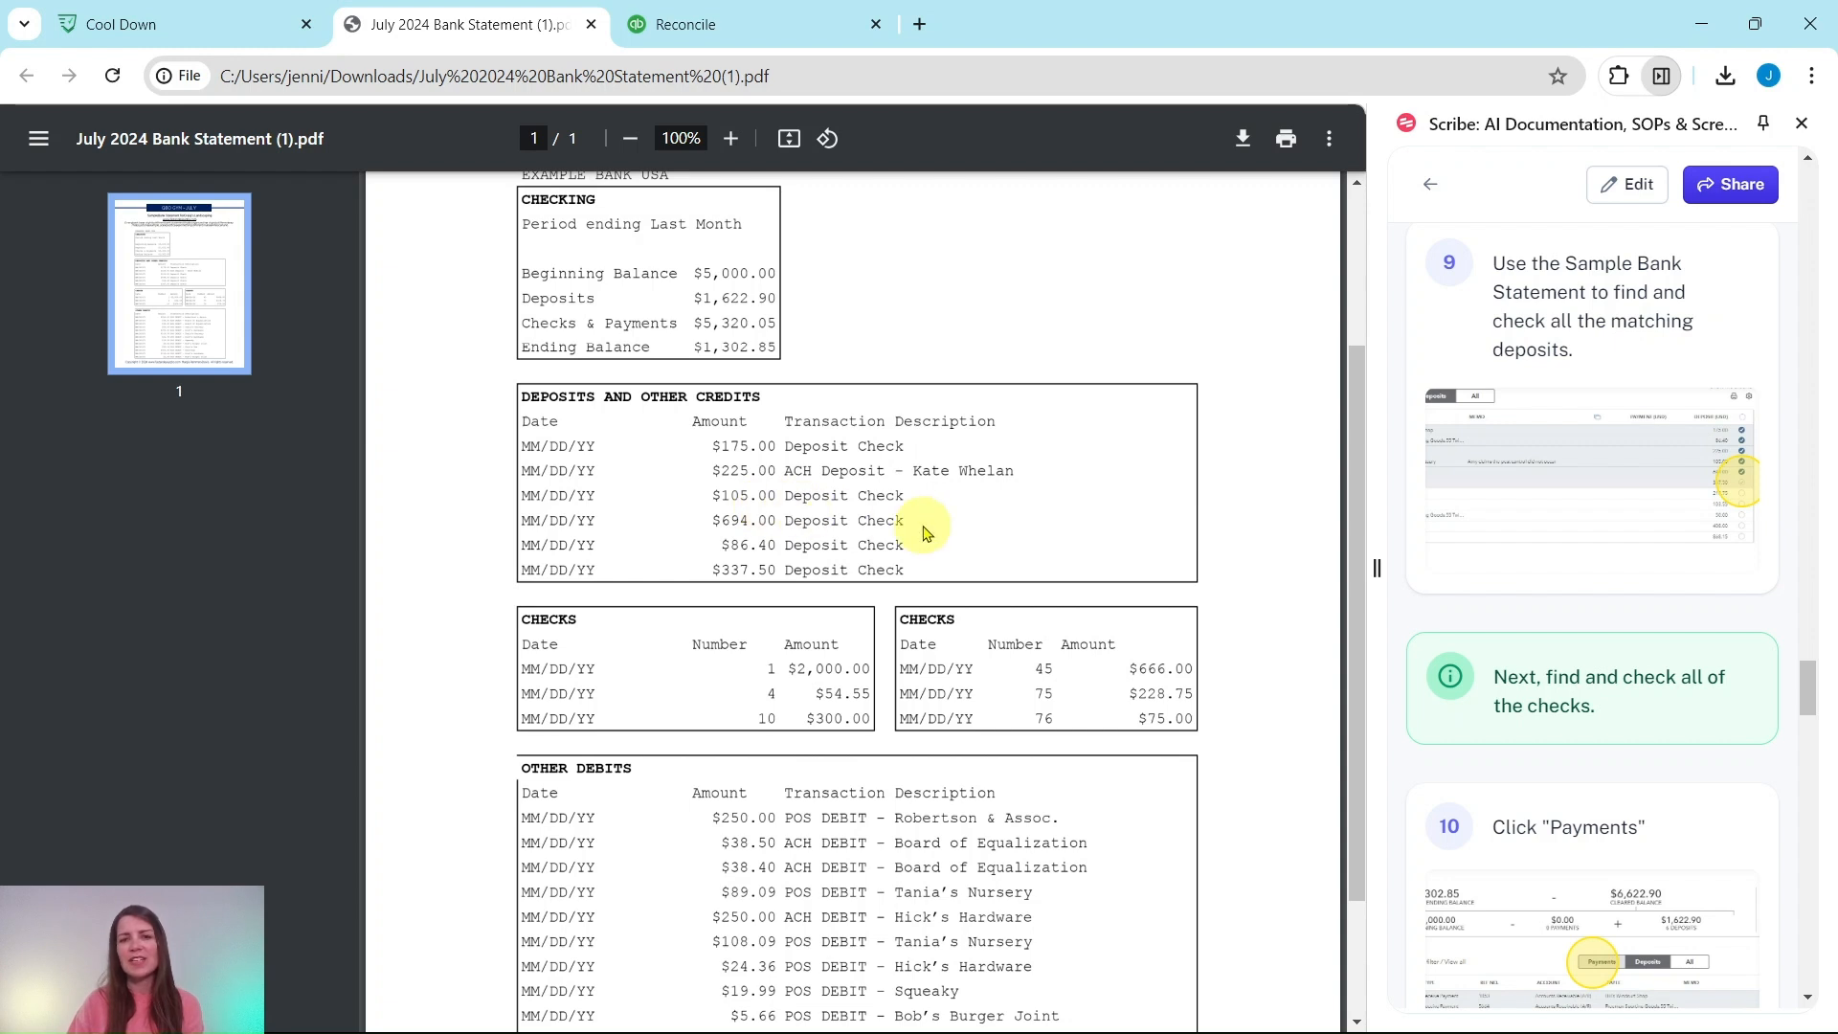
{"action": "scroll", "coordinate": [1462, 541], "scroll_direction": "down", "scroll_amount": 5}
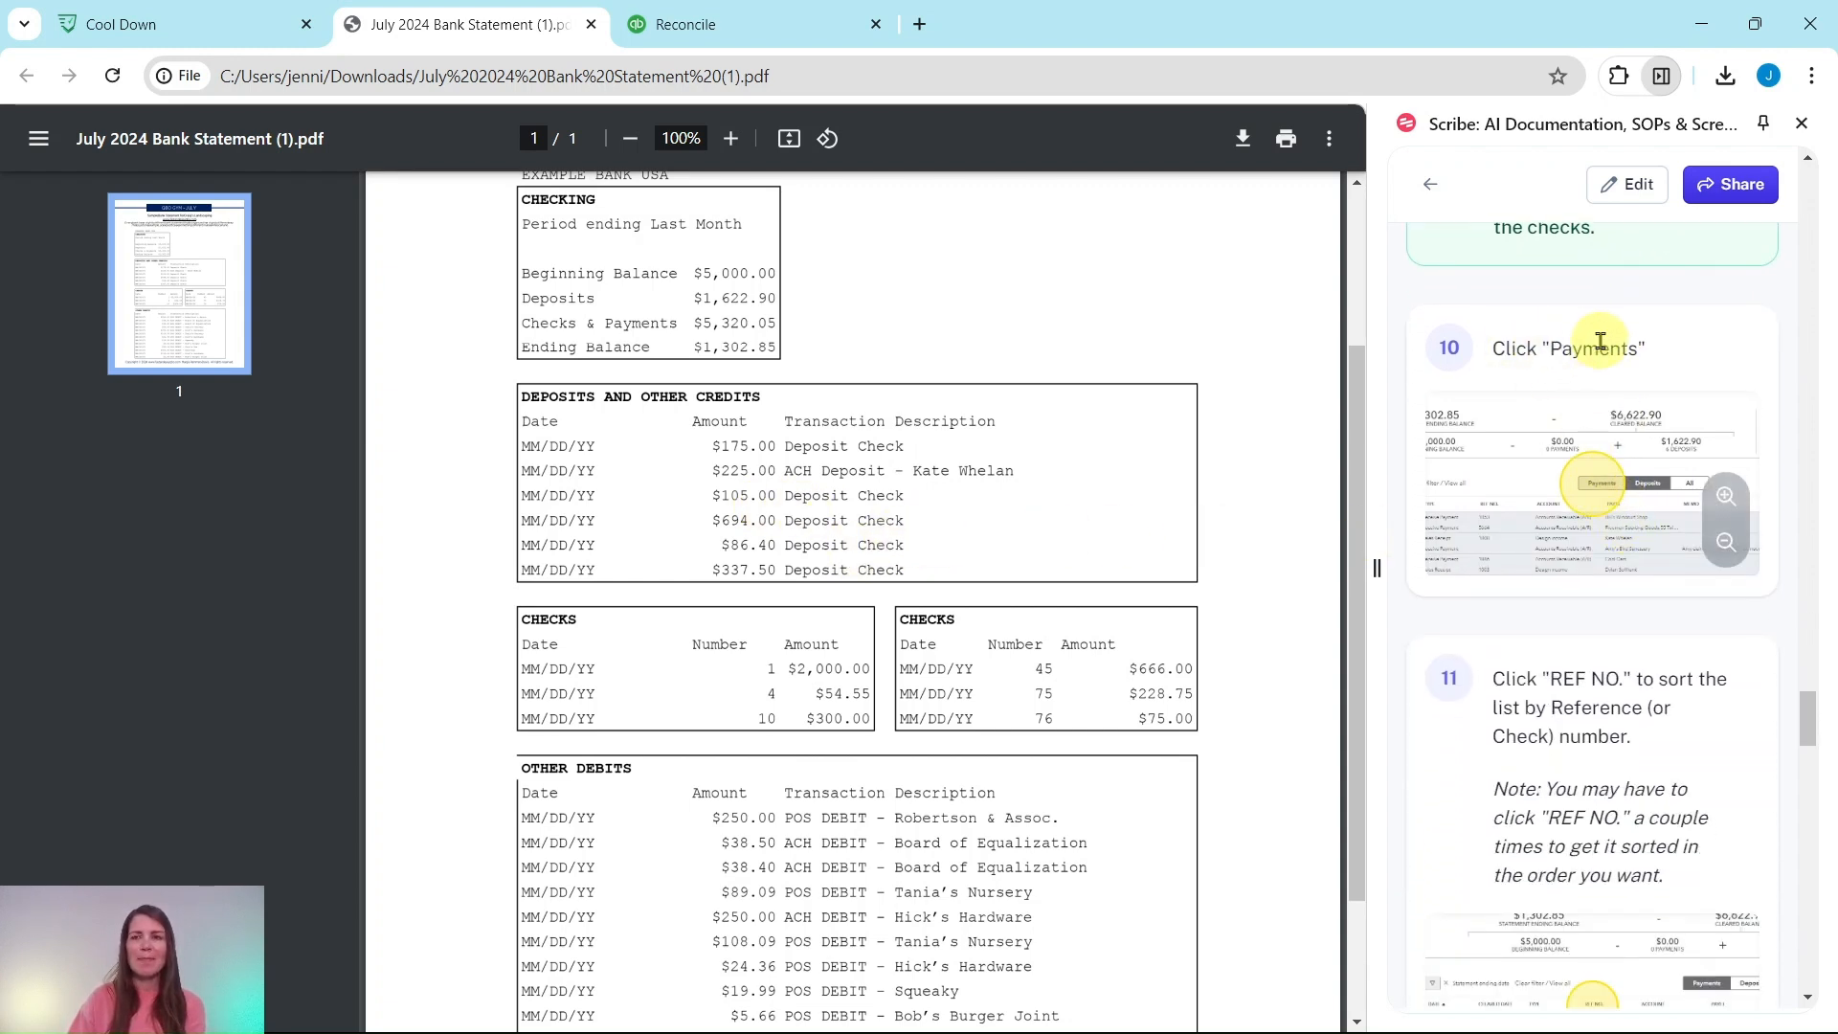
Step: Show payments instead of deposits, sorted by reference number in ascending order
{"action": "left_click", "coordinate": [772, 29]}
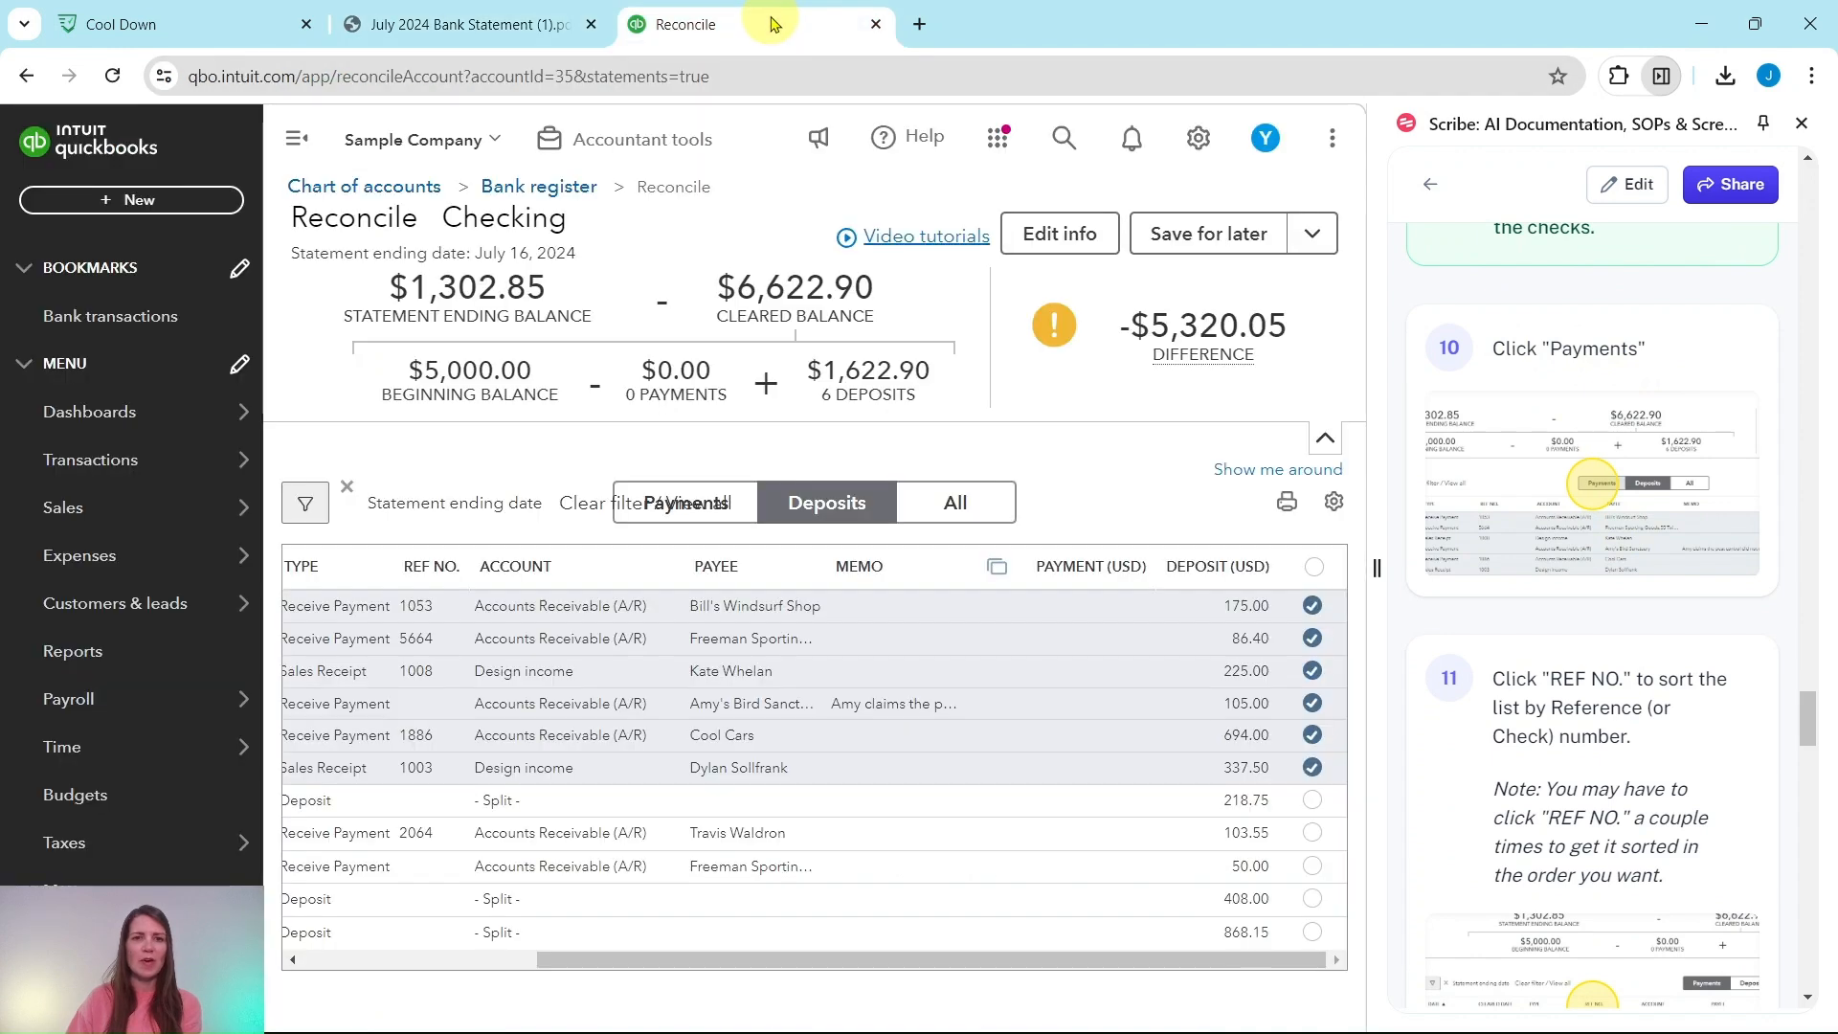
{"action": "left_click", "coordinate": [743, 507]}
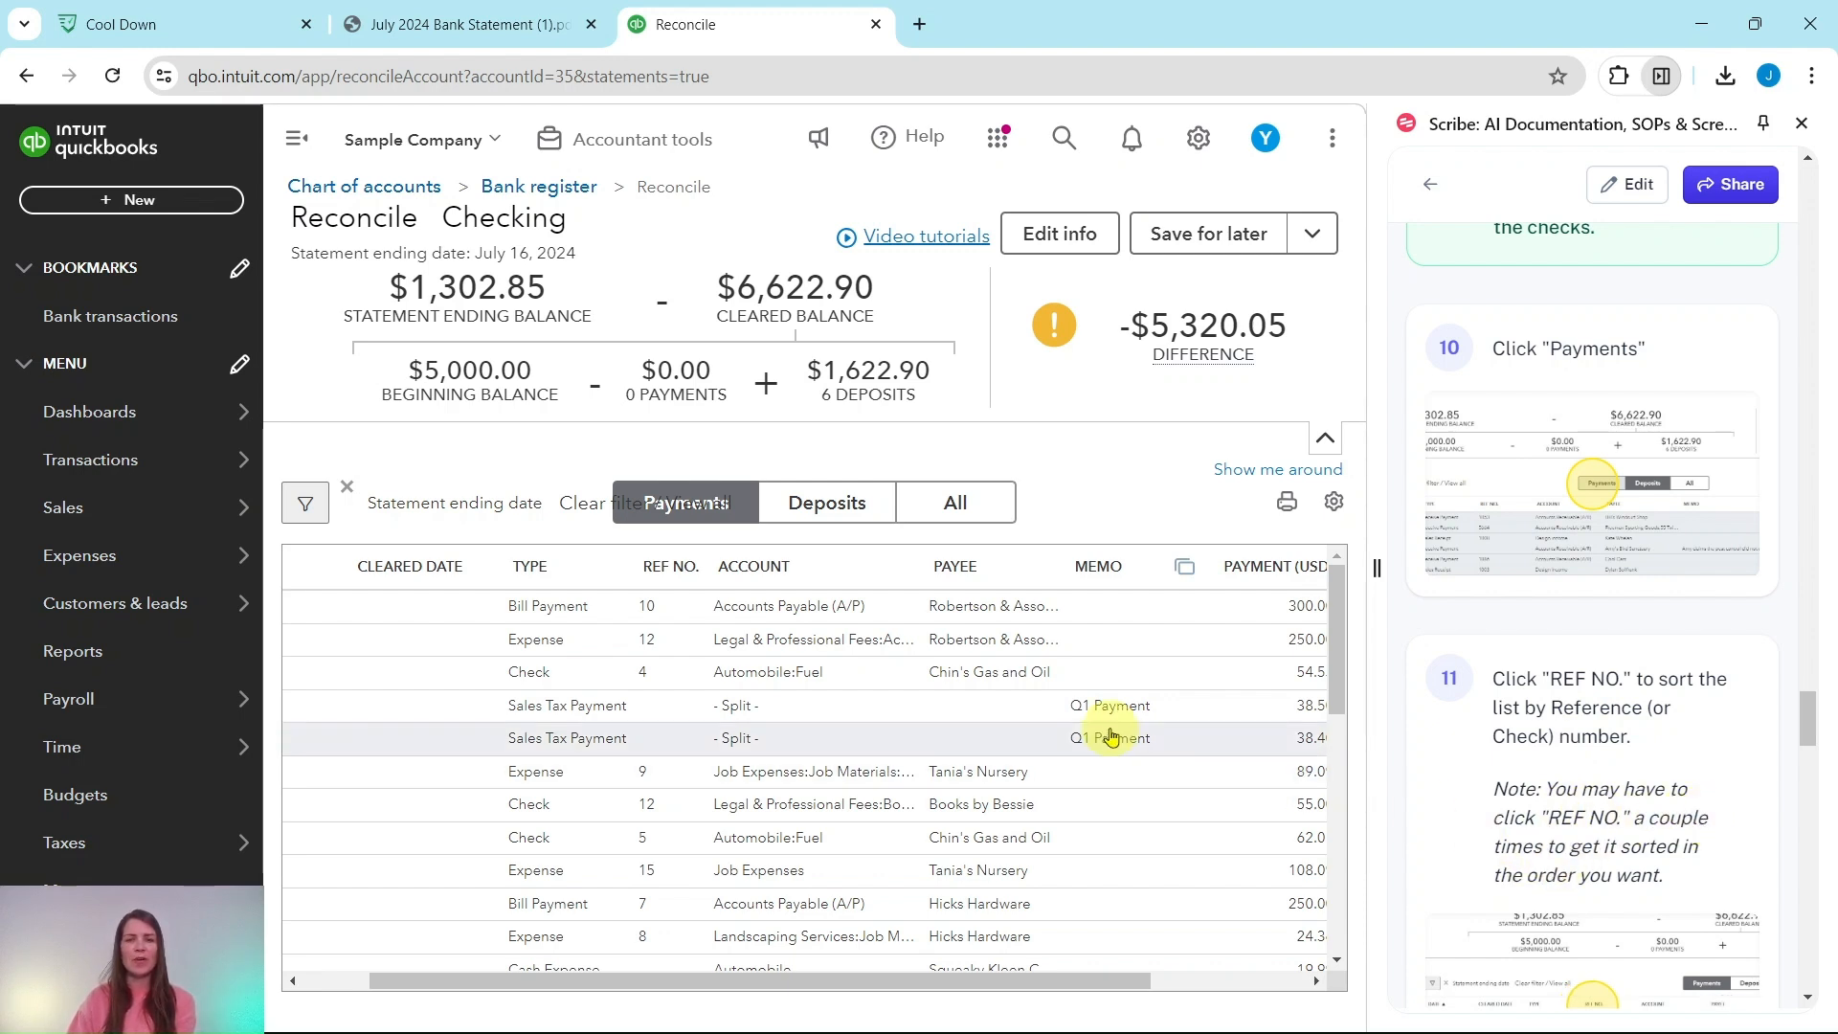
{"action": "left_click", "coordinate": [669, 575]}
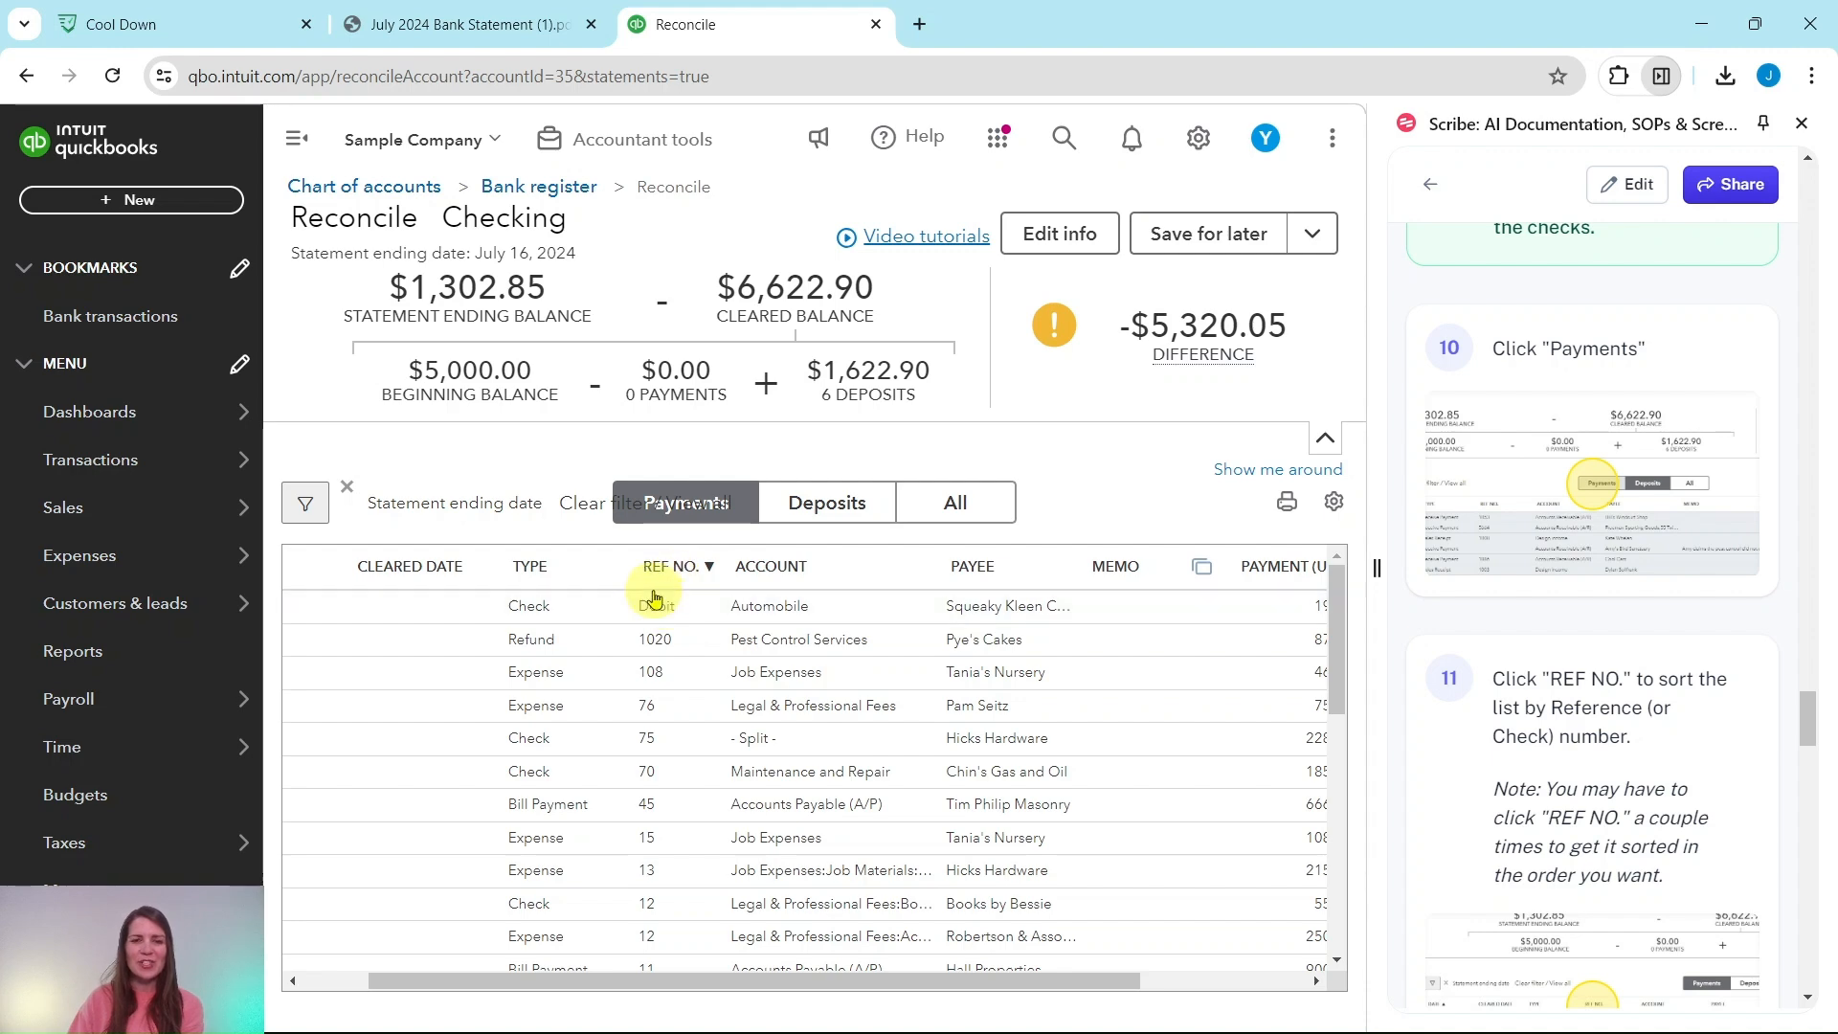
{"action": "scroll", "coordinate": [660, 936], "scroll_direction": "down", "scroll_amount": 10}
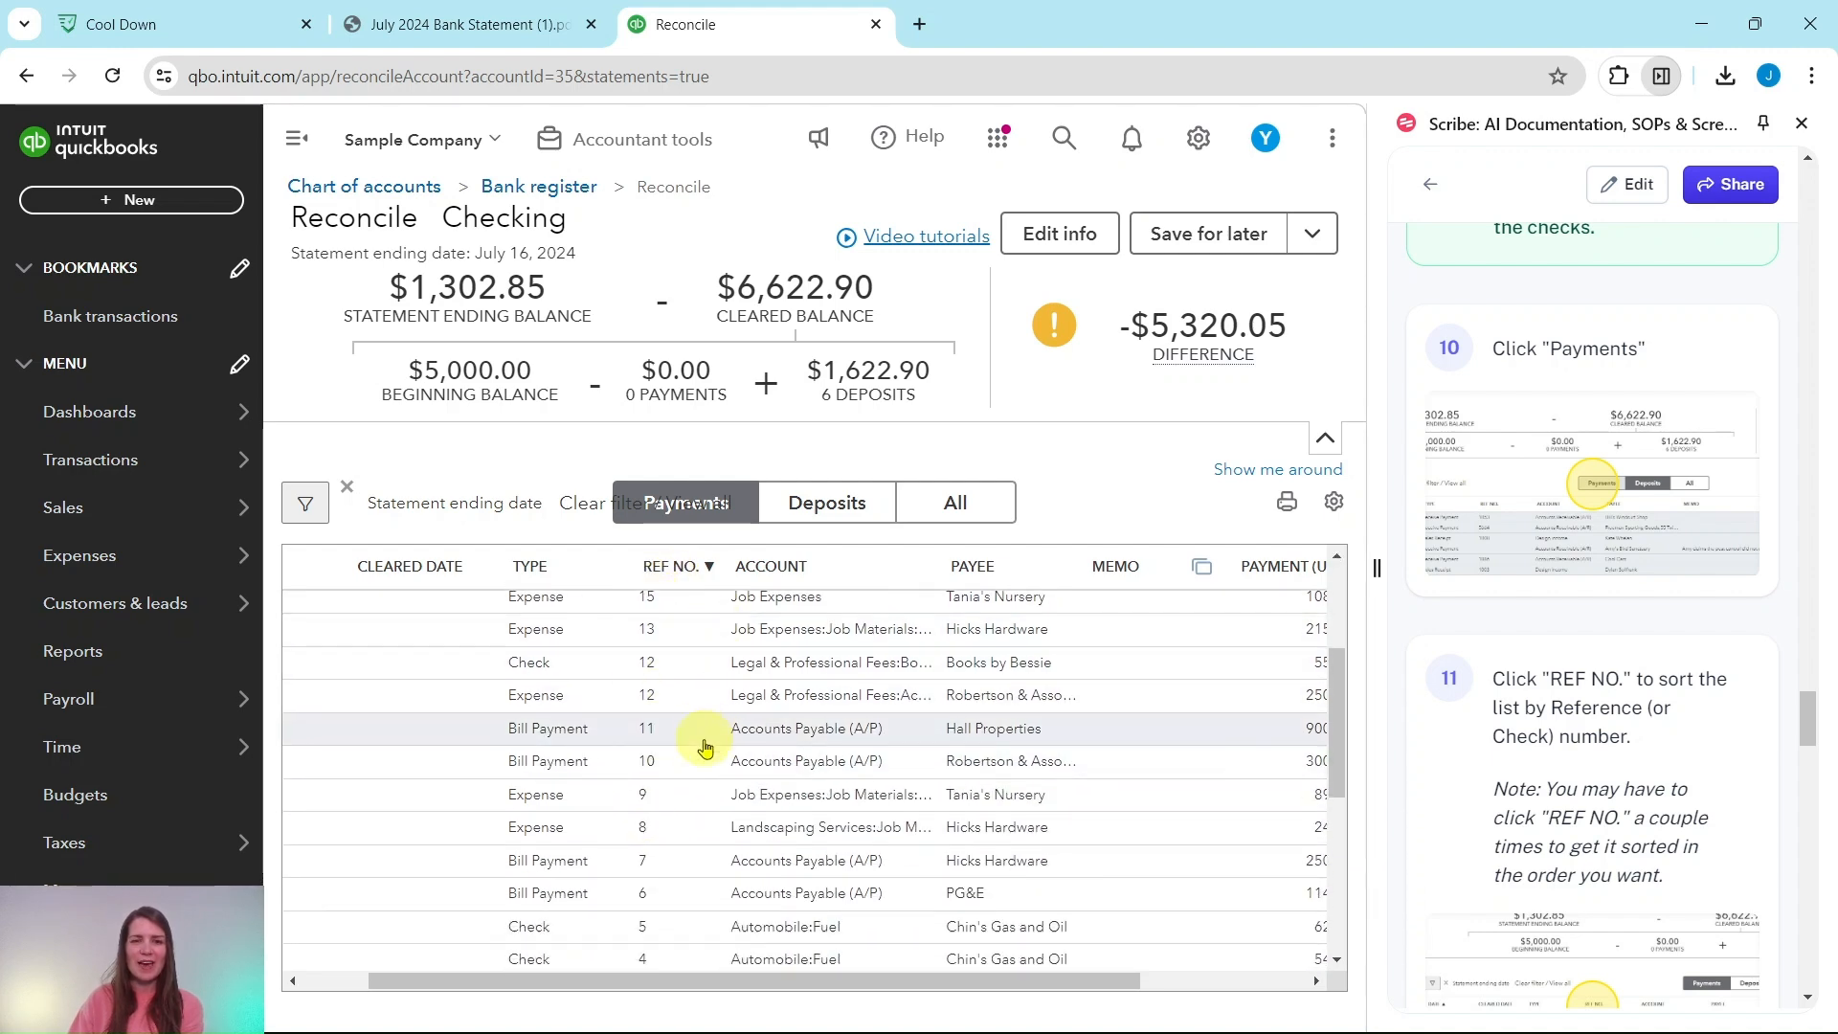
{"action": "scroll", "coordinate": [669, 712], "scroll_direction": "up", "scroll_amount": 10}
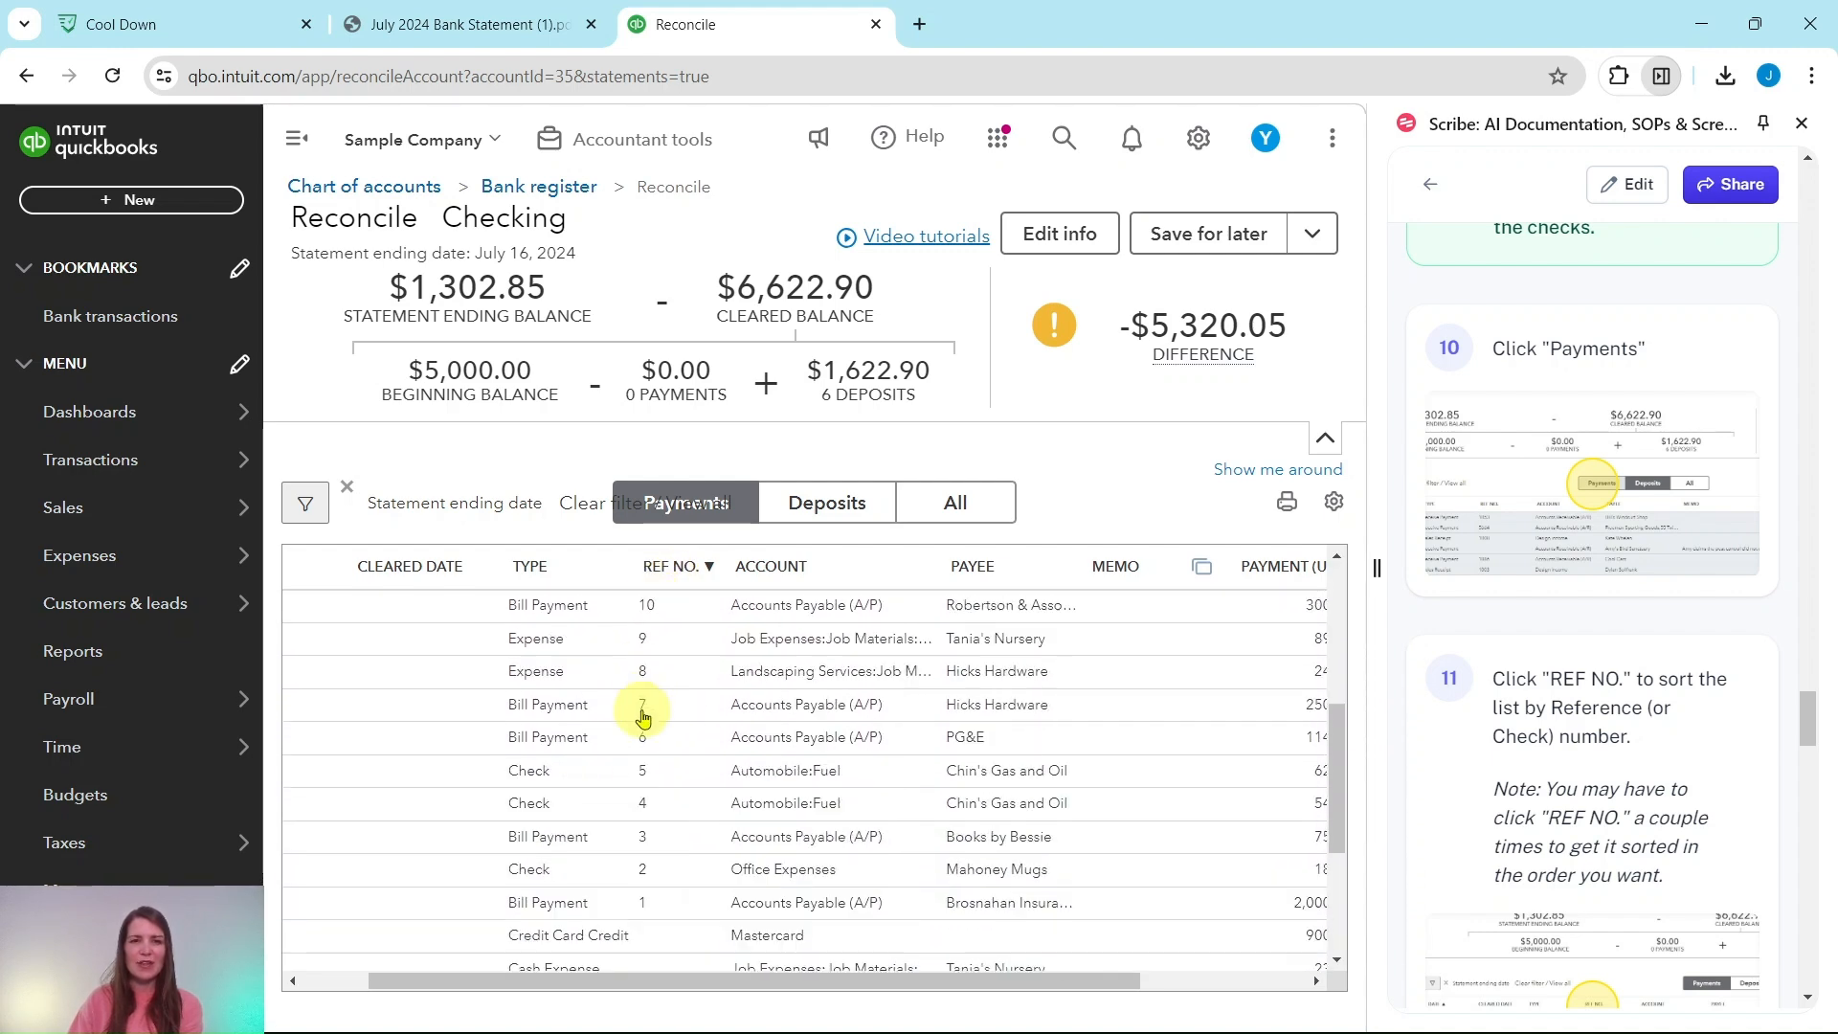
{"action": "left_click", "coordinate": [684, 569]}
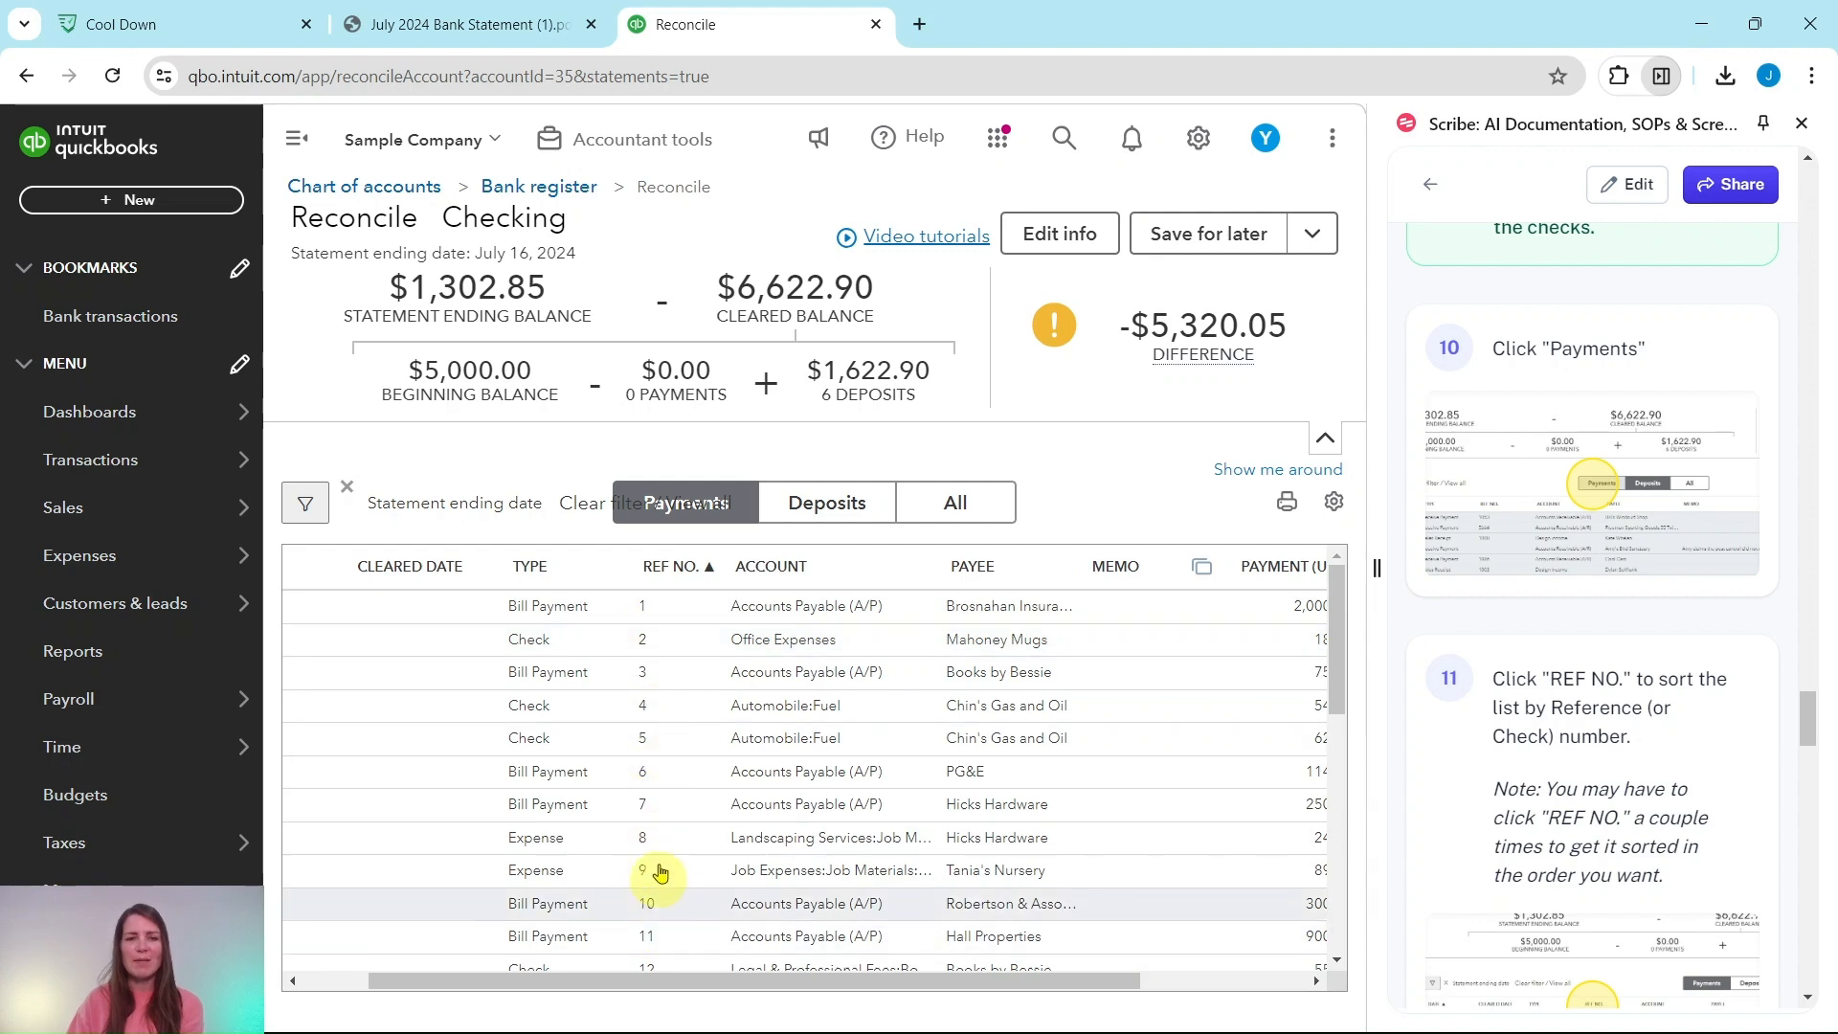
Step: Scan the payments list and compare it with the checks on the bank statement
{"action": "scroll", "coordinate": [677, 686], "scroll_direction": "down", "scroll_amount": 4}
{"action": "scroll", "coordinate": [704, 747], "scroll_direction": "up", "scroll_amount": 4}
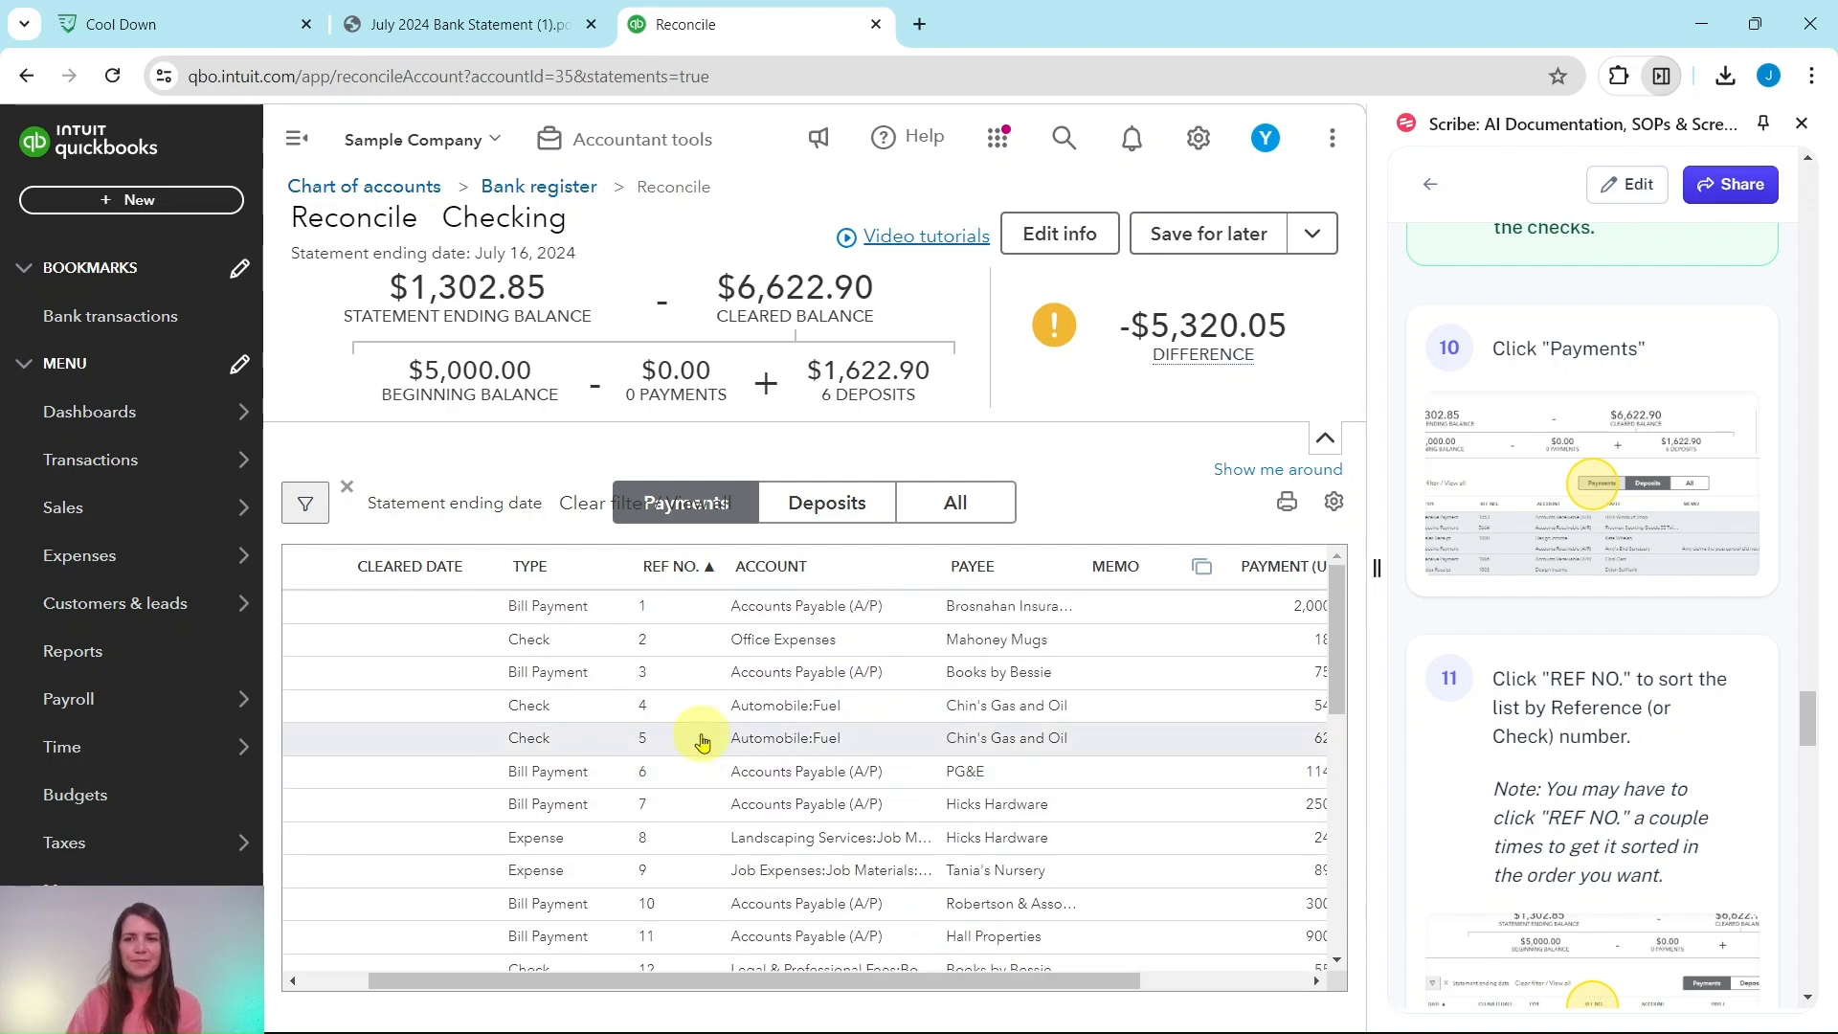
{"action": "scroll", "coordinate": [1680, 773], "scroll_direction": "down", "scroll_amount": 5}
{"action": "scroll", "coordinate": [1680, 774], "scroll_direction": "down", "scroll_amount": 3}
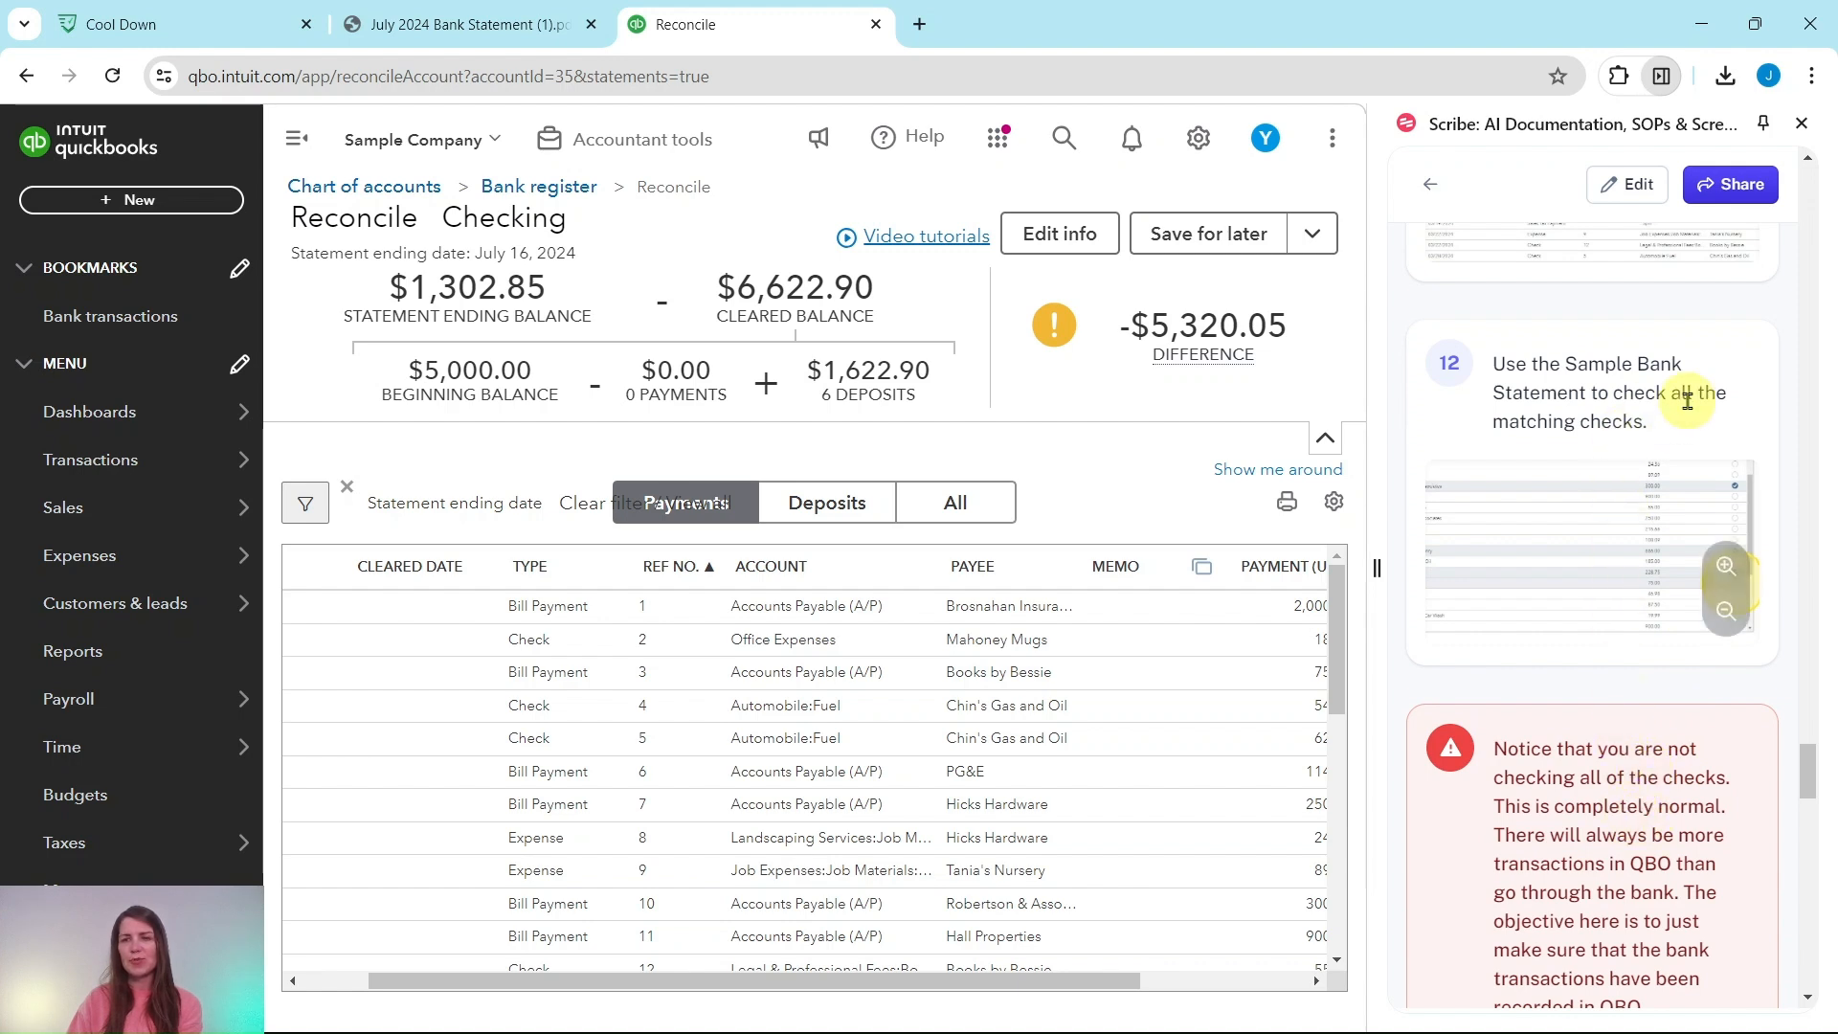
{"action": "left_click_drag", "start_coordinate": [1093, 979], "coordinate": [1275, 985]}
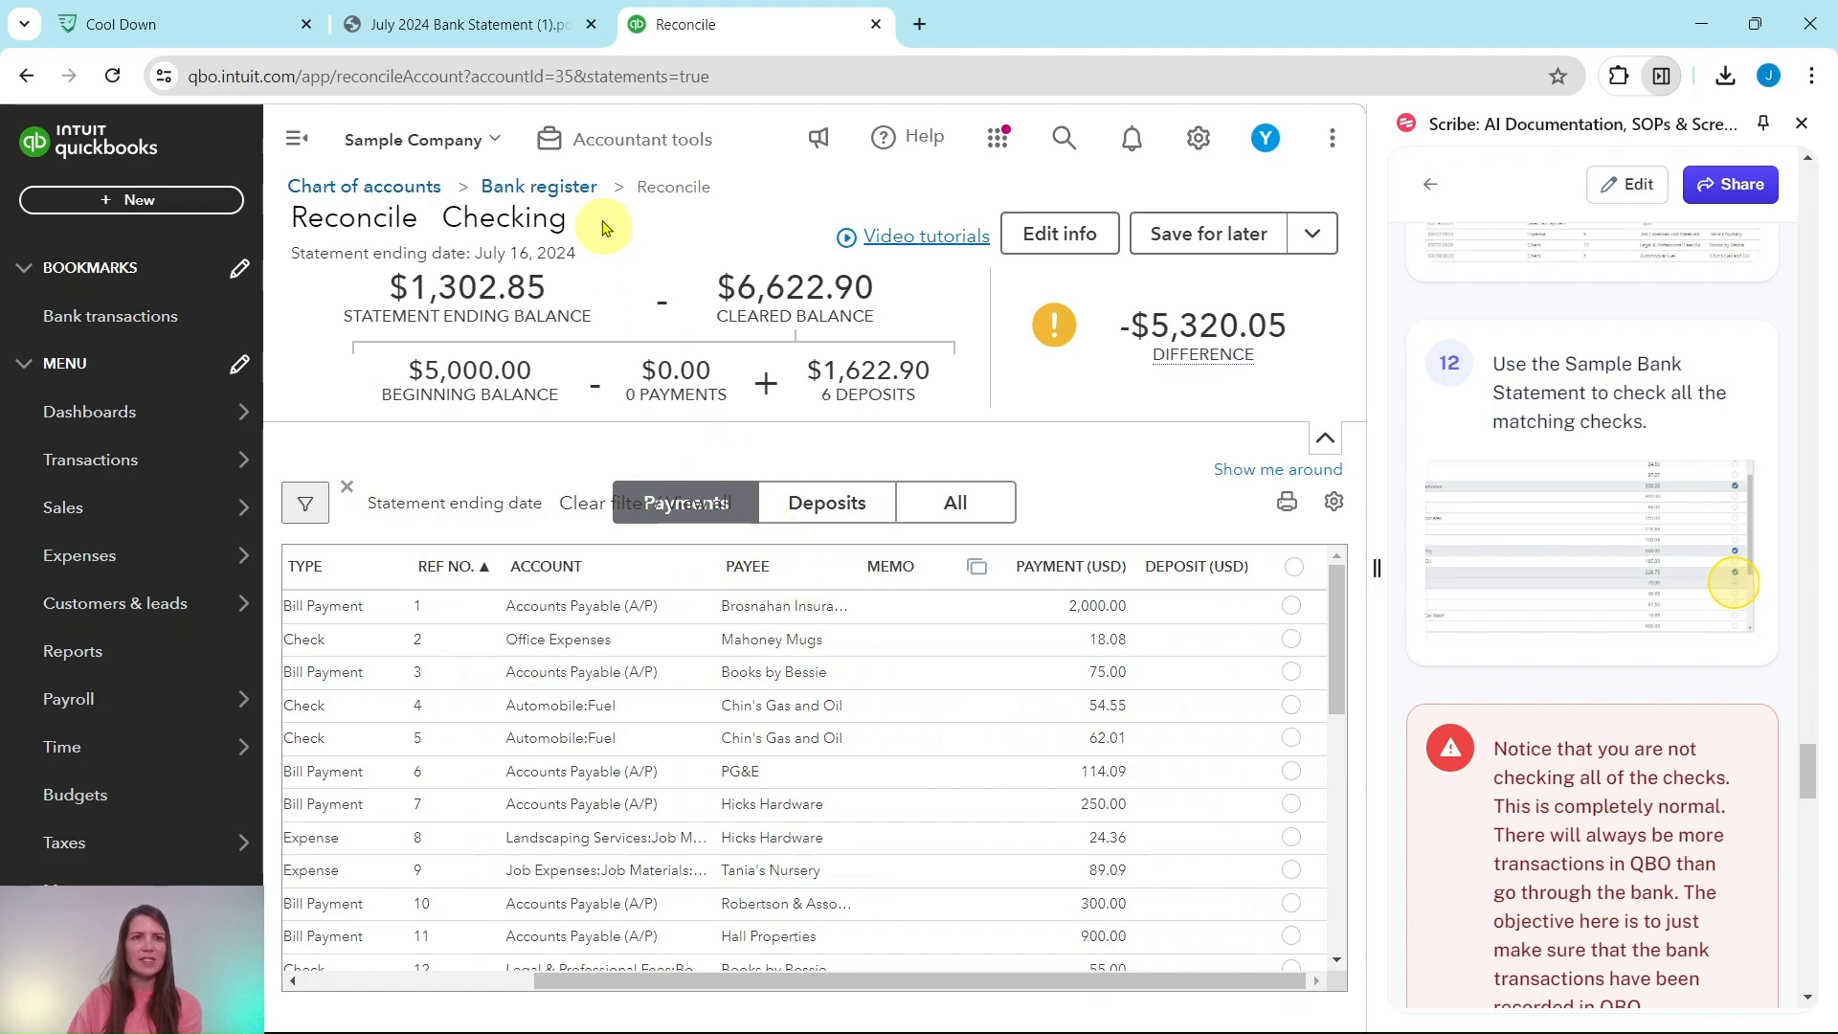
{"action": "left_click", "coordinate": [515, 26]}
{"action": "scroll", "coordinate": [686, 382], "scroll_direction": "down", "scroll_amount": 2}
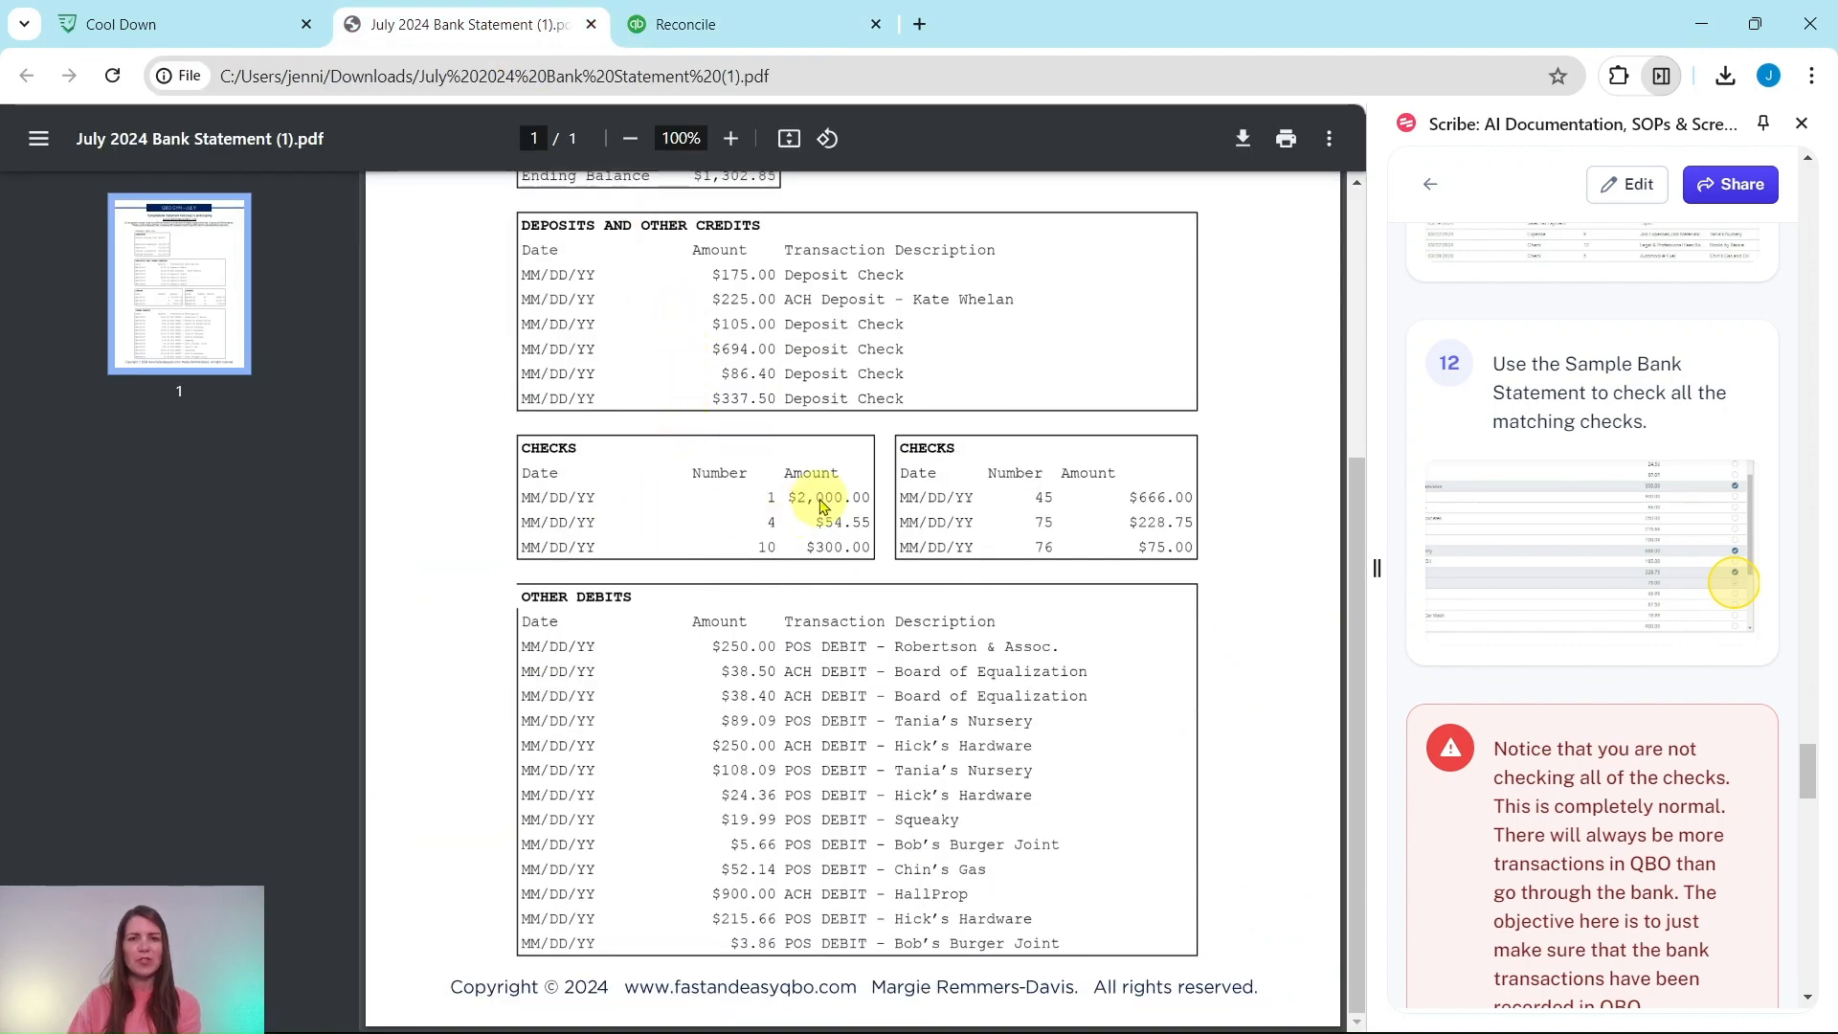
{"action": "left_click", "coordinate": [759, 23]}
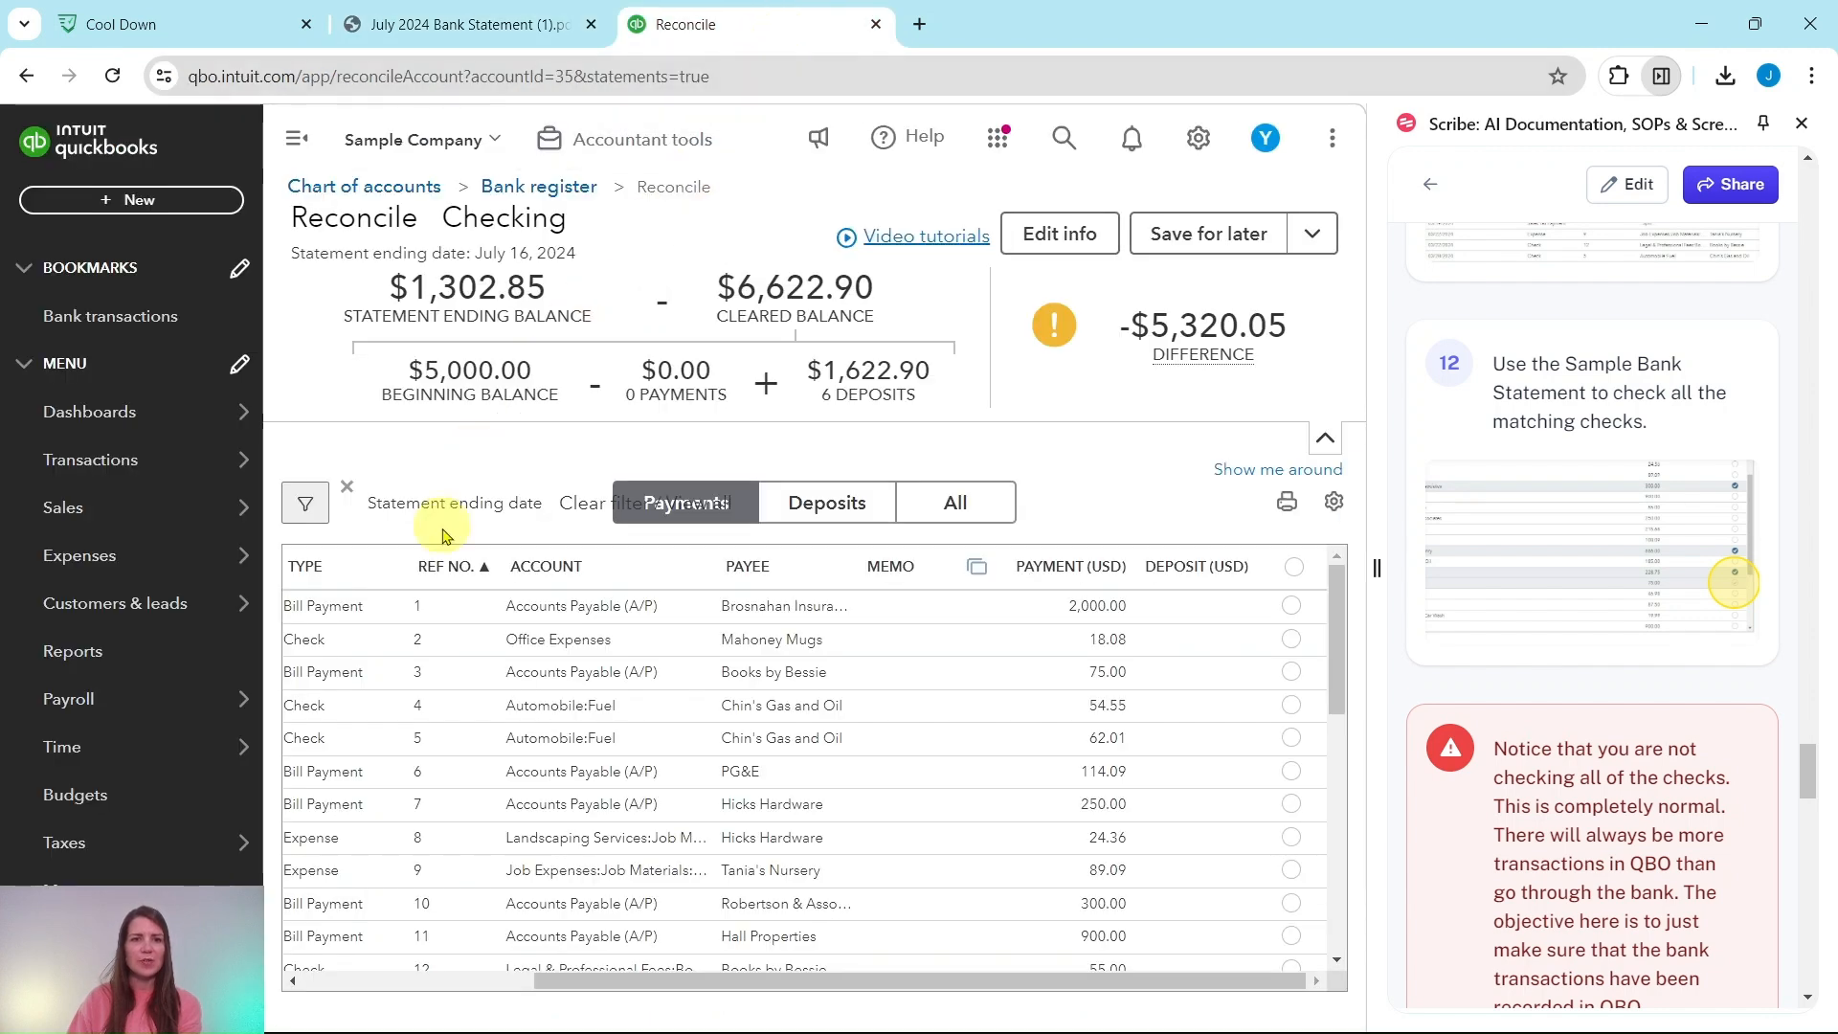
Step: Clear payment 1 ($2,000.00), check 4 ($54.55) and bill payment 10 ($300.00)
{"action": "left_click", "coordinate": [1293, 611]}
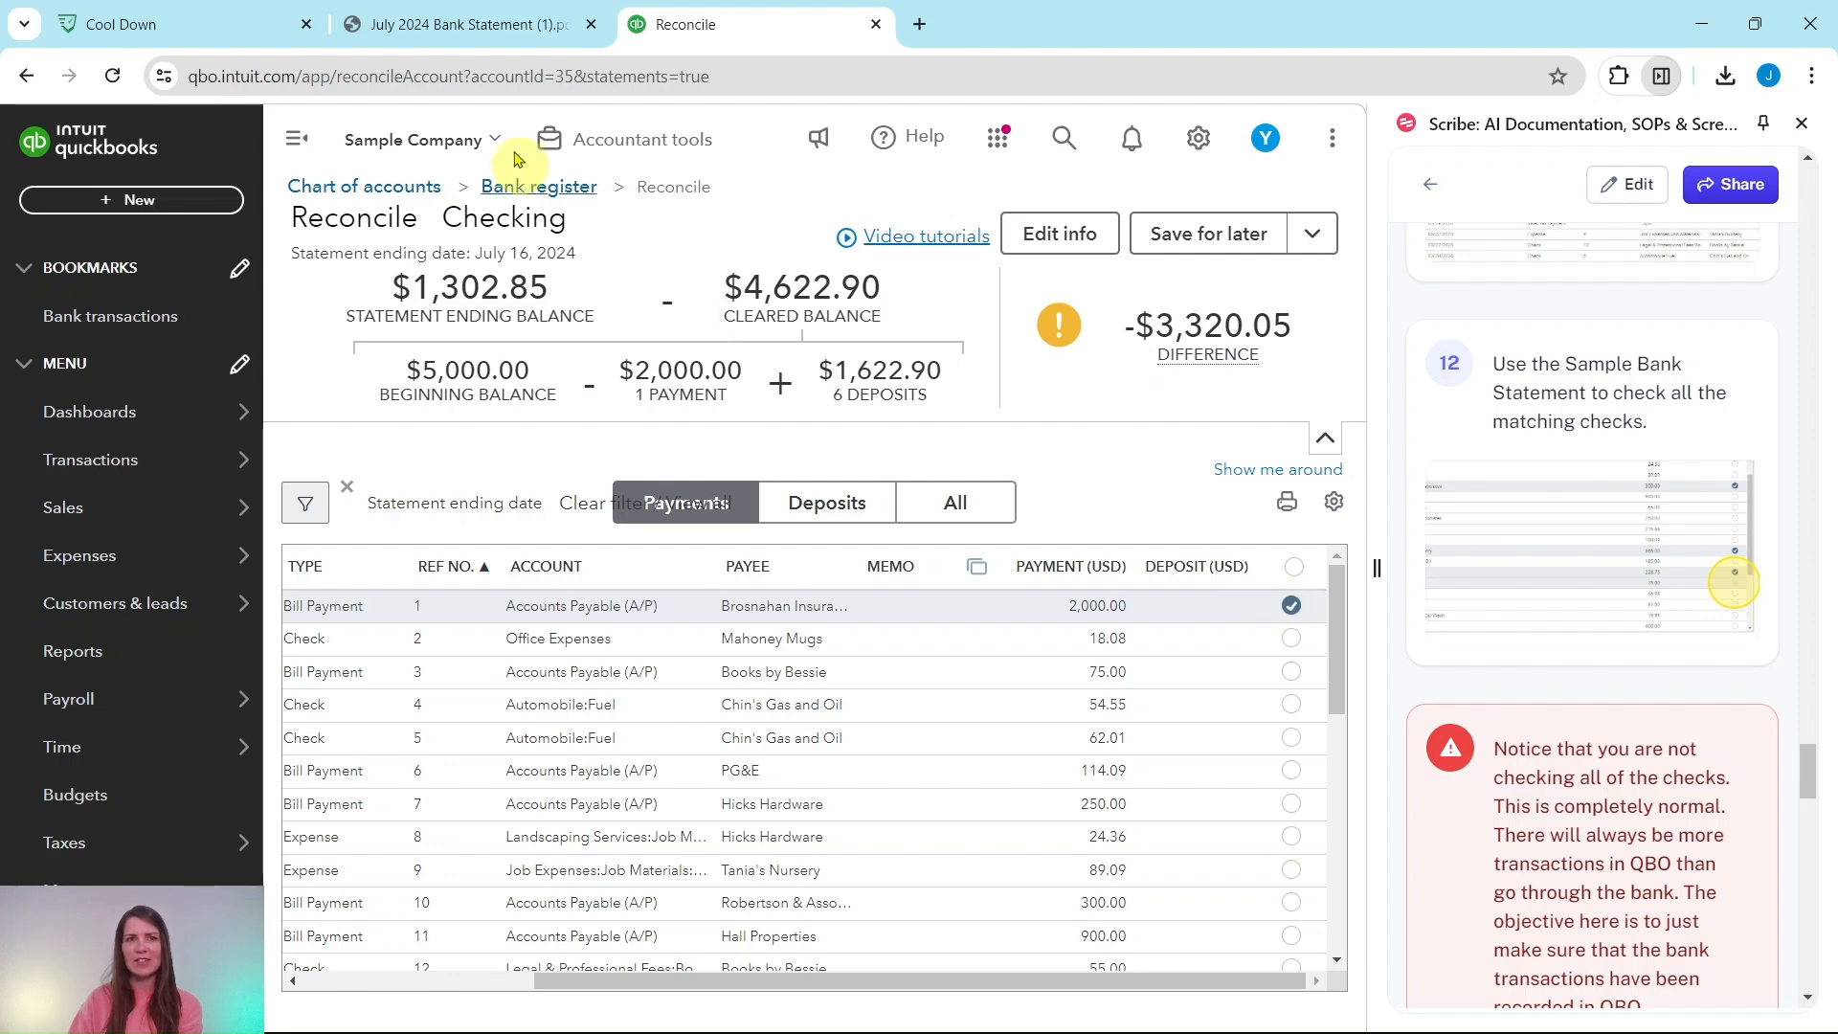
{"action": "left_click", "coordinate": [444, 29]}
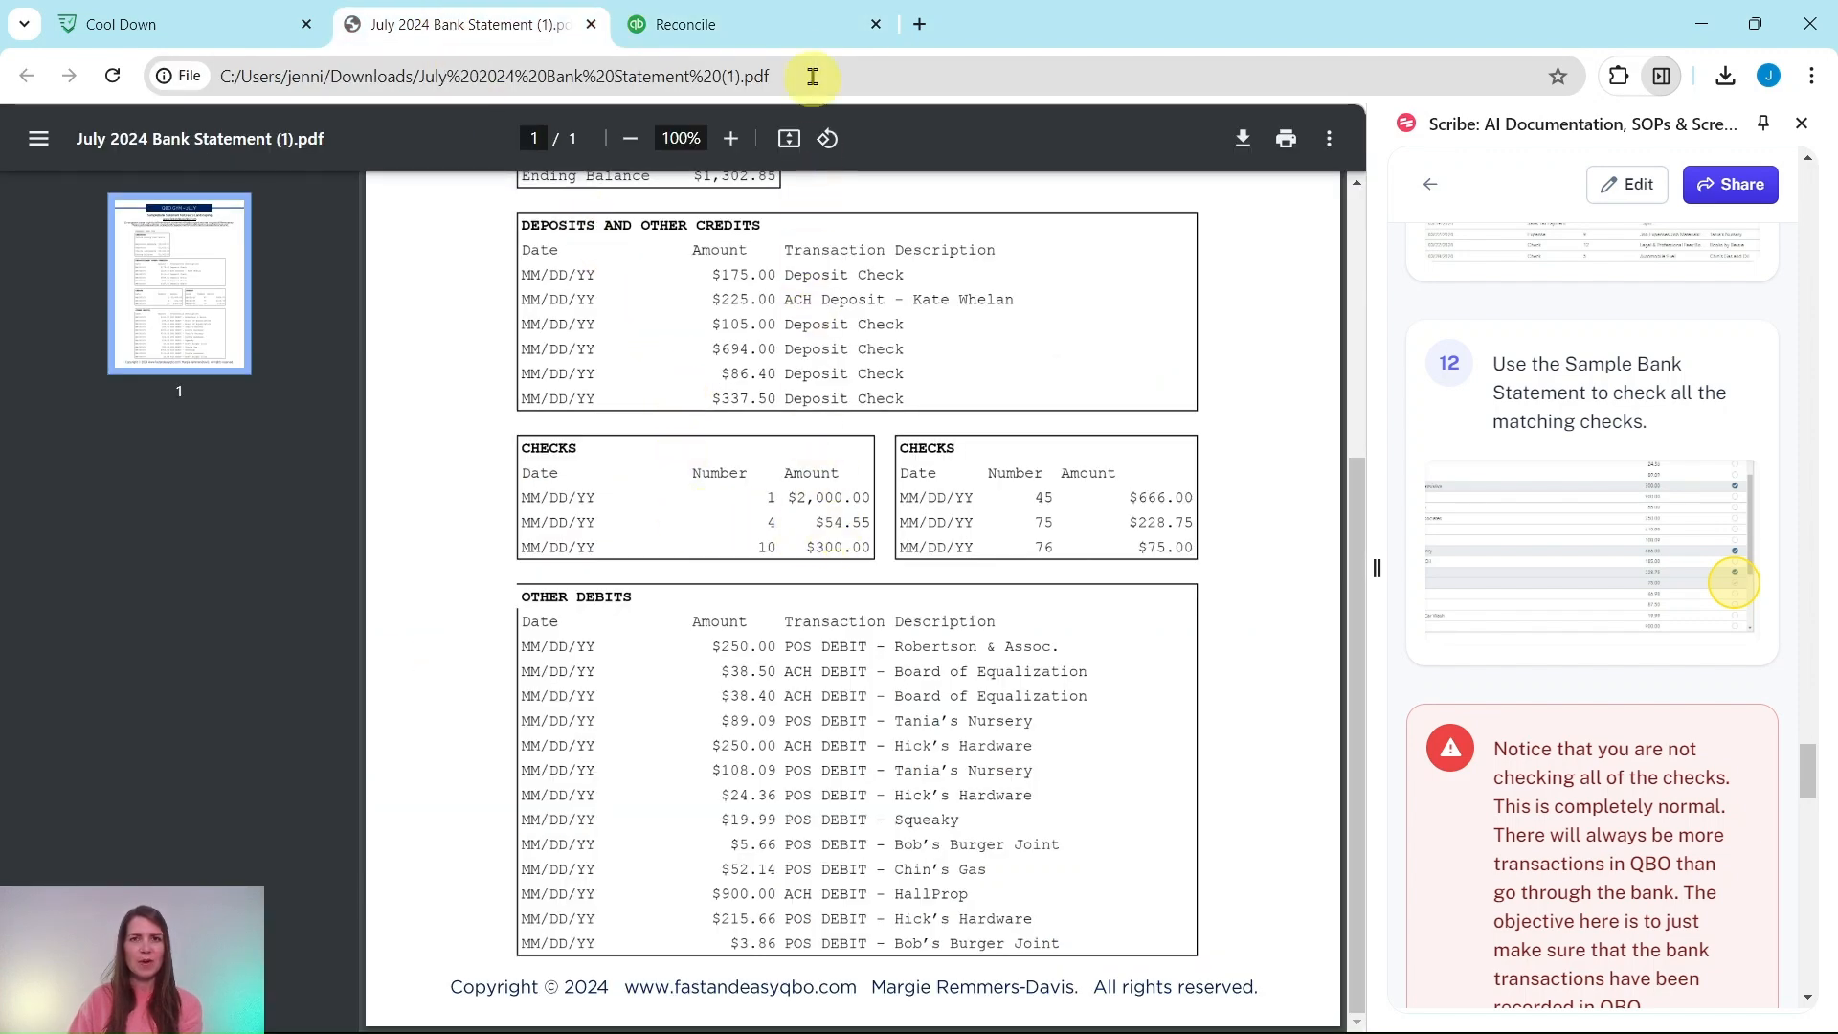
{"action": "left_click", "coordinate": [807, 43]}
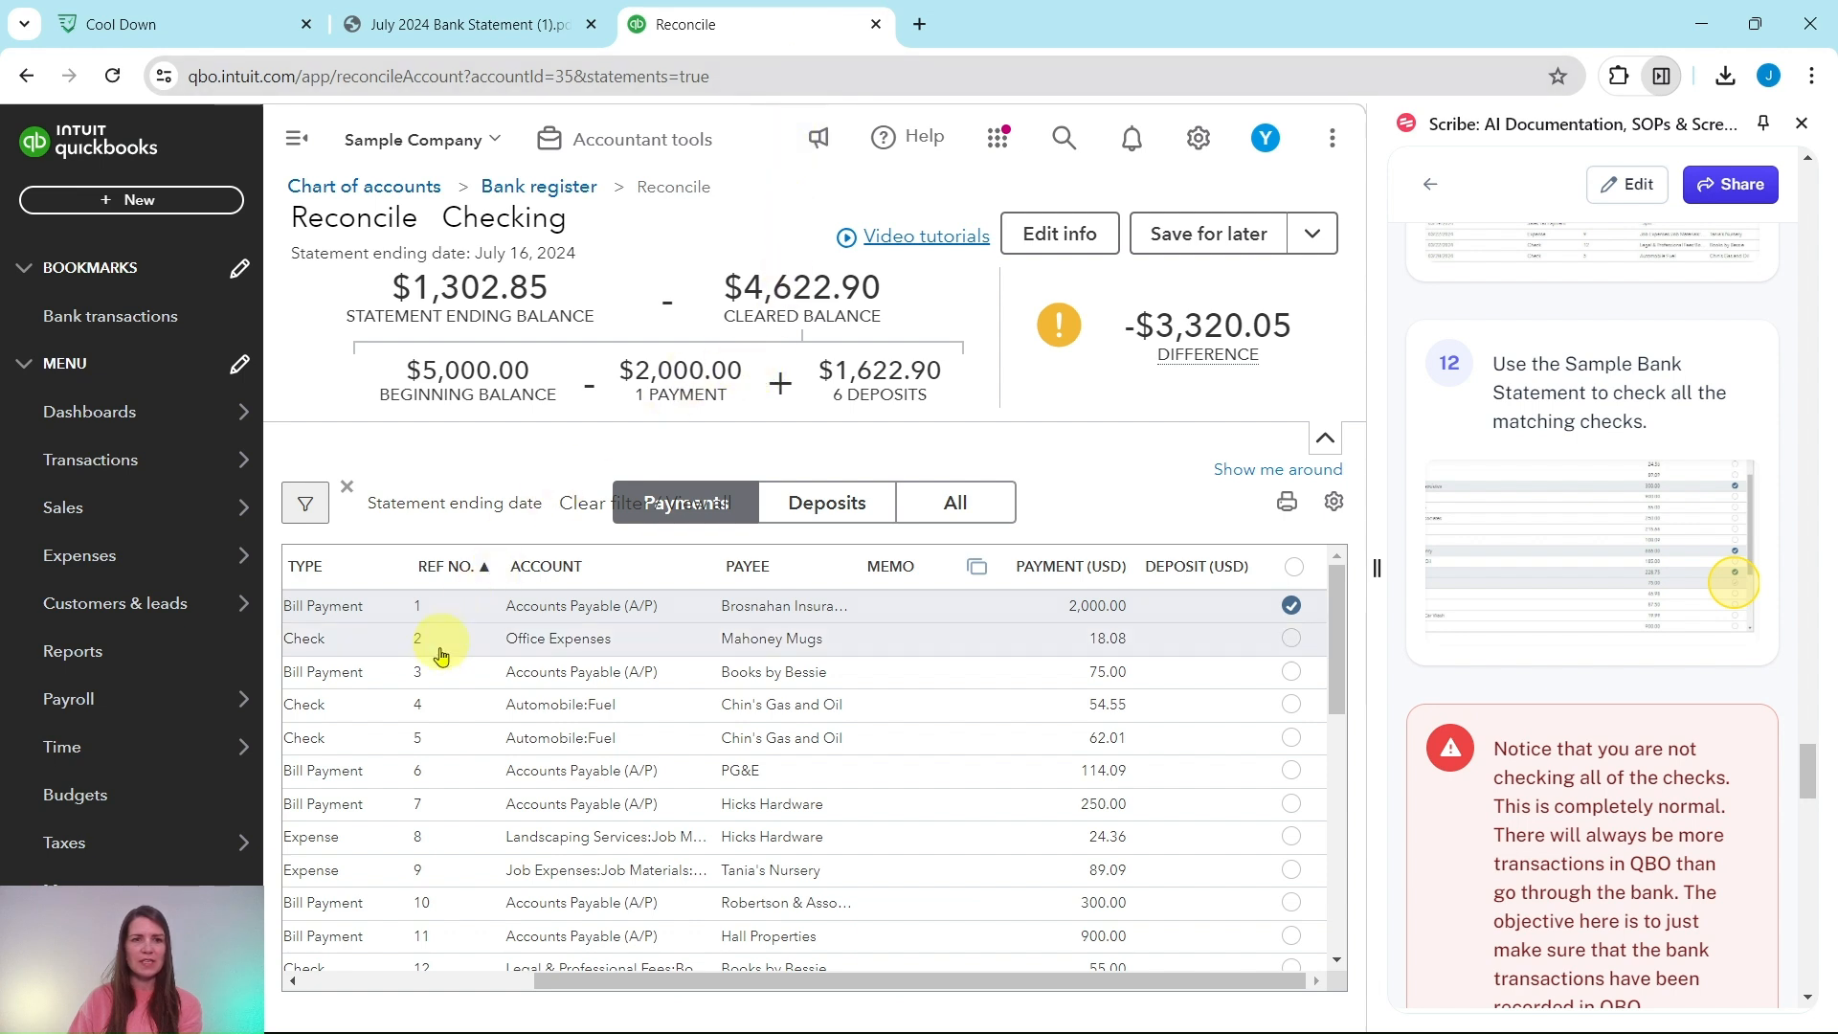
{"action": "left_click", "coordinate": [1291, 708]}
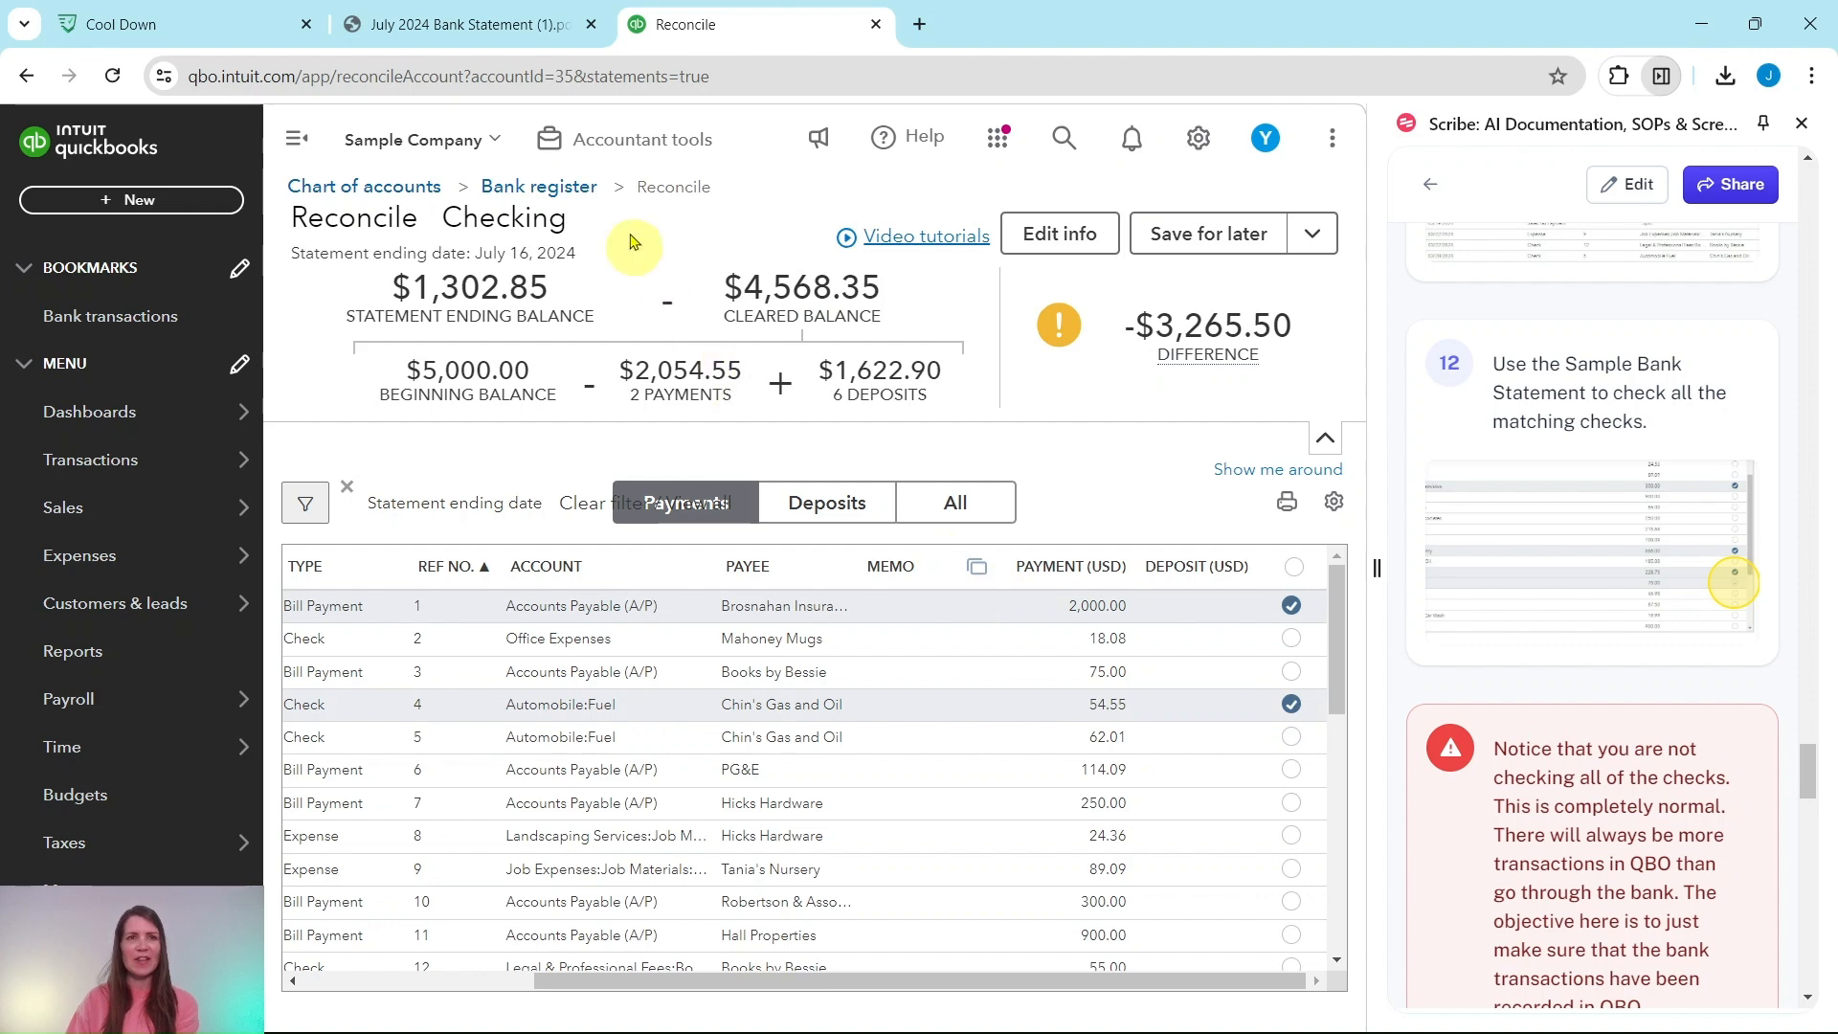
{"action": "left_click", "coordinate": [458, 26]}
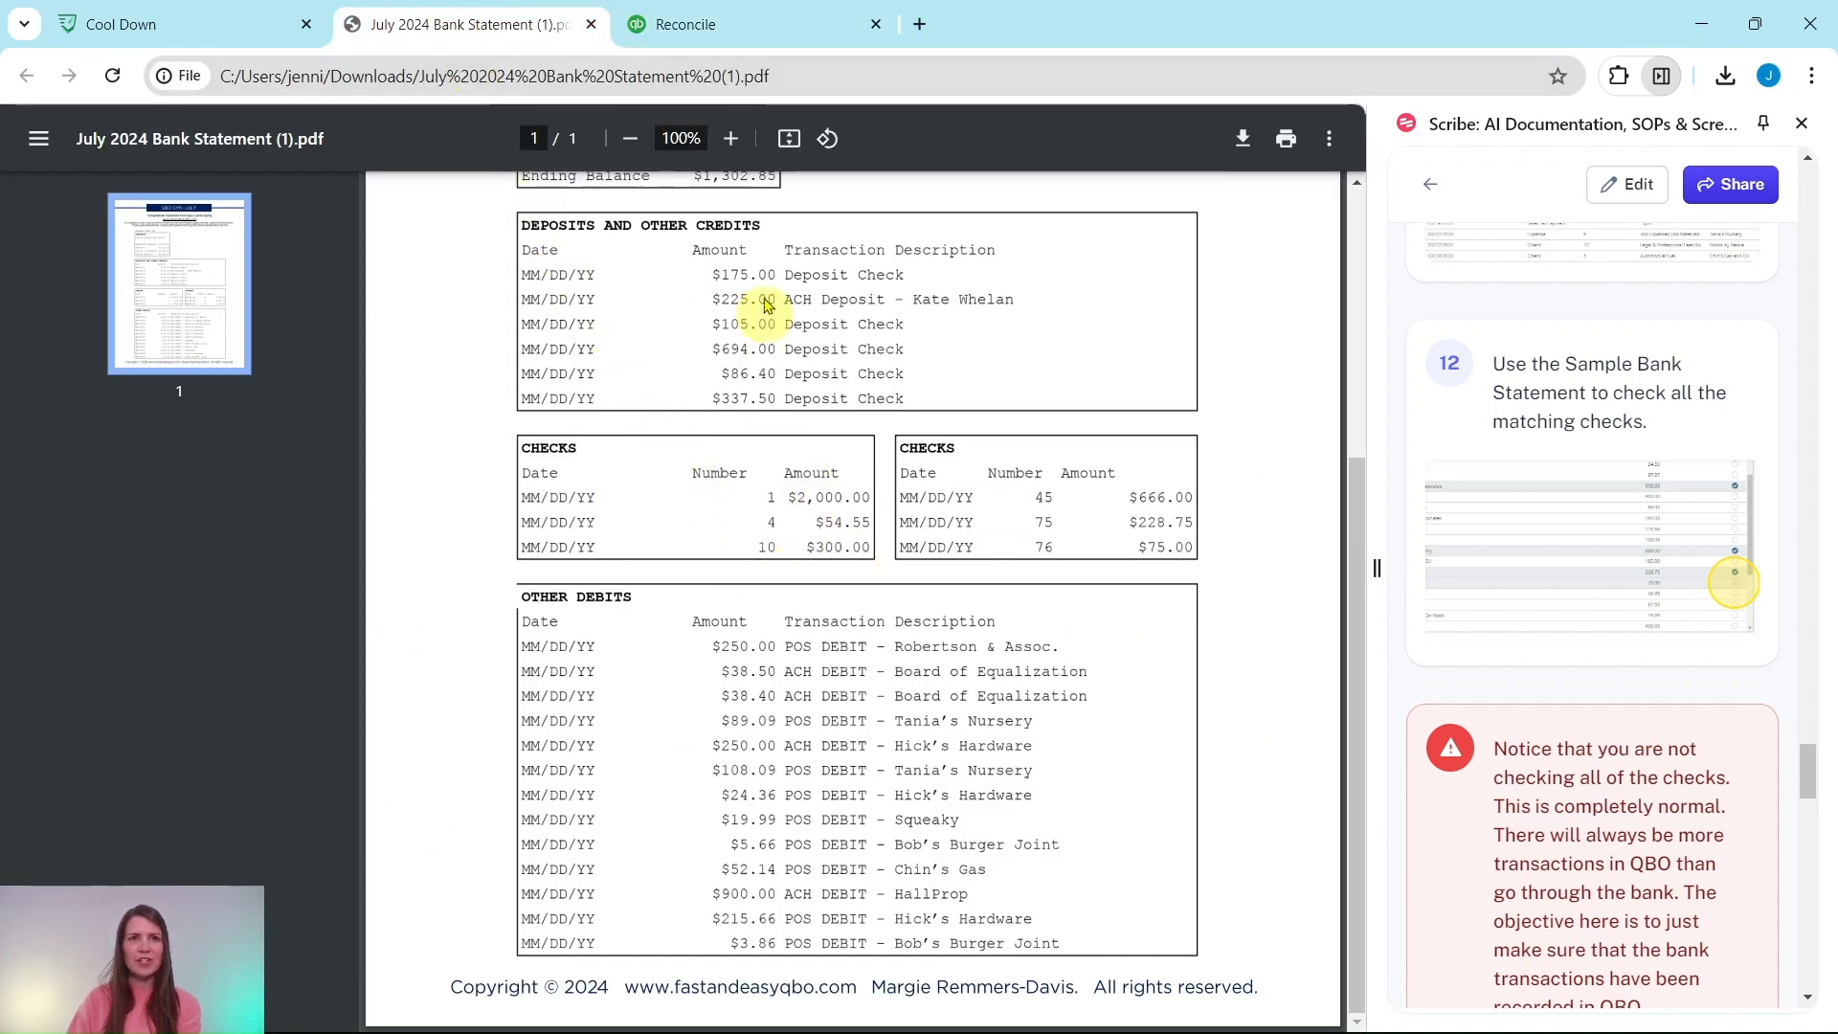
{"action": "left_click", "coordinate": [751, 39]}
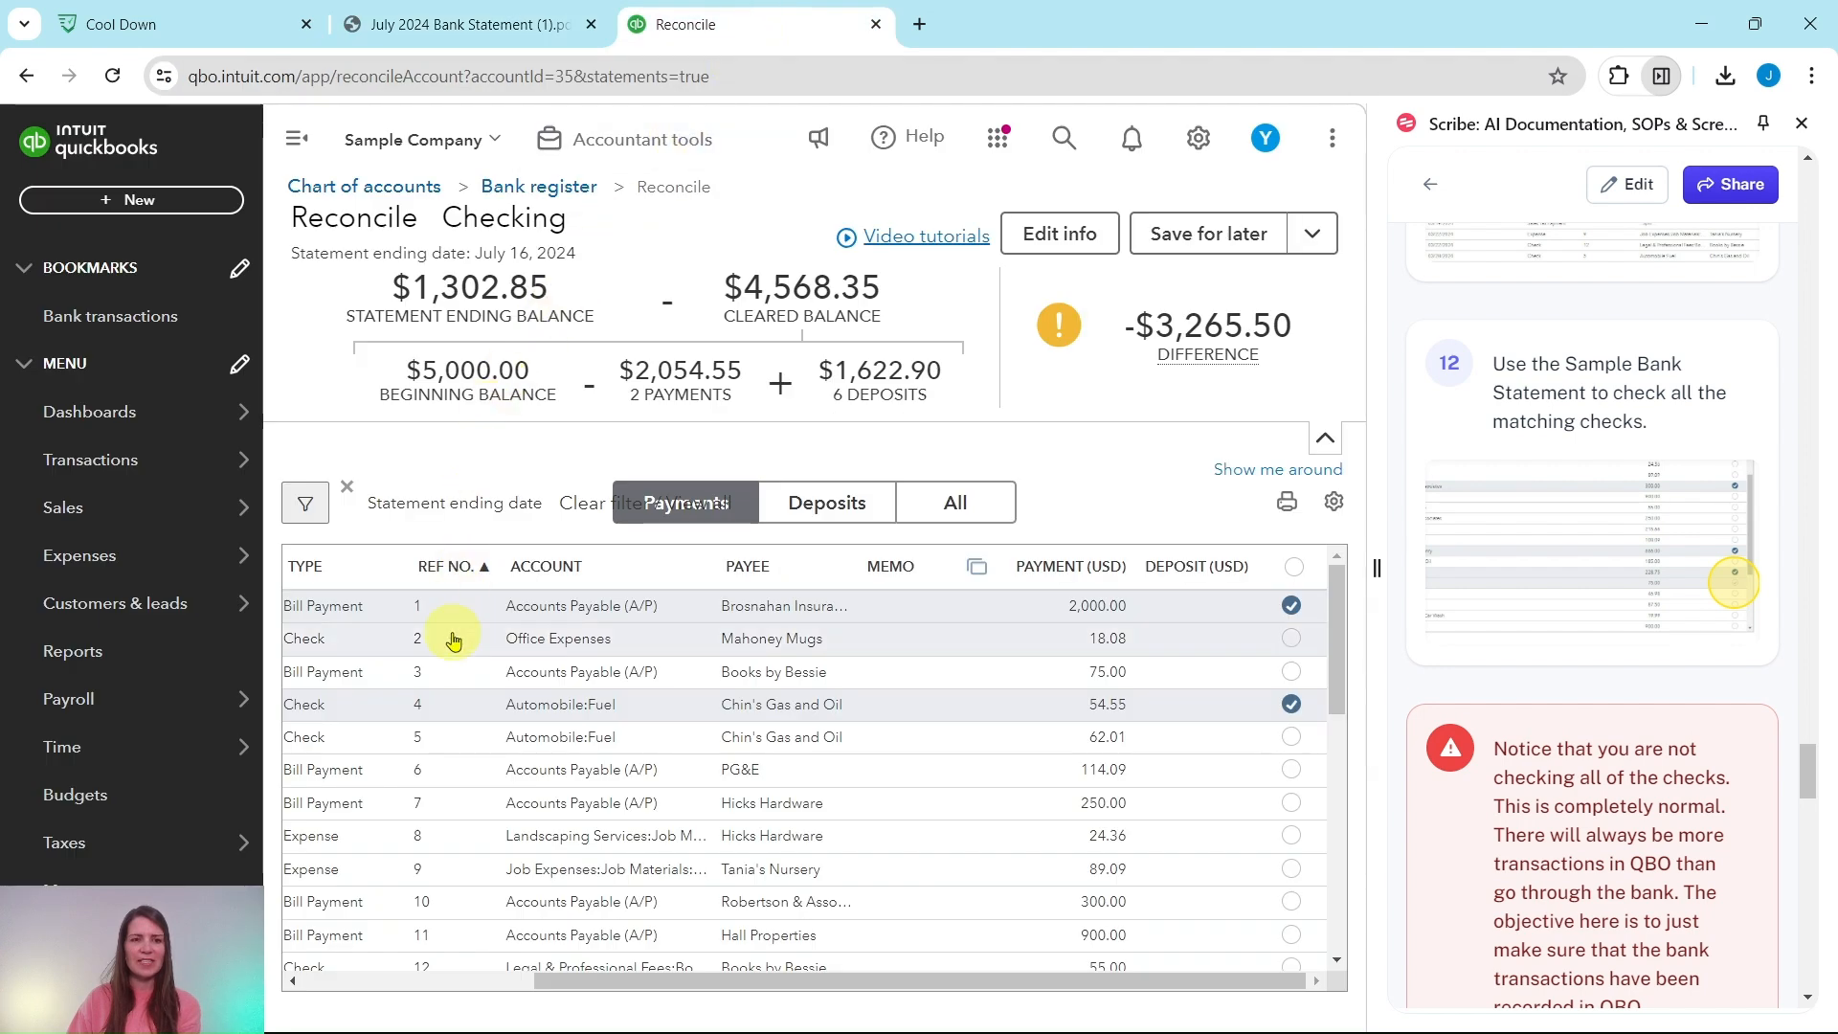
{"action": "scroll", "coordinate": [442, 713], "scroll_direction": "down", "scroll_amount": 3}
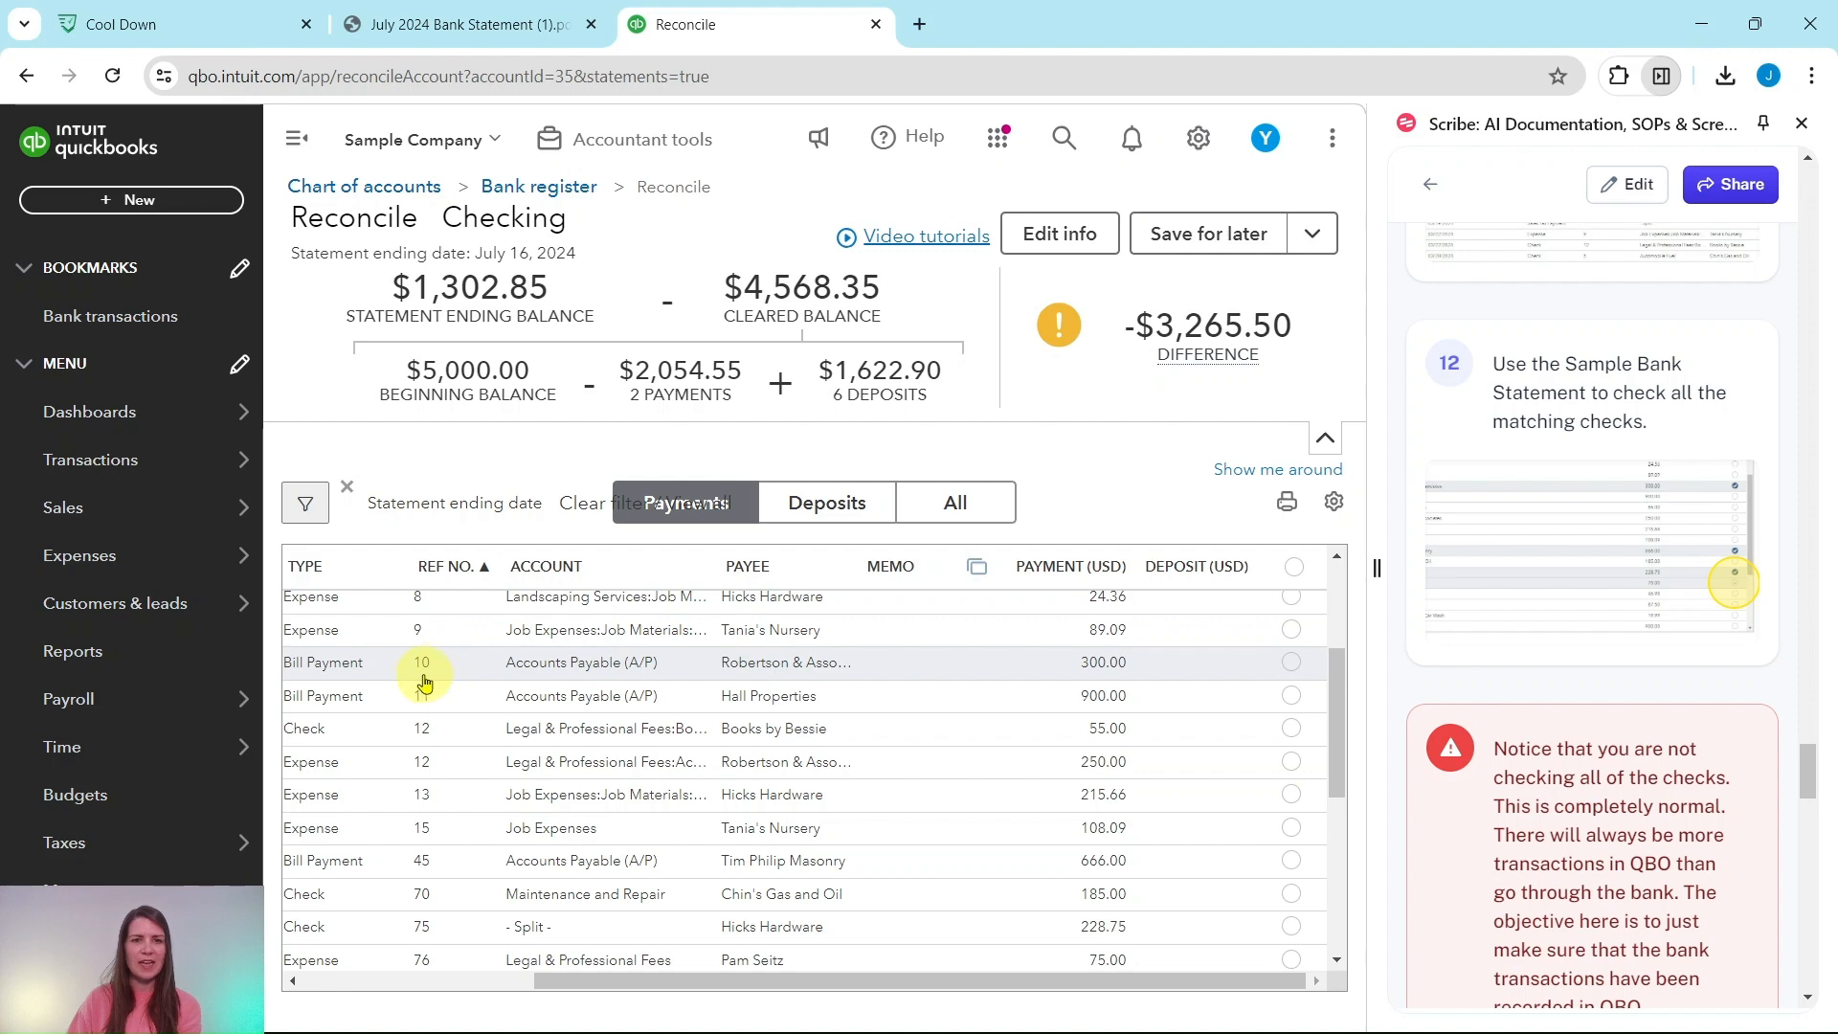
{"action": "left_click", "coordinate": [1289, 673]}
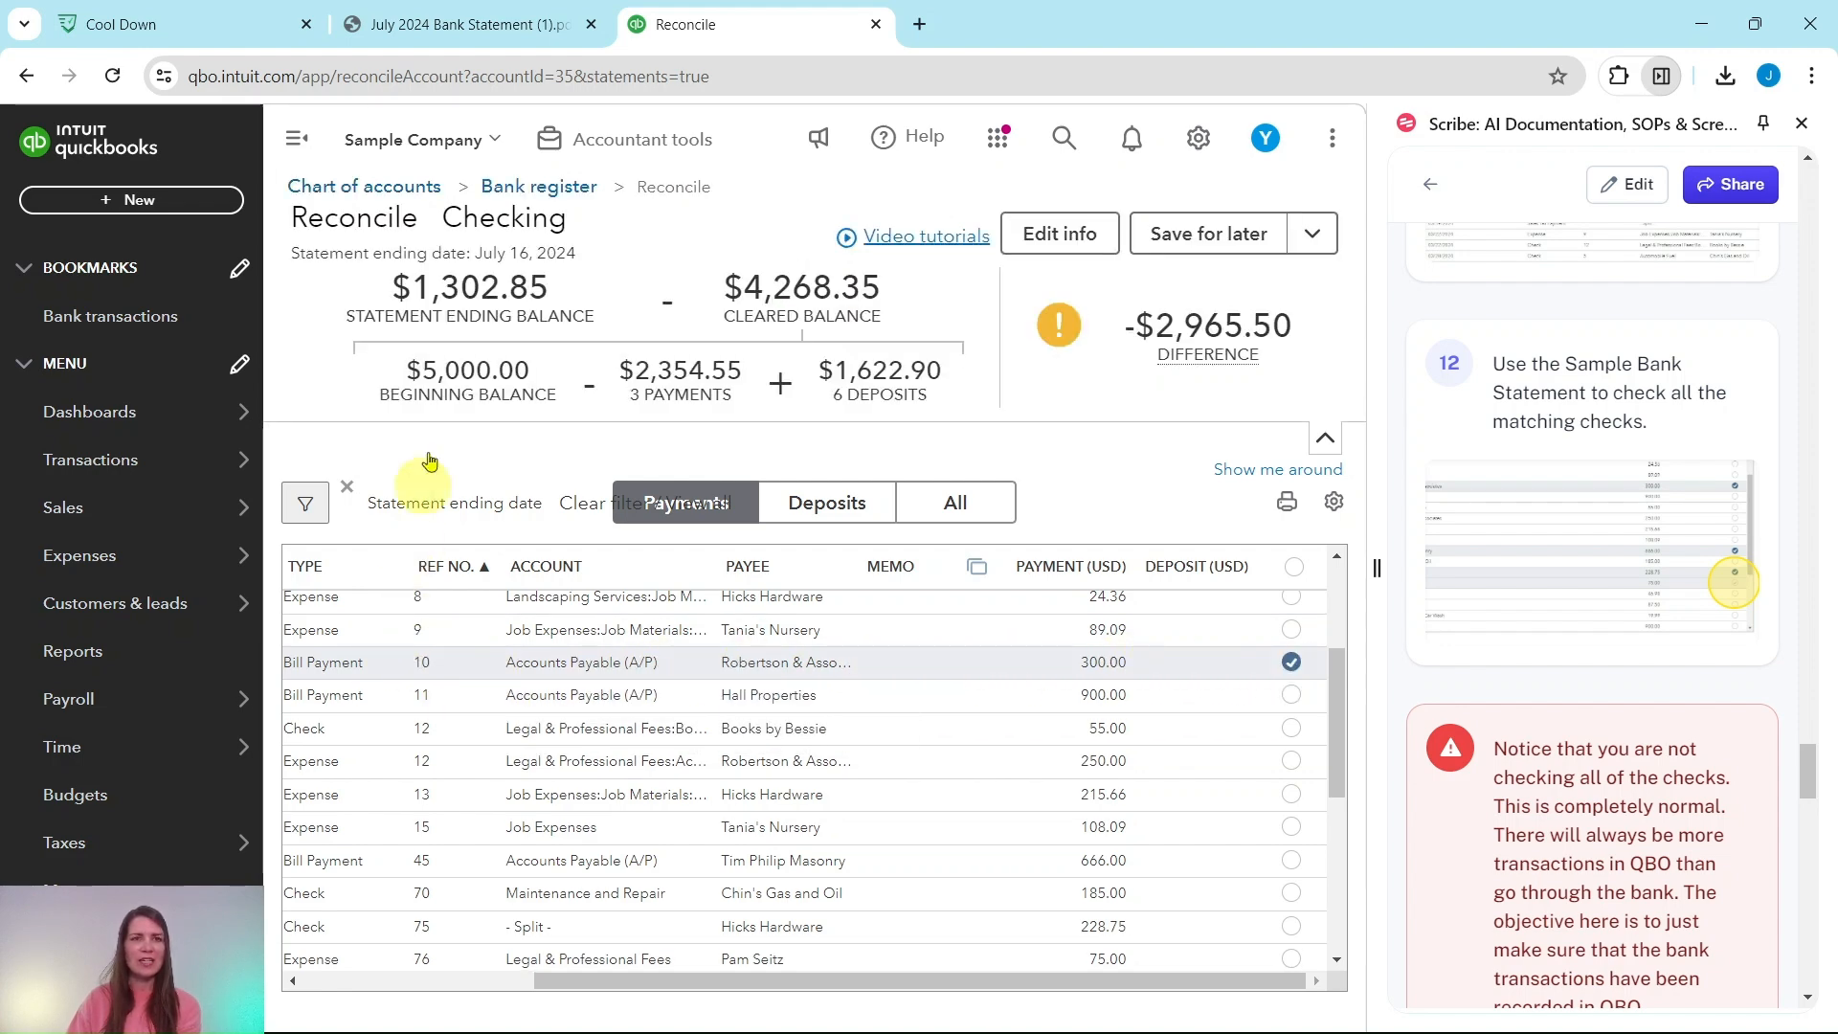
Step: Clear bill payment 45 ($666.00), check 75 ($228.75) and expense 76 ($75.00)
{"action": "left_click", "coordinate": [479, 26]}
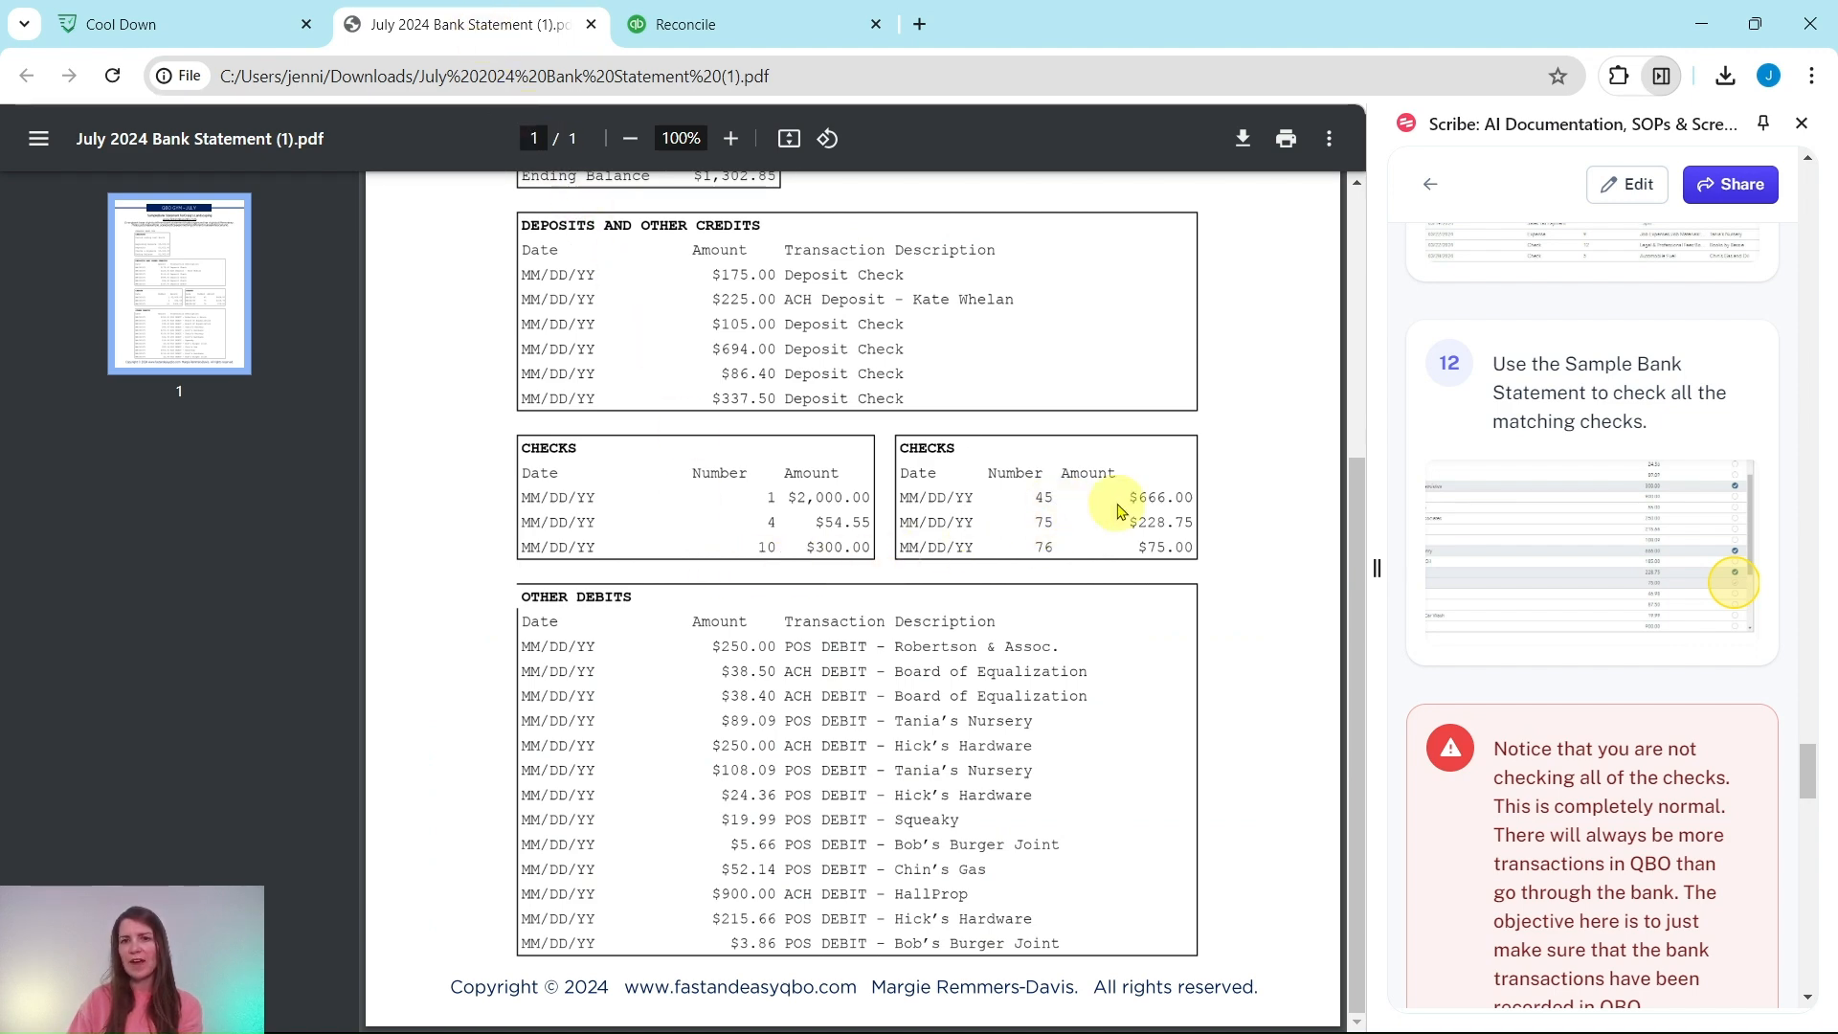
{"action": "left_click", "coordinate": [809, 32]}
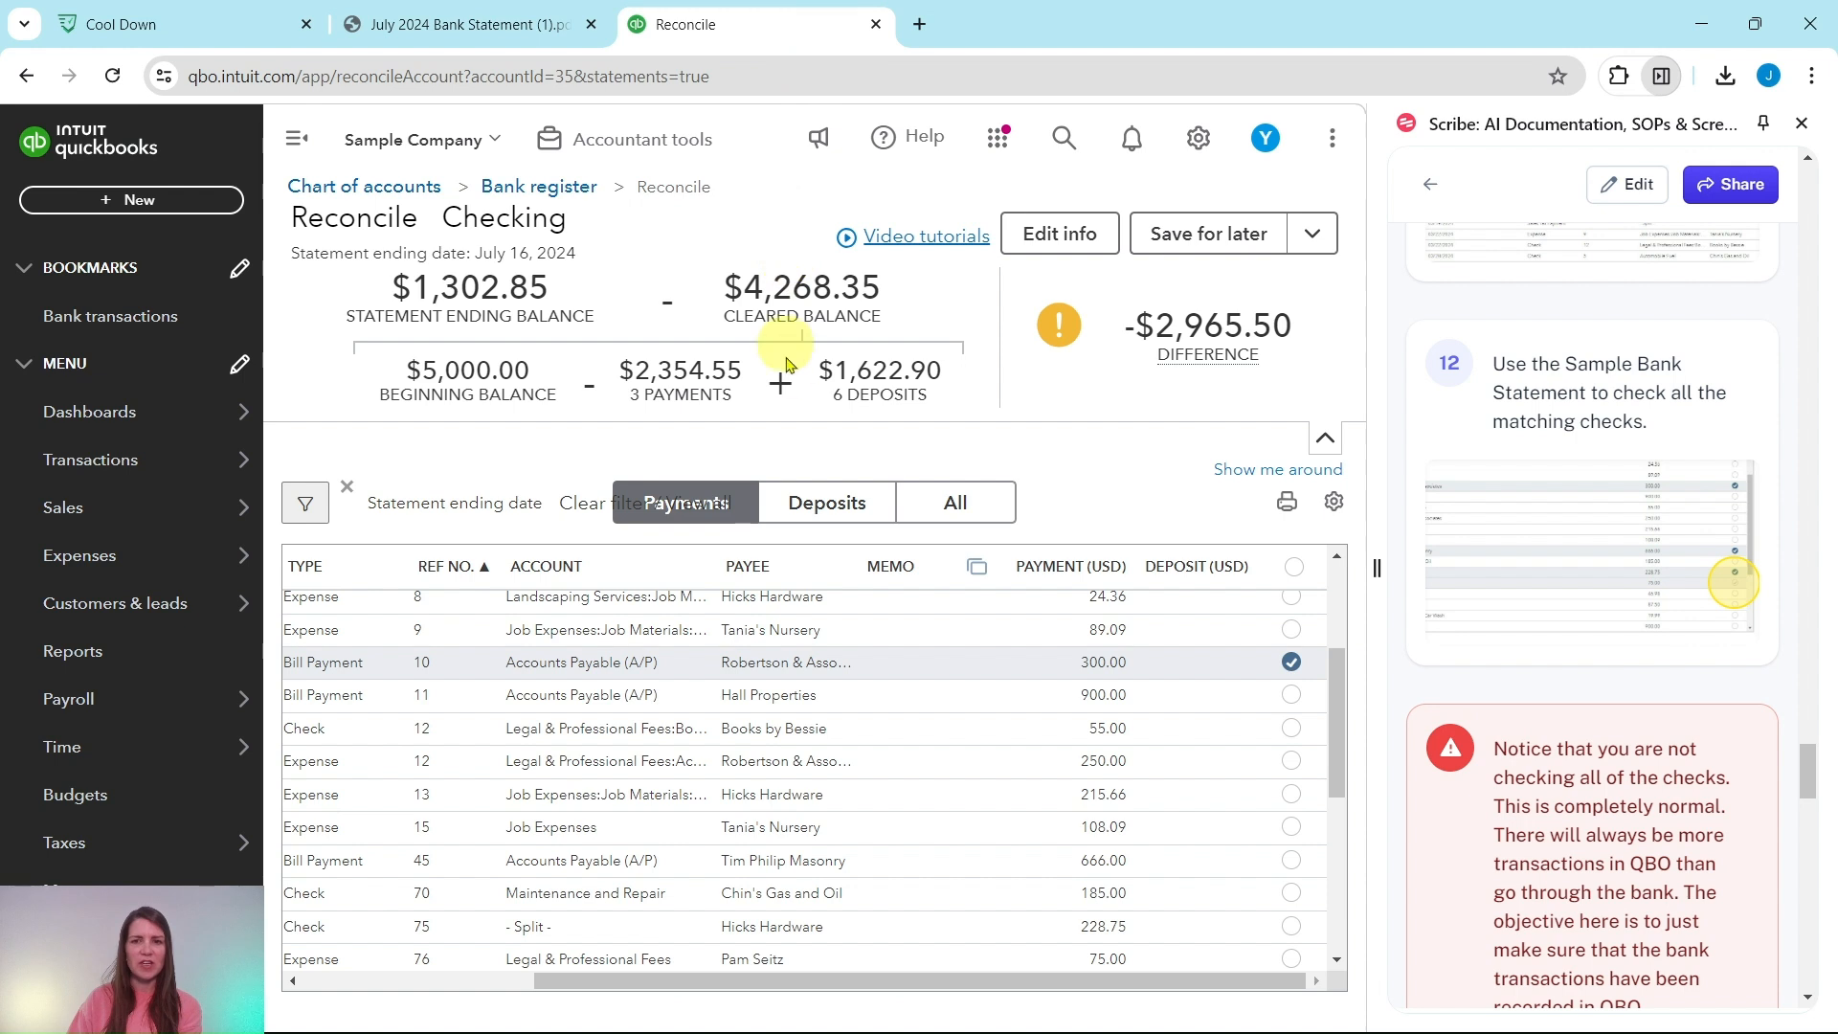
{"action": "scroll", "coordinate": [492, 642], "scroll_direction": "down", "scroll_amount": 3}
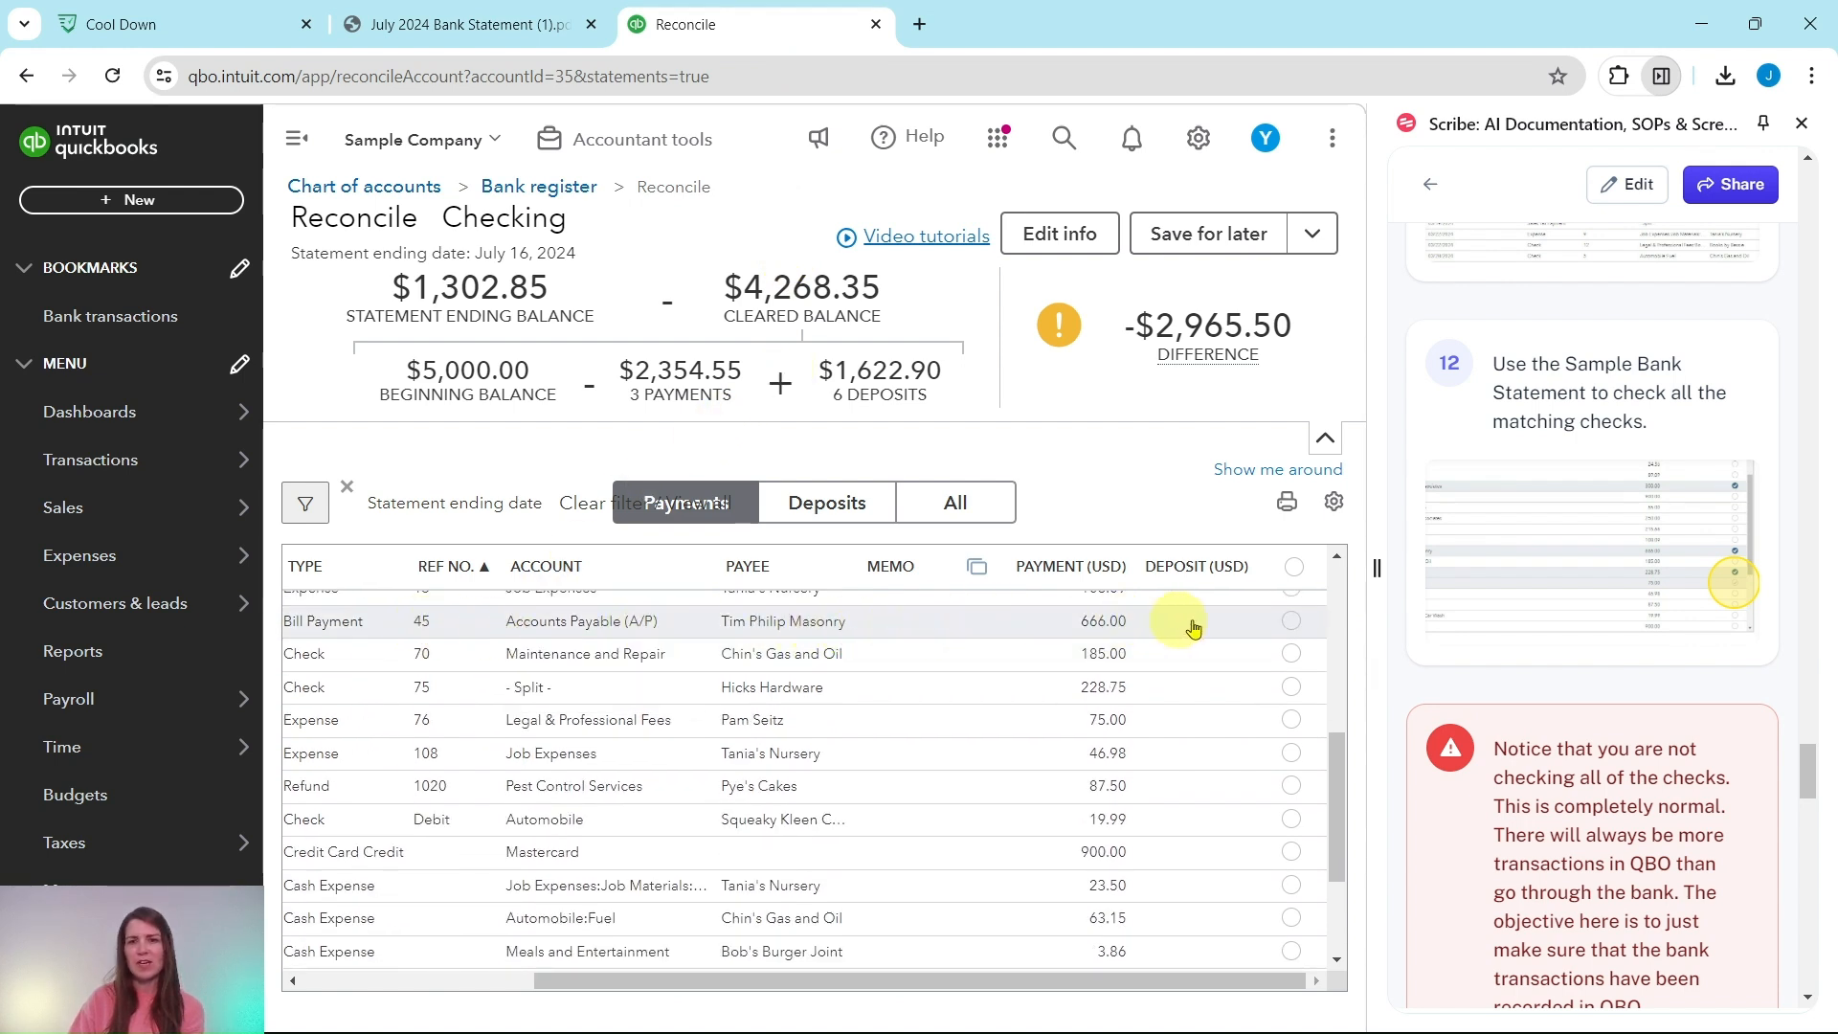
{"action": "left_click", "coordinate": [1293, 629]}
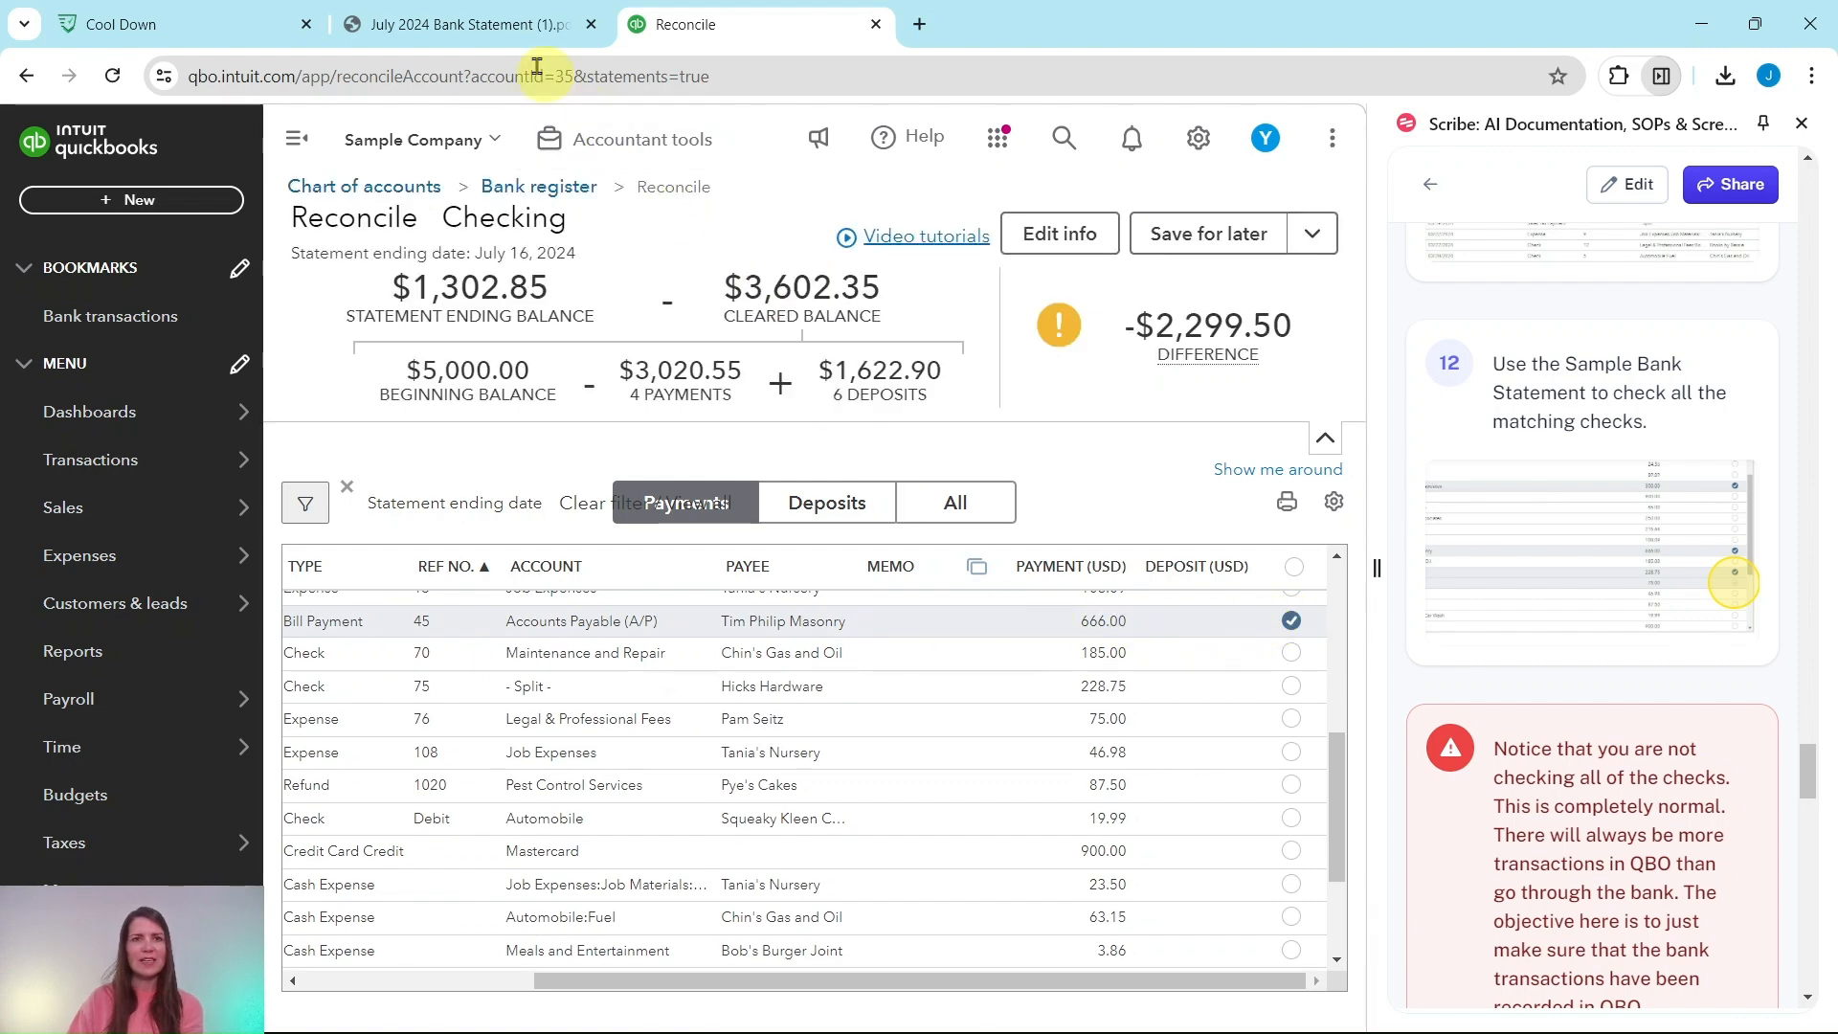
{"action": "left_click", "coordinate": [517, 27]}
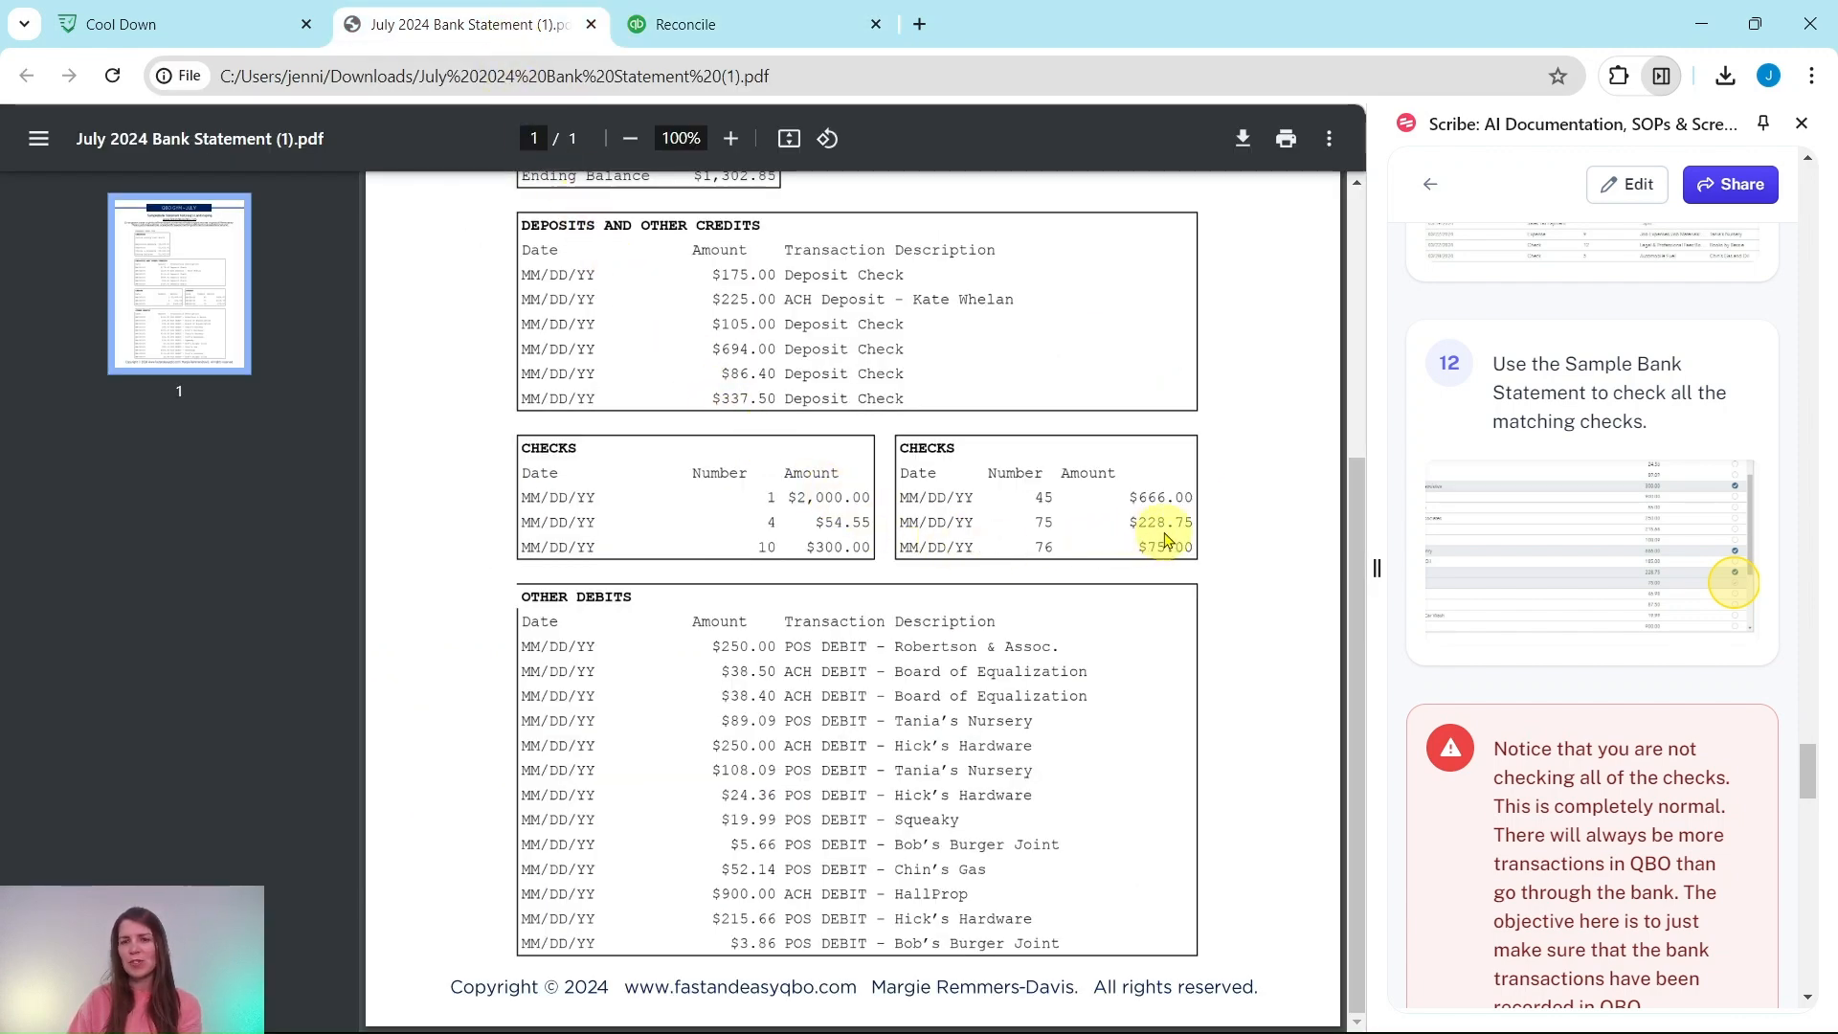
{"action": "left_click", "coordinate": [751, 26]}
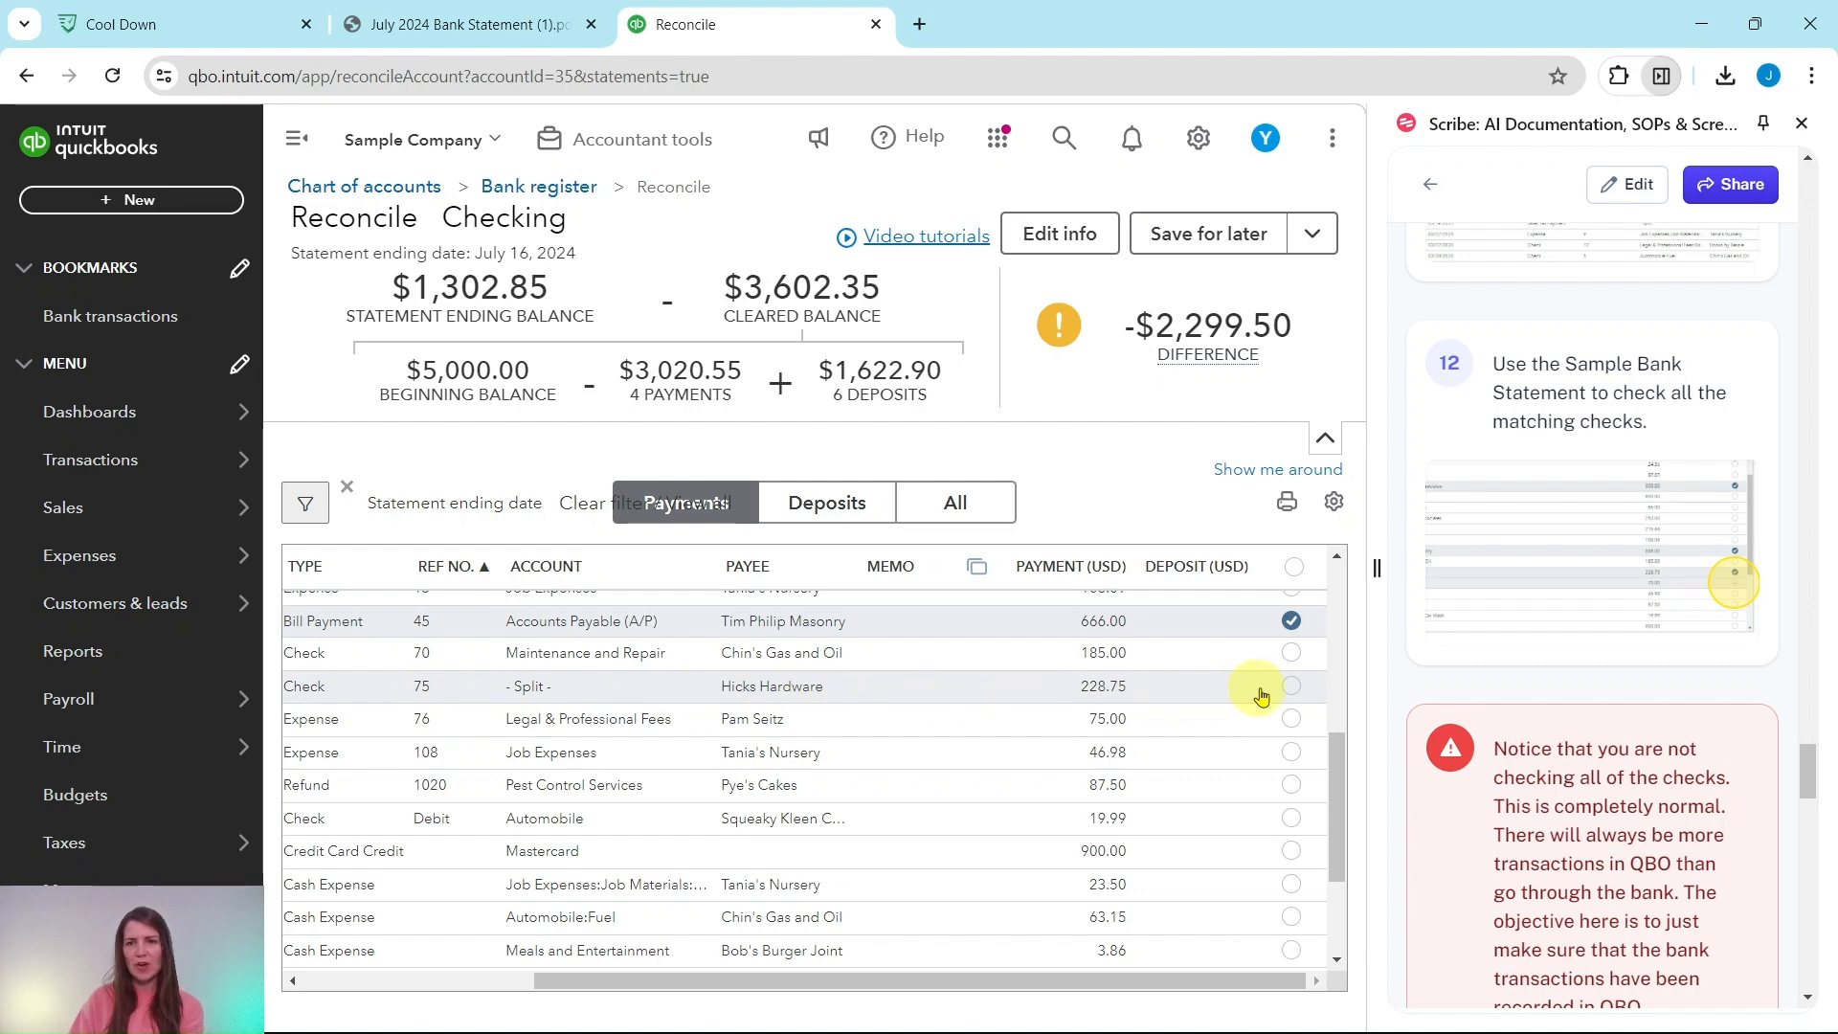
{"action": "left_click", "coordinate": [1291, 689]}
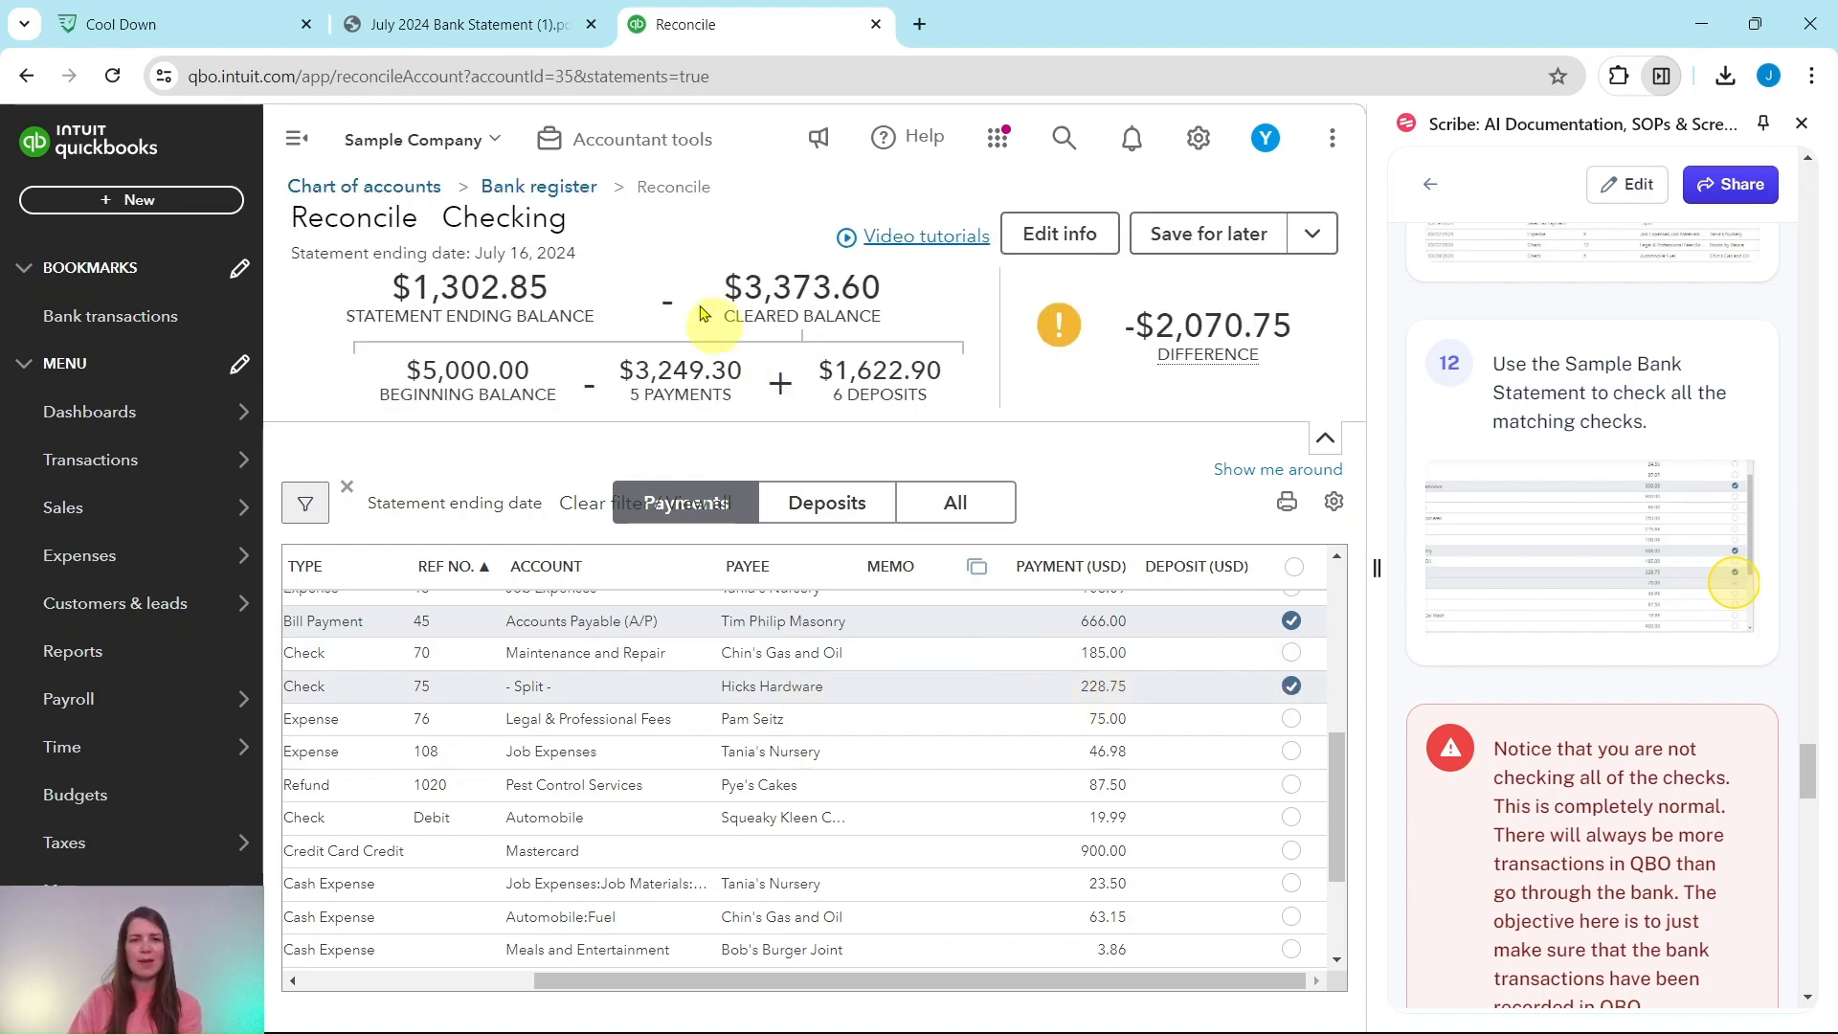
{"action": "left_click", "coordinate": [471, 28]}
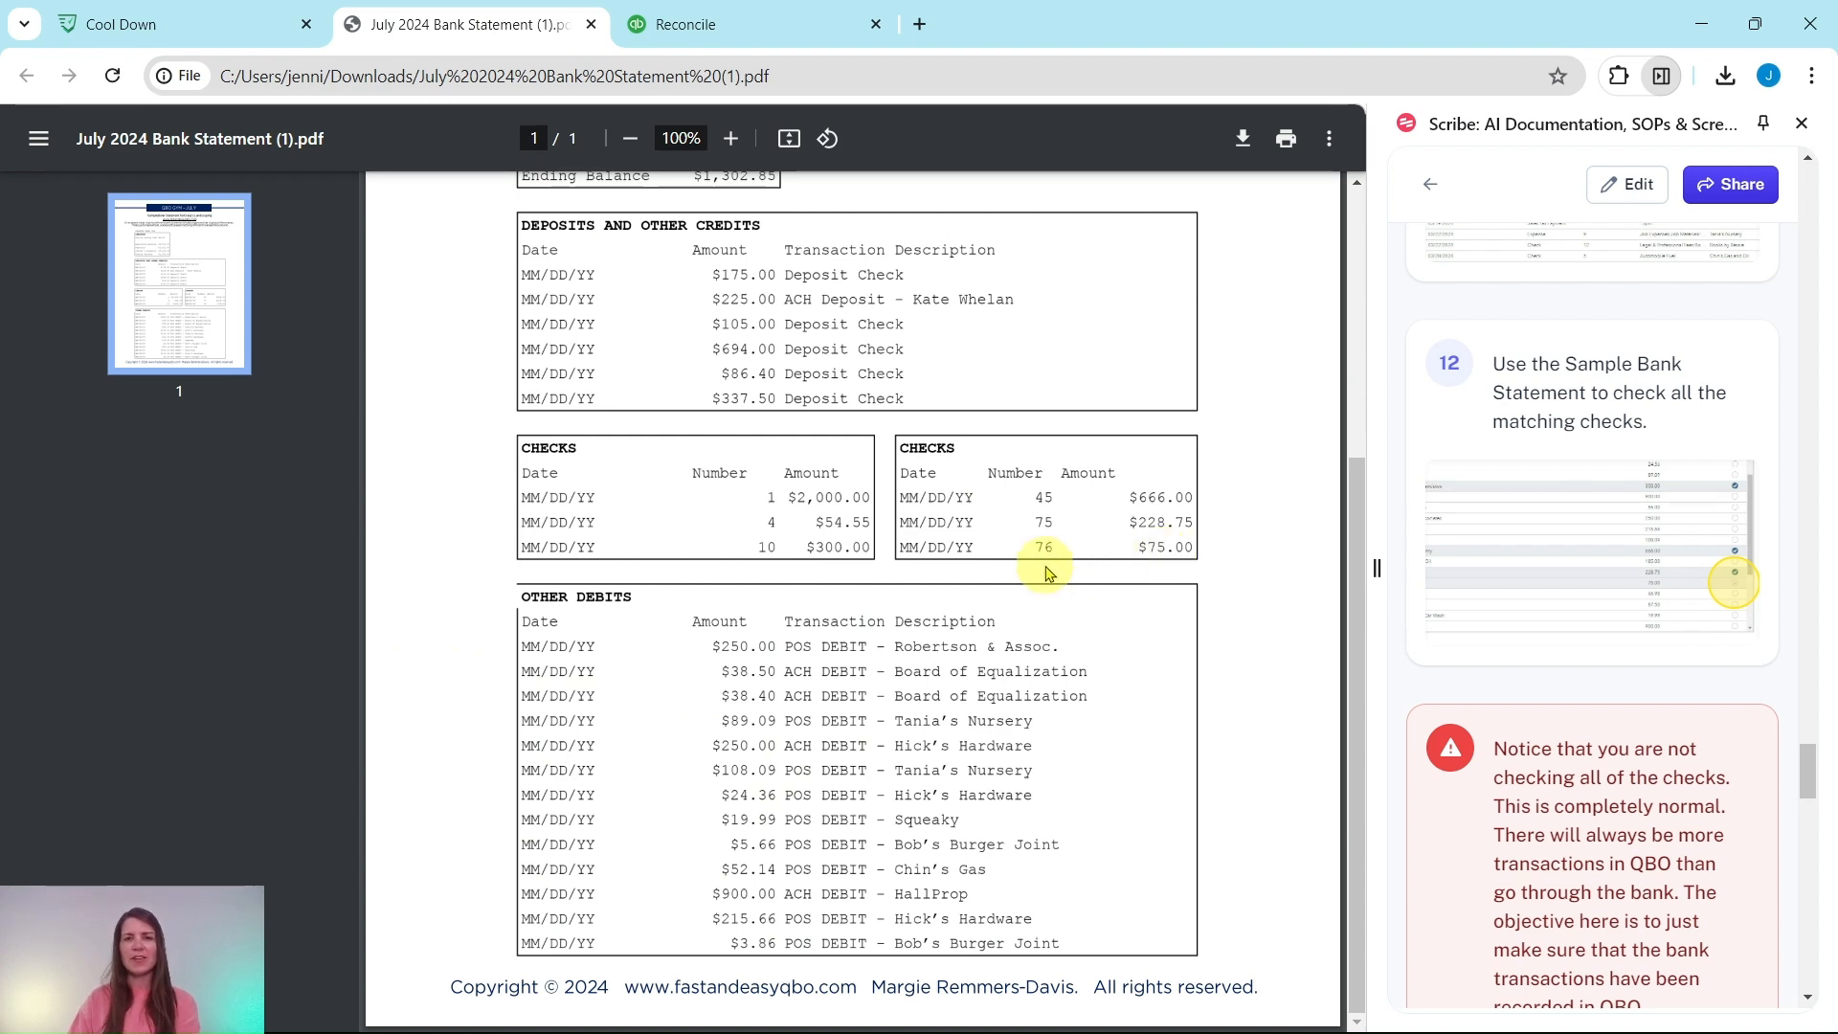
{"action": "left_click", "coordinate": [803, 31]}
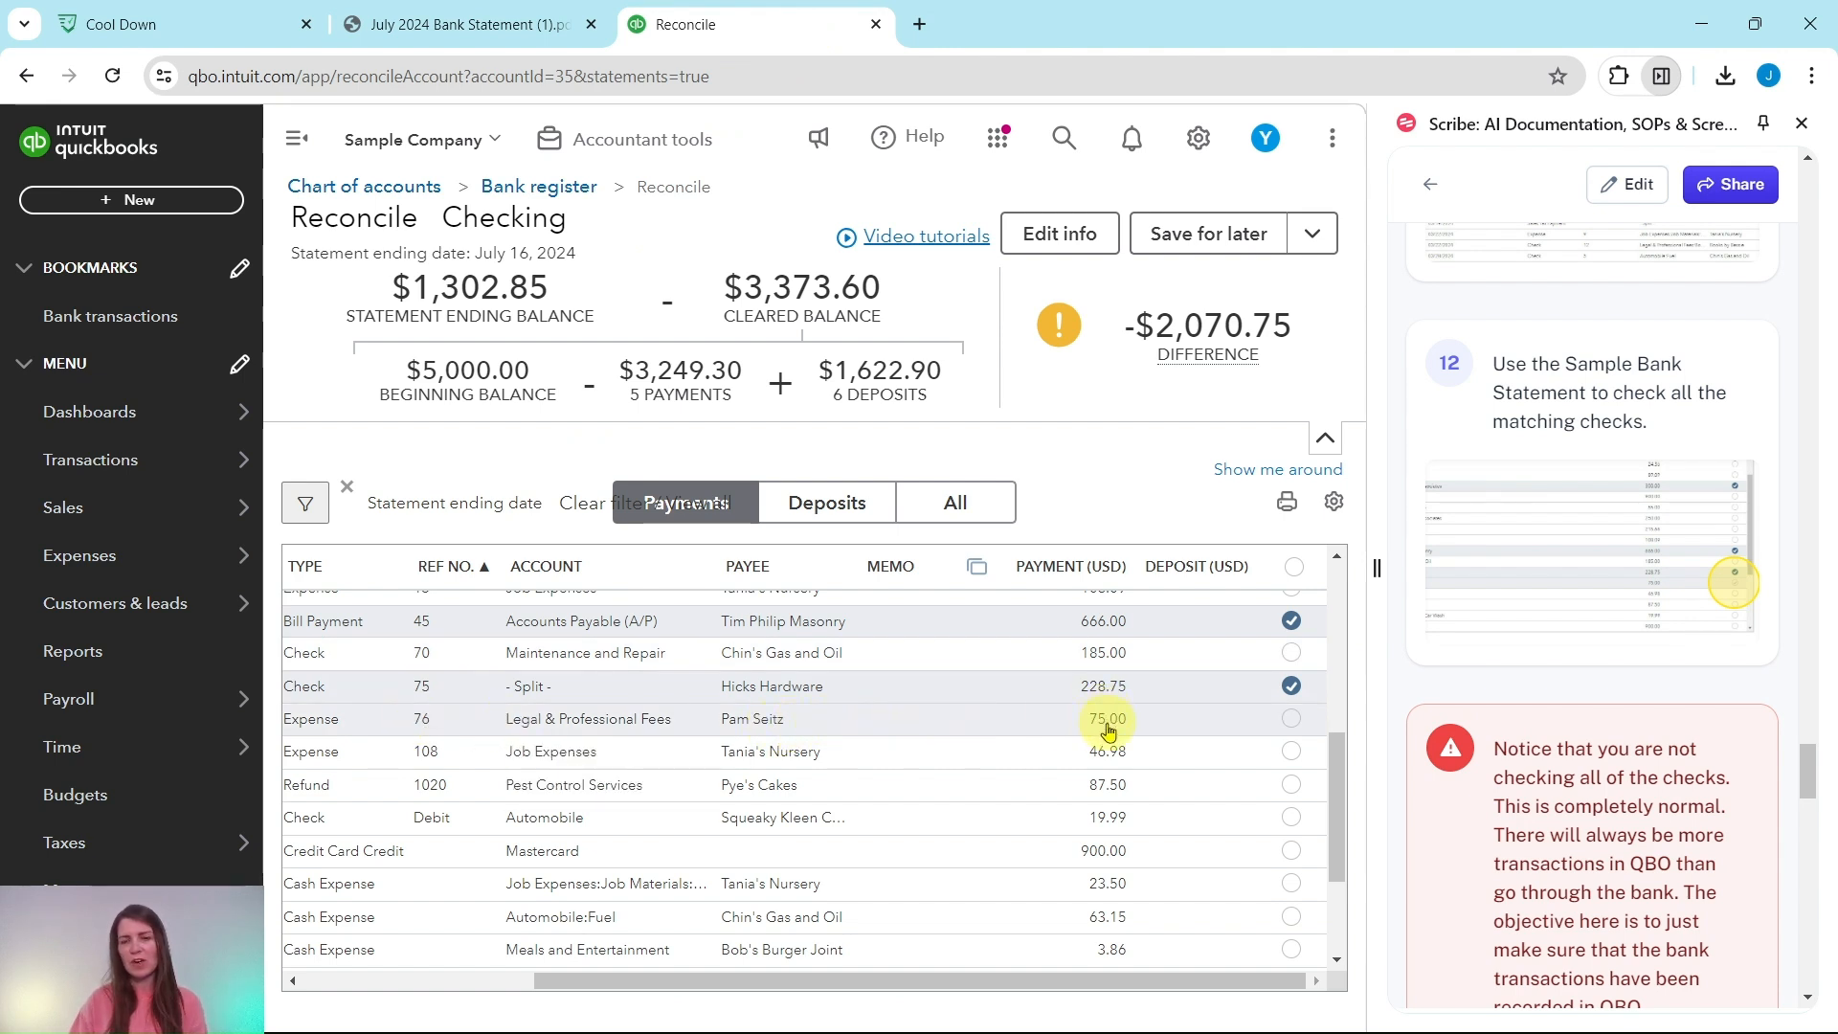
{"action": "left_click", "coordinate": [1291, 720]}
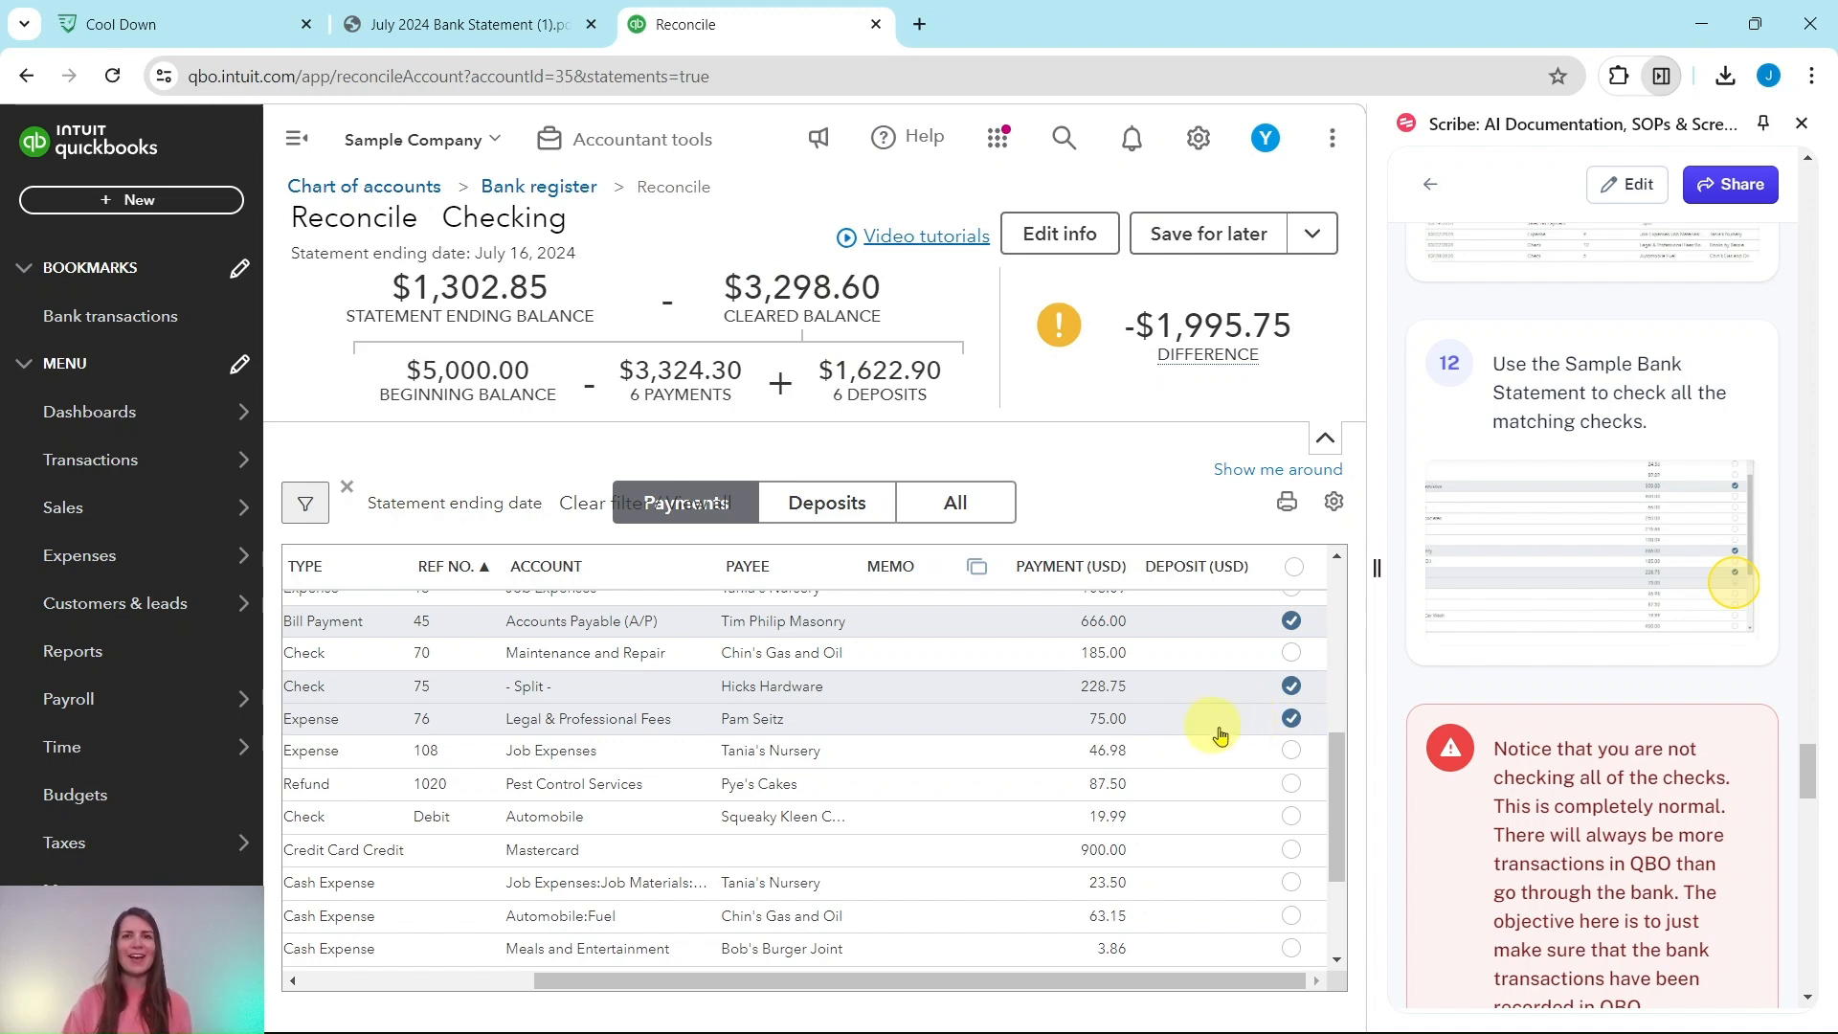
Step: After a glance at the statement PDF, scroll the payments table to its top rows and leftmost columns so Date shows
{"action": "scroll", "coordinate": [1532, 747], "scroll_direction": "down", "scroll_amount": 4}
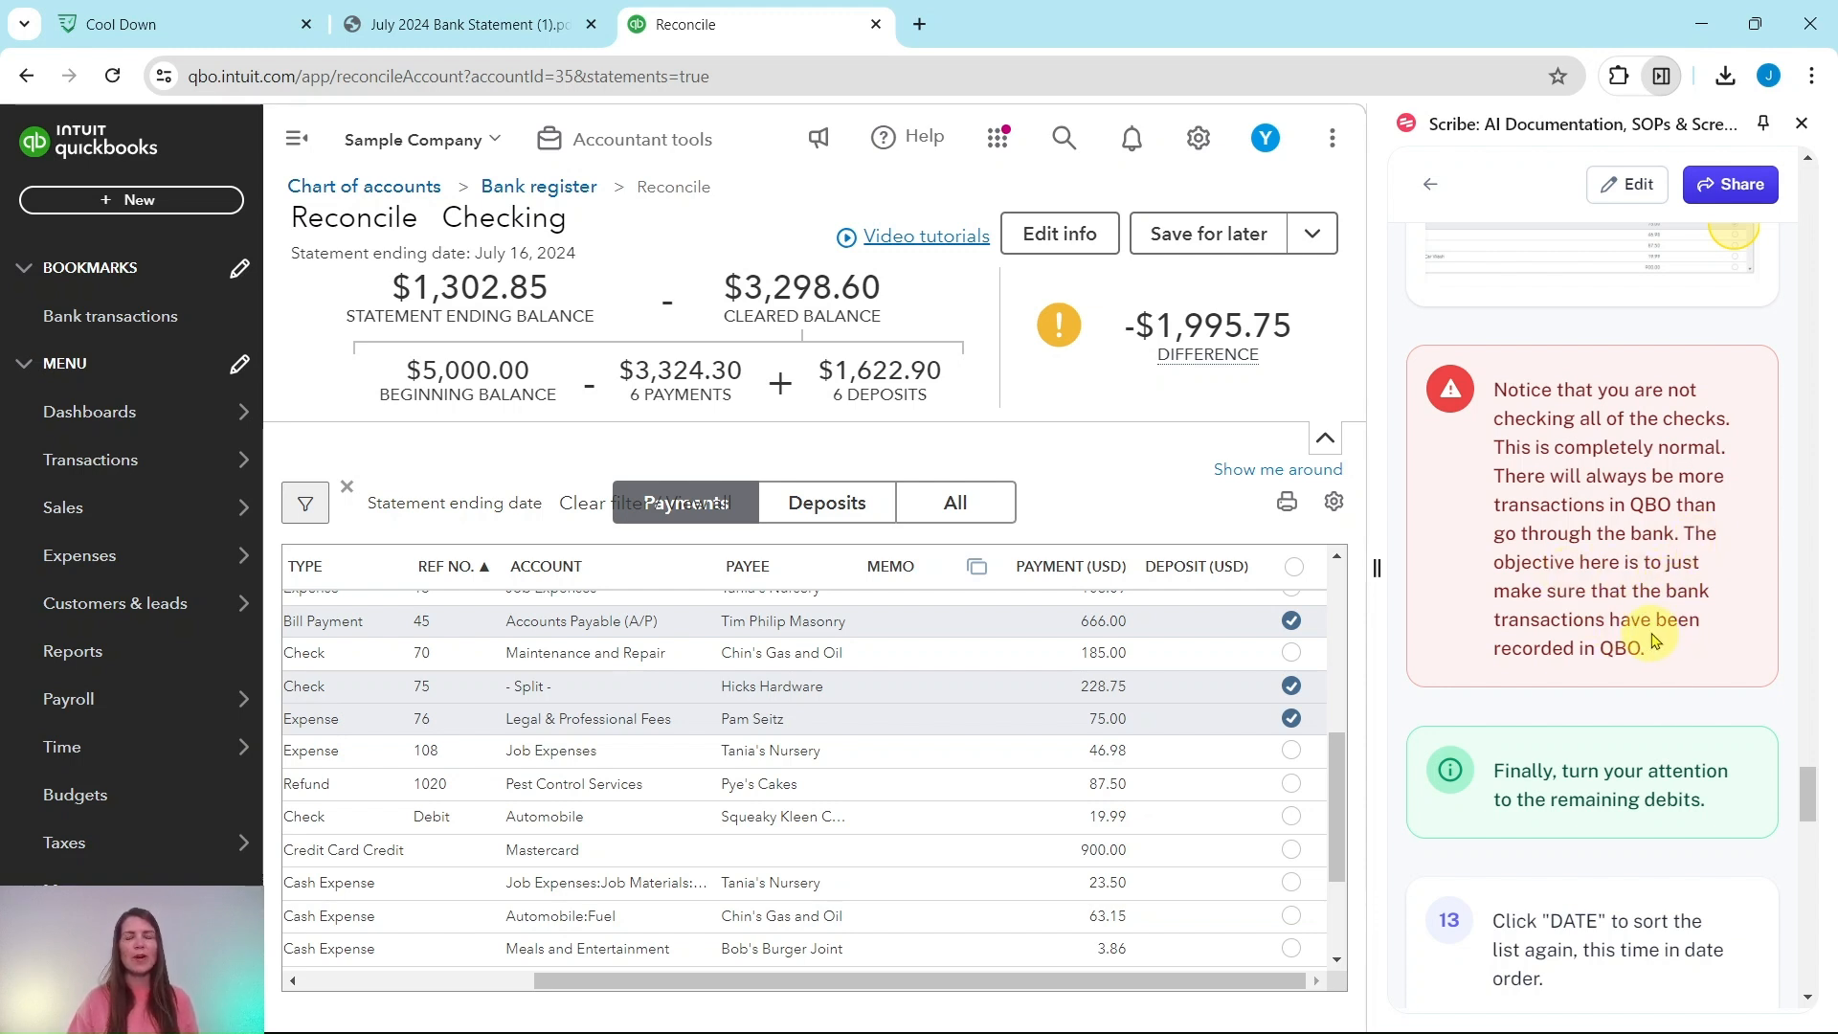
{"action": "scroll", "coordinate": [1641, 644], "scroll_direction": "down", "scroll_amount": 1}
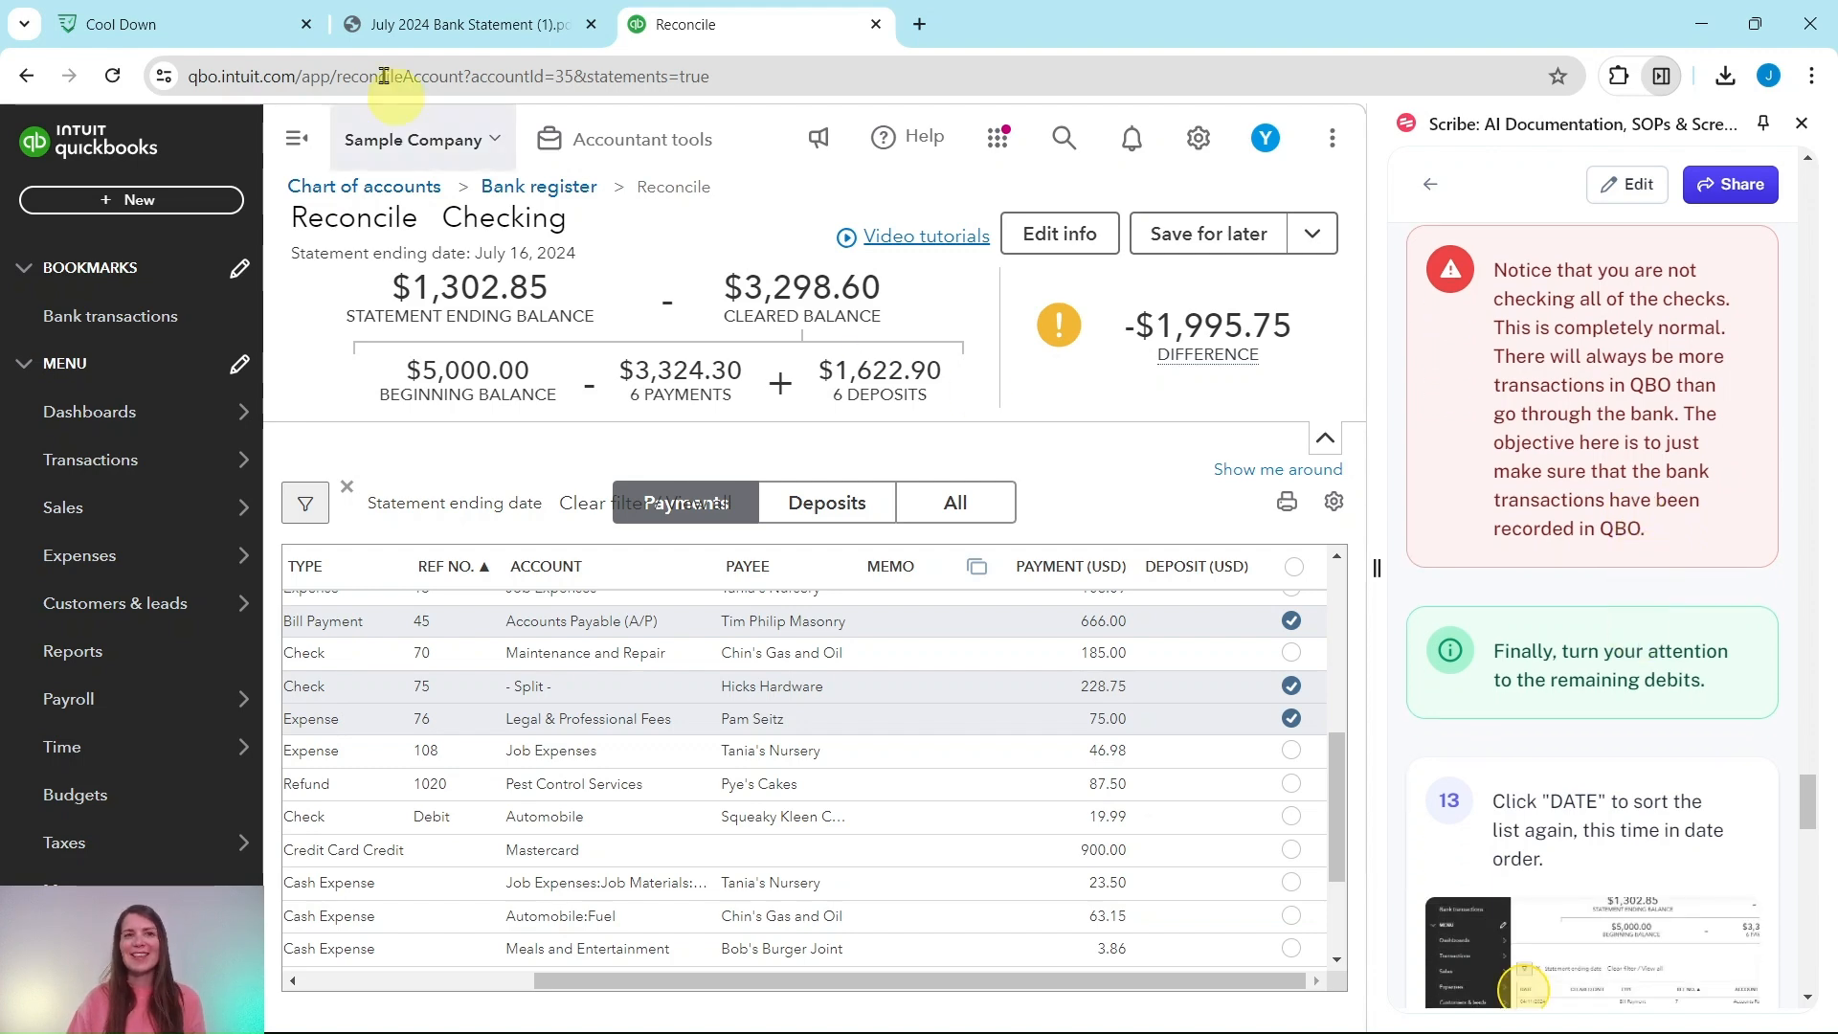
{"action": "left_click", "coordinate": [440, 24]}
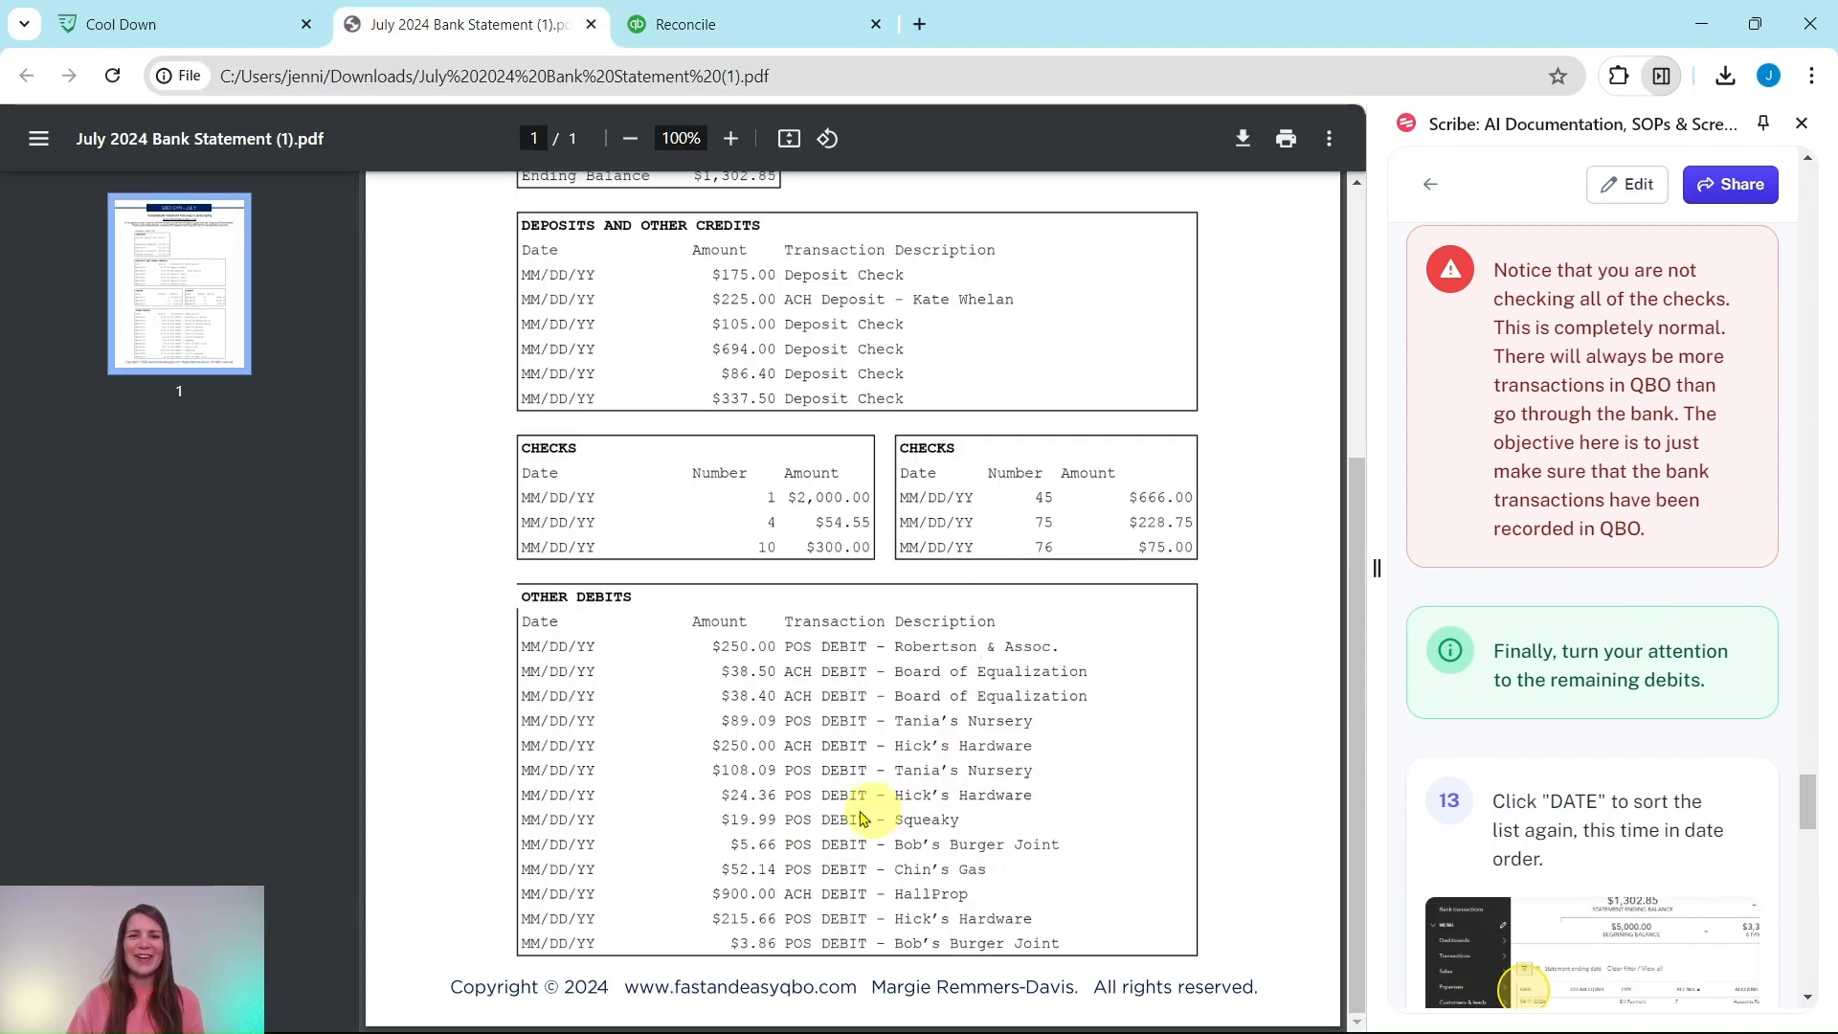
{"action": "left_click", "coordinate": [795, 26]}
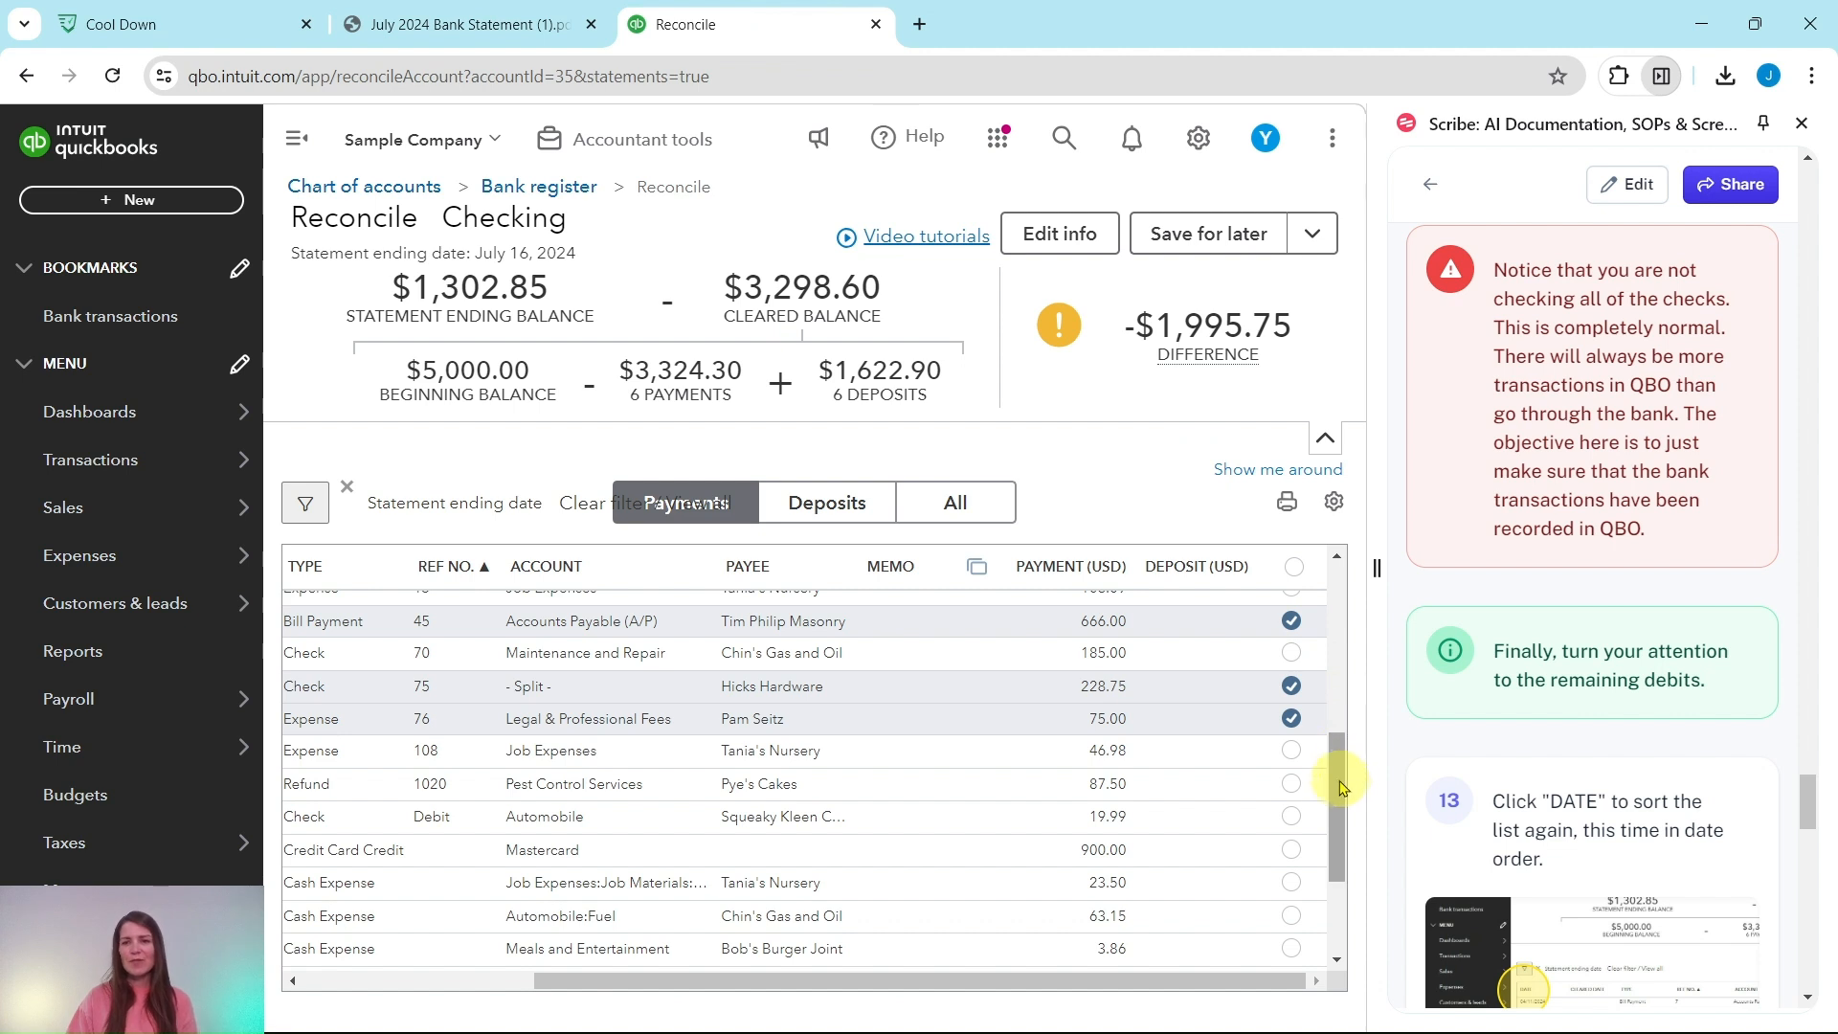
{"action": "left_click_drag", "start_coordinate": [1339, 790], "coordinate": [1344, 599]}
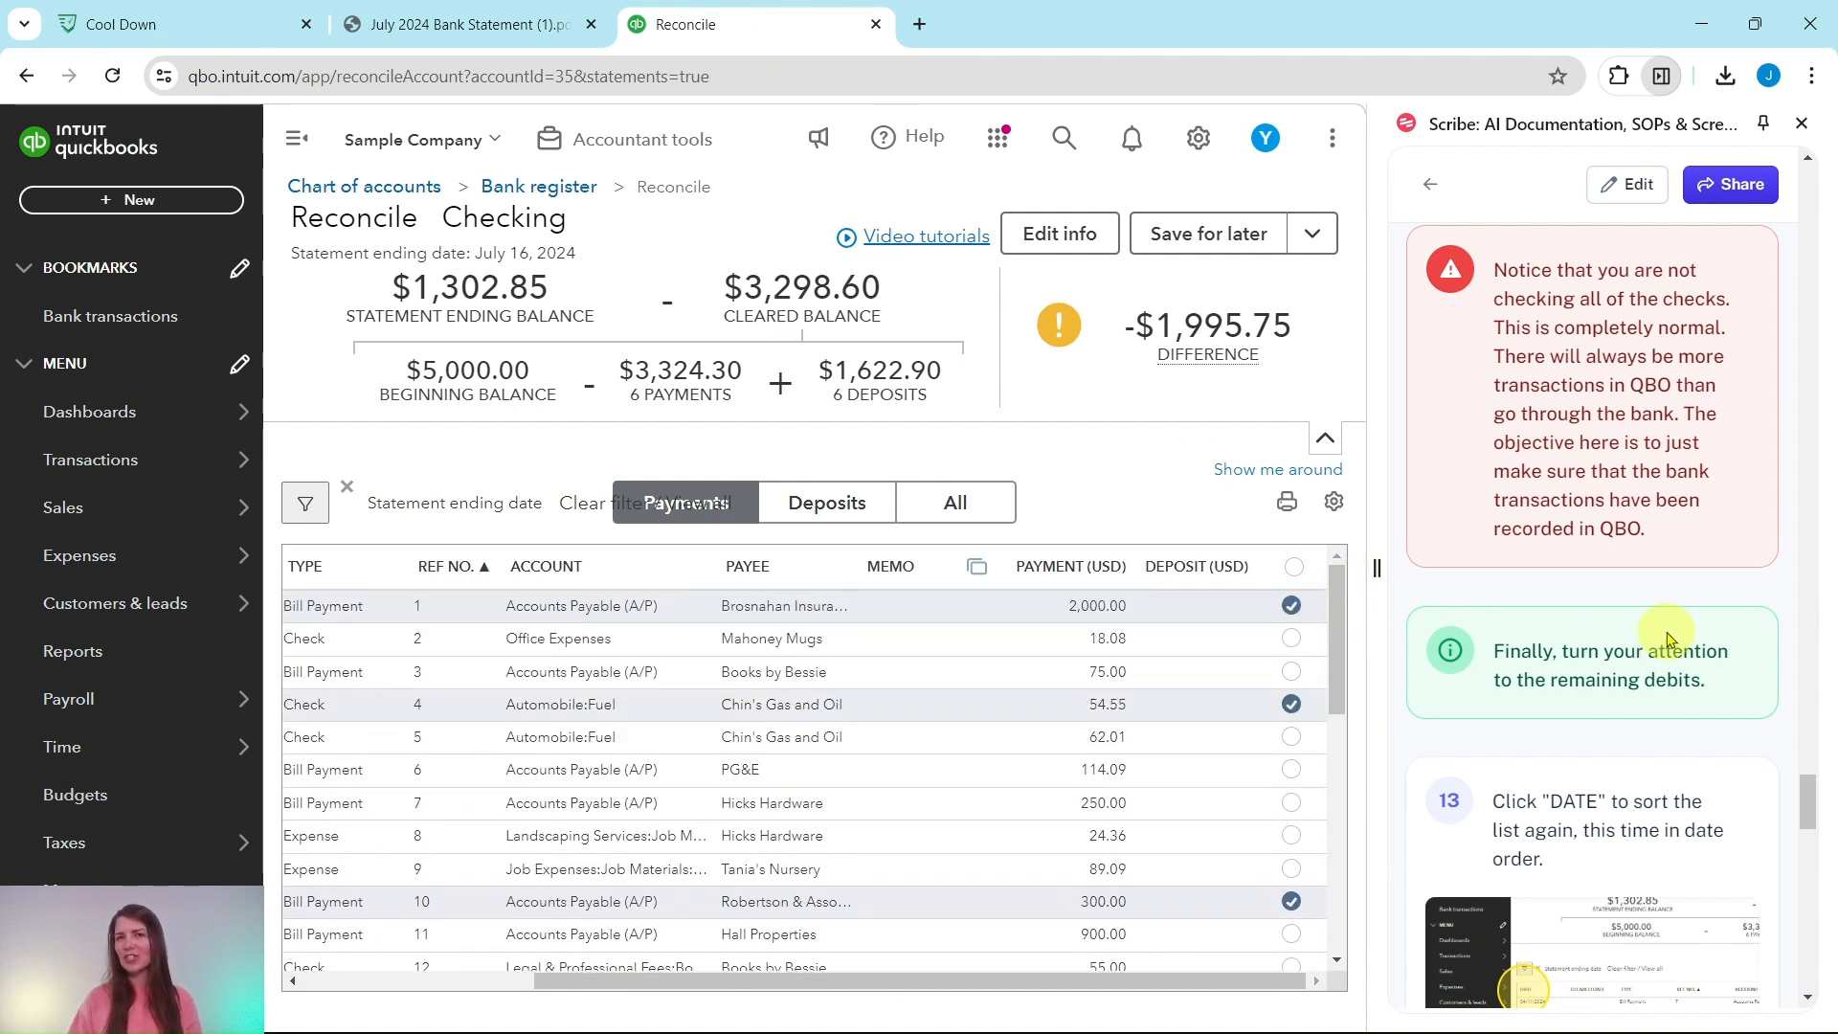
{"action": "scroll", "coordinate": [1657, 648], "scroll_direction": "down", "scroll_amount": 5}
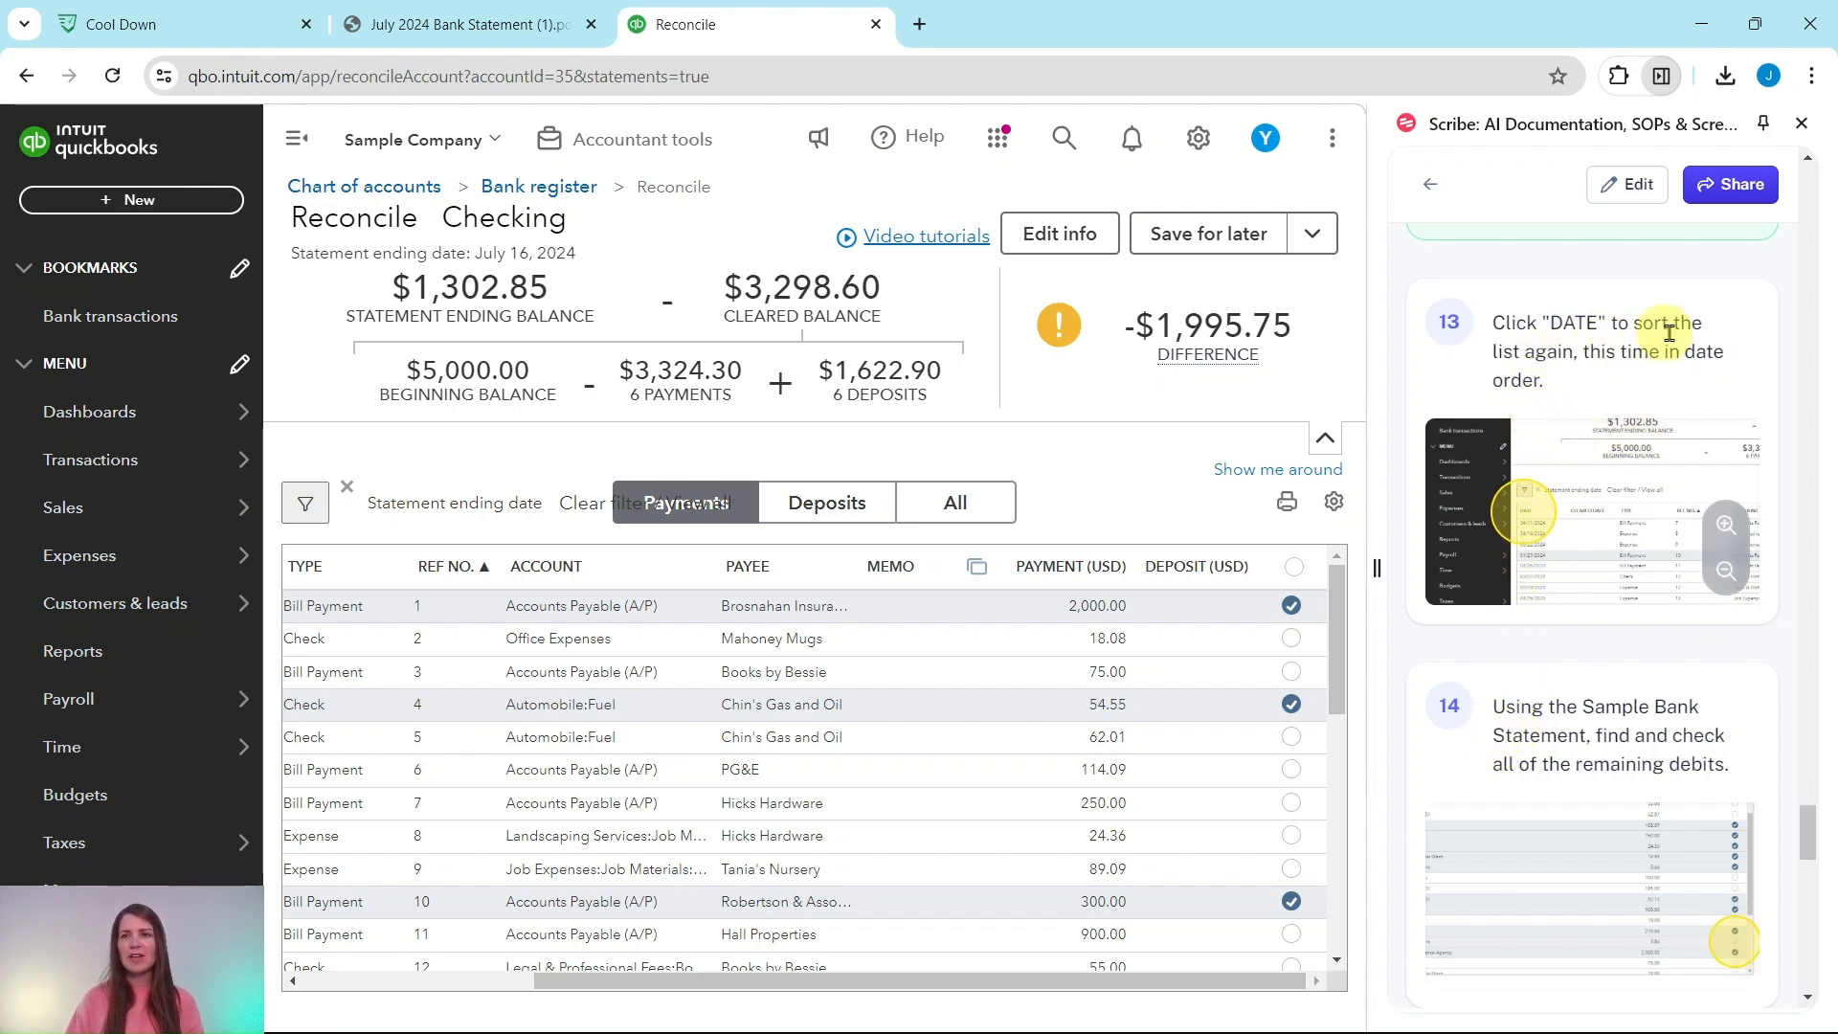
{"action": "left_click_drag", "start_coordinate": [1211, 989], "coordinate": [808, 989]}
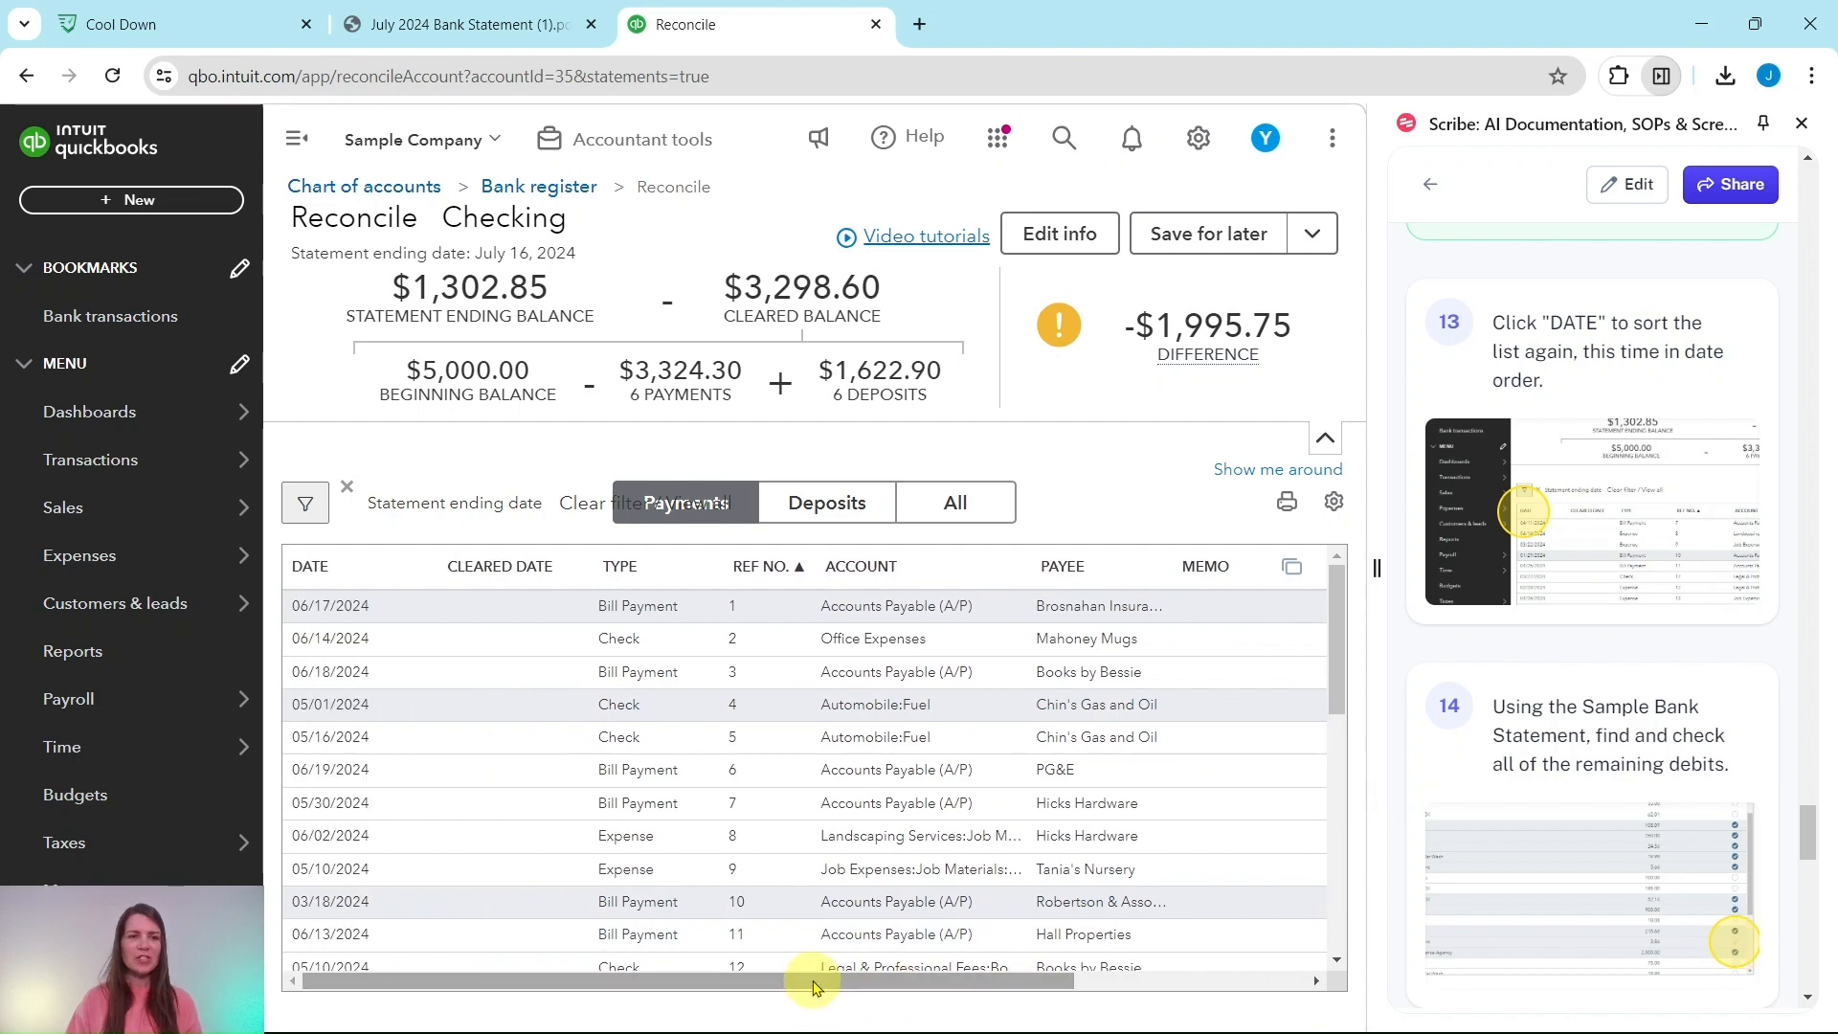
Step: Sort the payments by date, oldest first from 03/18/2024, checking them against the statement's debits
{"action": "left_click", "coordinate": [305, 573]}
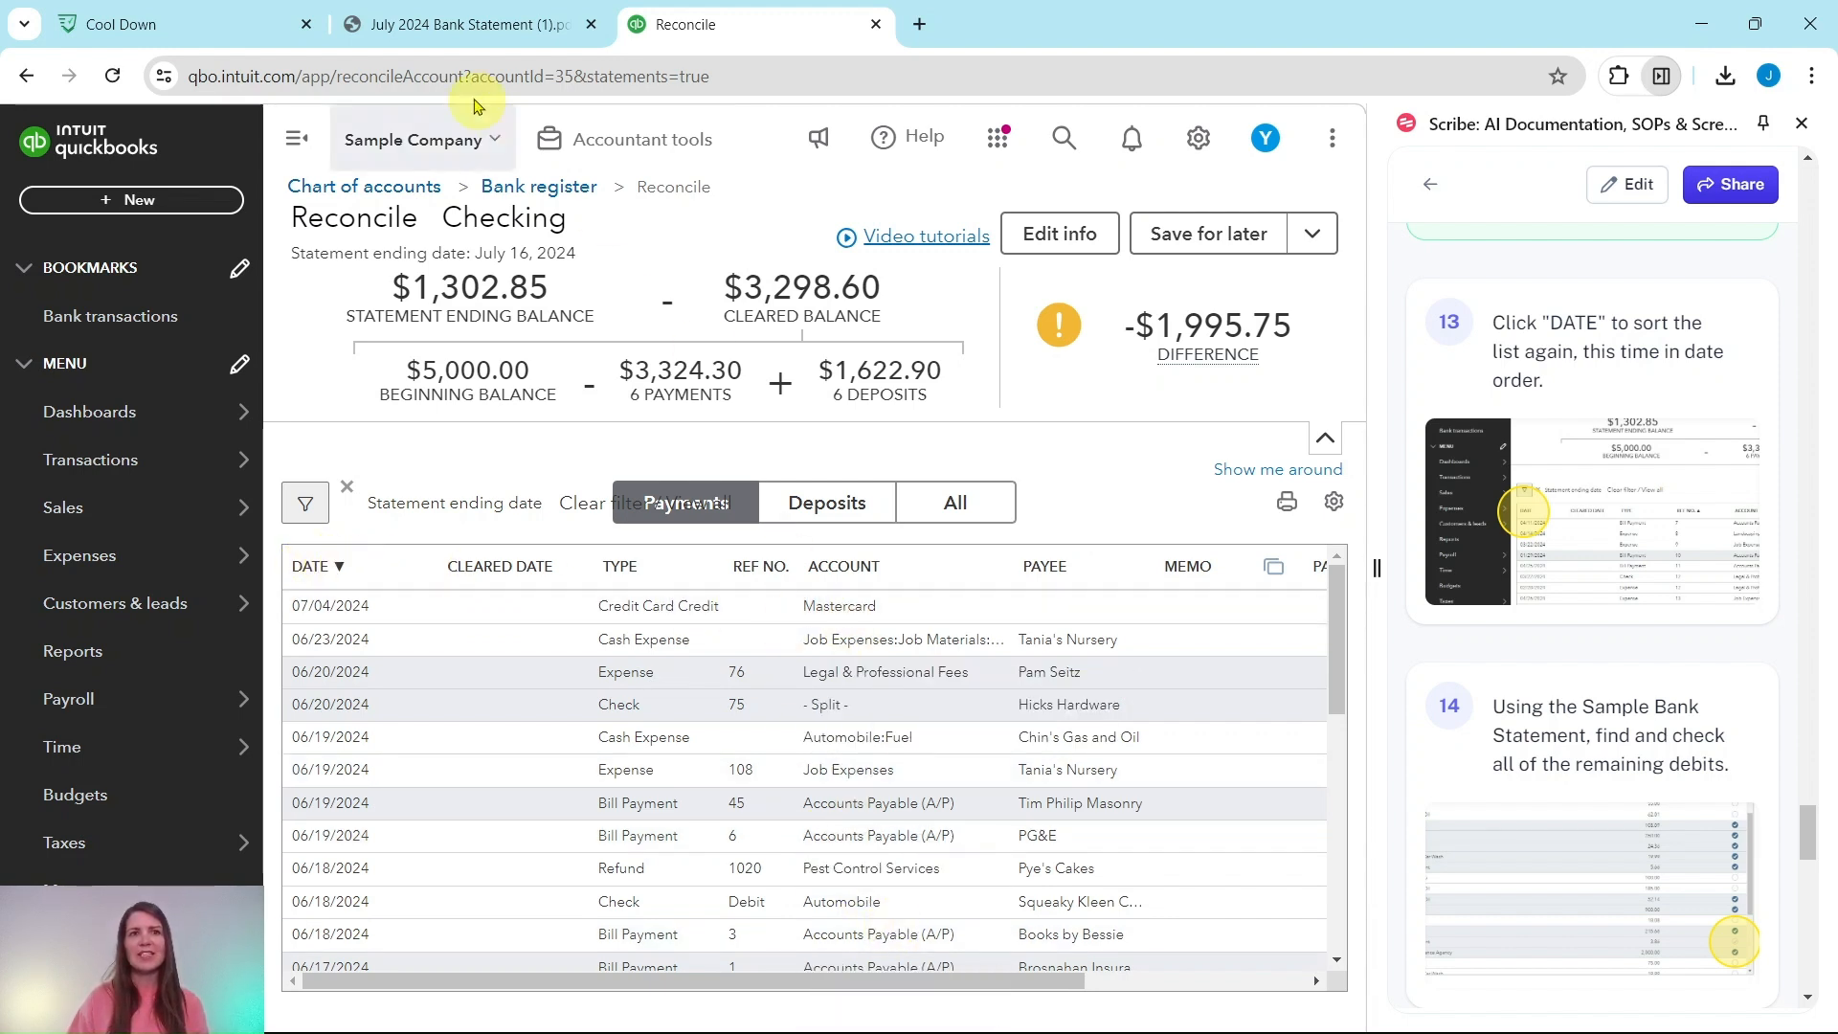
{"action": "left_click", "coordinate": [441, 28]}
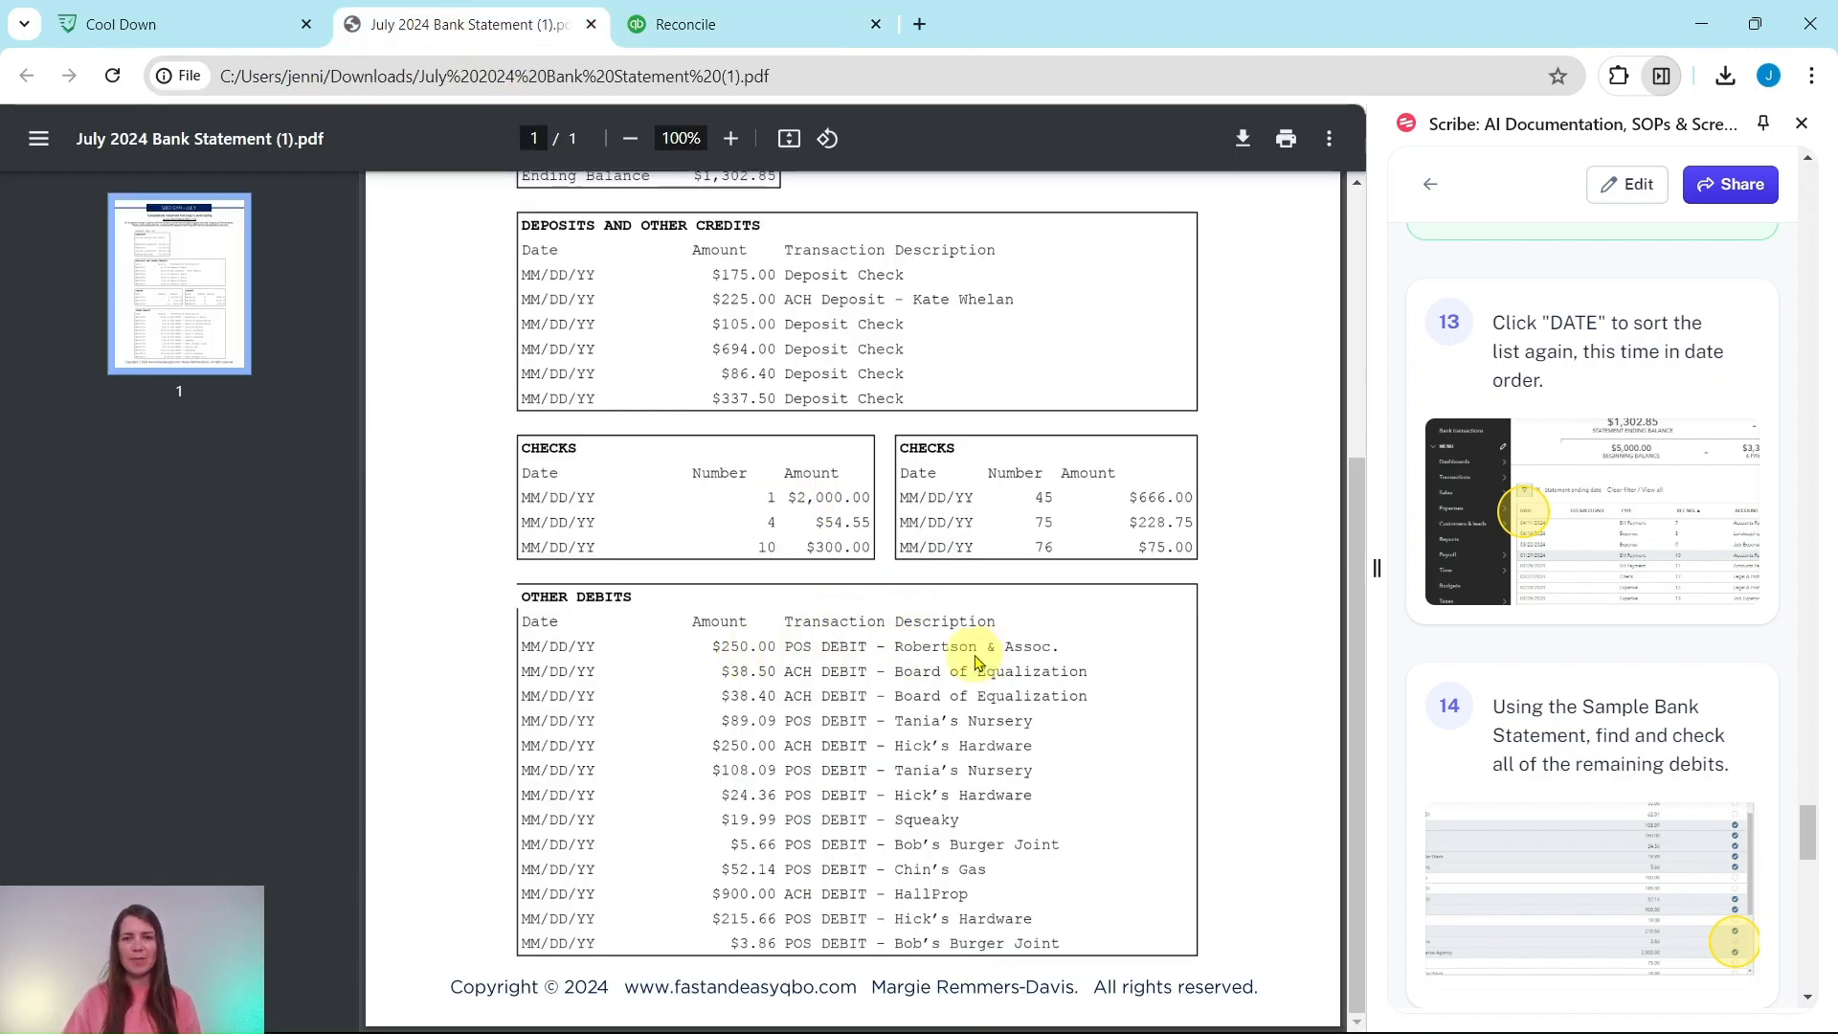
{"action": "left_click", "coordinate": [767, 31]}
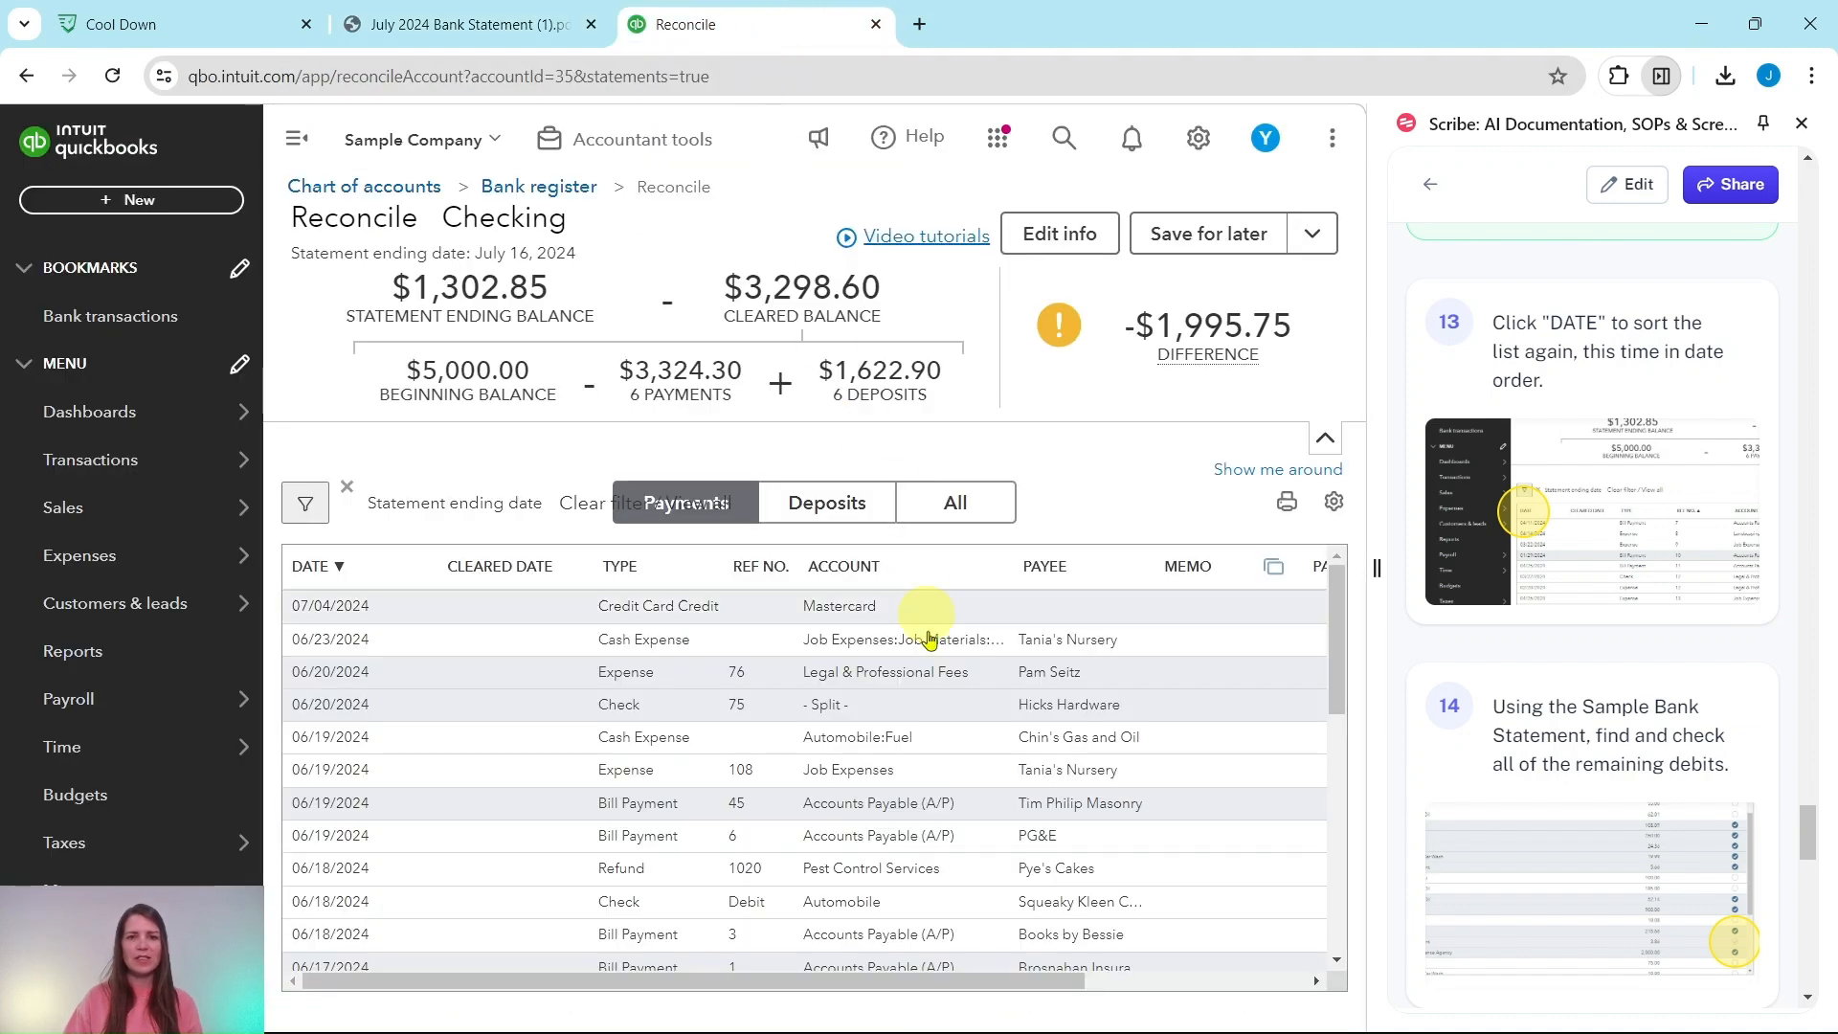
{"action": "left_click_drag", "start_coordinate": [1054, 982], "coordinate": [1274, 991]}
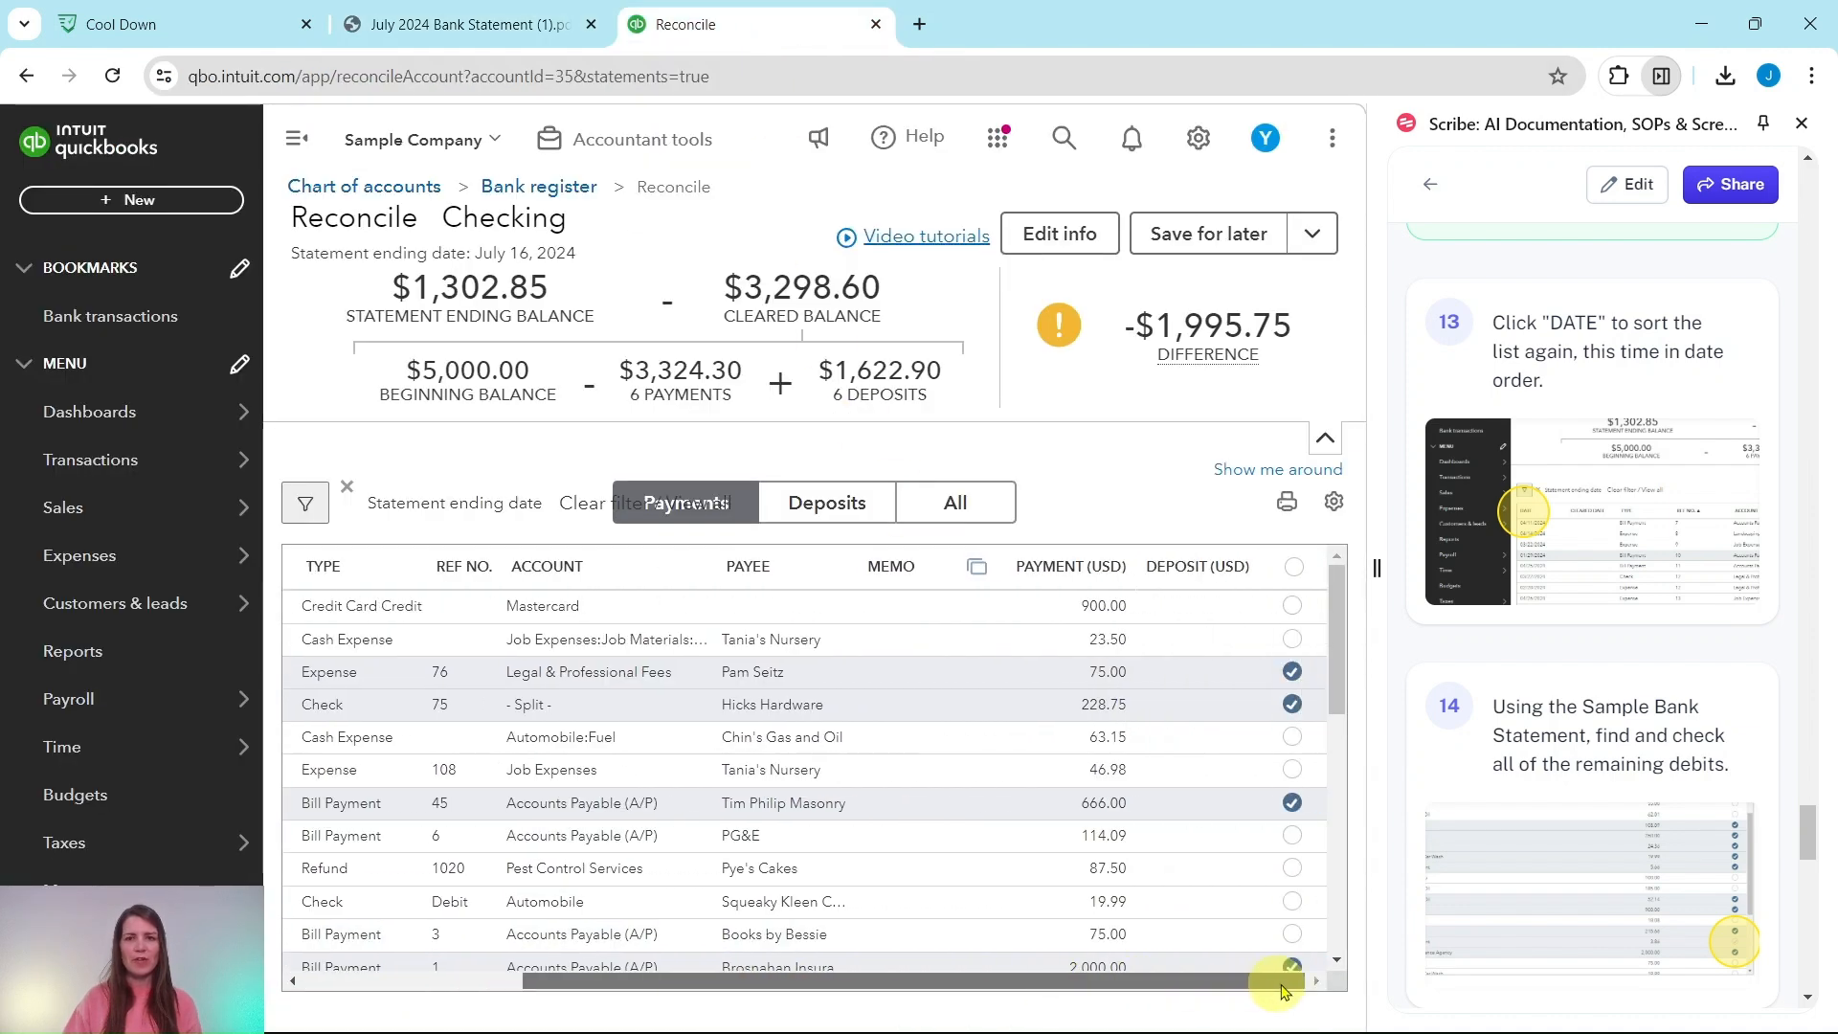
{"action": "scroll", "coordinate": [1211, 709], "scroll_direction": "down", "scroll_amount": 2}
{"action": "scroll", "coordinate": [1211, 708], "scroll_direction": "down", "scroll_amount": 8}
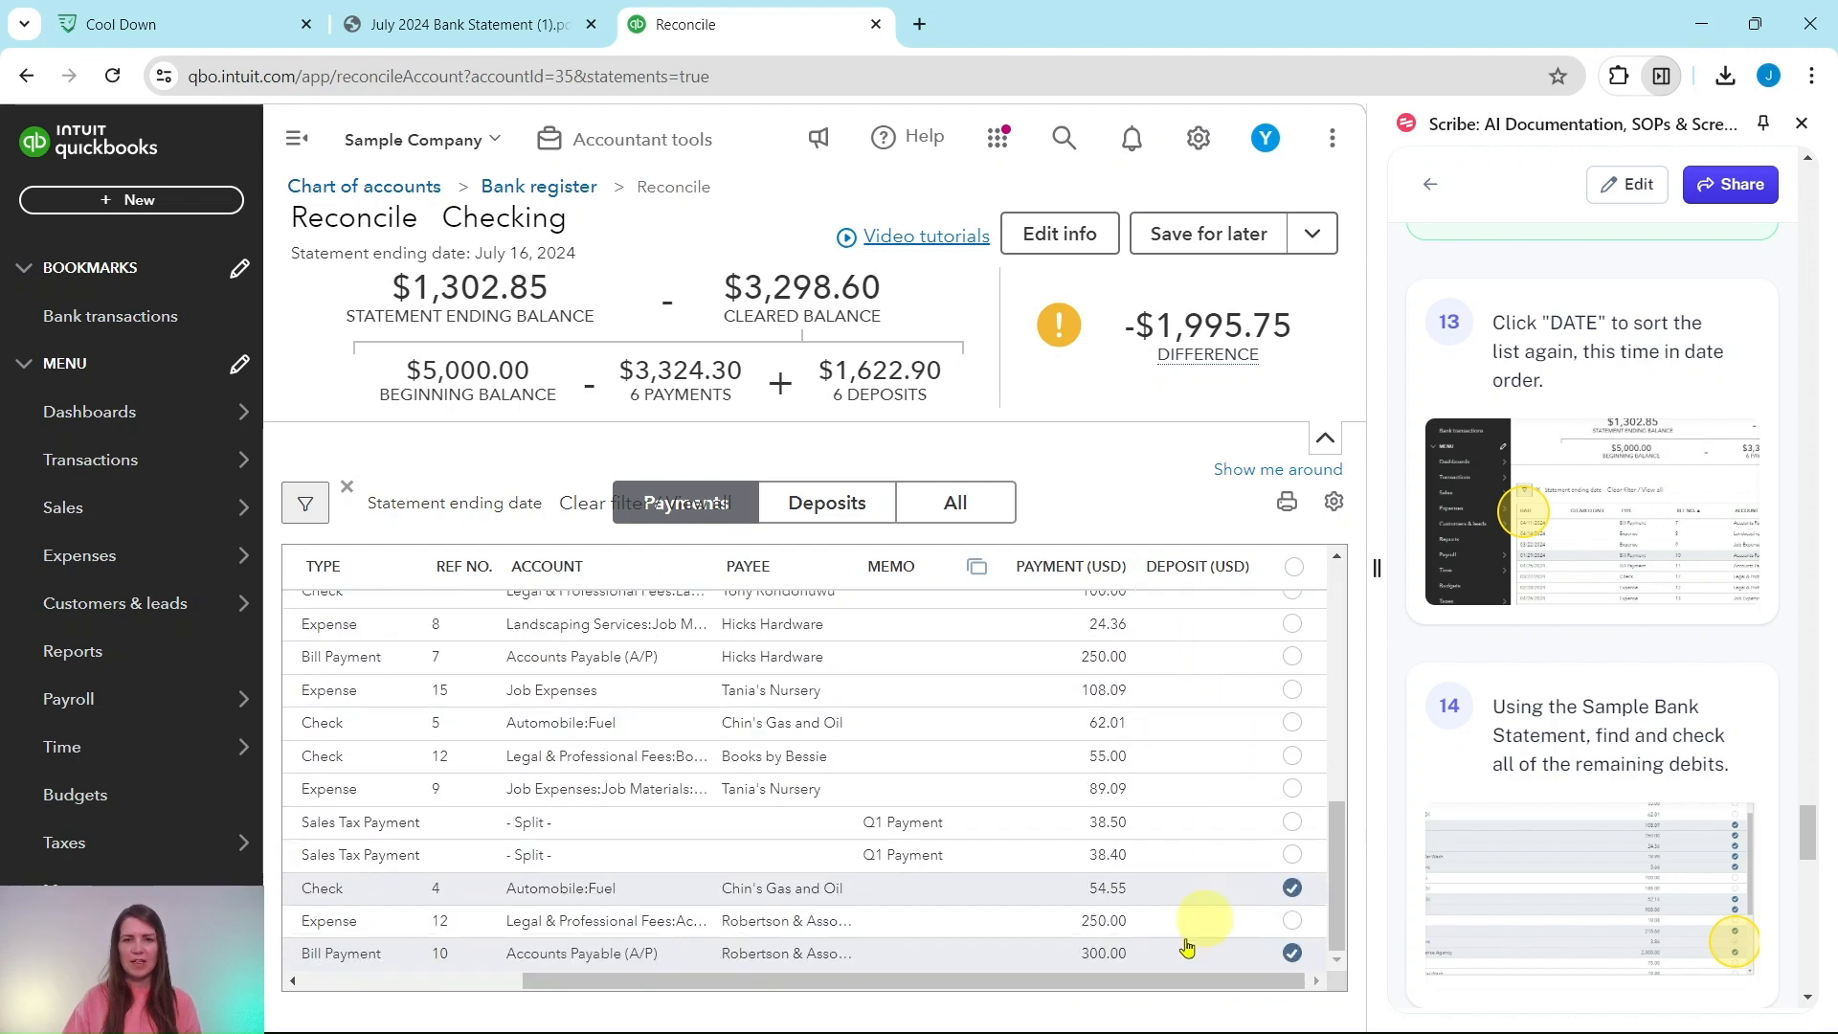
{"action": "left_click_drag", "start_coordinate": [1178, 980], "coordinate": [792, 979]}
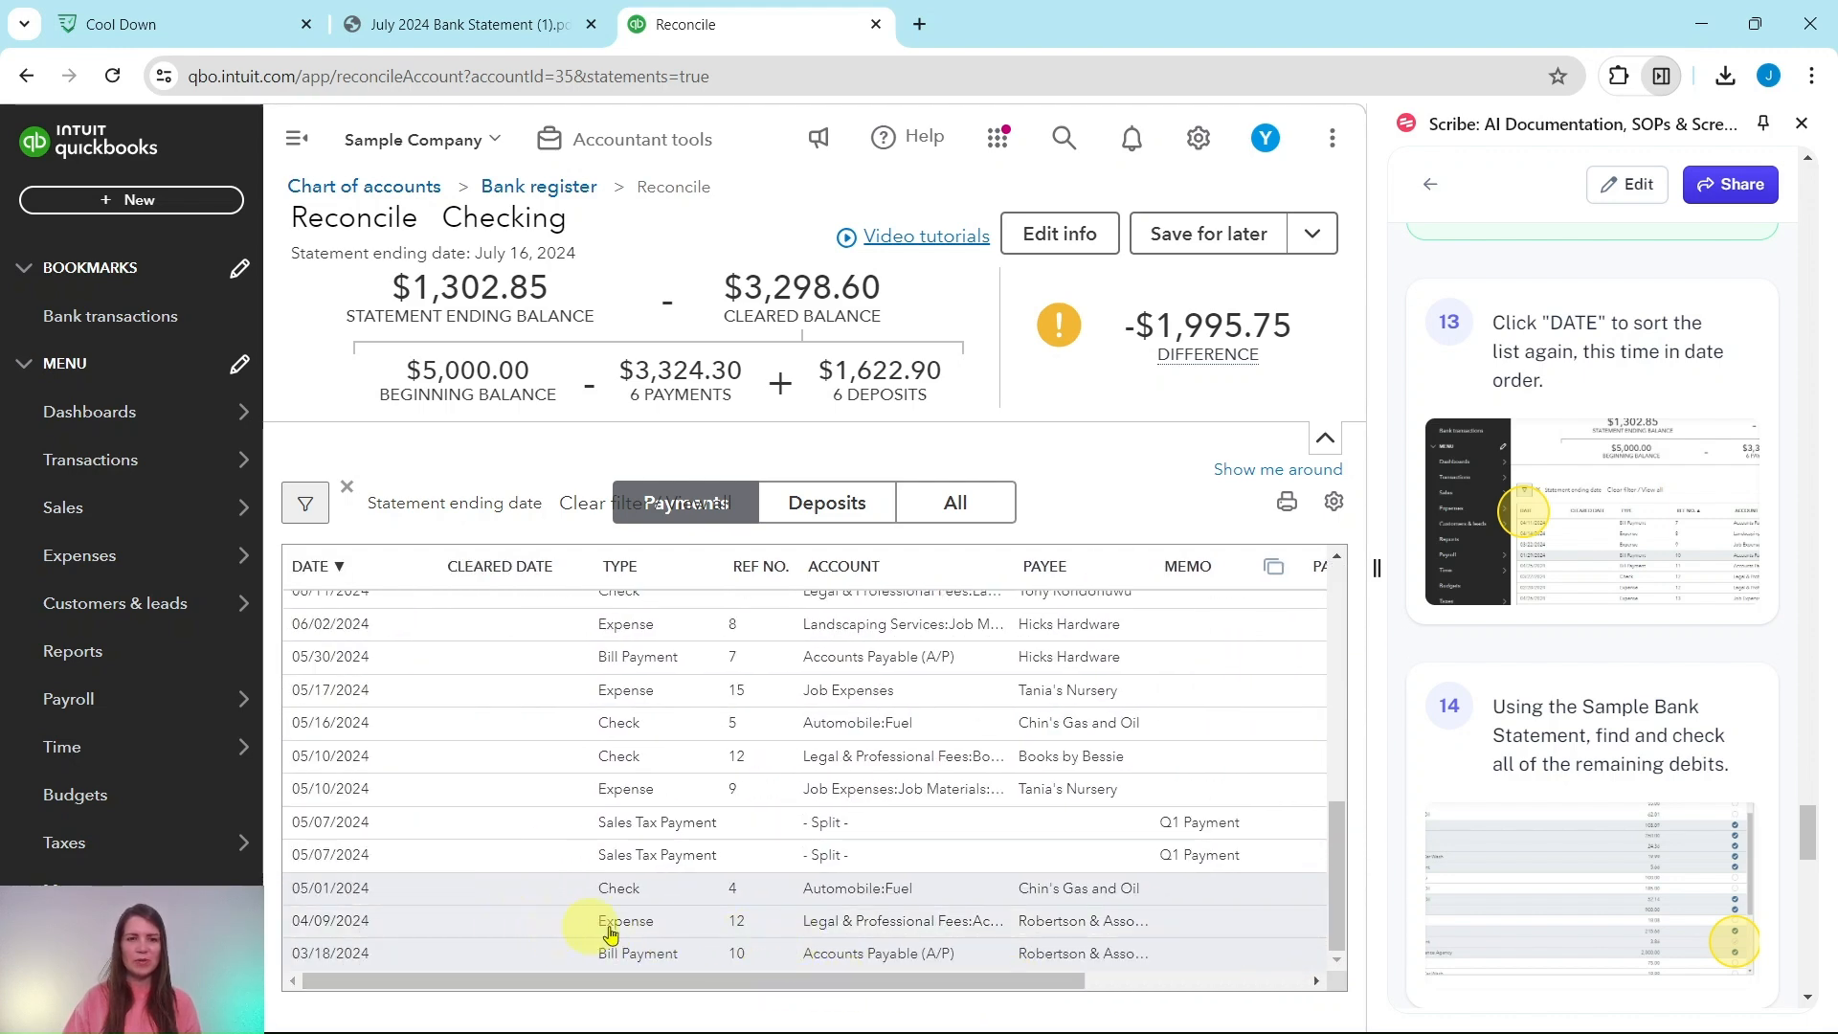
{"action": "scroll", "coordinate": [352, 725], "scroll_direction": "up", "scroll_amount": 5}
{"action": "scroll", "coordinate": [352, 724], "scroll_direction": "up", "scroll_amount": 6}
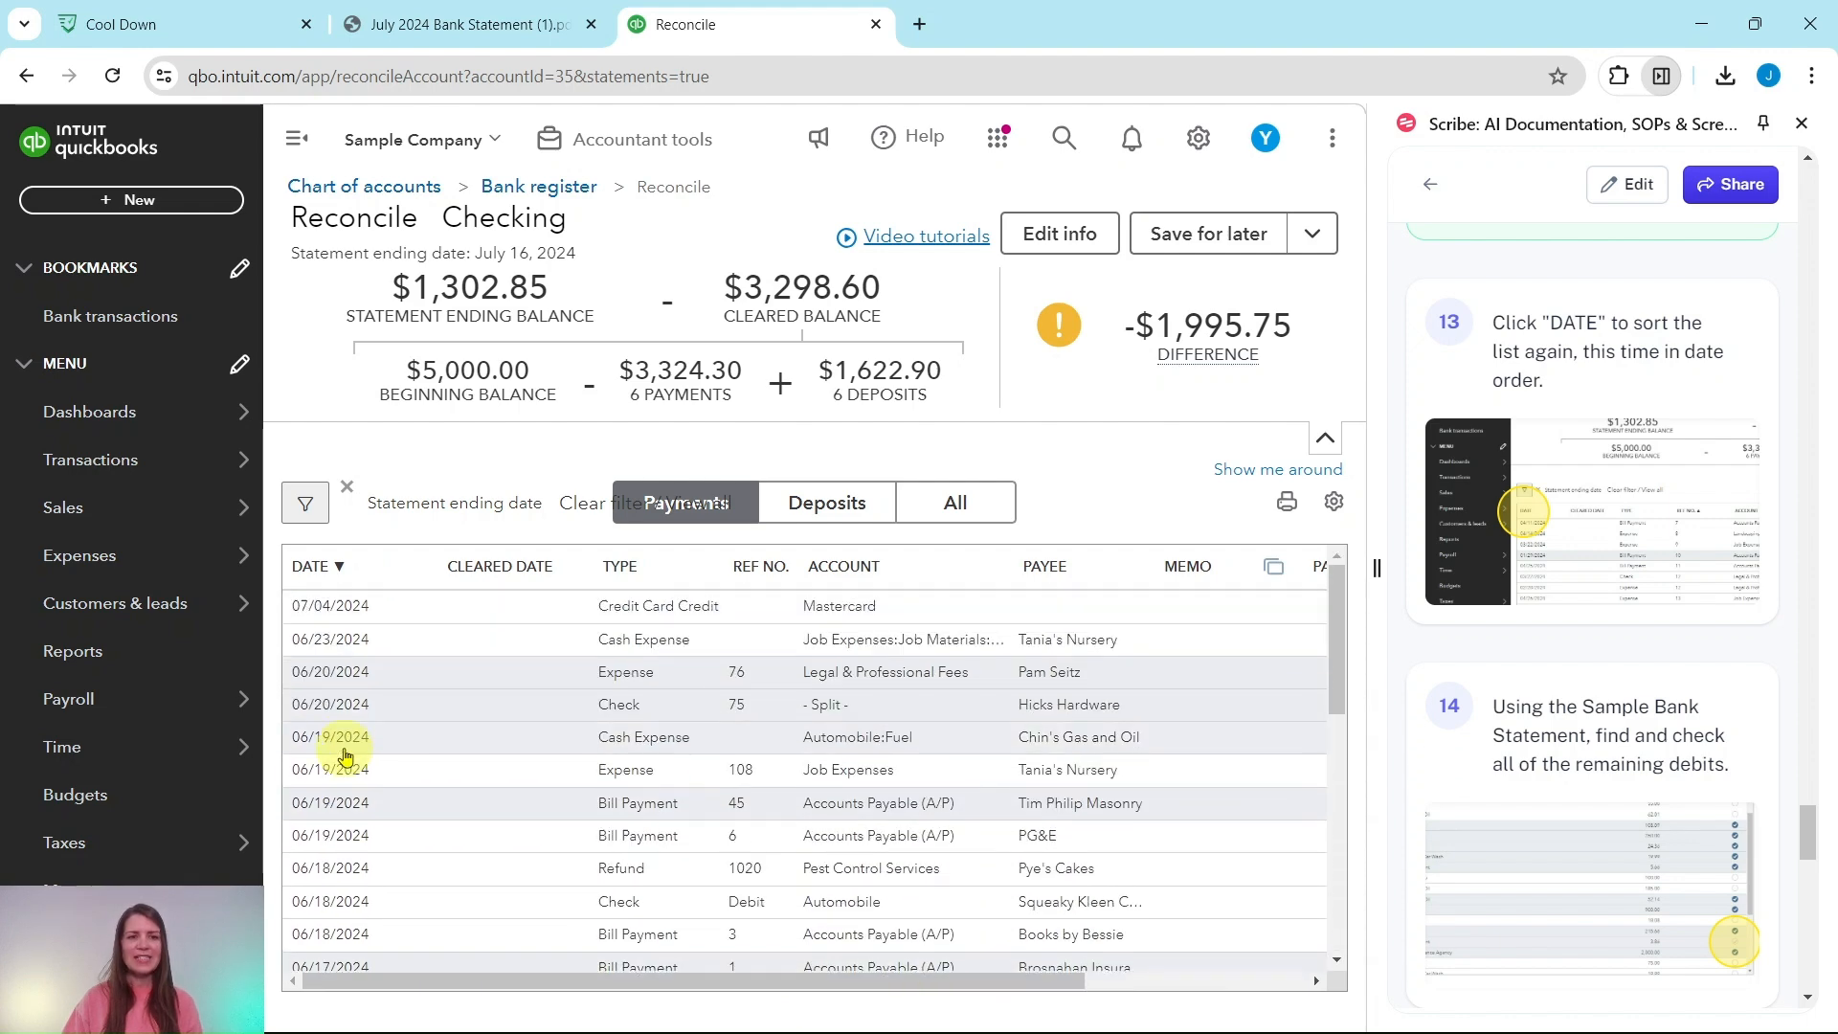
{"action": "left_click", "coordinate": [326, 567]}
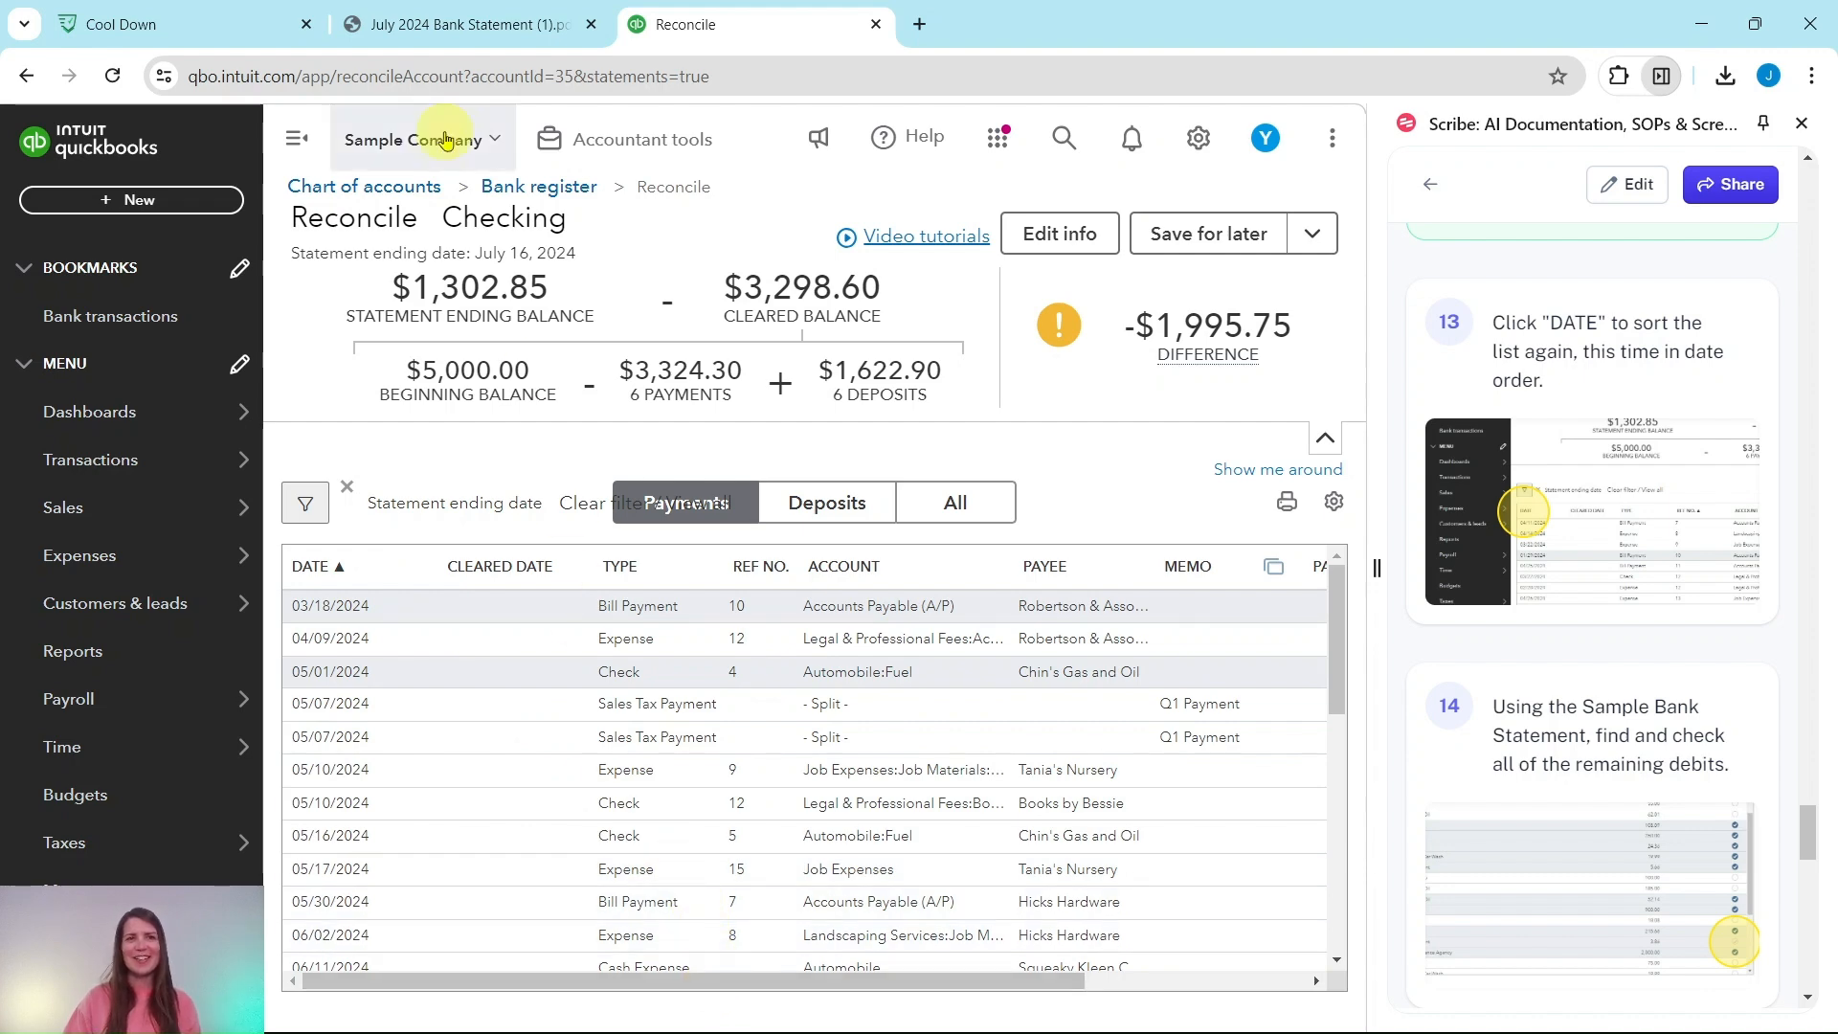
{"action": "left_click", "coordinate": [463, 28]}
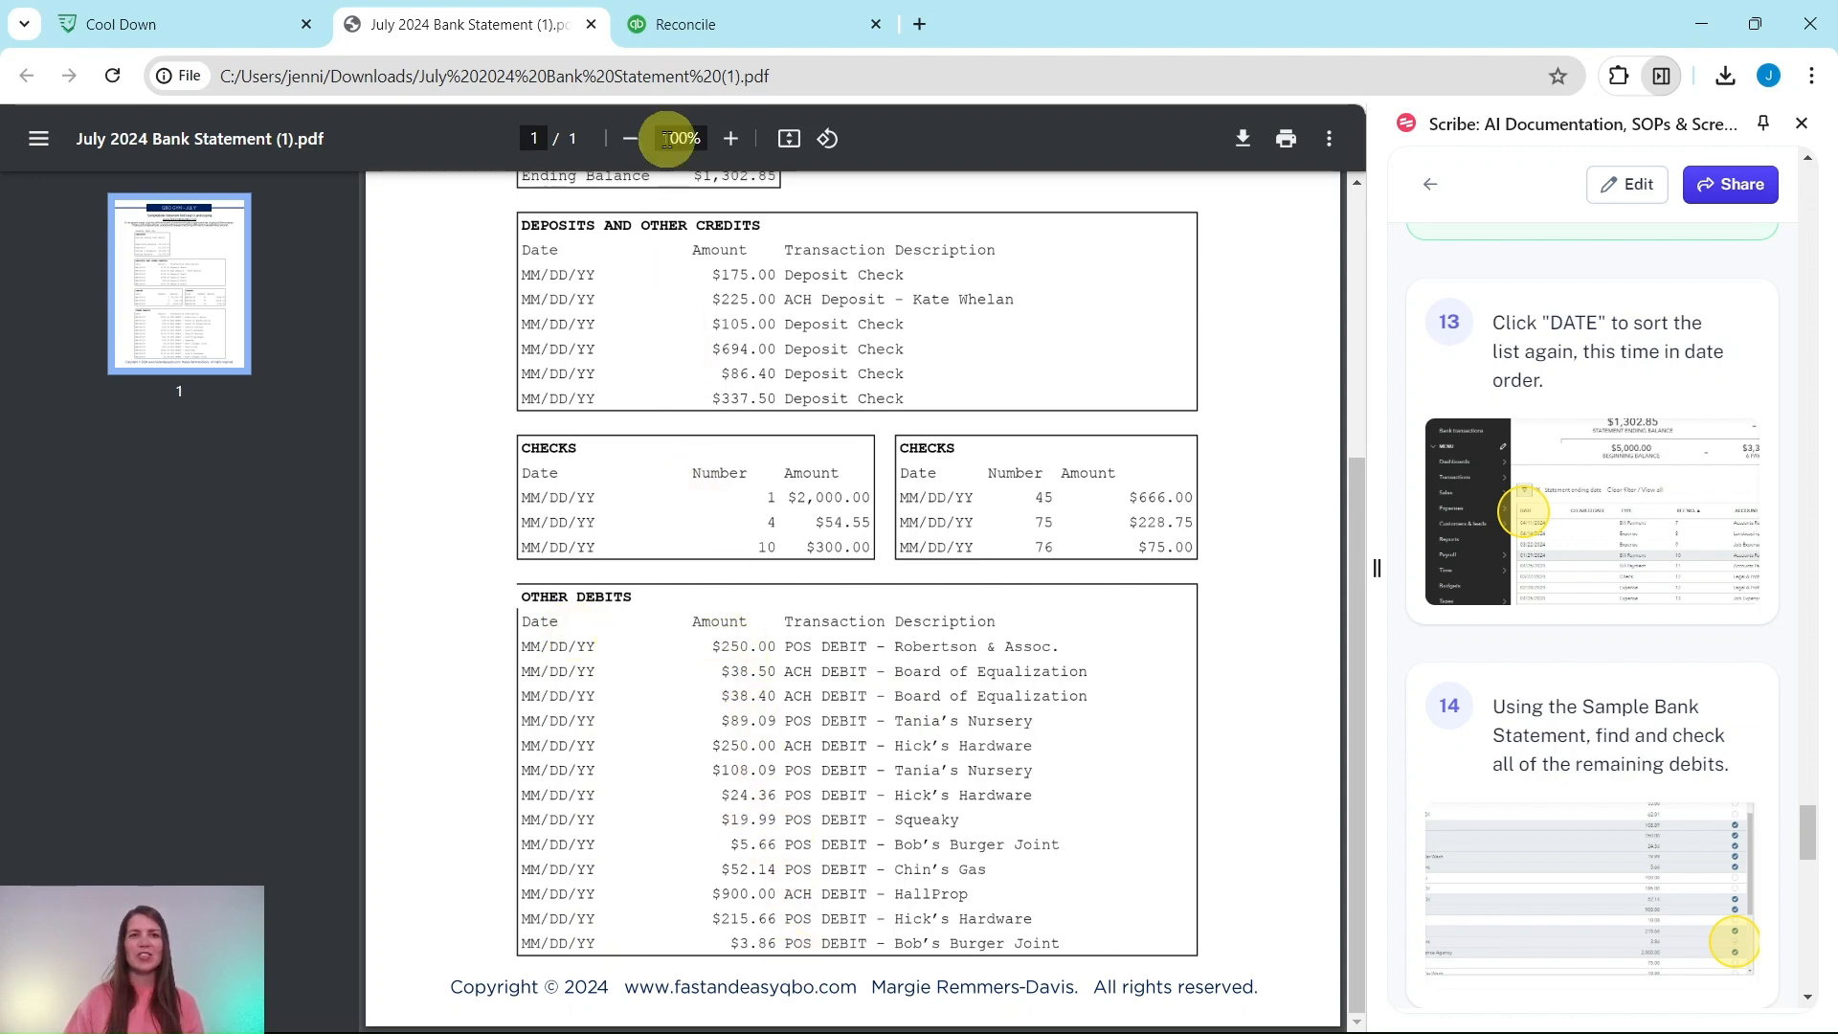
{"action": "left_click", "coordinate": [710, 21]}
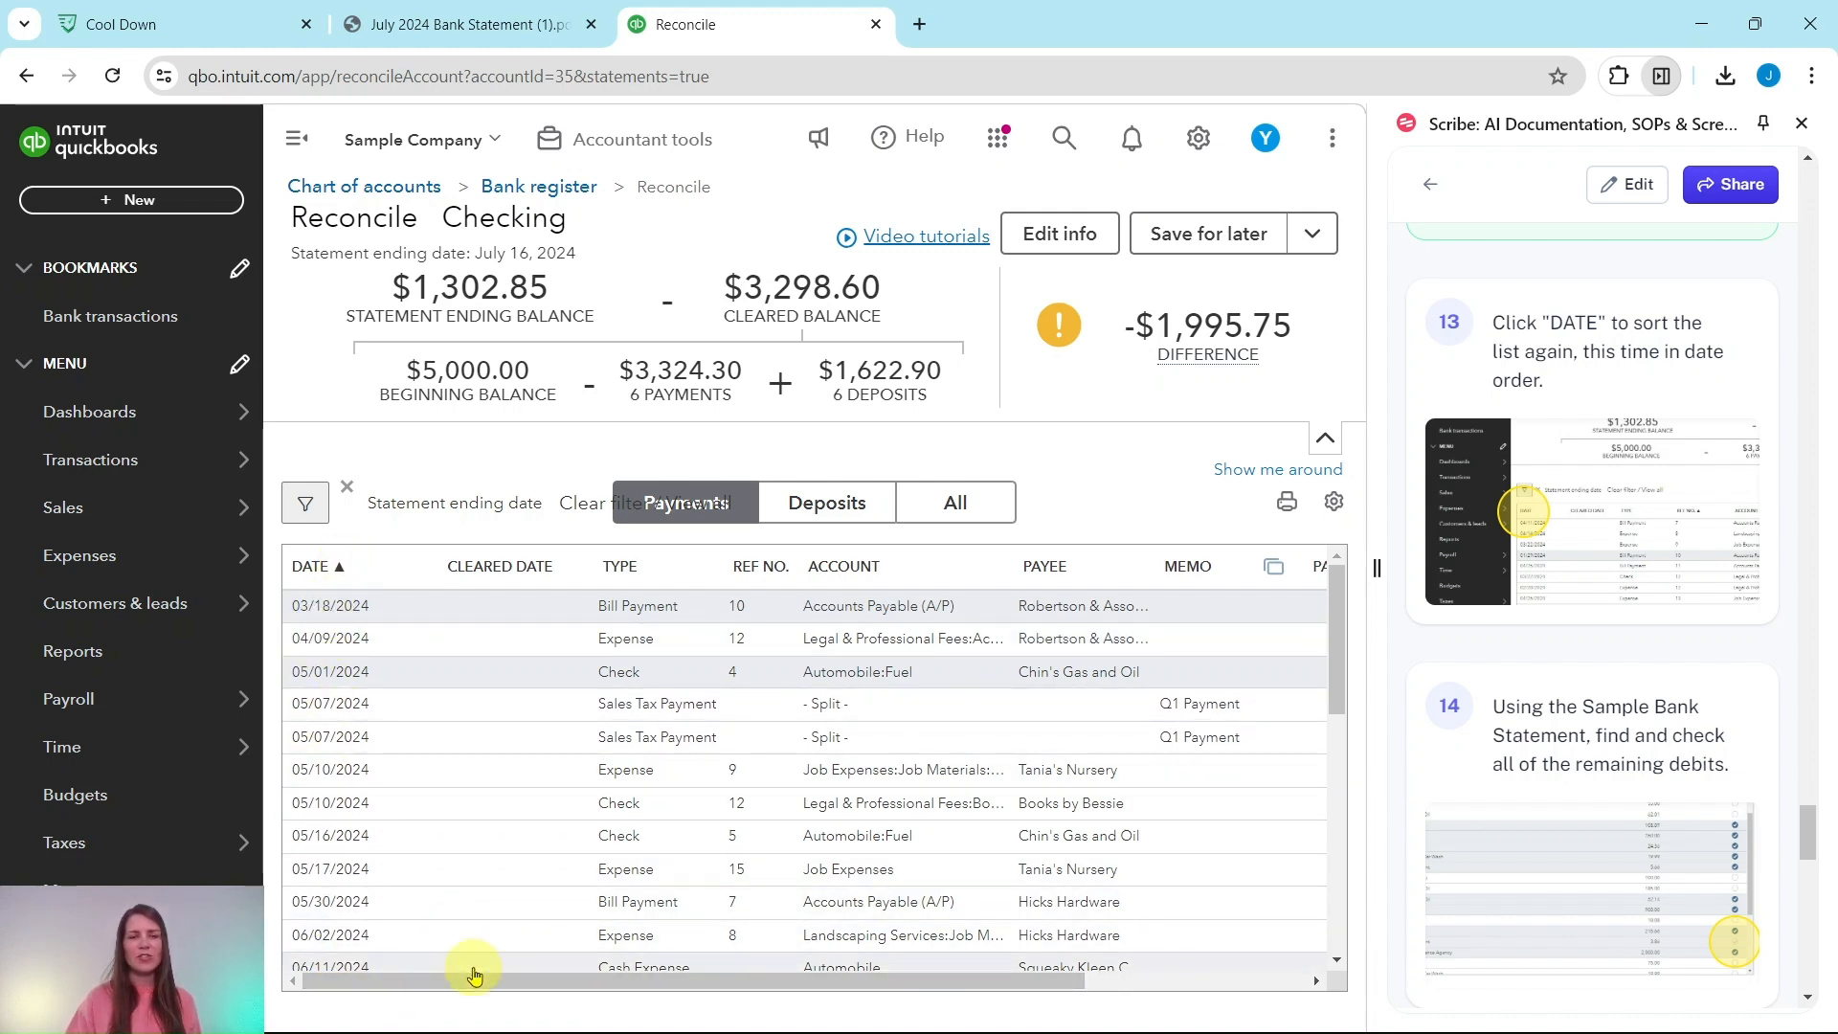
Step: Clear the Robertson 250.00 expense and the 38.50 and 38.40 sales tax payments
{"action": "left_click_drag", "start_coordinate": [476, 976], "coordinate": [936, 981]}
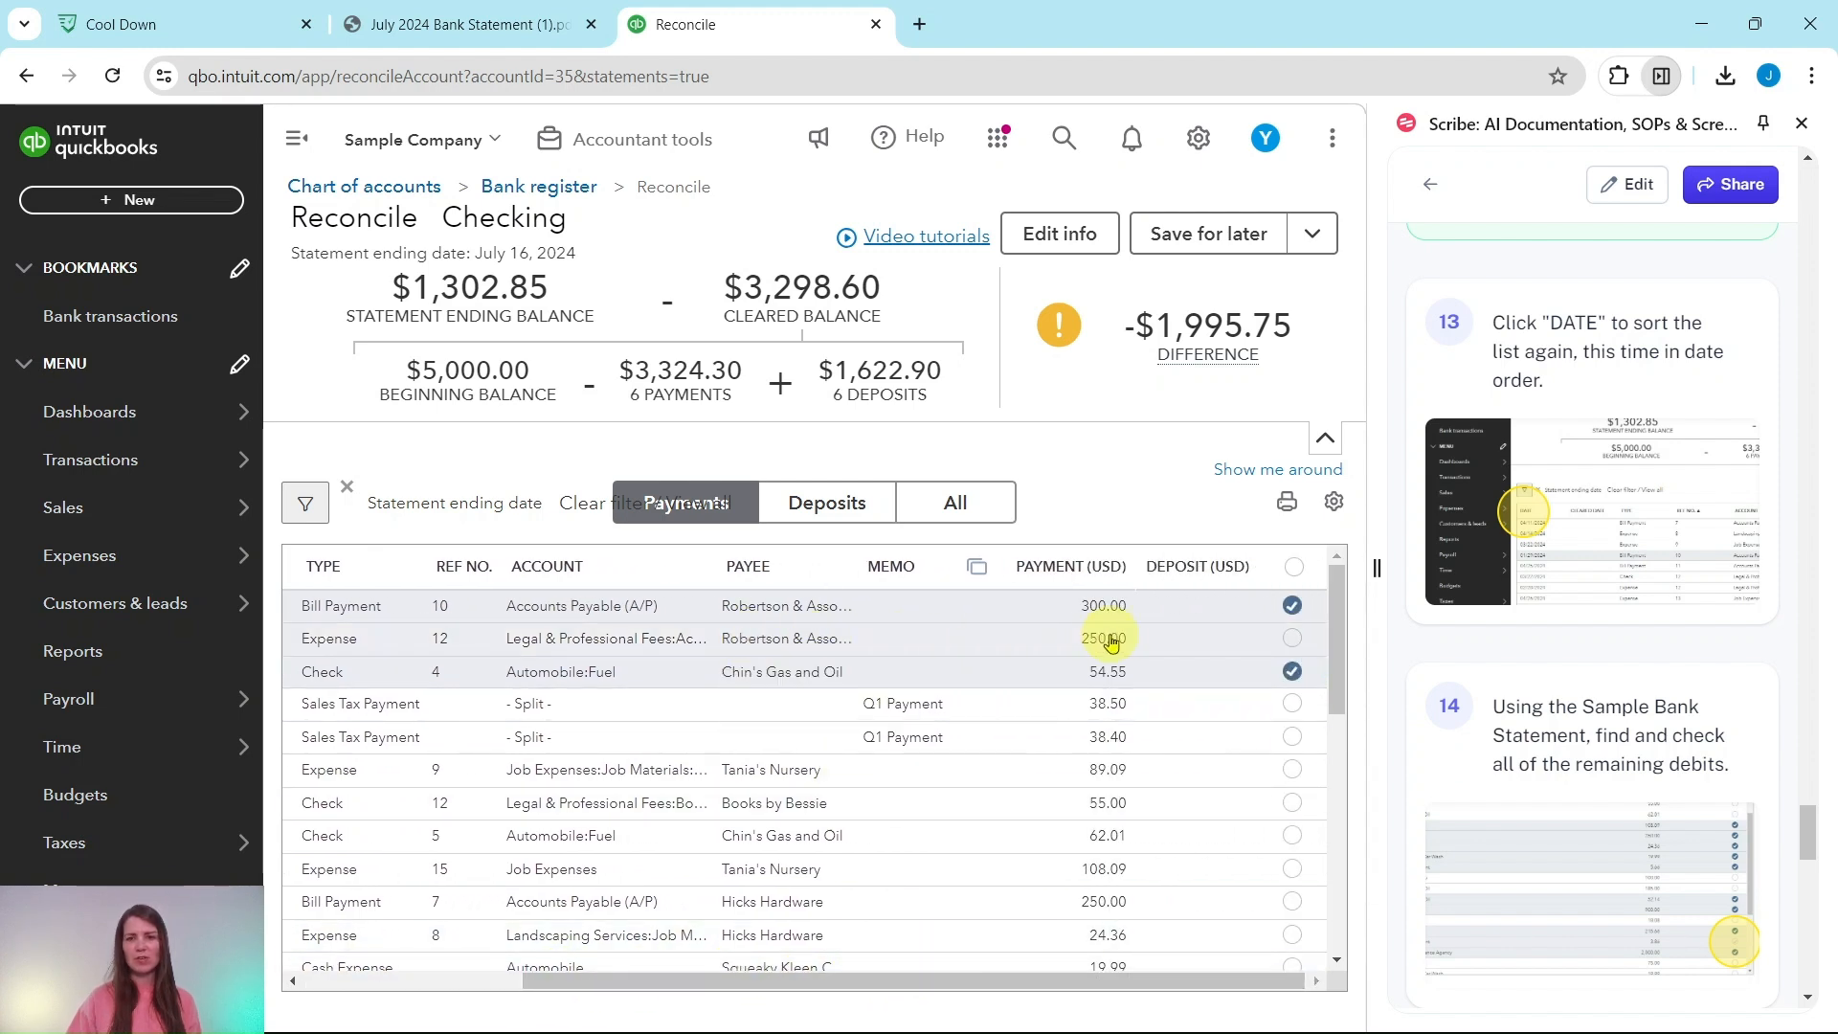
{"action": "left_click", "coordinate": [1293, 641]}
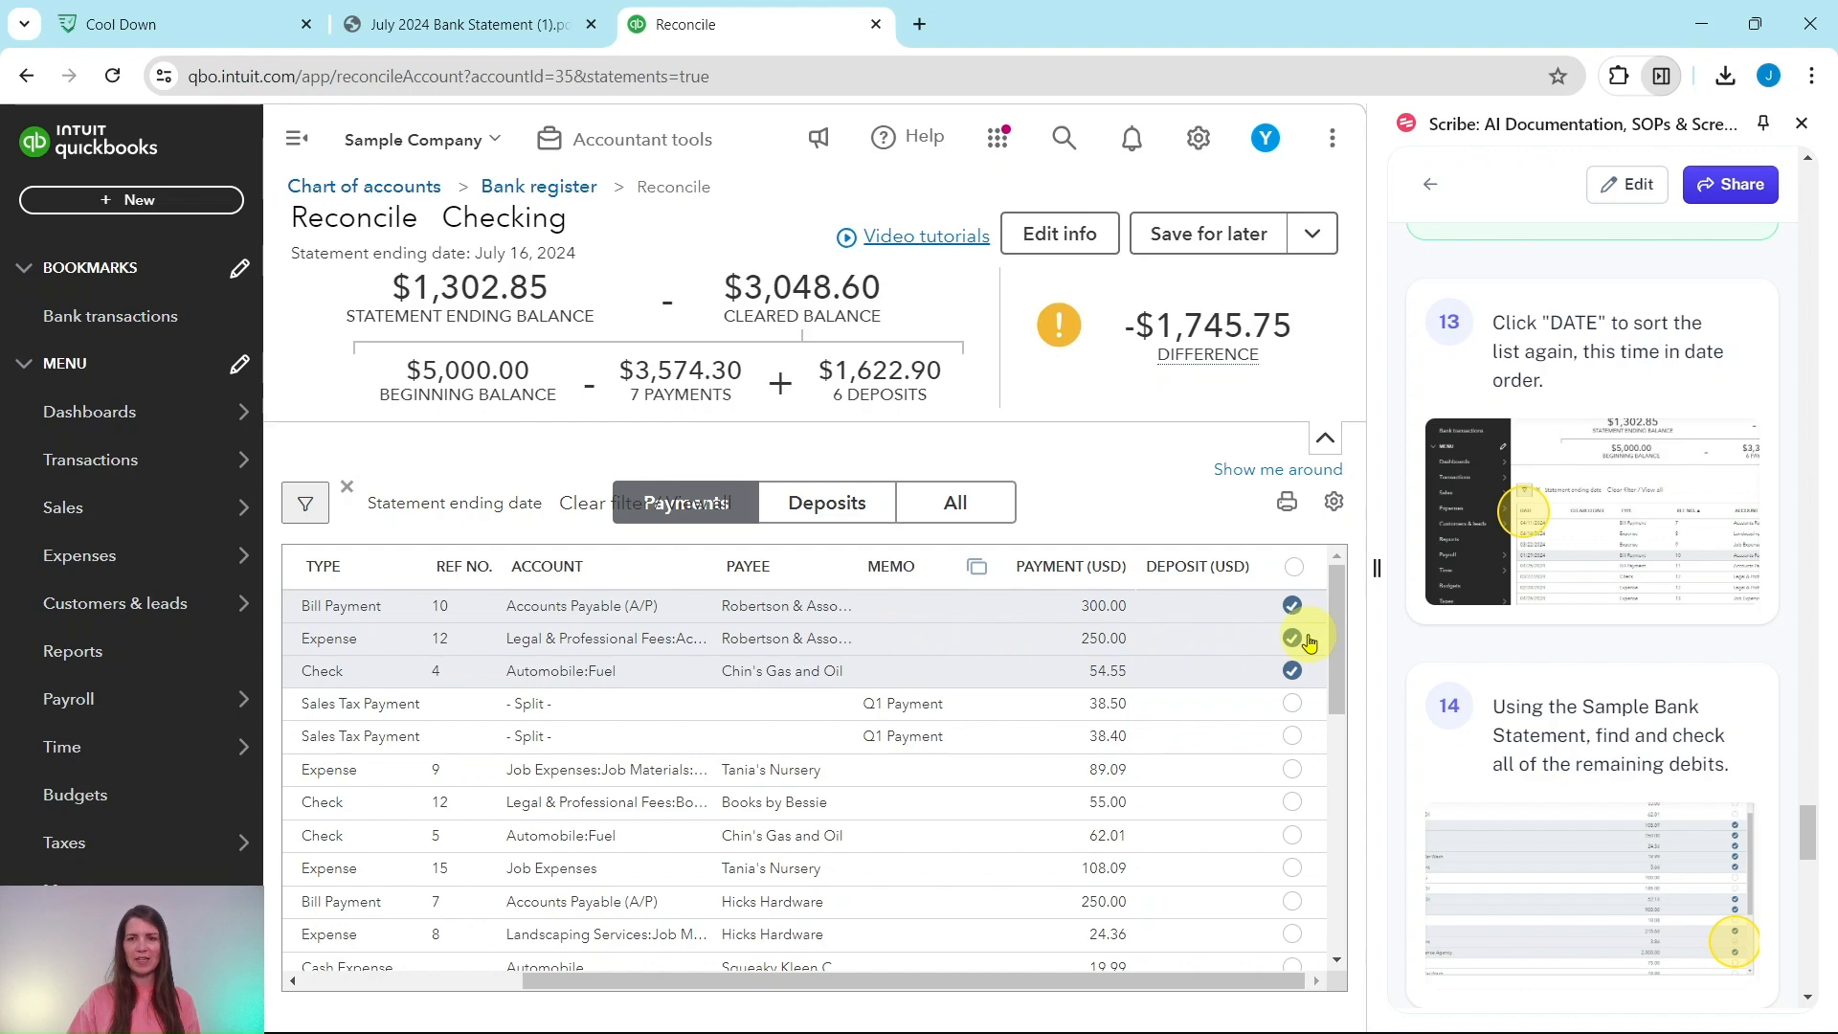
{"action": "left_click", "coordinate": [507, 24]}
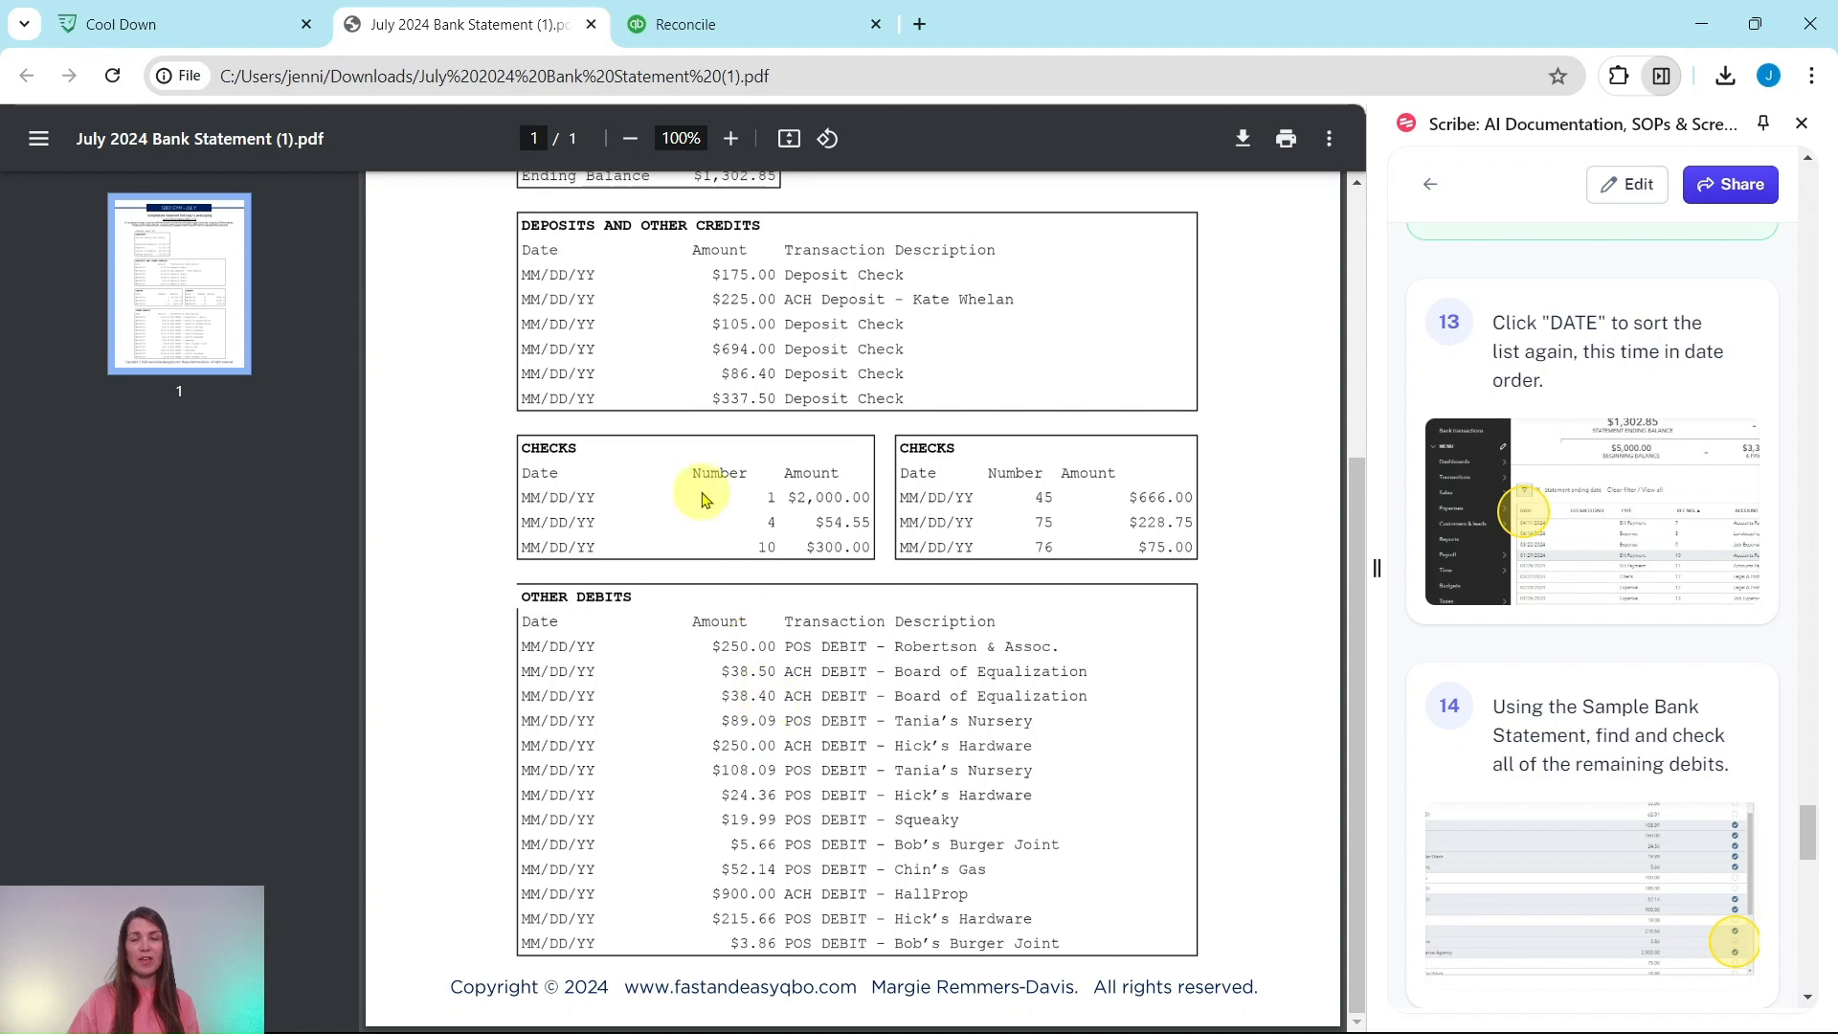
{"action": "left_click", "coordinate": [685, 24]}
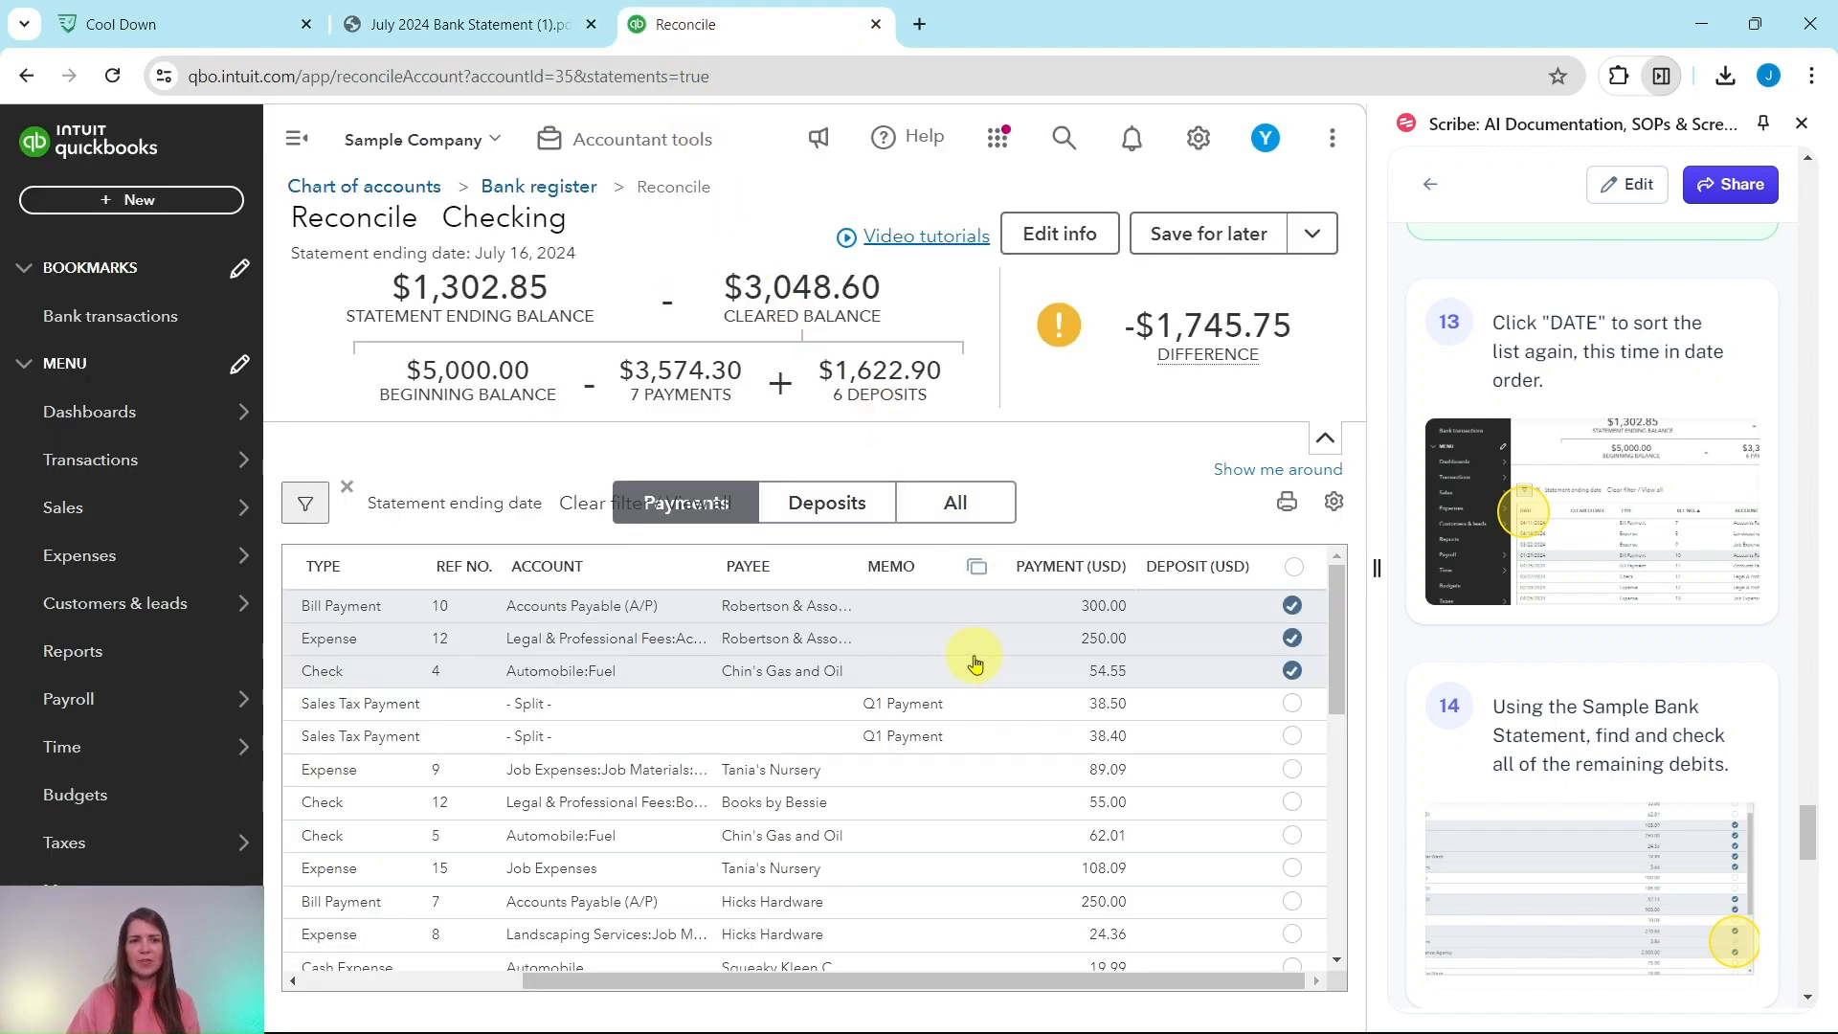
{"action": "left_click", "coordinate": [1293, 705]}
{"action": "left_click", "coordinate": [1293, 739]}
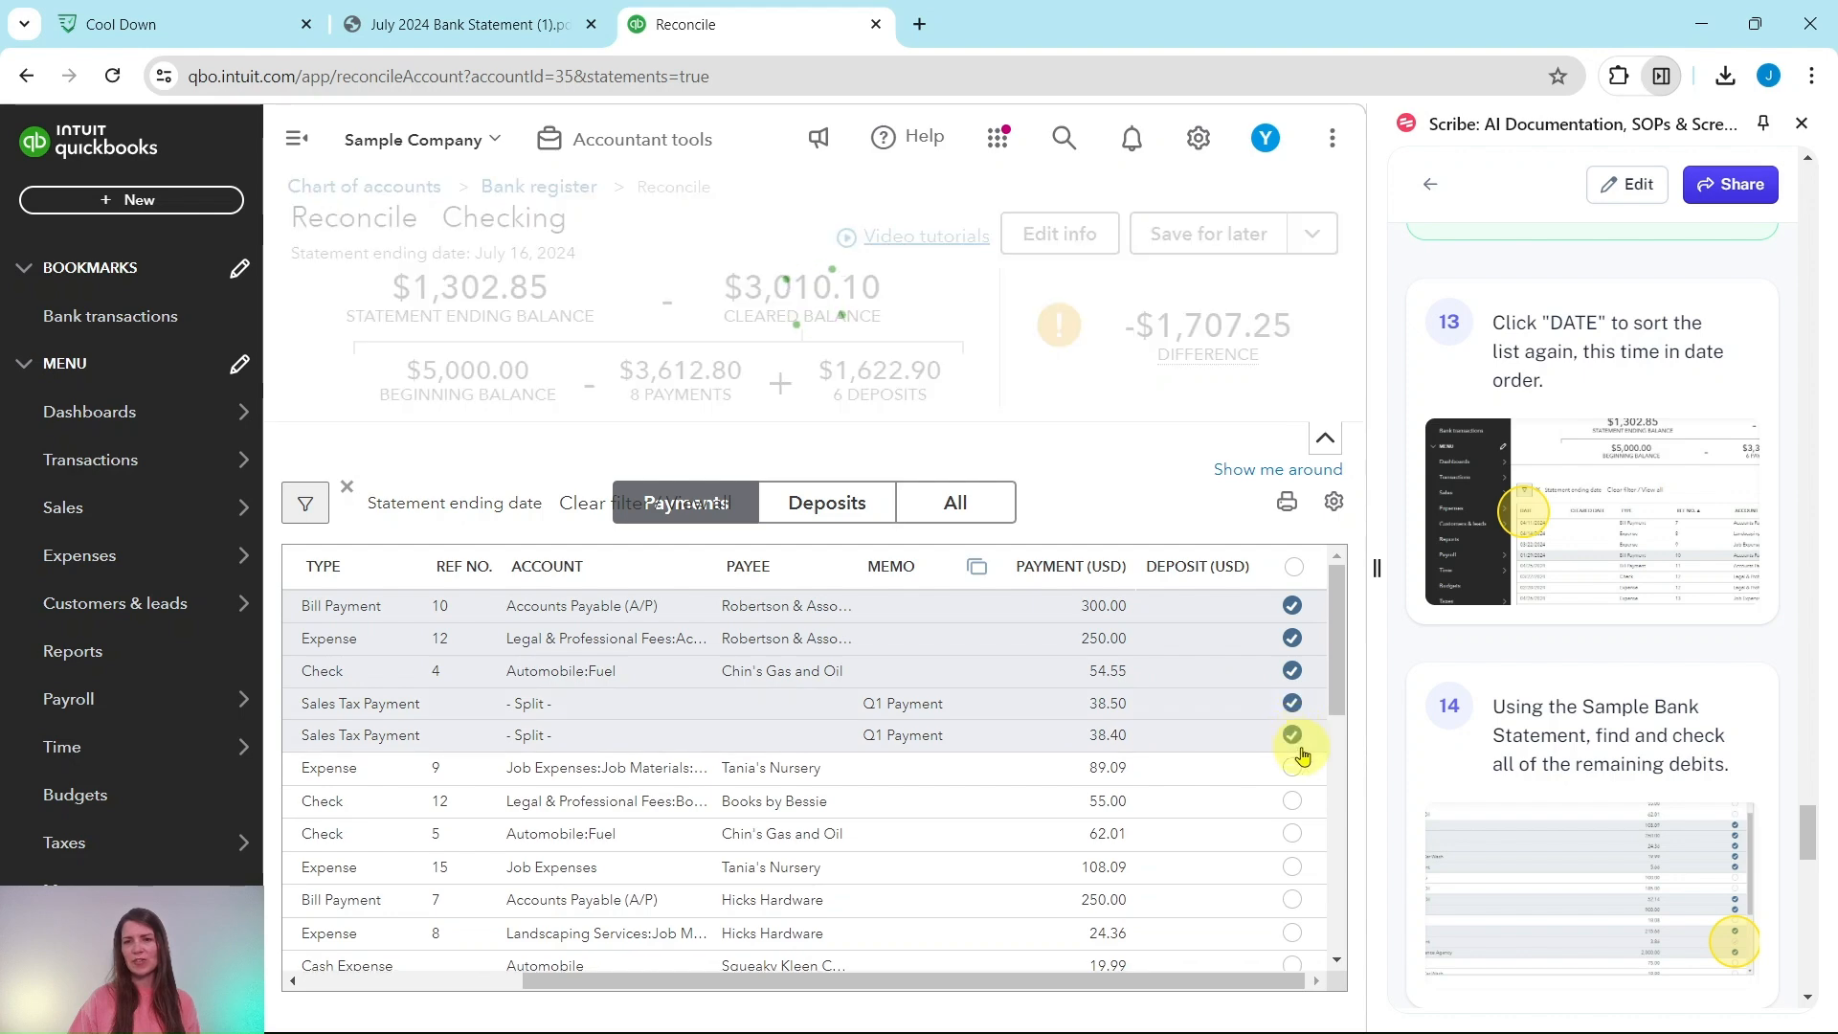
Step: Clear the Tania's Nursery 89.09 expense and the Hicks Hardware 250.00 payment
{"action": "left_click", "coordinate": [474, 27]}
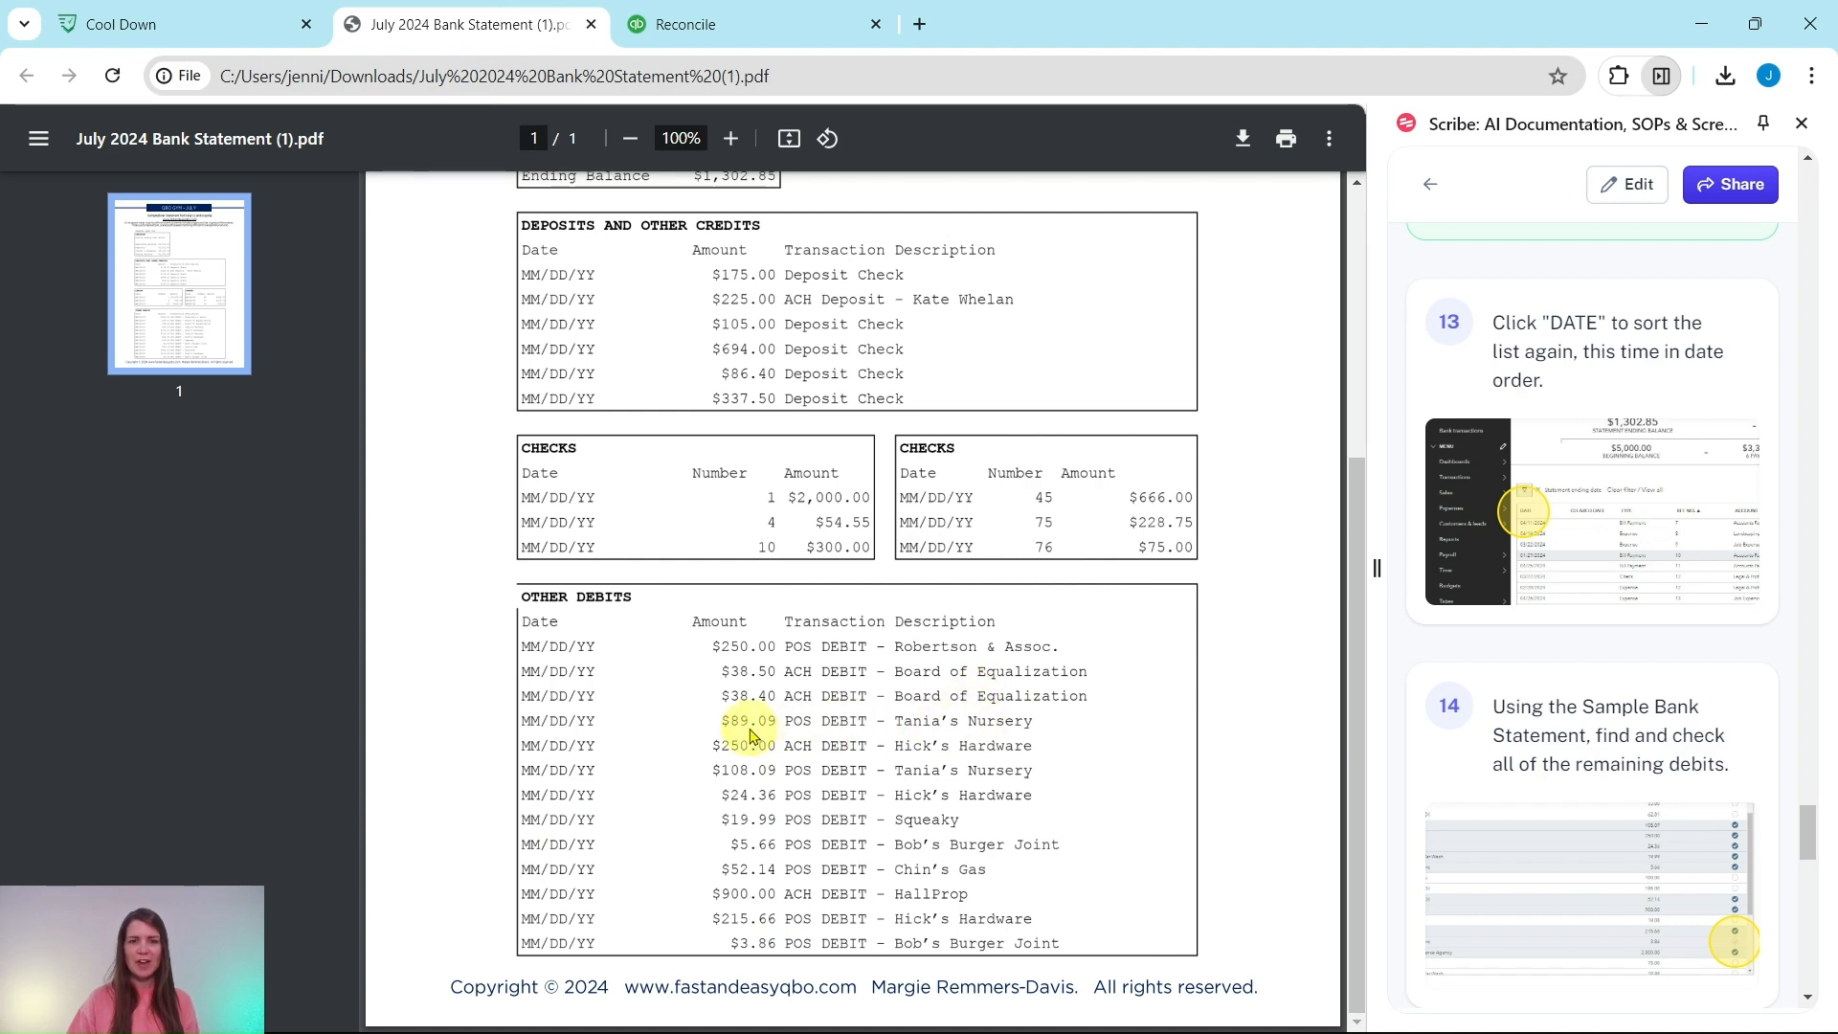
{"action": "left_click", "coordinate": [717, 27]}
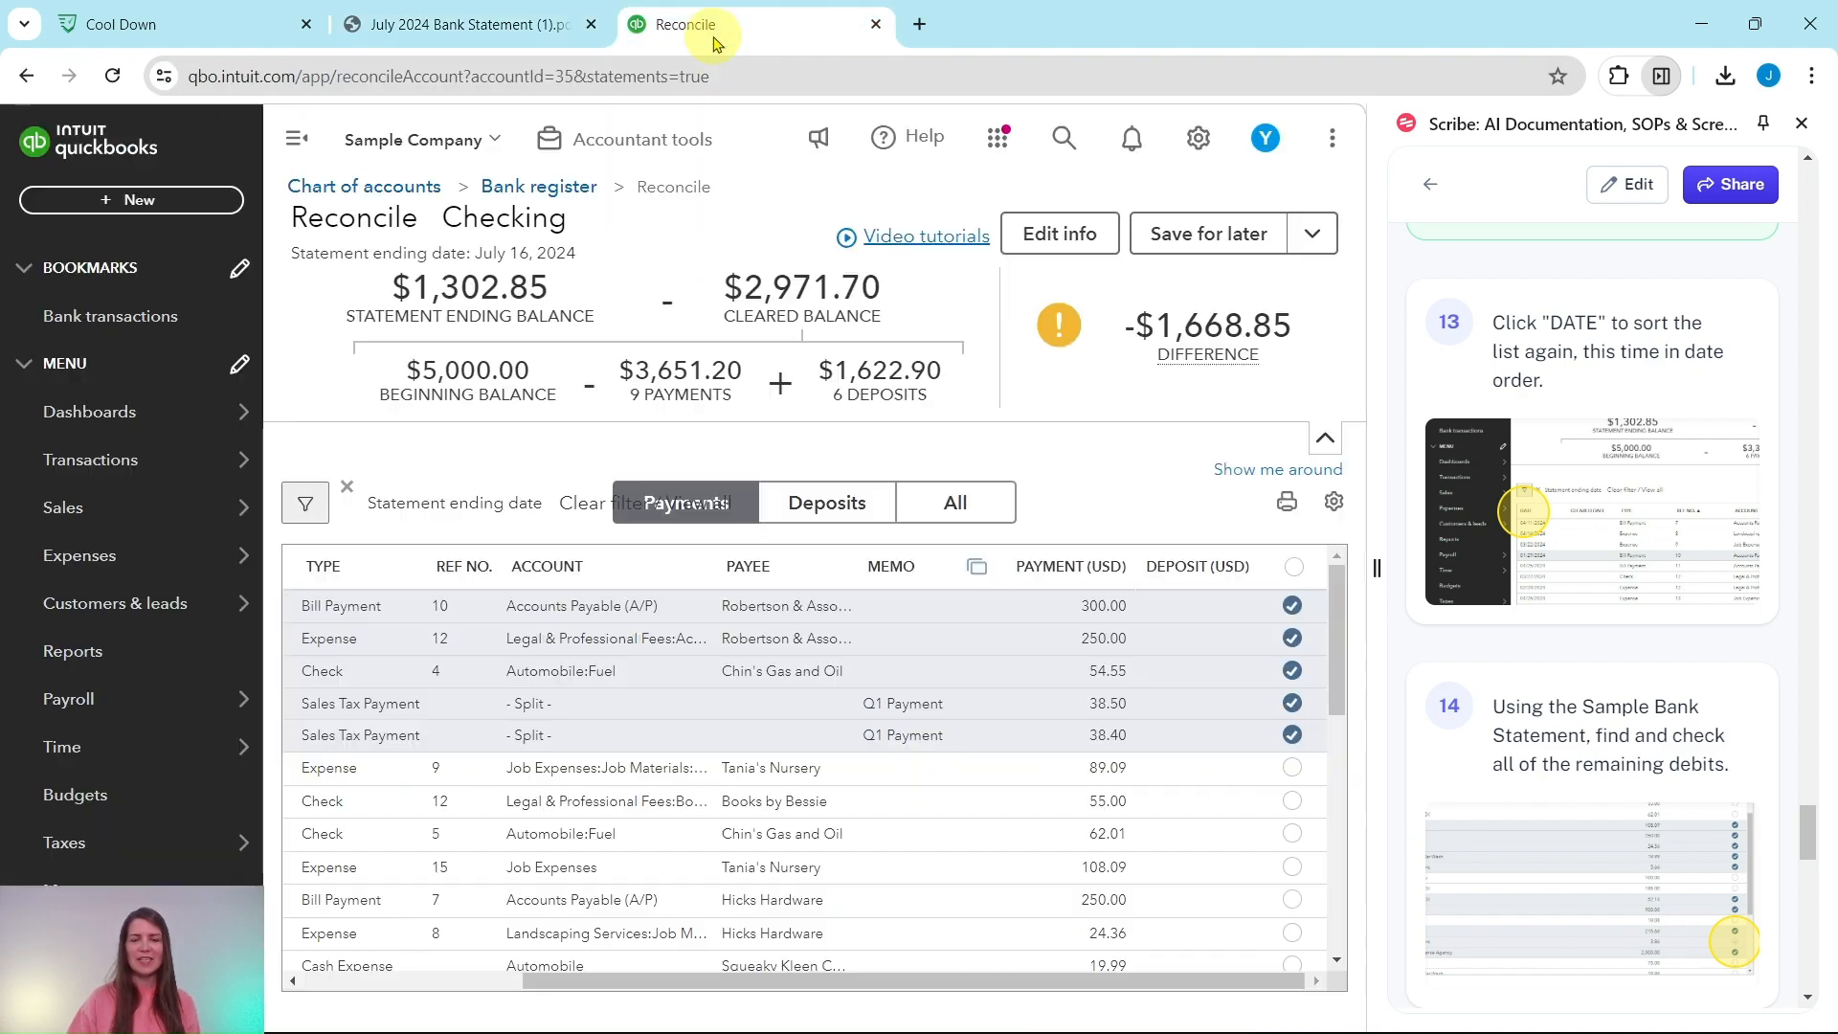
{"action": "left_click", "coordinate": [1293, 770]}
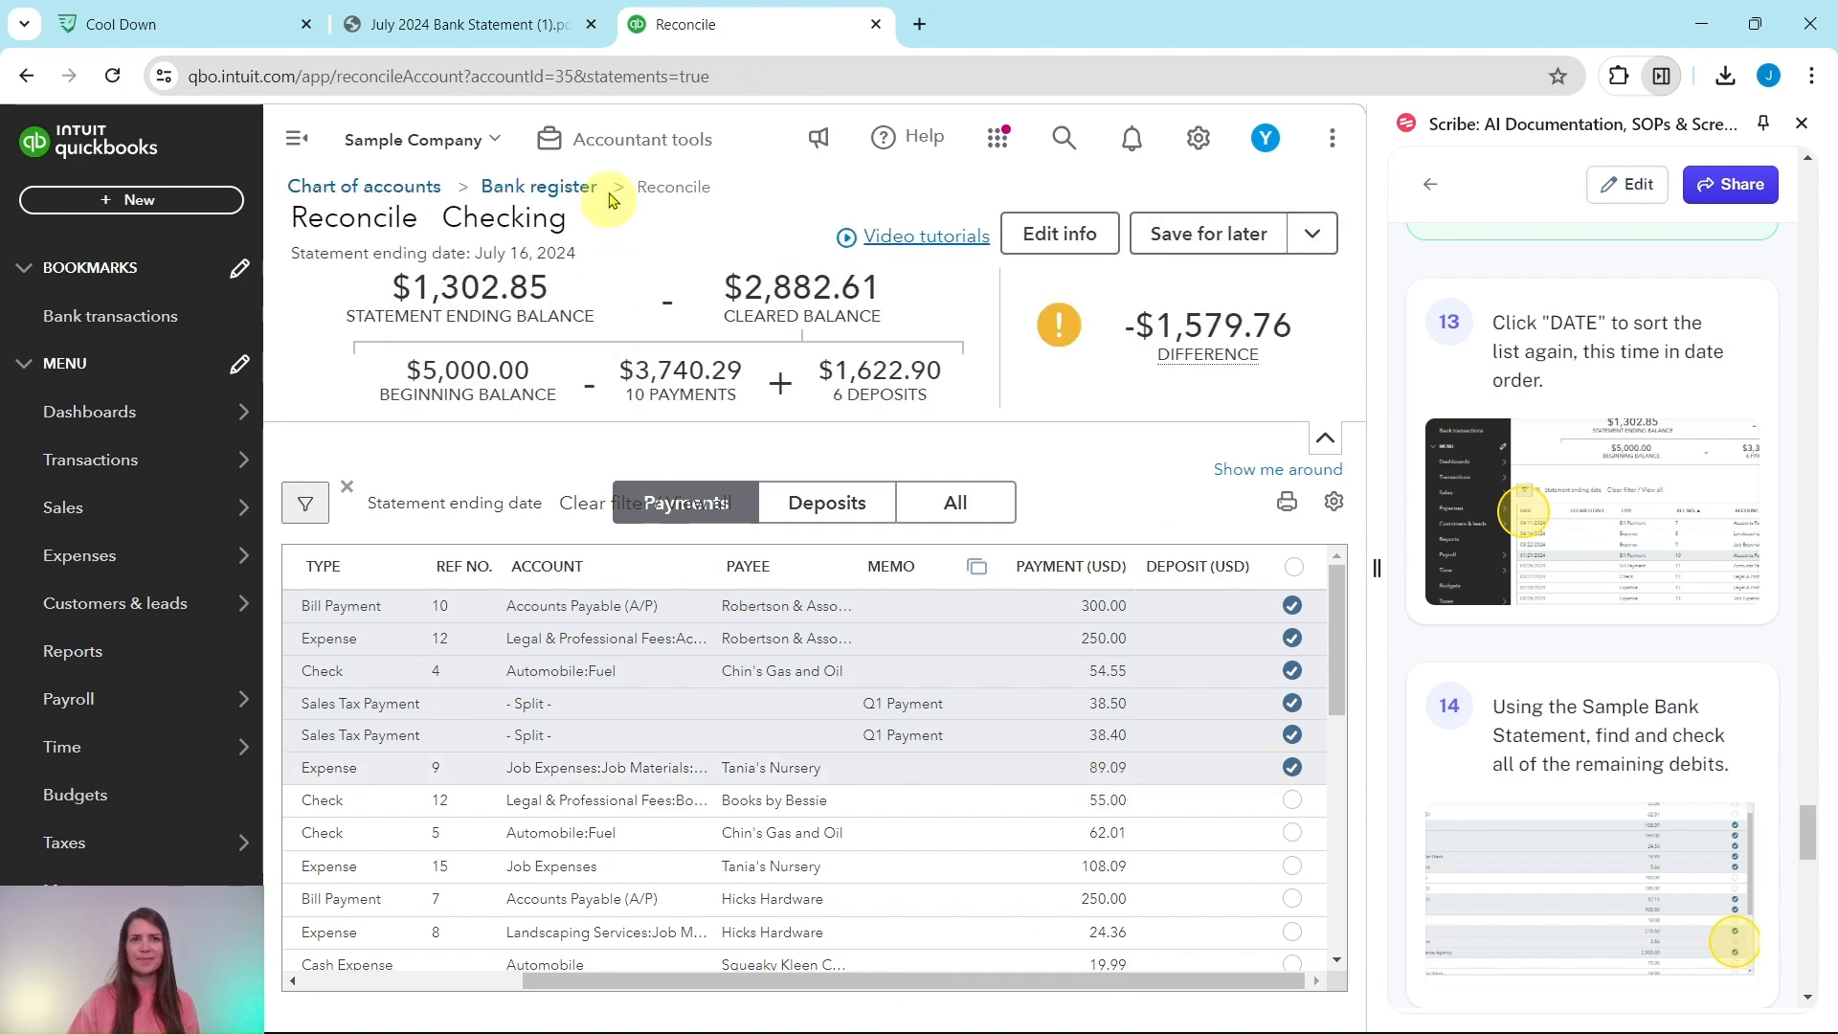
{"action": "left_click", "coordinate": [517, 26]}
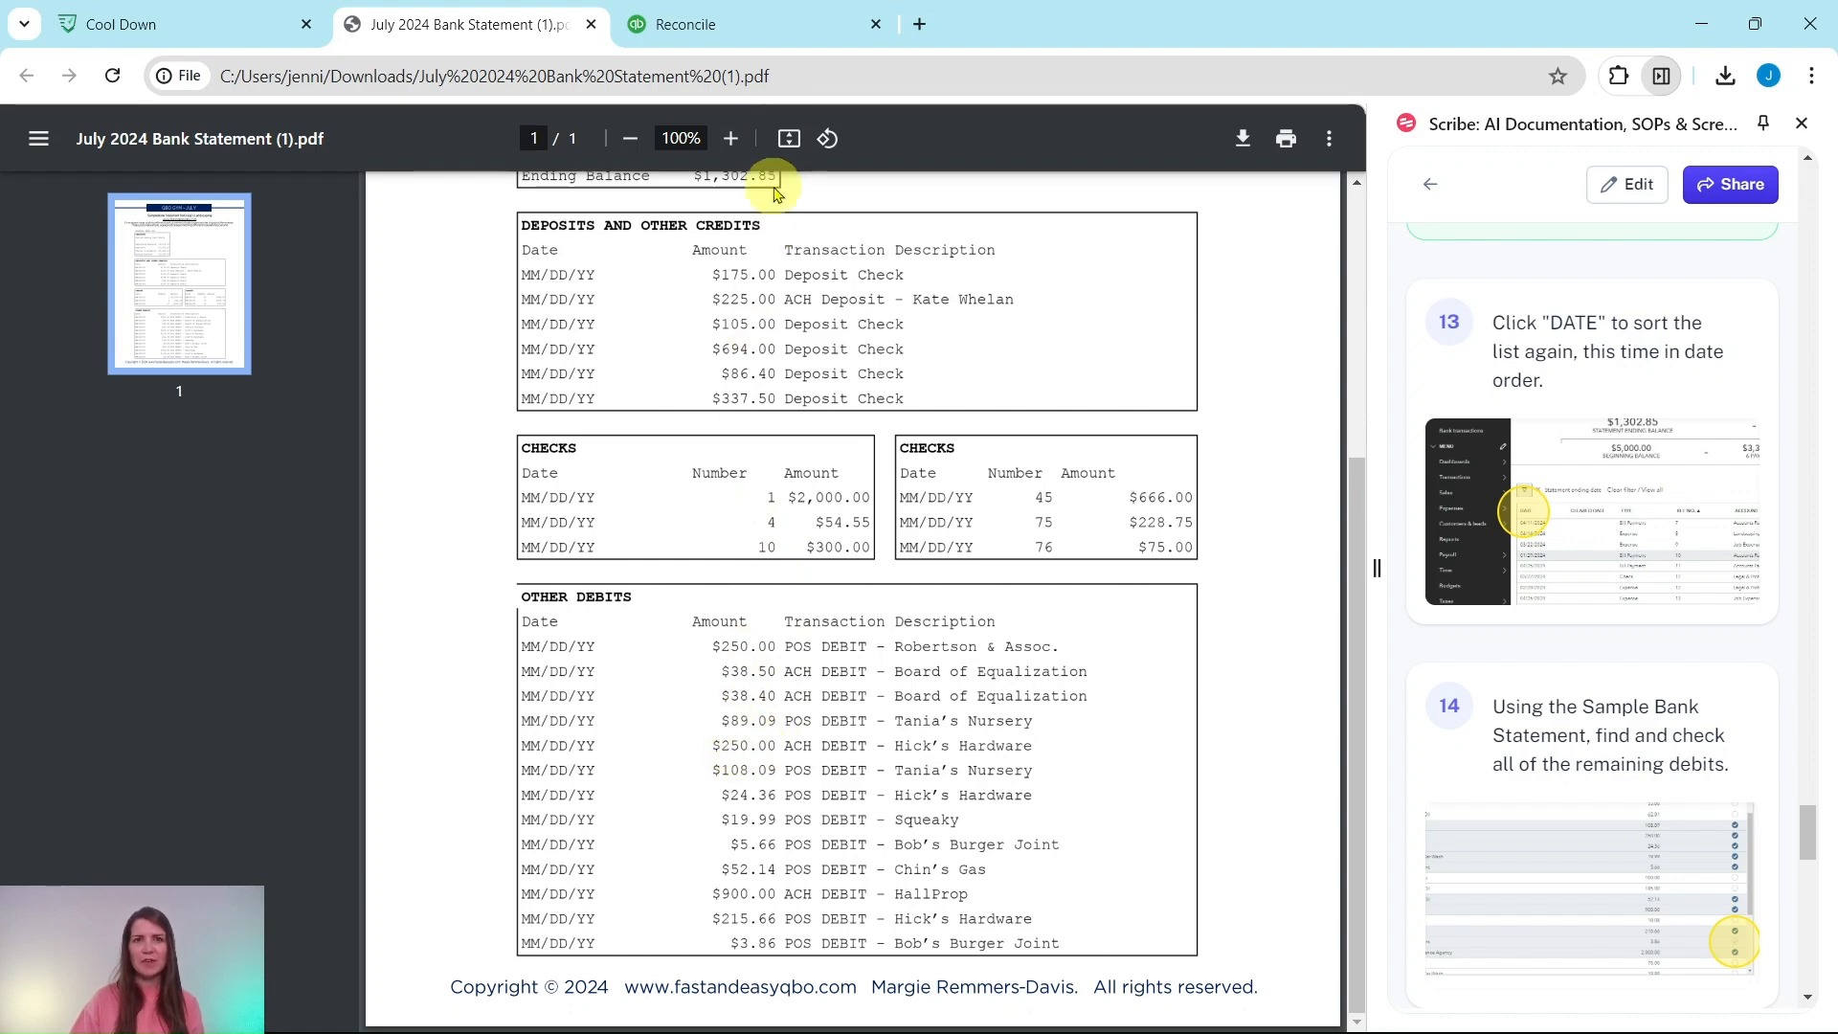
{"action": "left_click", "coordinate": [762, 29]}
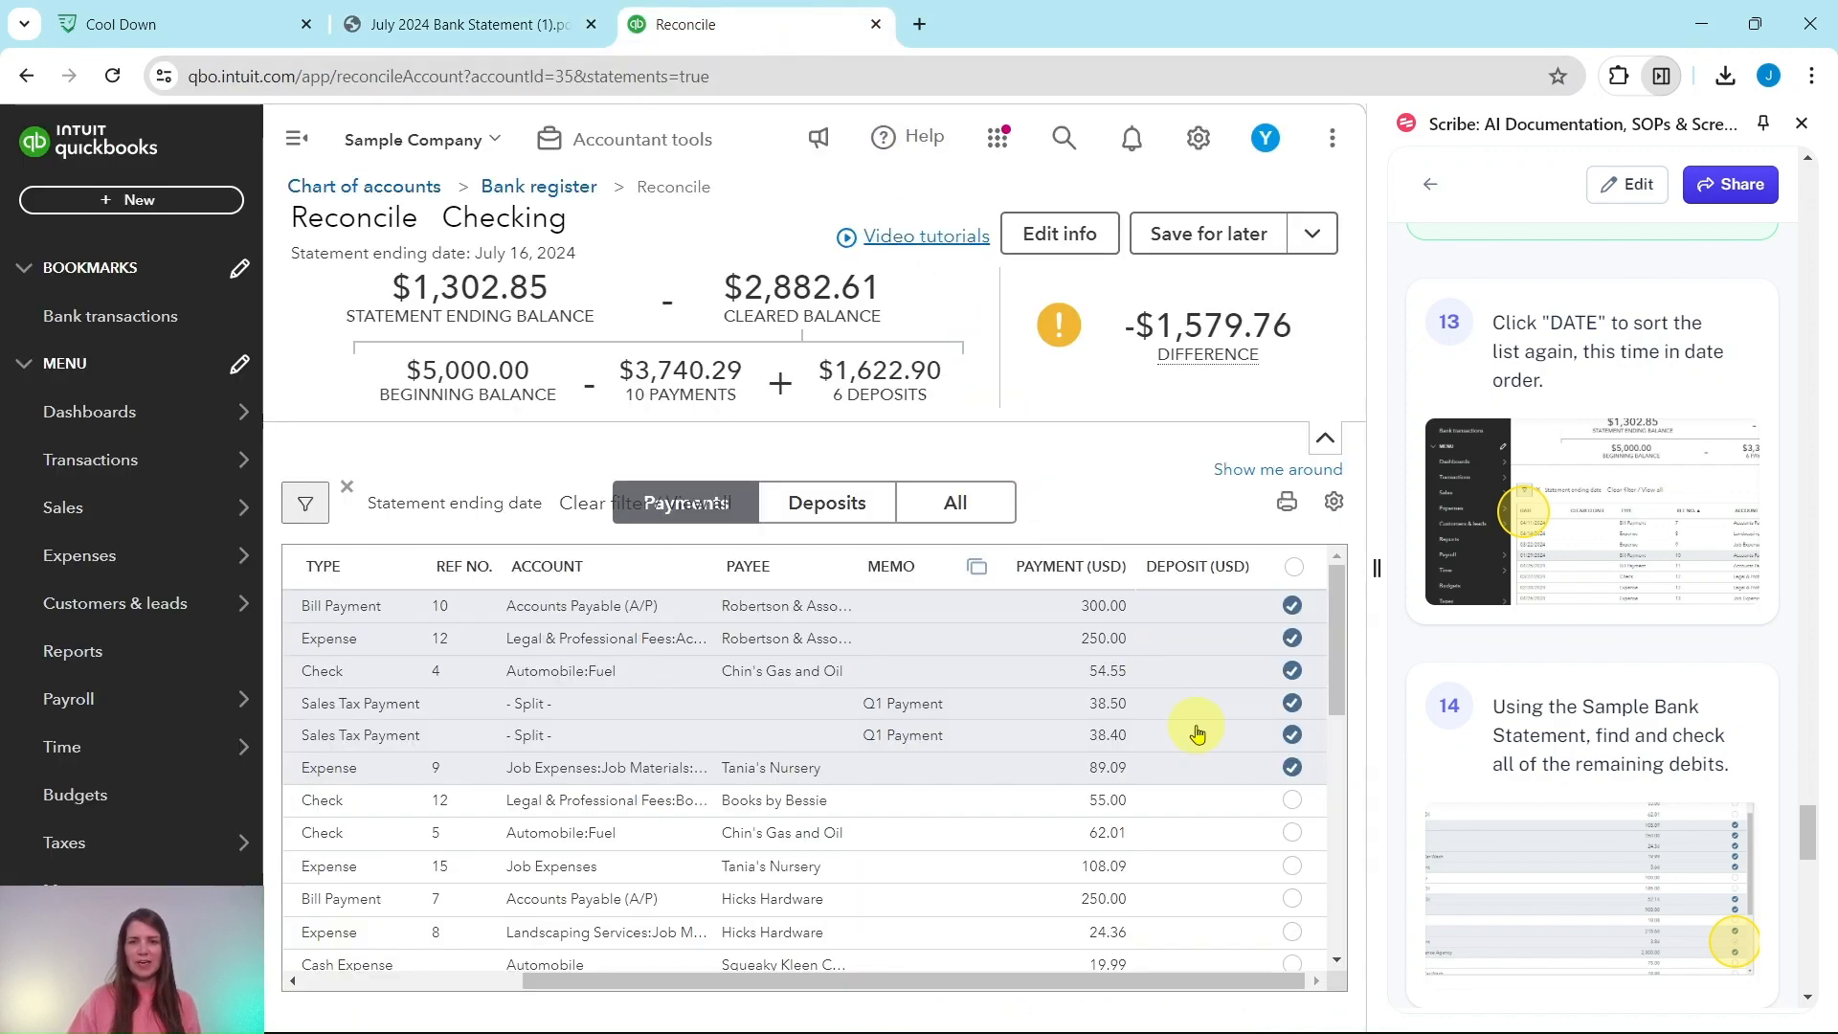
{"action": "scroll", "coordinate": [1197, 733], "scroll_direction": "down", "scroll_amount": 3}
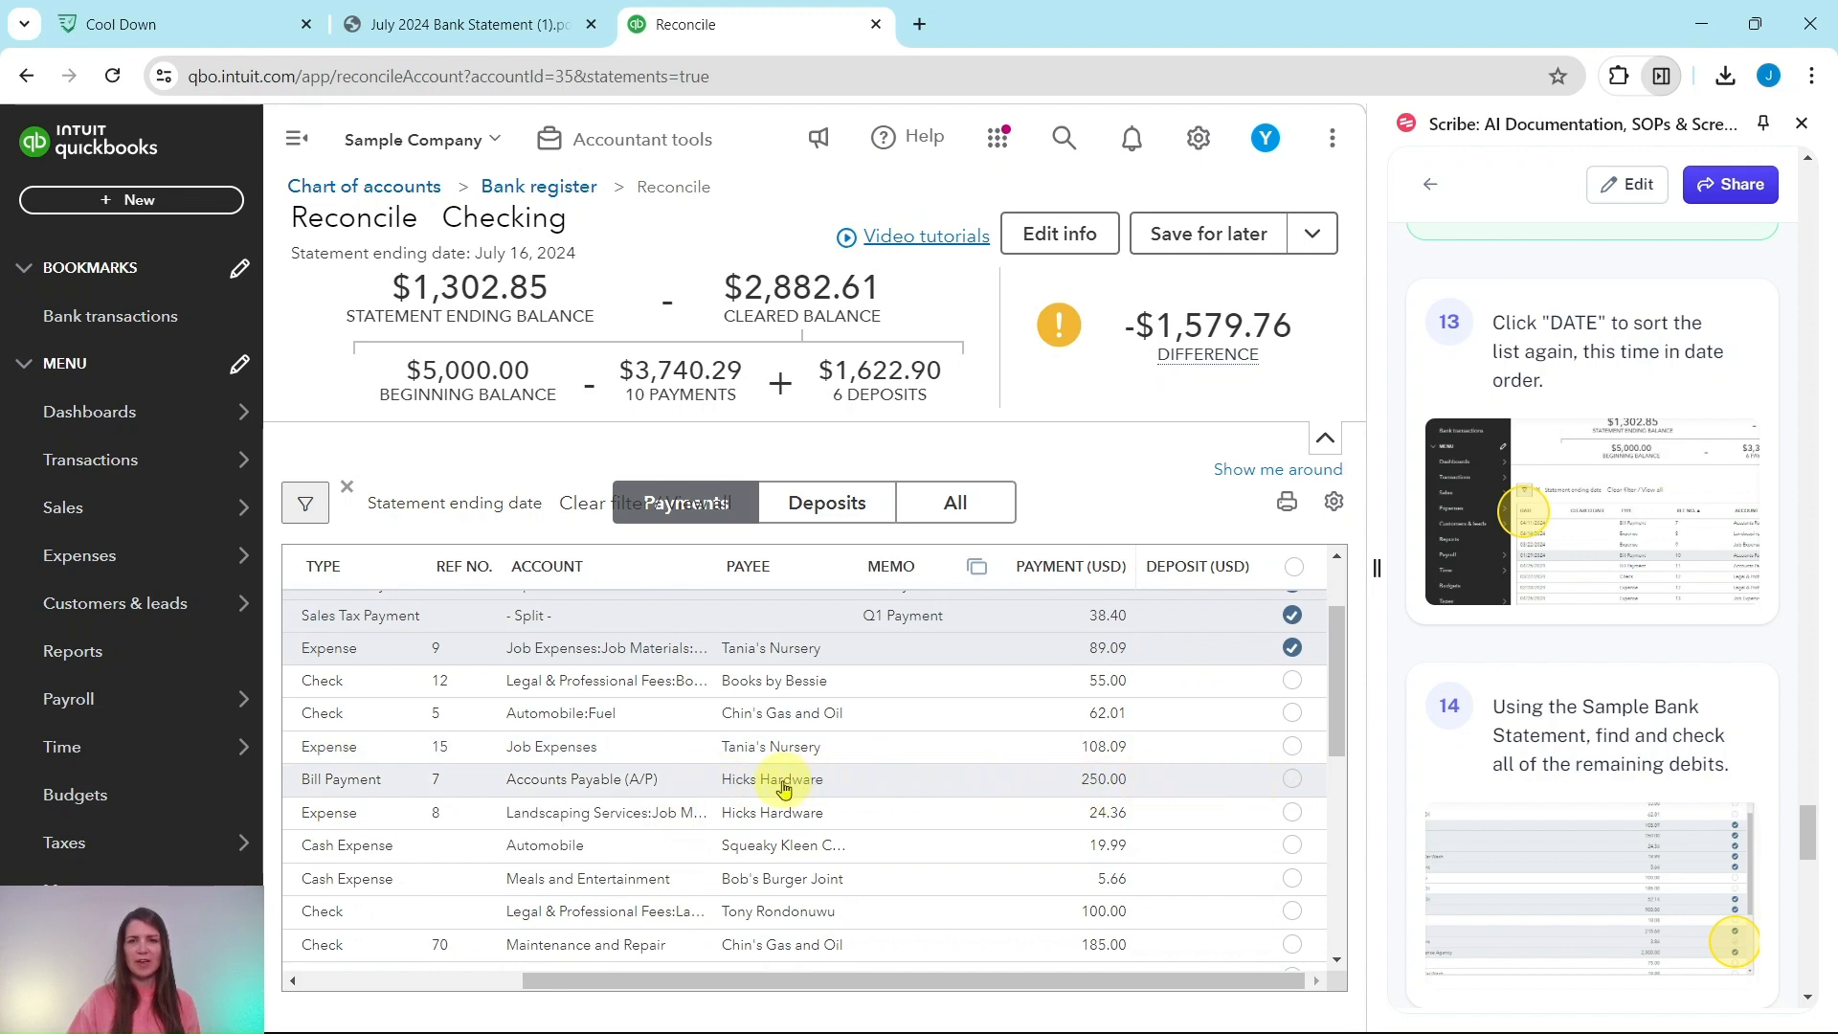
{"action": "left_click", "coordinate": [1292, 780]}
Step: Clear the Tania's Nursery 108.09, Hicks Hardware 24.36 and Squeaky Kleen 19.99 expenses, reaching -$1,177.32
{"action": "left_click", "coordinate": [486, 27]}
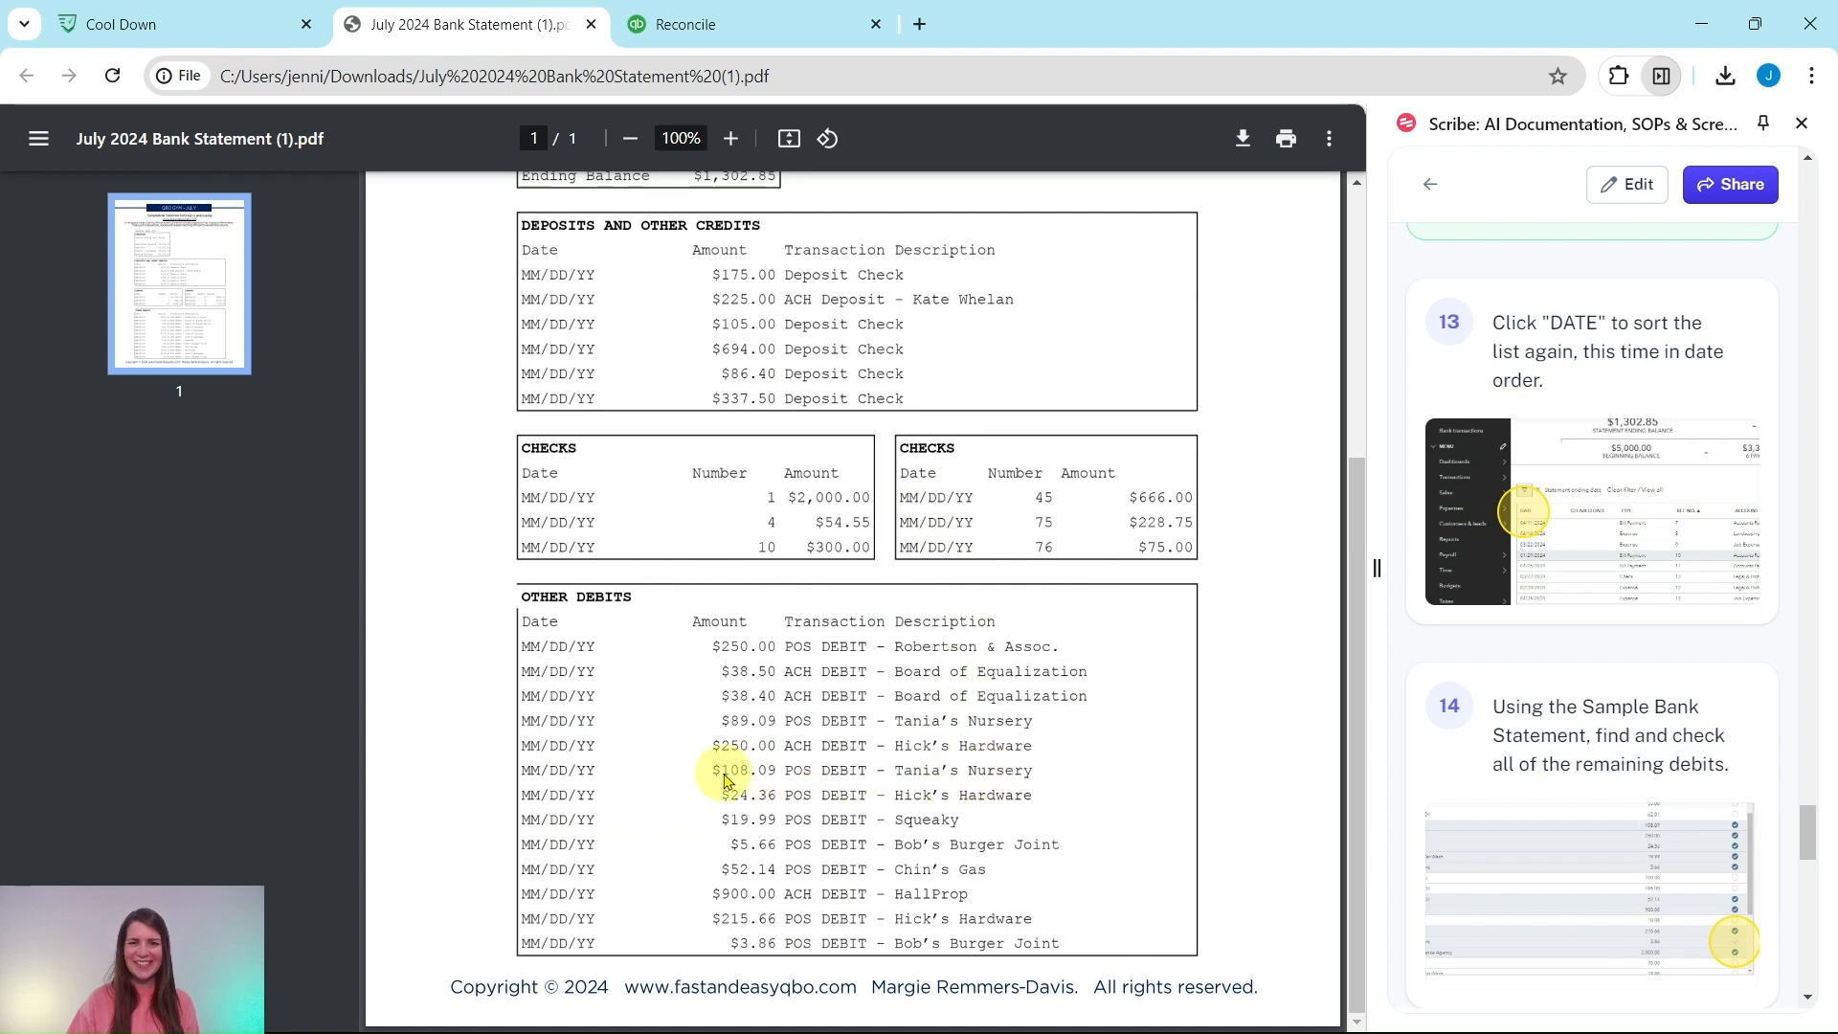
{"action": "left_click", "coordinate": [736, 38]}
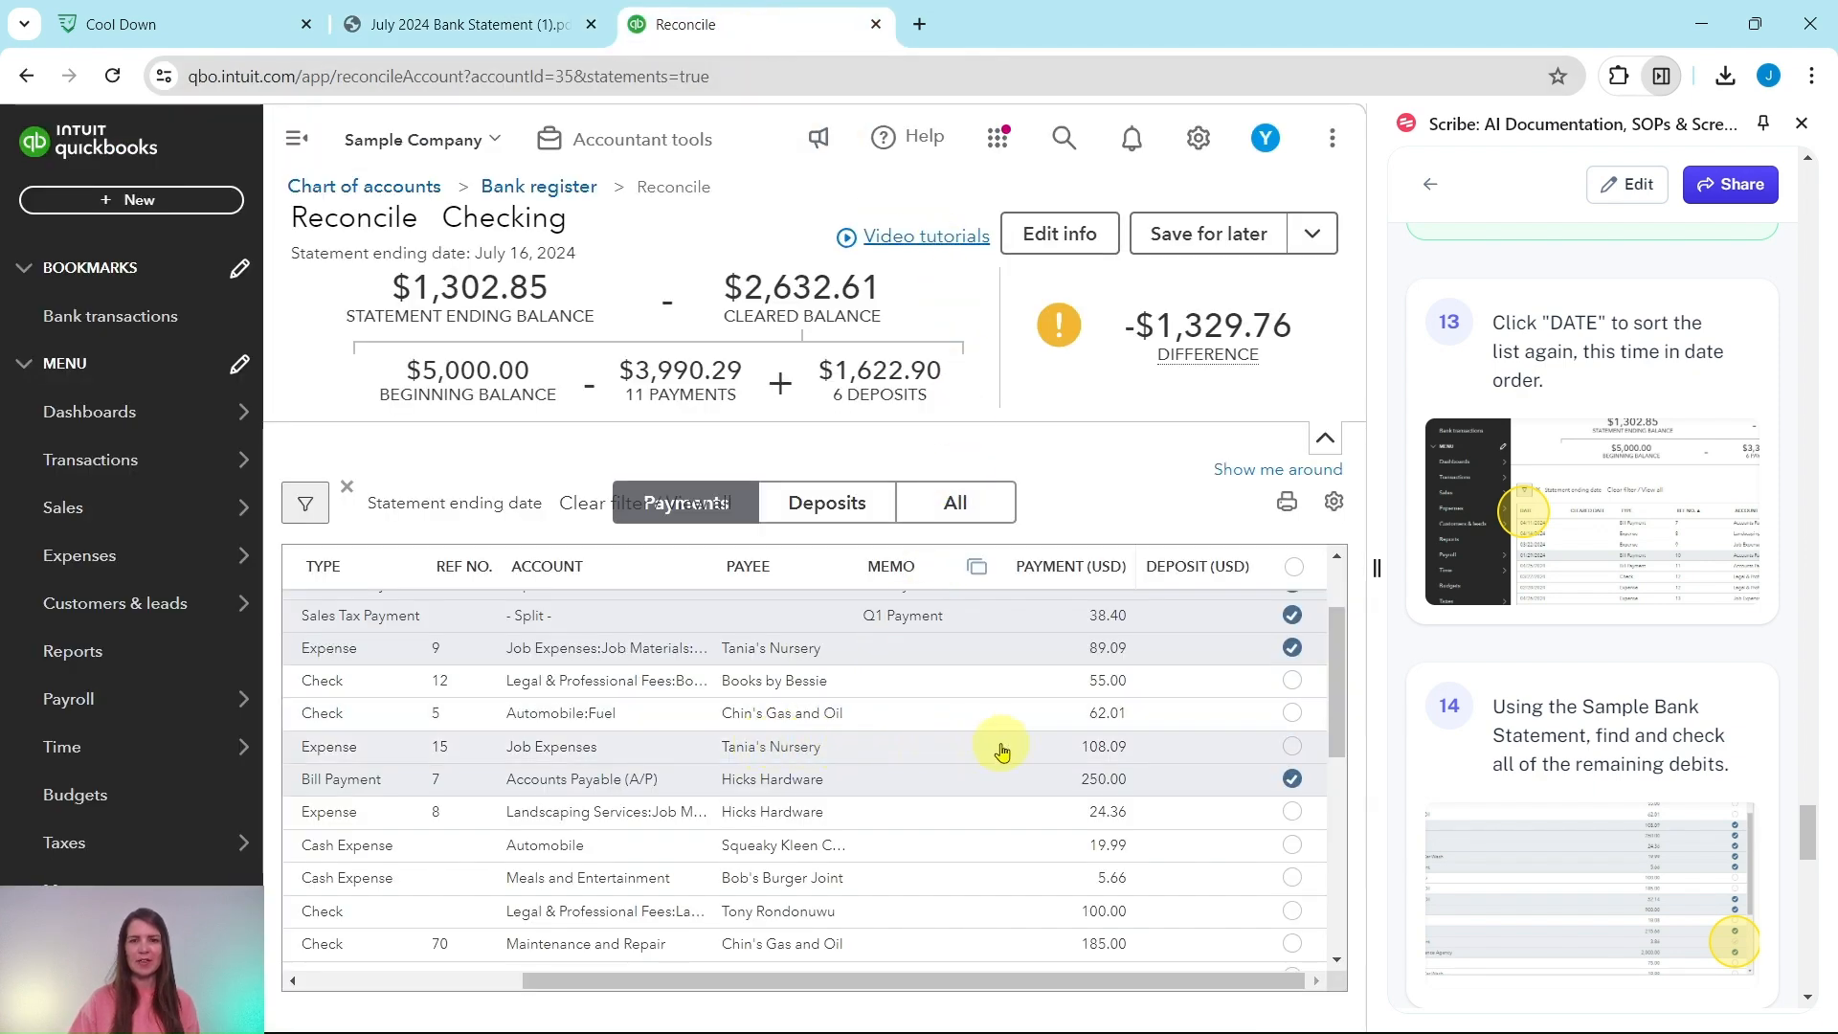
{"action": "left_click", "coordinate": [1293, 756]}
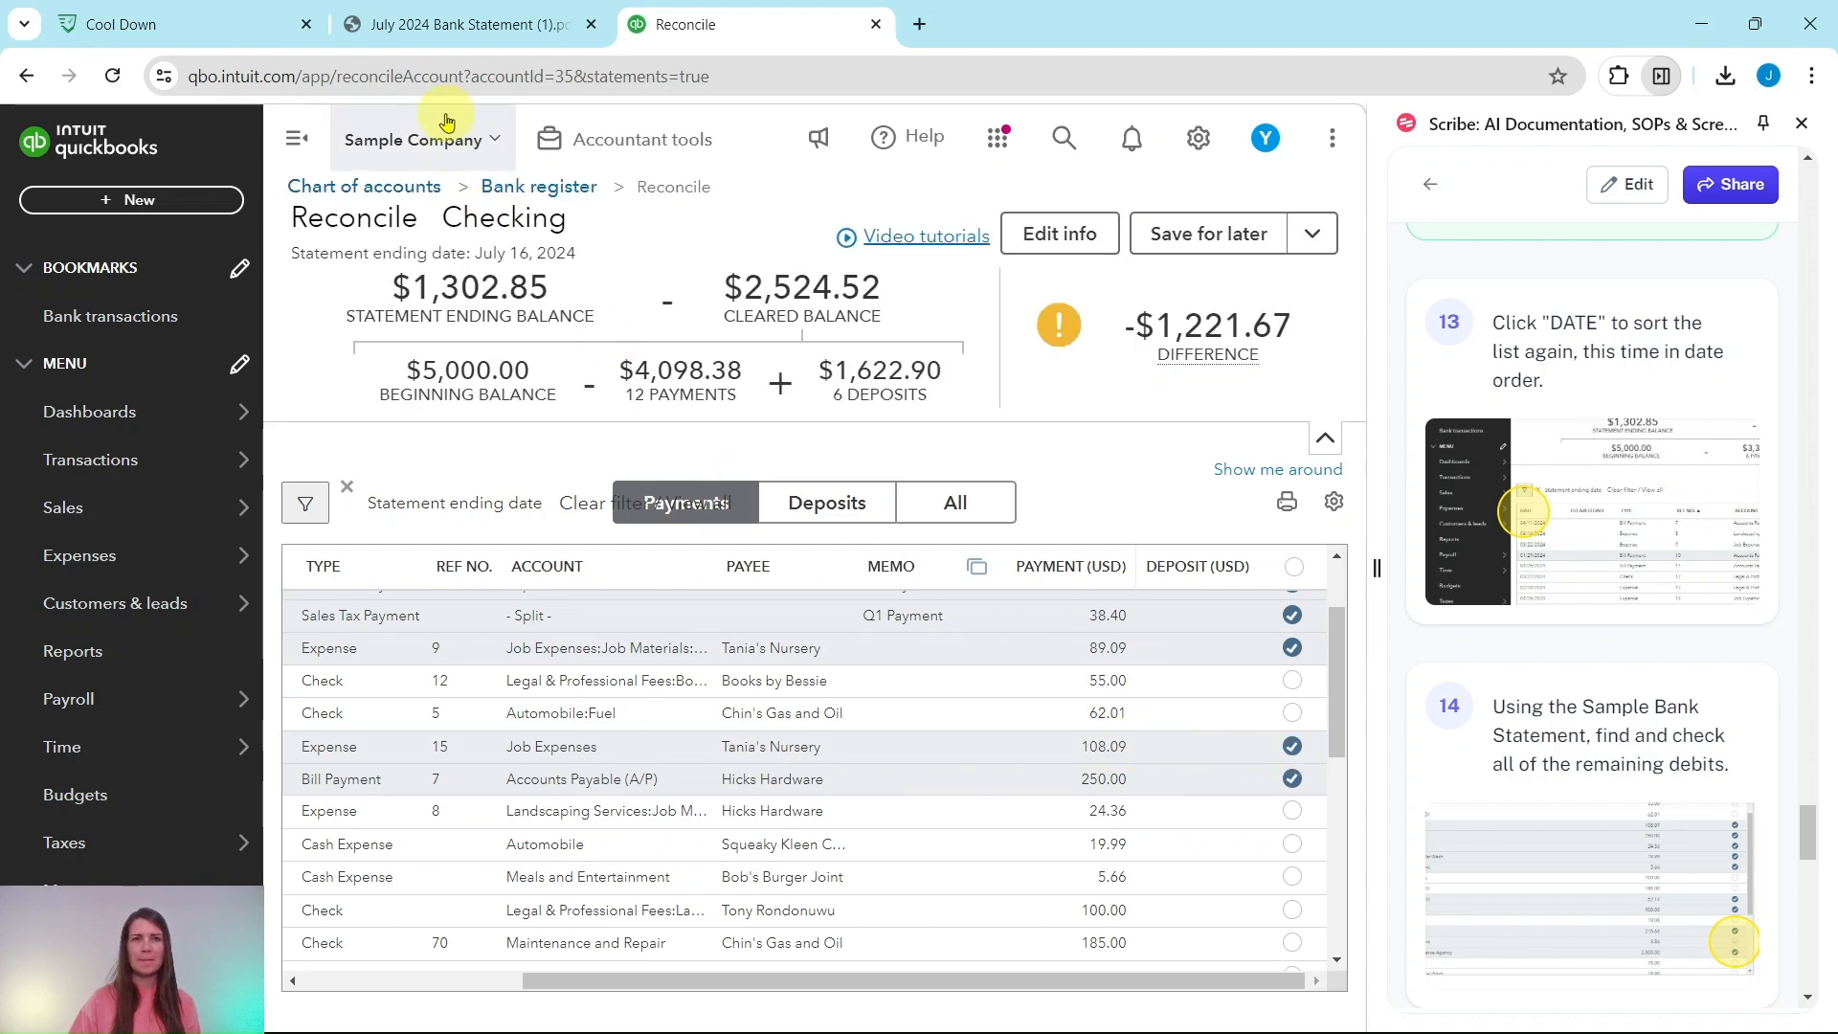
{"action": "left_click", "coordinate": [469, 24]}
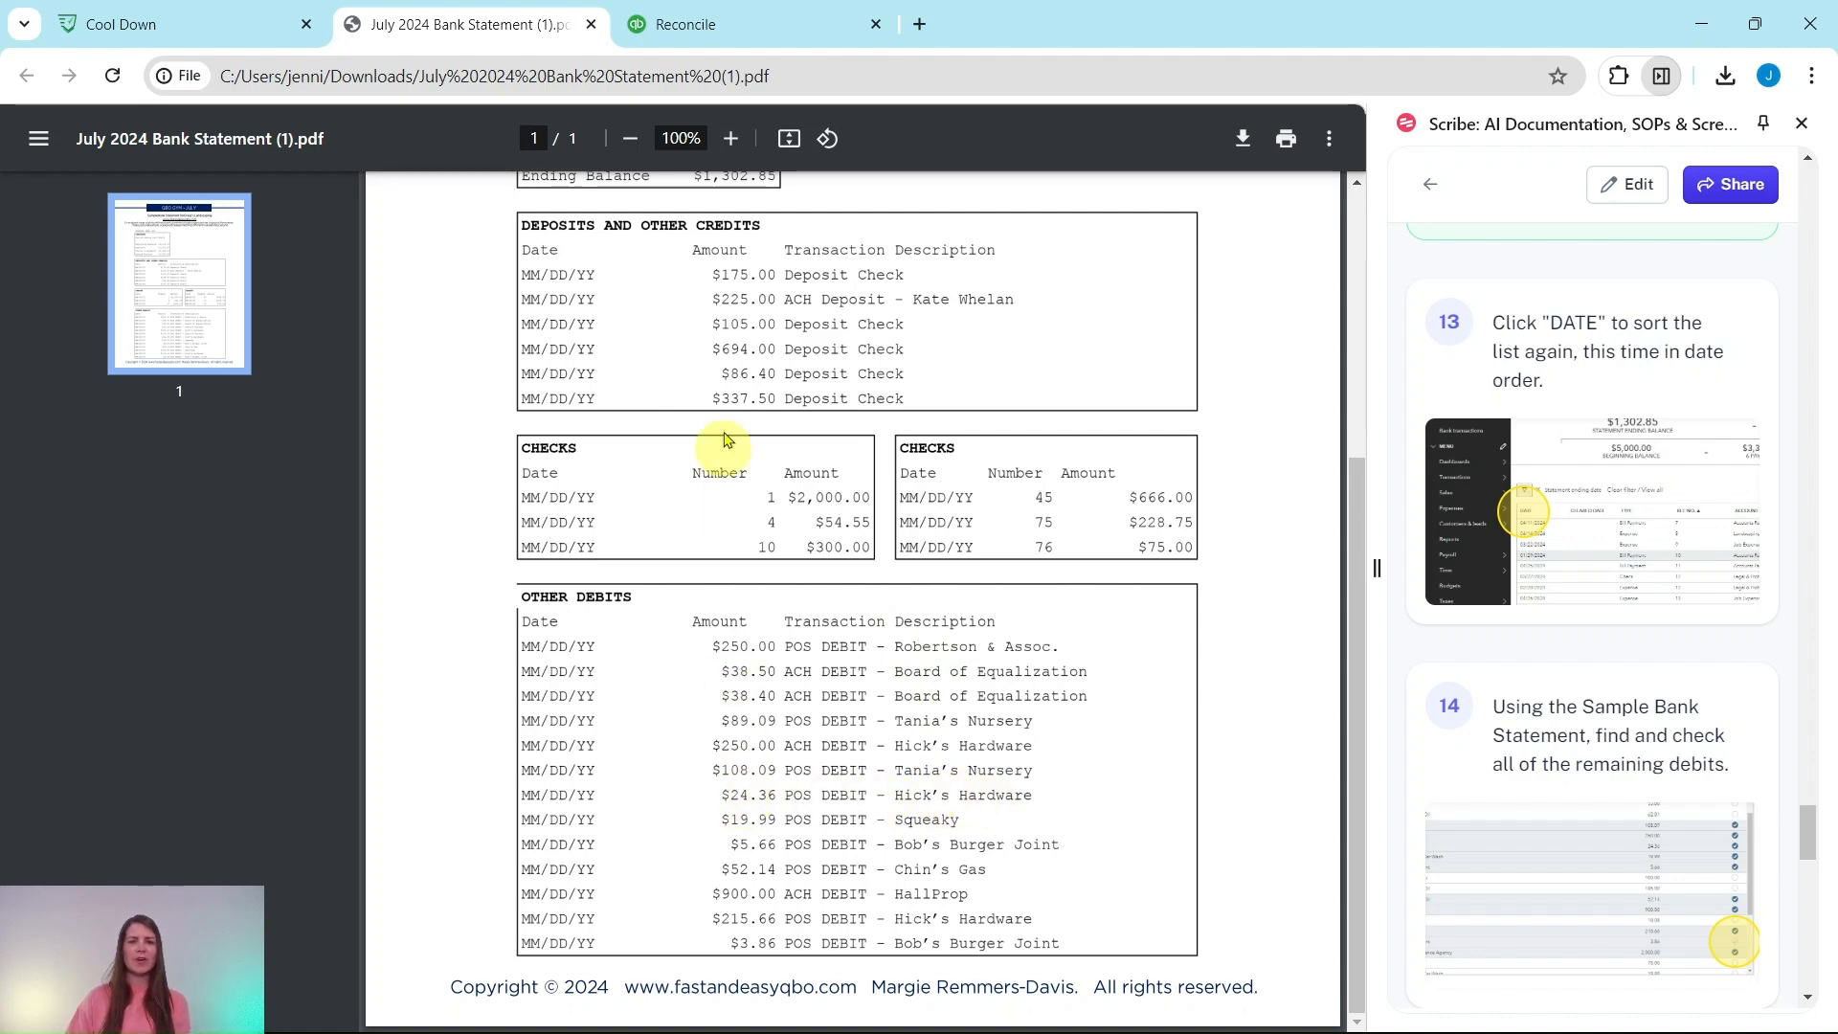
{"action": "left_click", "coordinate": [750, 34]}
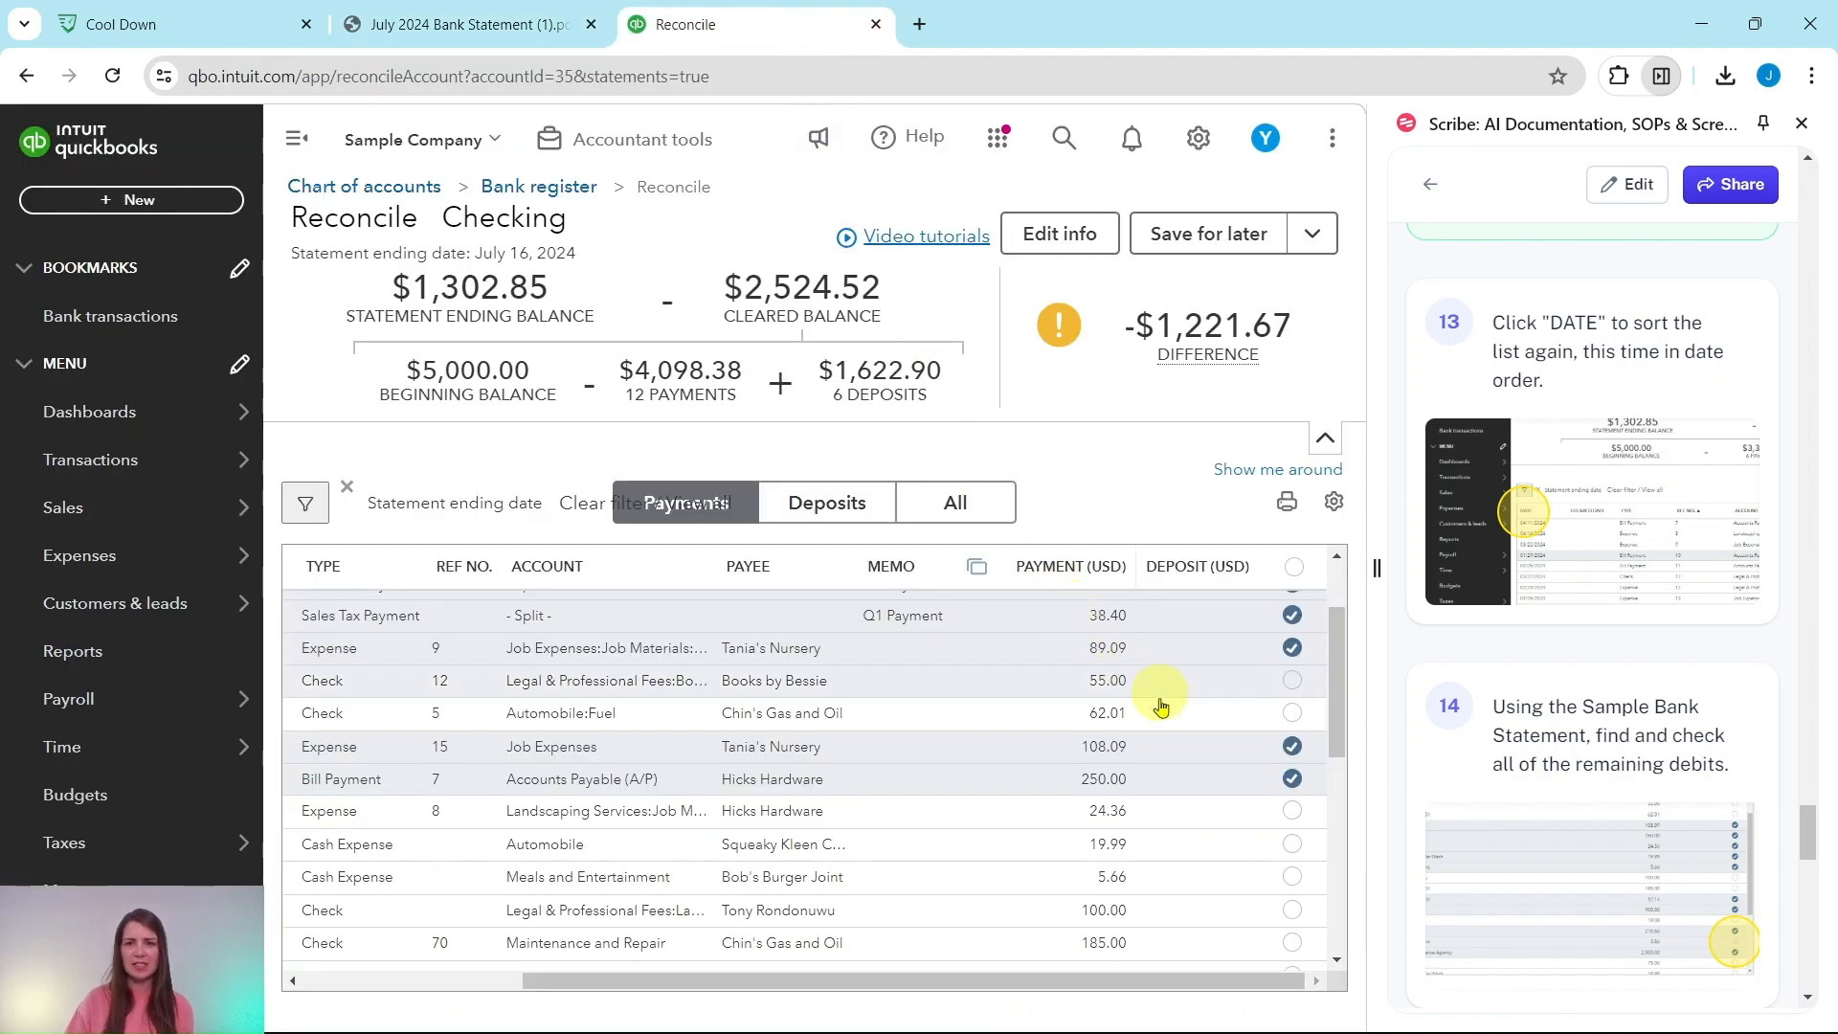
{"action": "left_click", "coordinate": [1292, 811]}
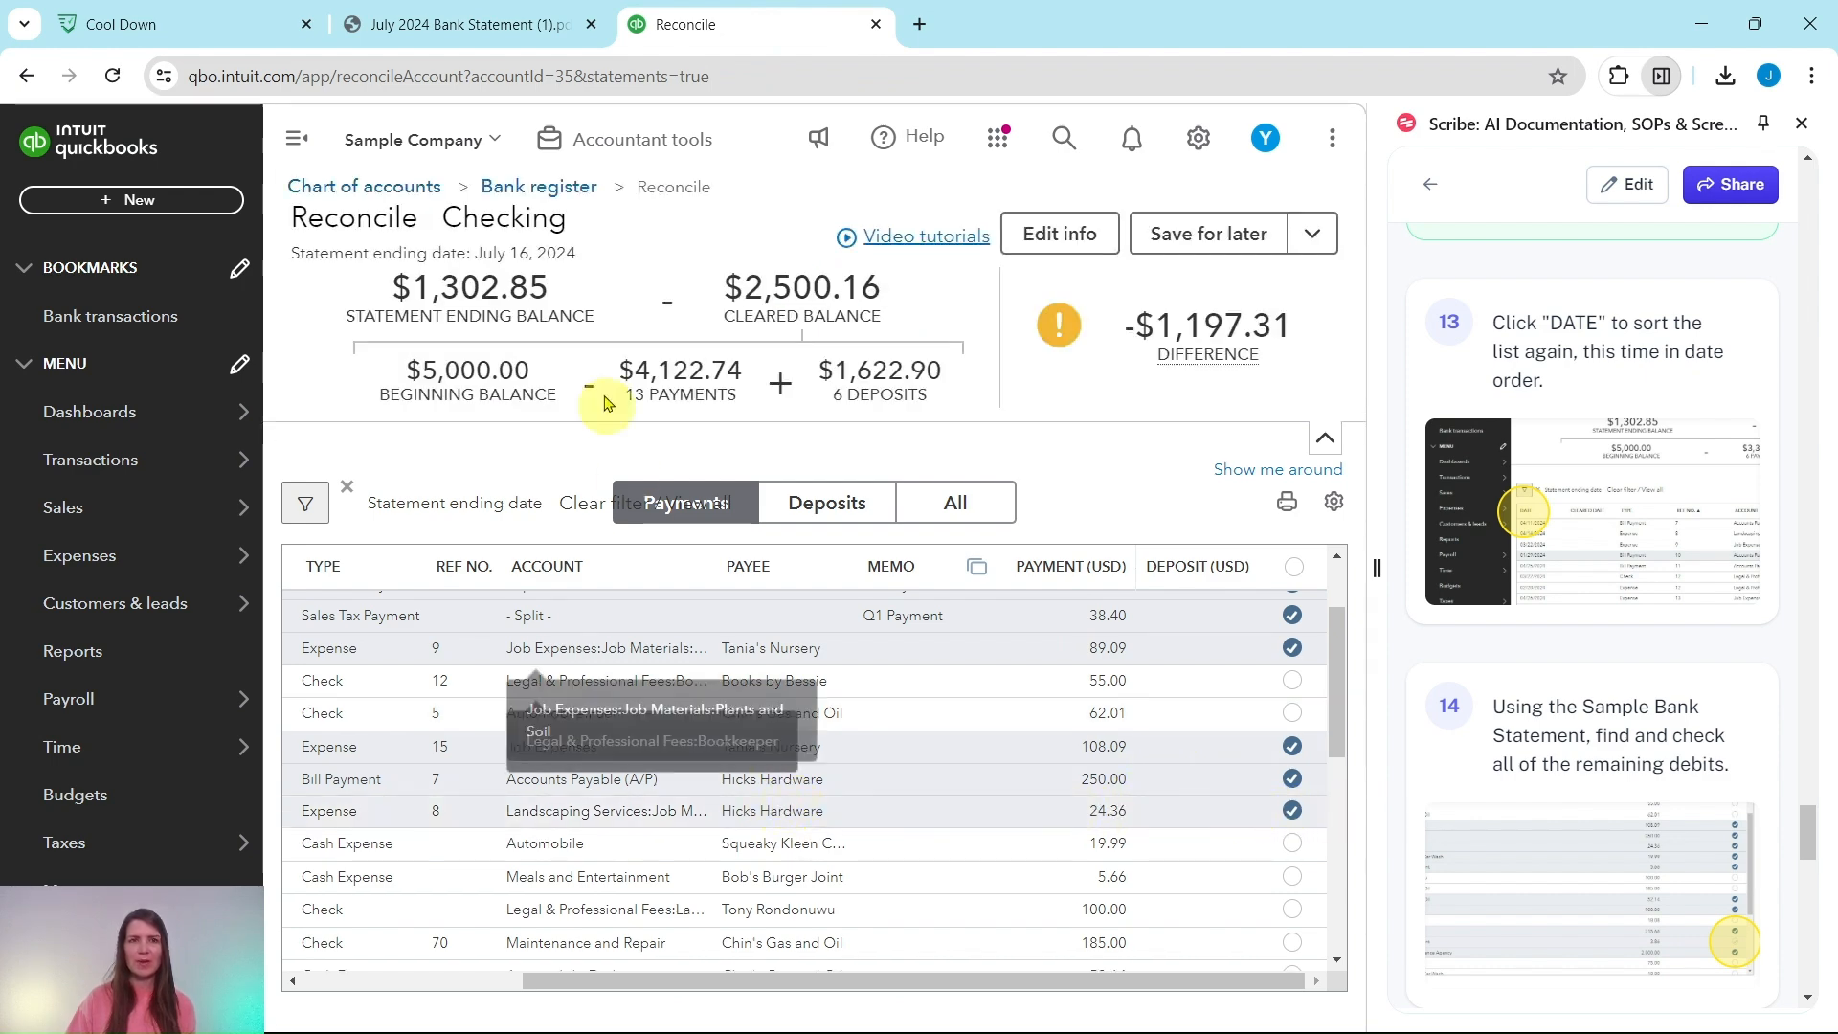
{"action": "left_click", "coordinate": [476, 26]}
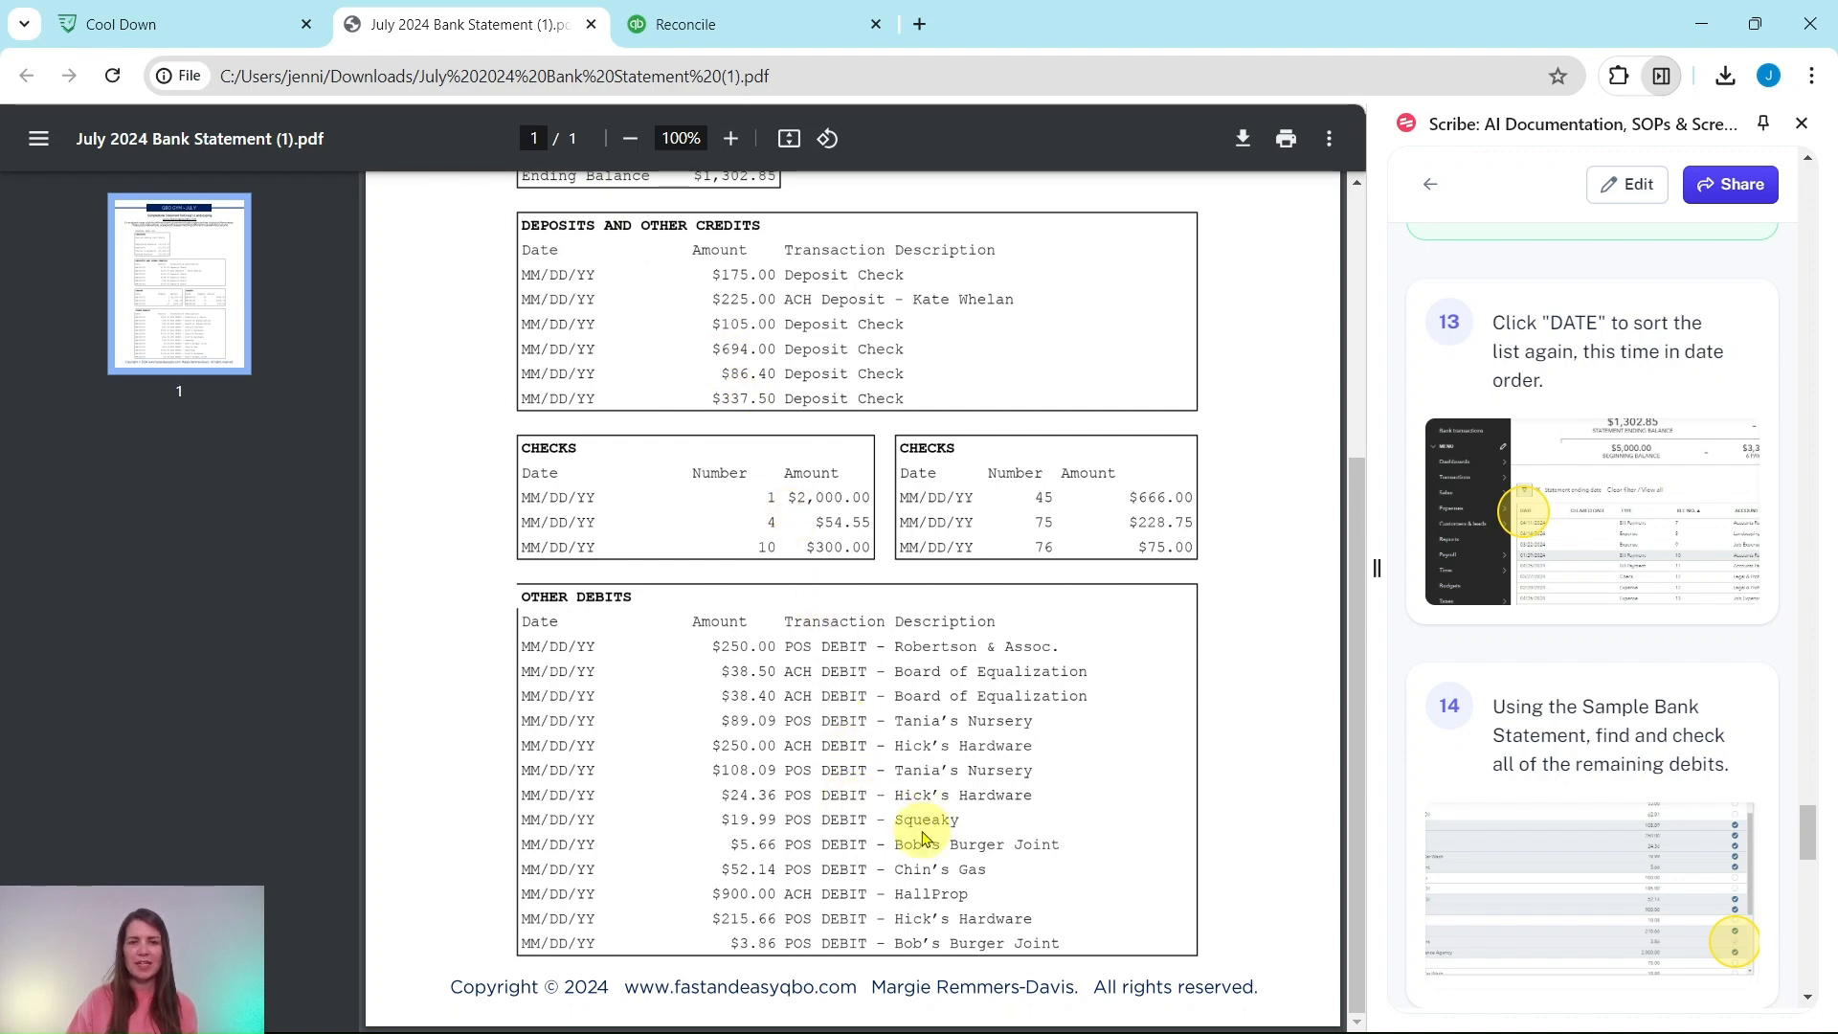
{"action": "left_click", "coordinate": [670, 24]}
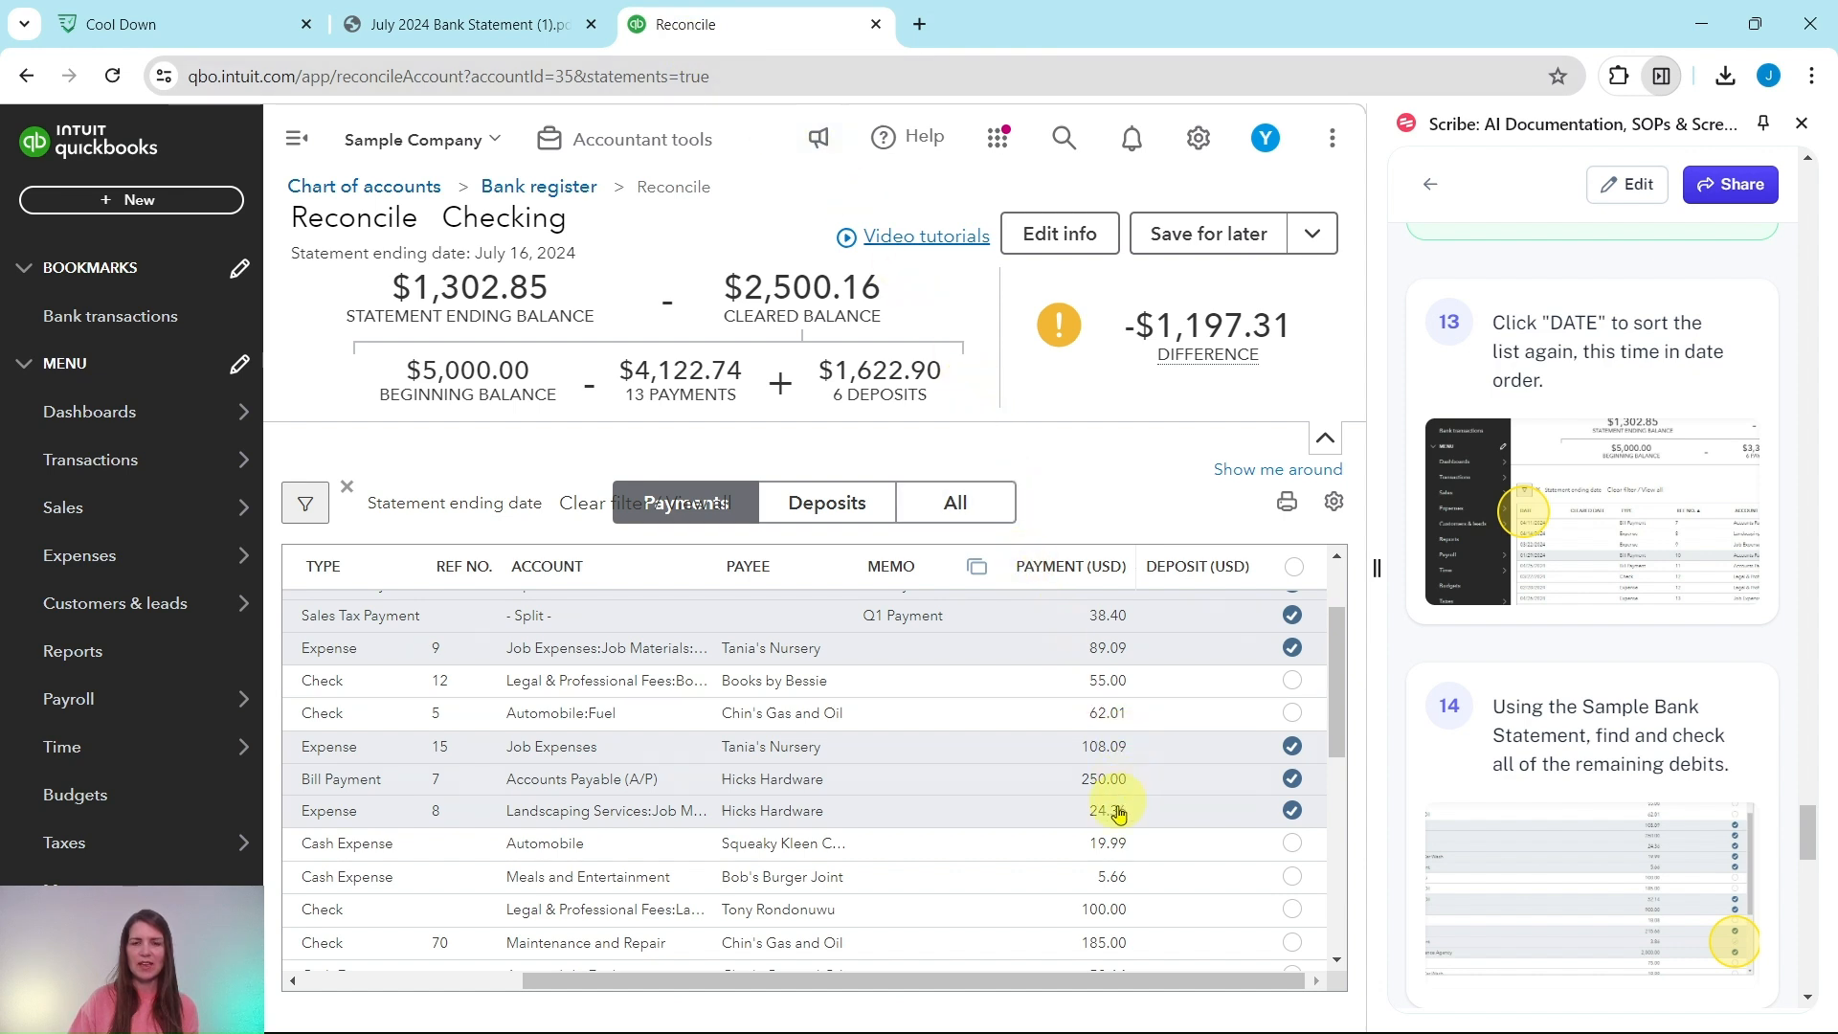
{"action": "left_click", "coordinate": [1292, 846]}
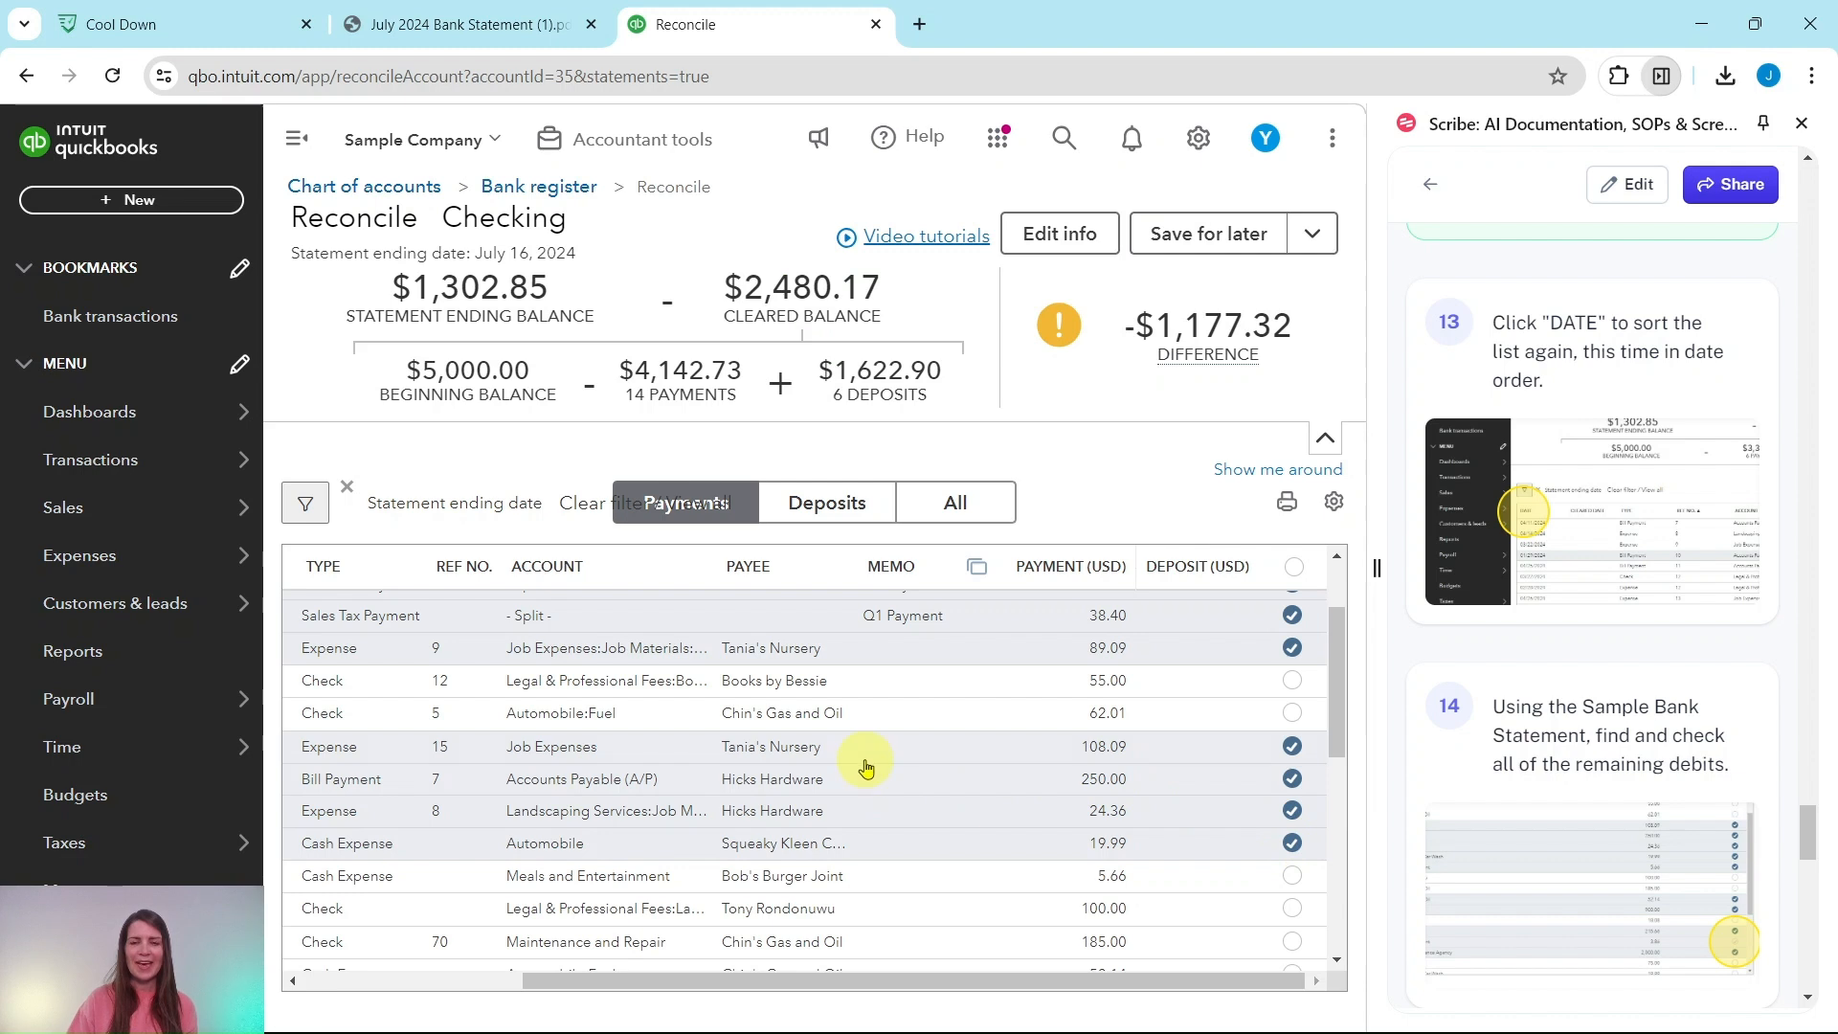
{"action": "scroll", "coordinate": [865, 766], "scroll_direction": "down", "scroll_amount": 4}
{"action": "scroll", "coordinate": [857, 747], "scroll_direction": "down", "scroll_amount": 1}
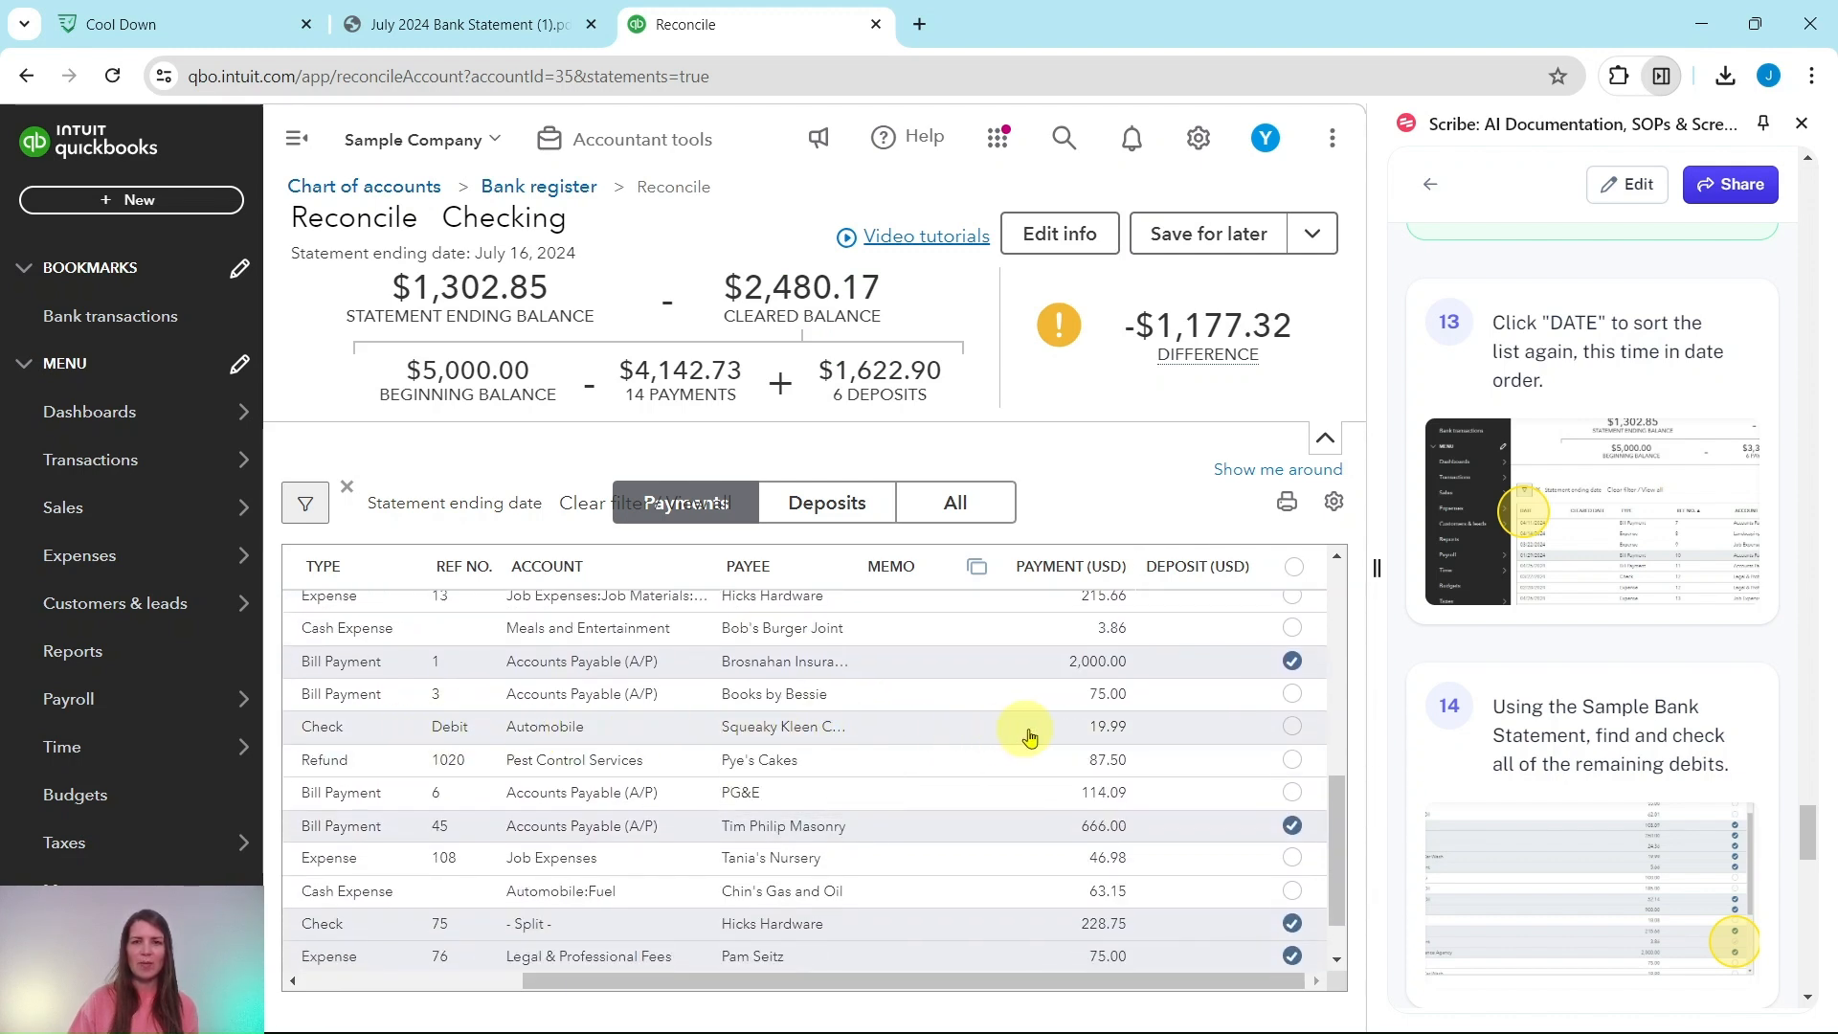
{"action": "scroll", "coordinate": [1101, 757], "scroll_direction": "up", "scroll_amount": 4}
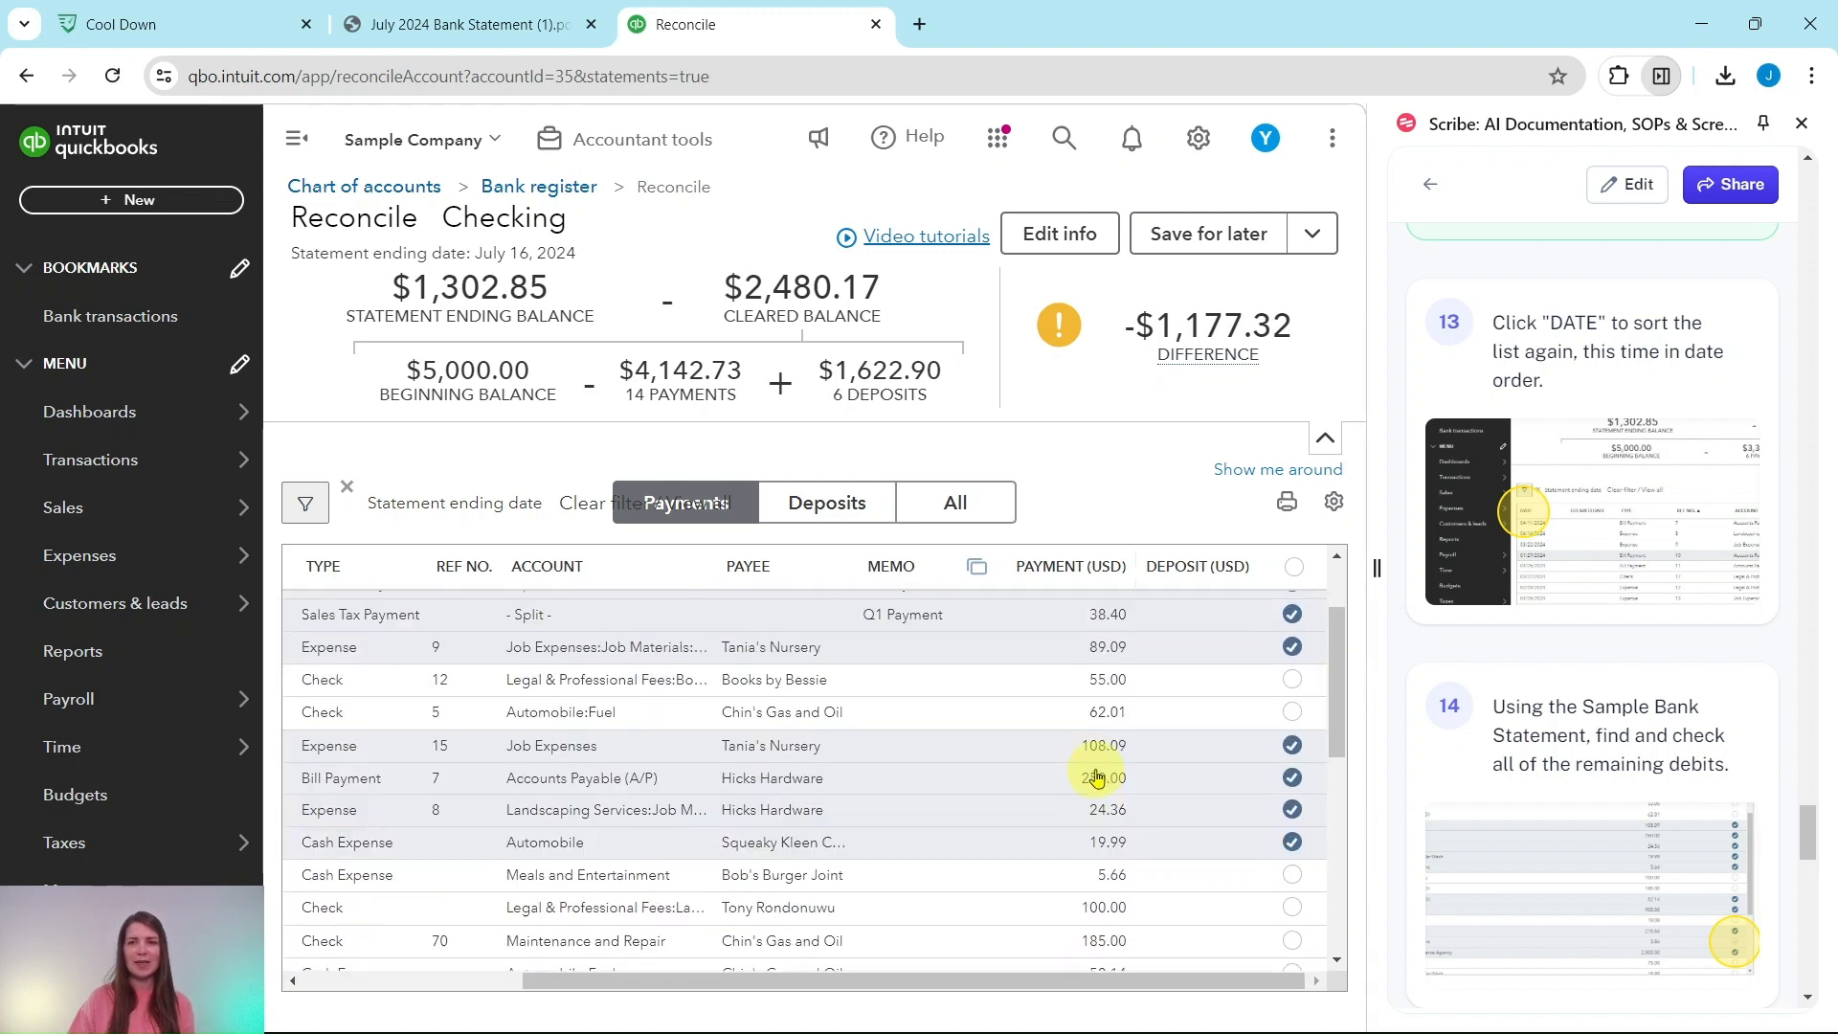
{"action": "scroll", "coordinate": [1089, 780], "scroll_direction": "down", "scroll_amount": 1}
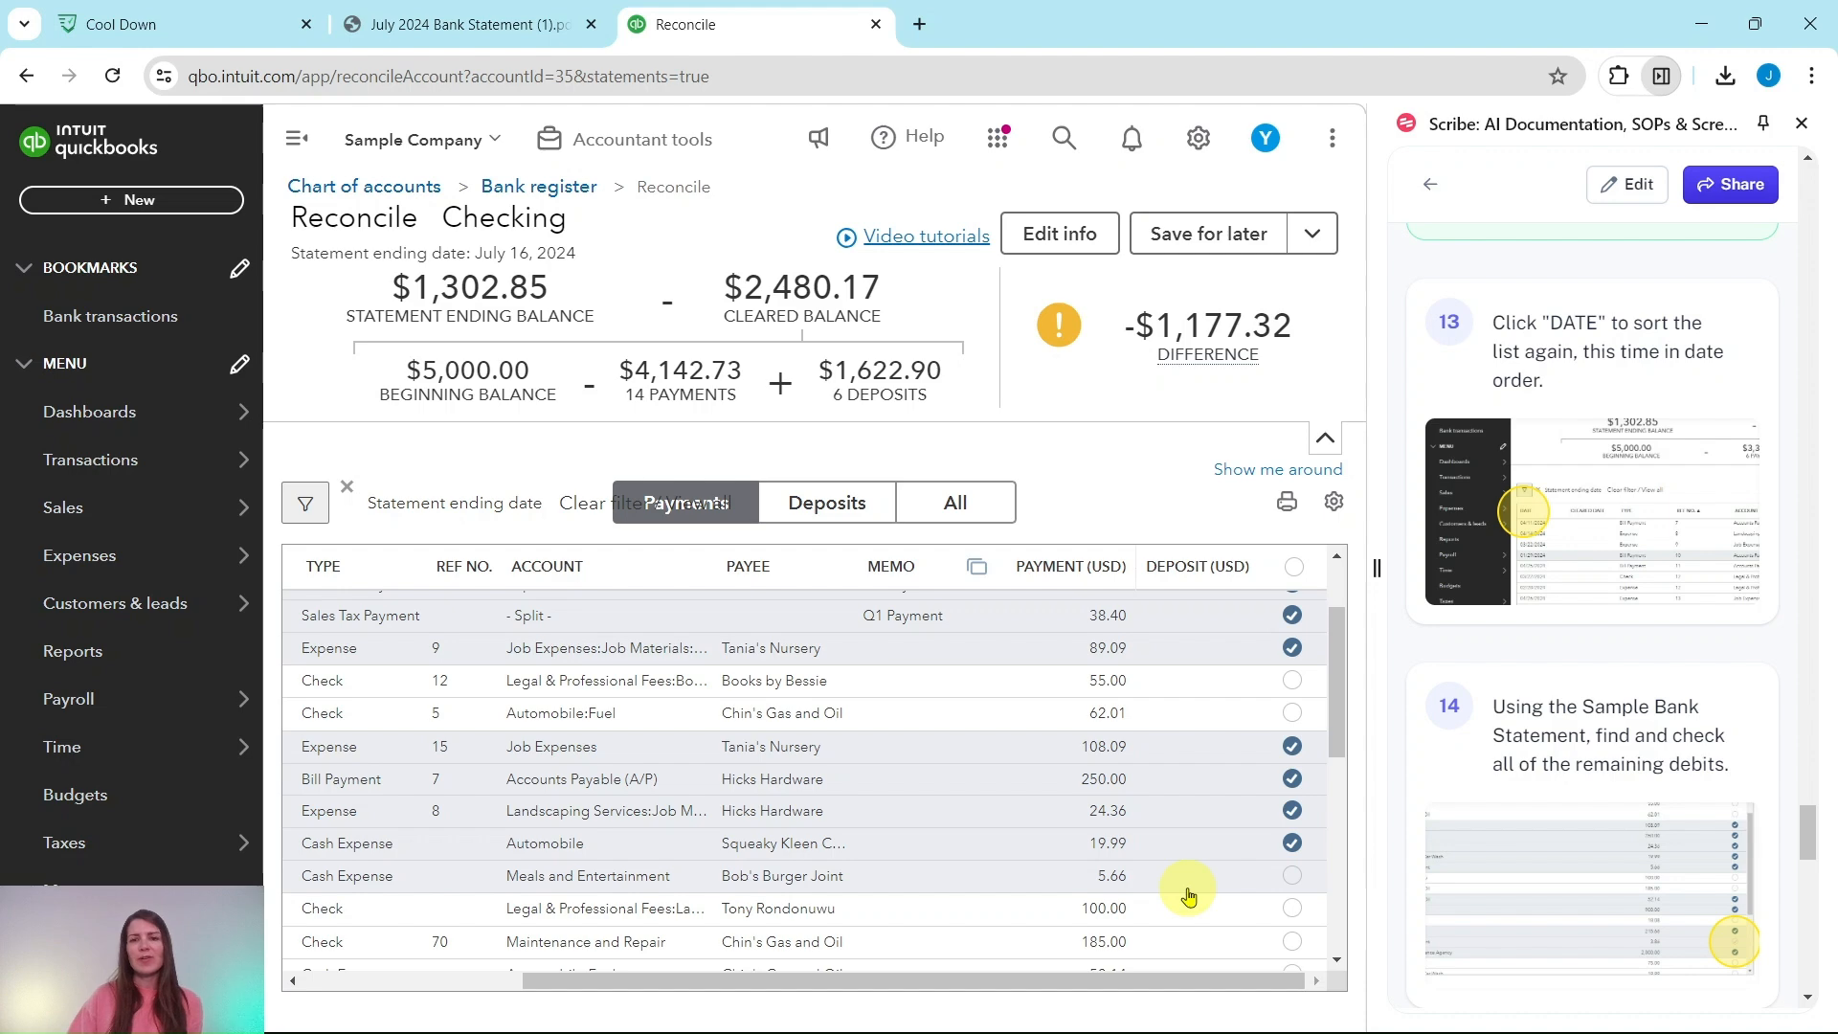
{"action": "left_click", "coordinate": [469, 24]}
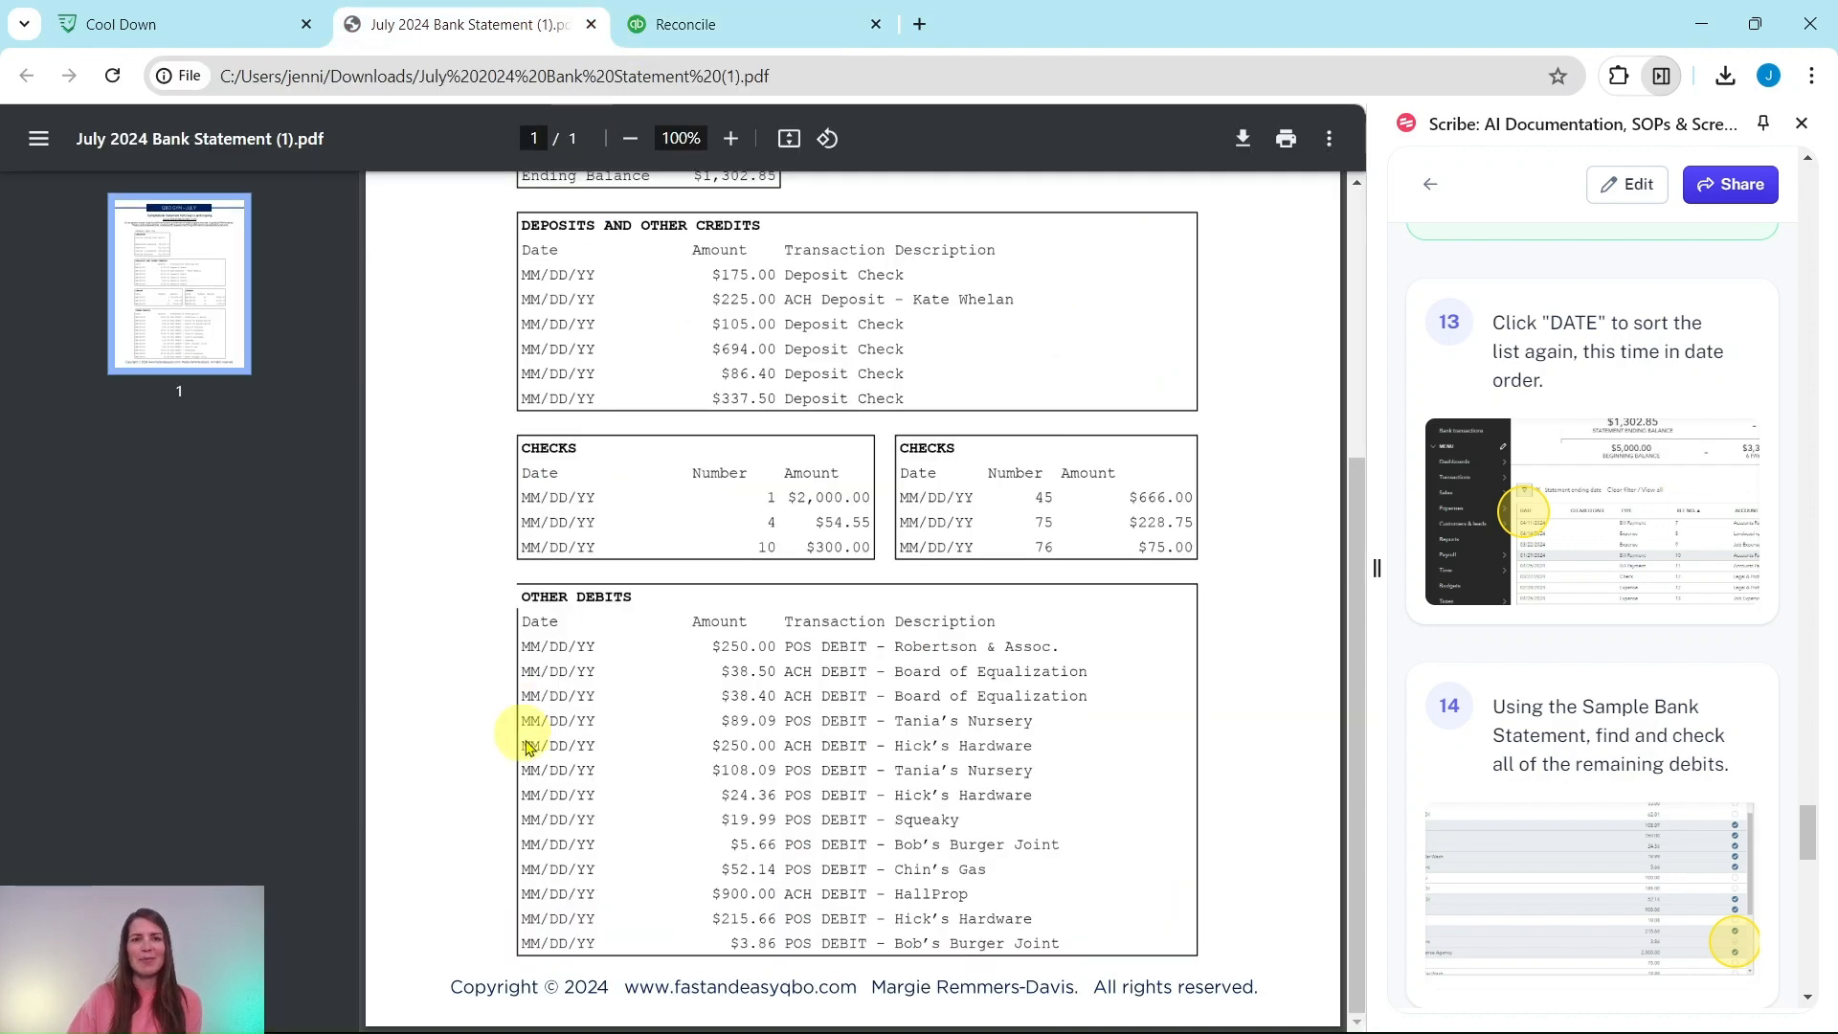
{"action": "left_click", "coordinate": [686, 24]}
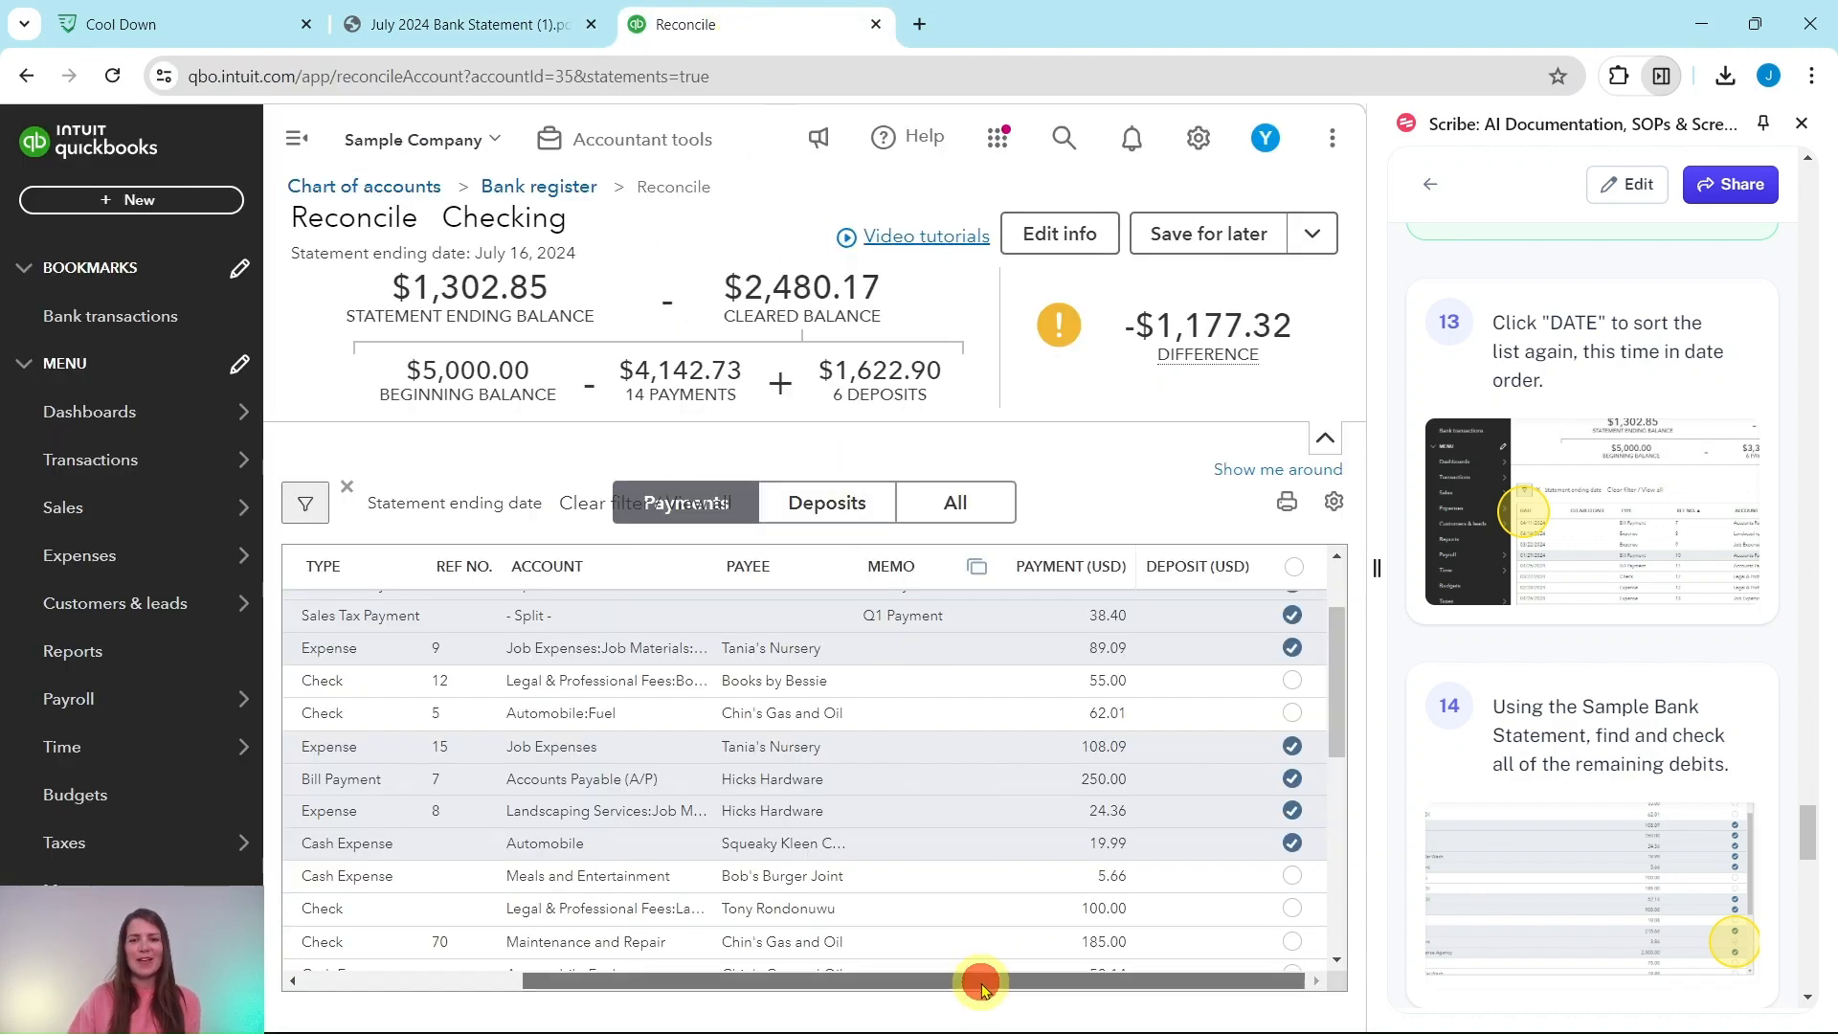
{"action": "left_click_drag", "start_coordinate": [982, 983], "coordinate": [635, 971]}
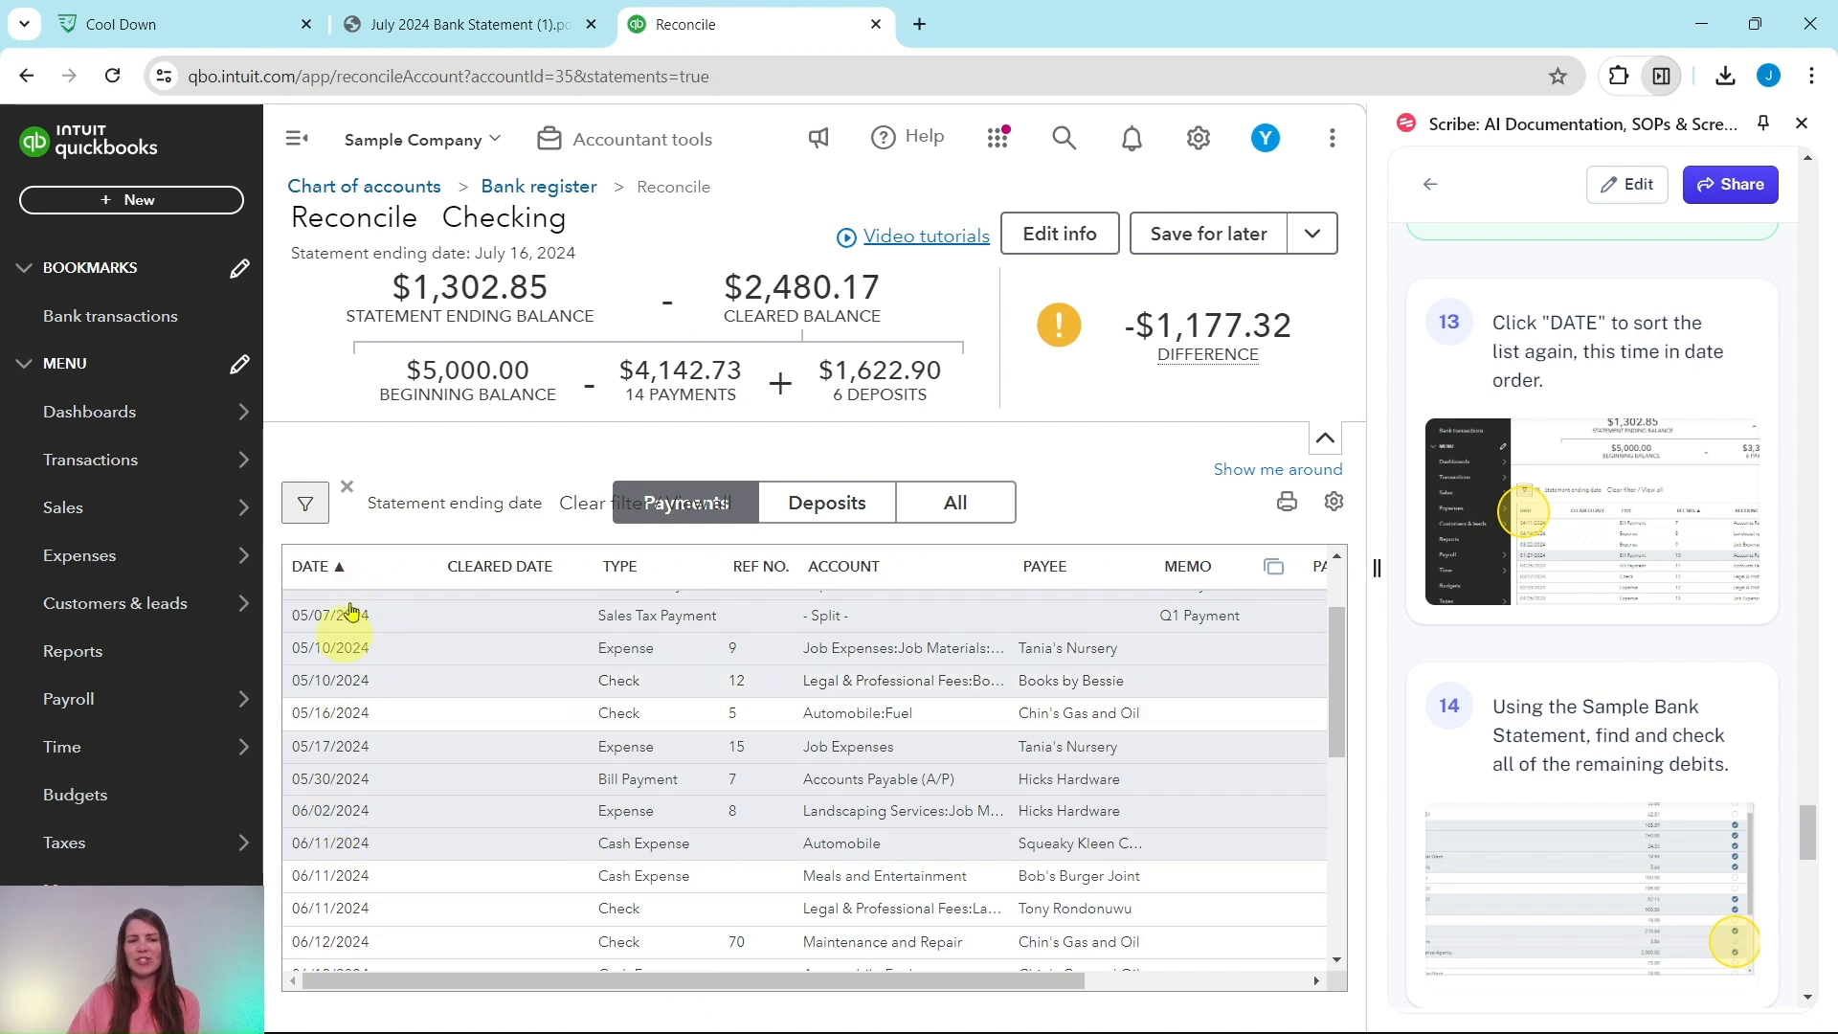
{"action": "left_click_drag", "start_coordinate": [625, 990], "coordinate": [907, 989]}
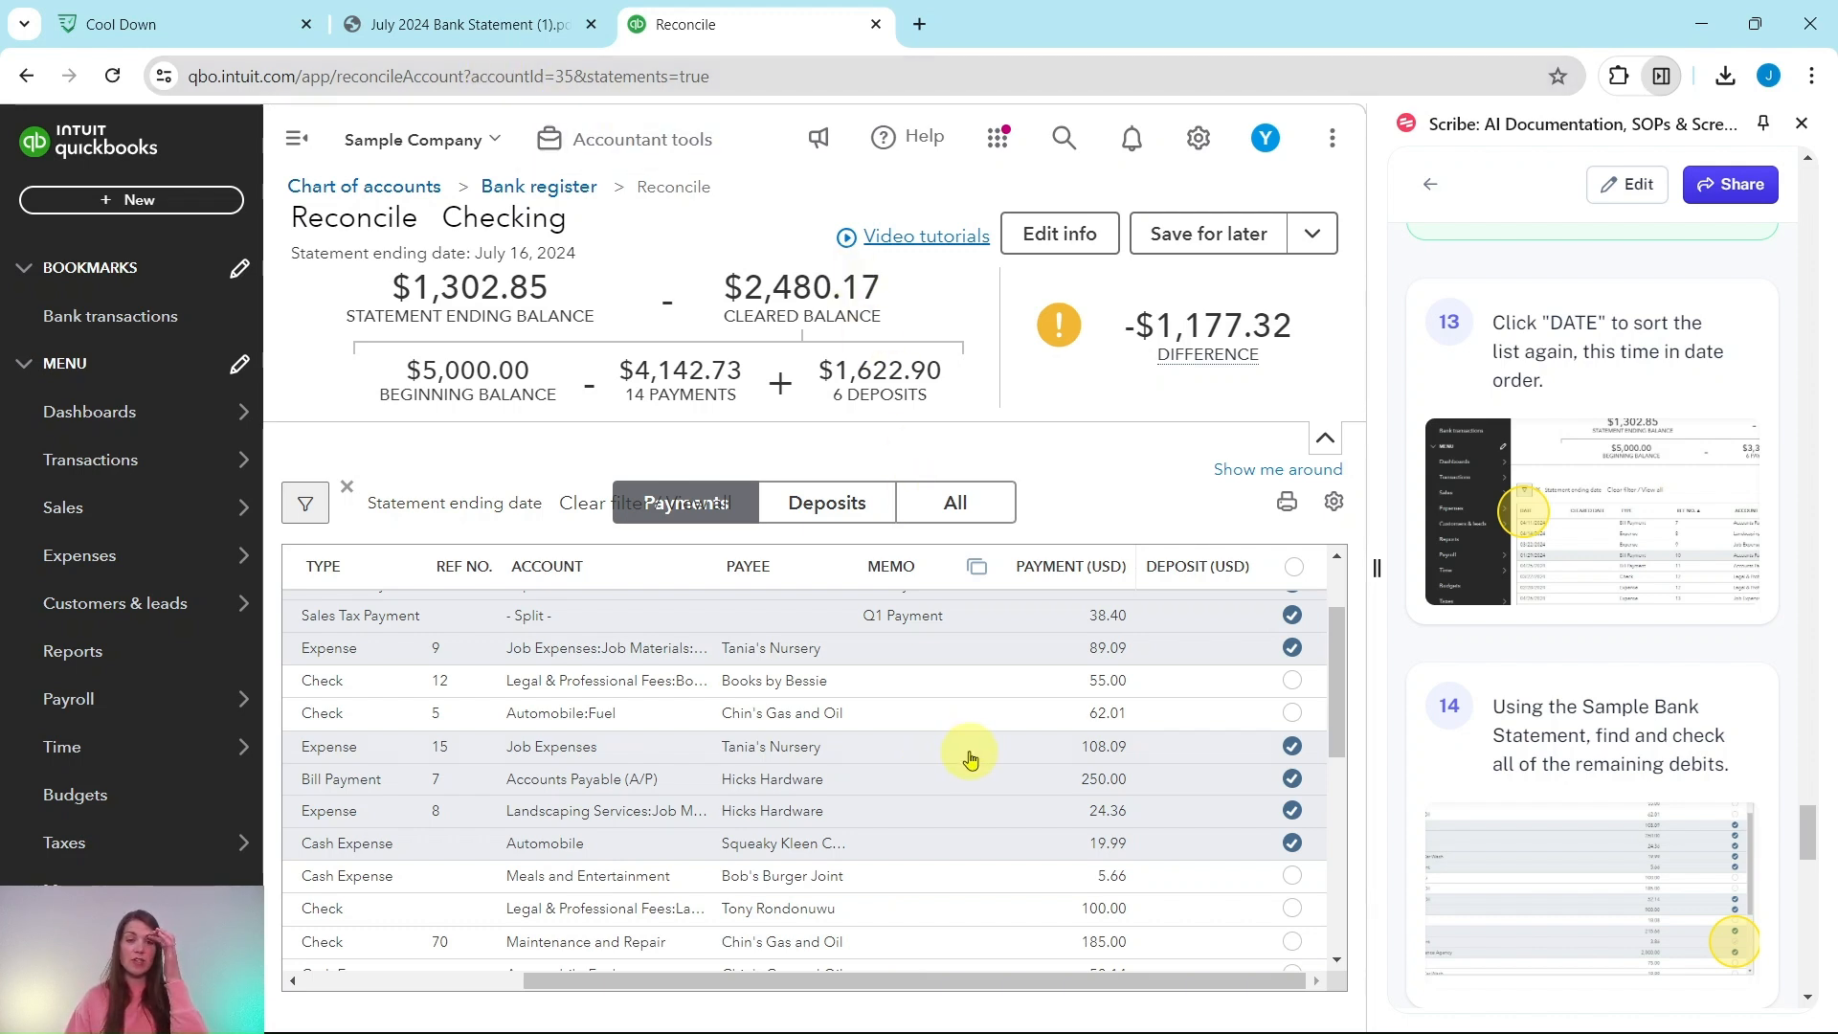
{"action": "scroll", "coordinate": [993, 775], "scroll_direction": "down", "scroll_amount": 3}
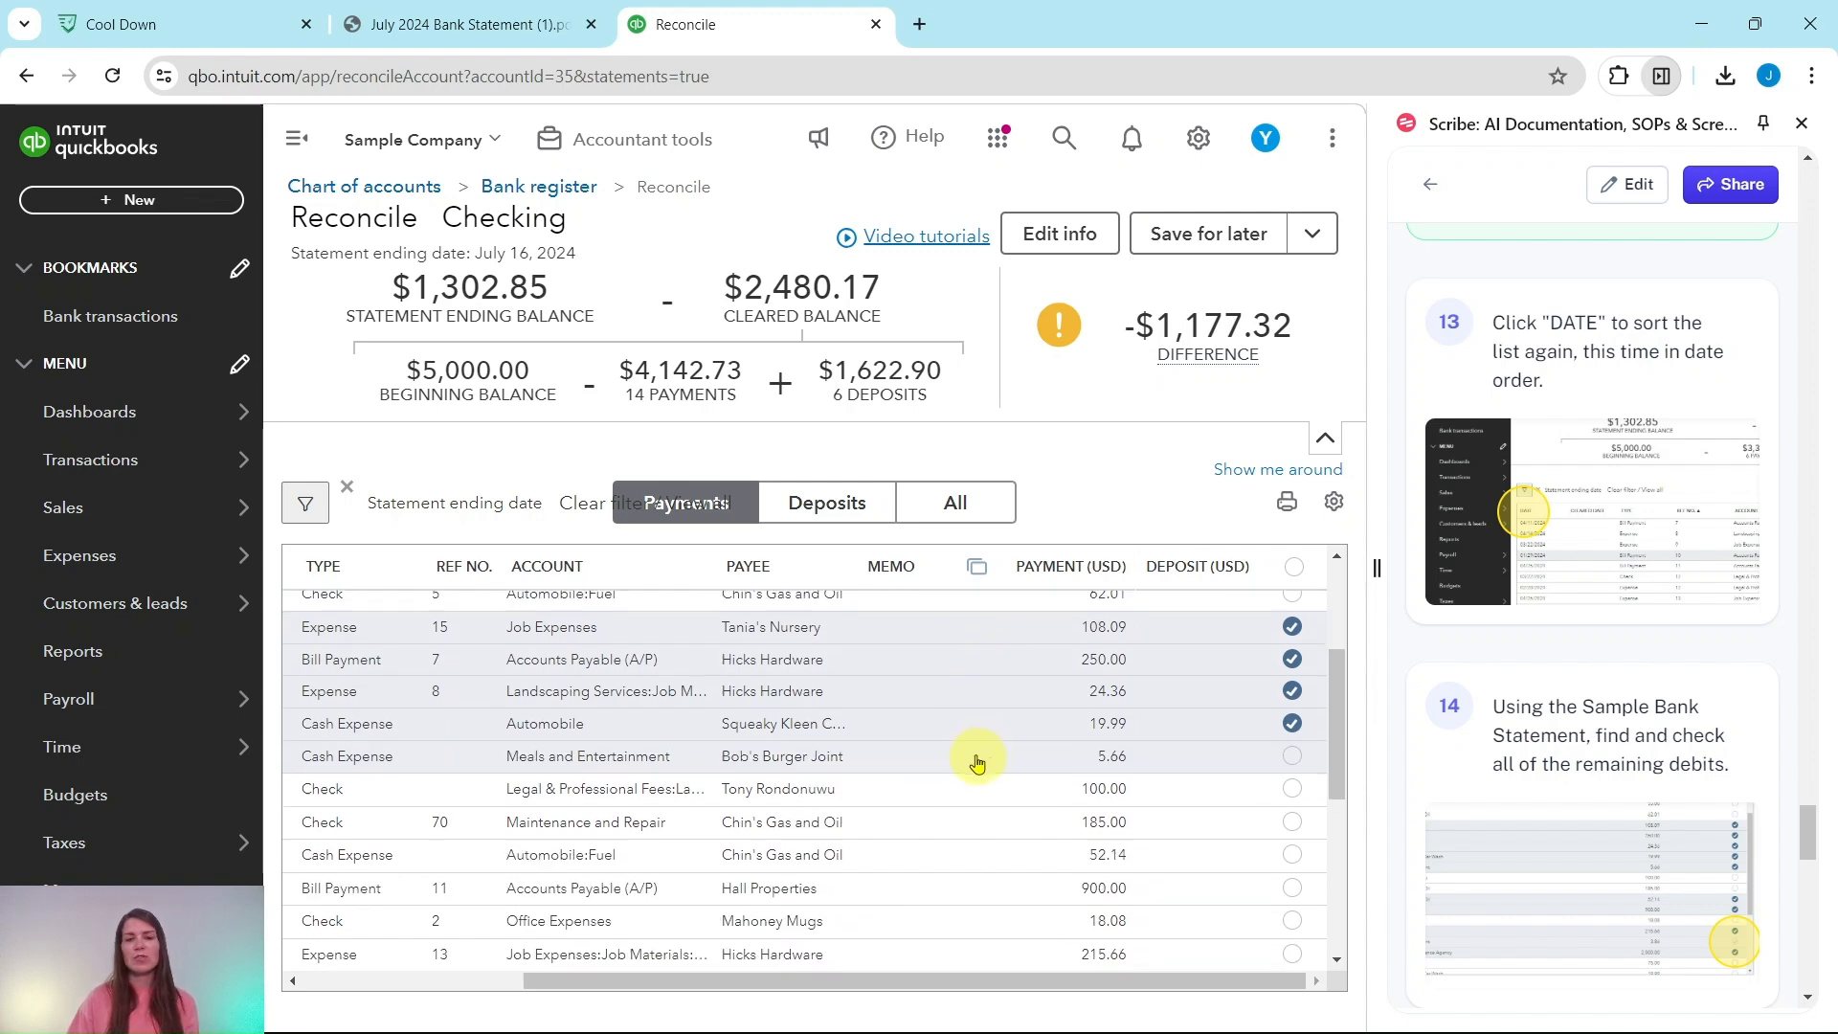
{"action": "scroll", "coordinate": [976, 849], "scroll_direction": "down", "scroll_amount": 1}
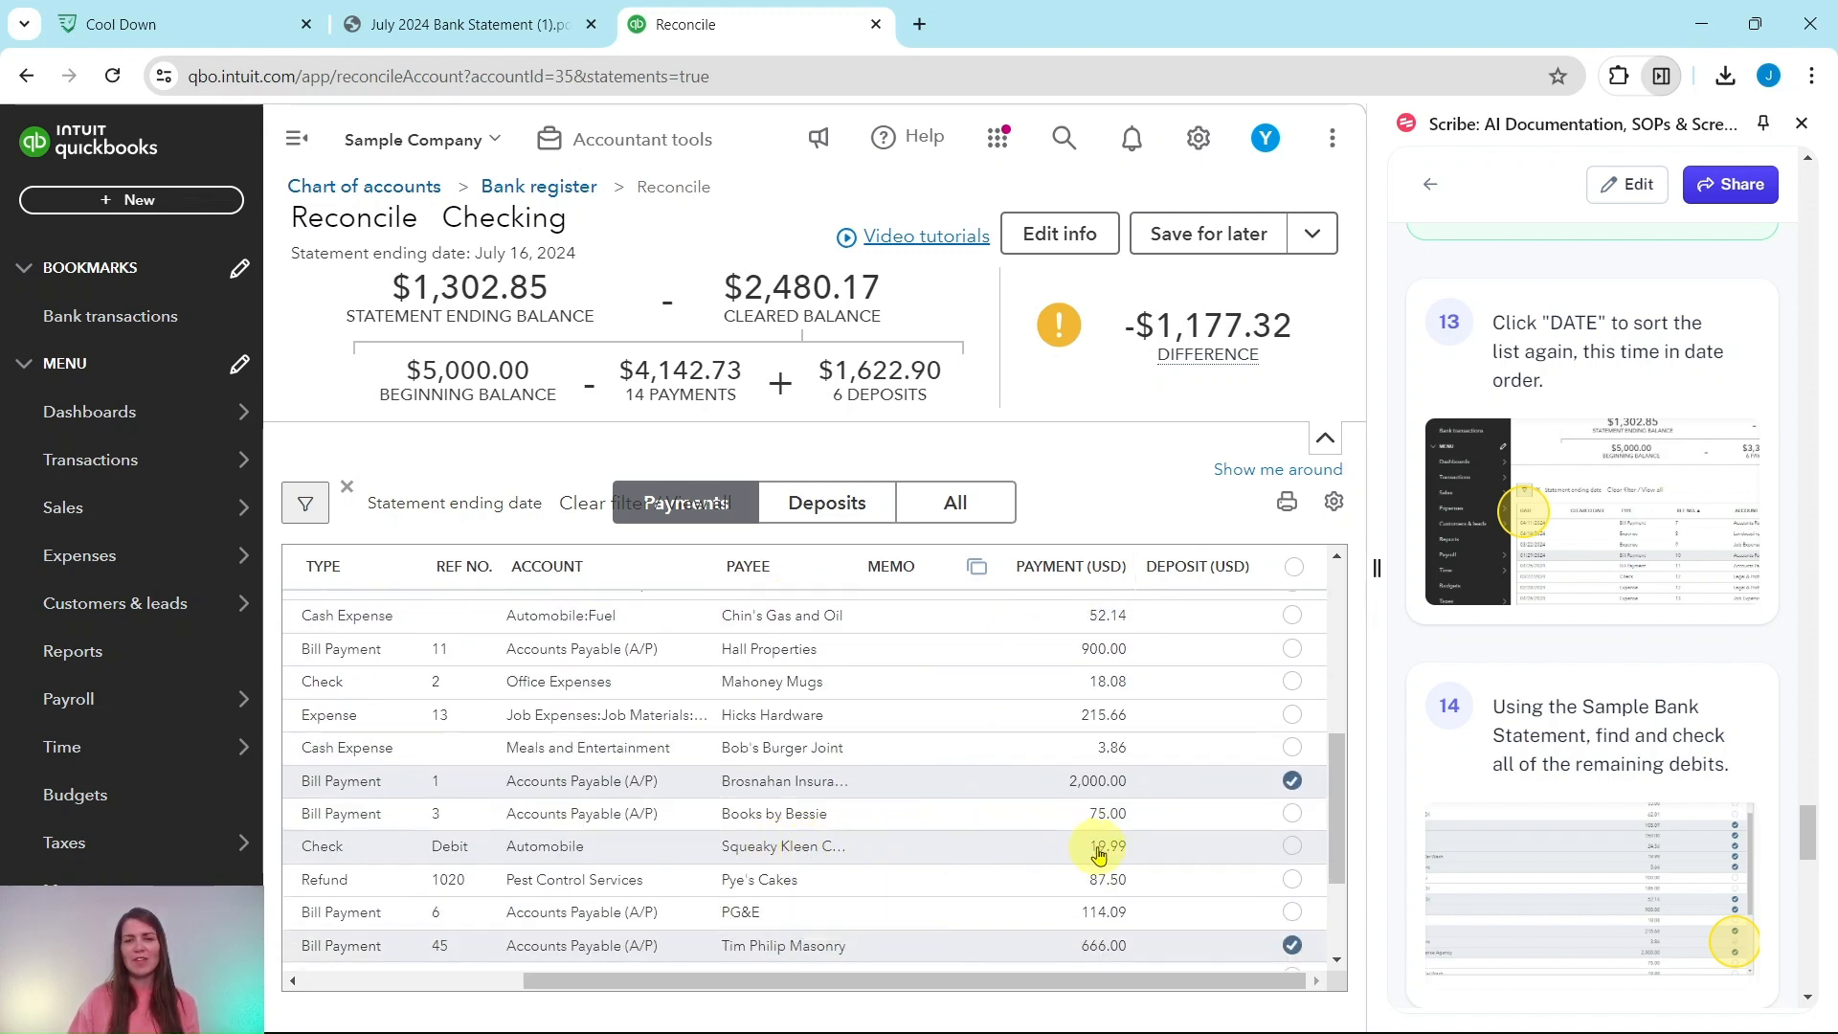
{"action": "scroll", "coordinate": [1096, 838], "scroll_direction": "up", "scroll_amount": 3}
{"action": "scroll", "coordinate": [1087, 814], "scroll_direction": "up", "scroll_amount": 1}
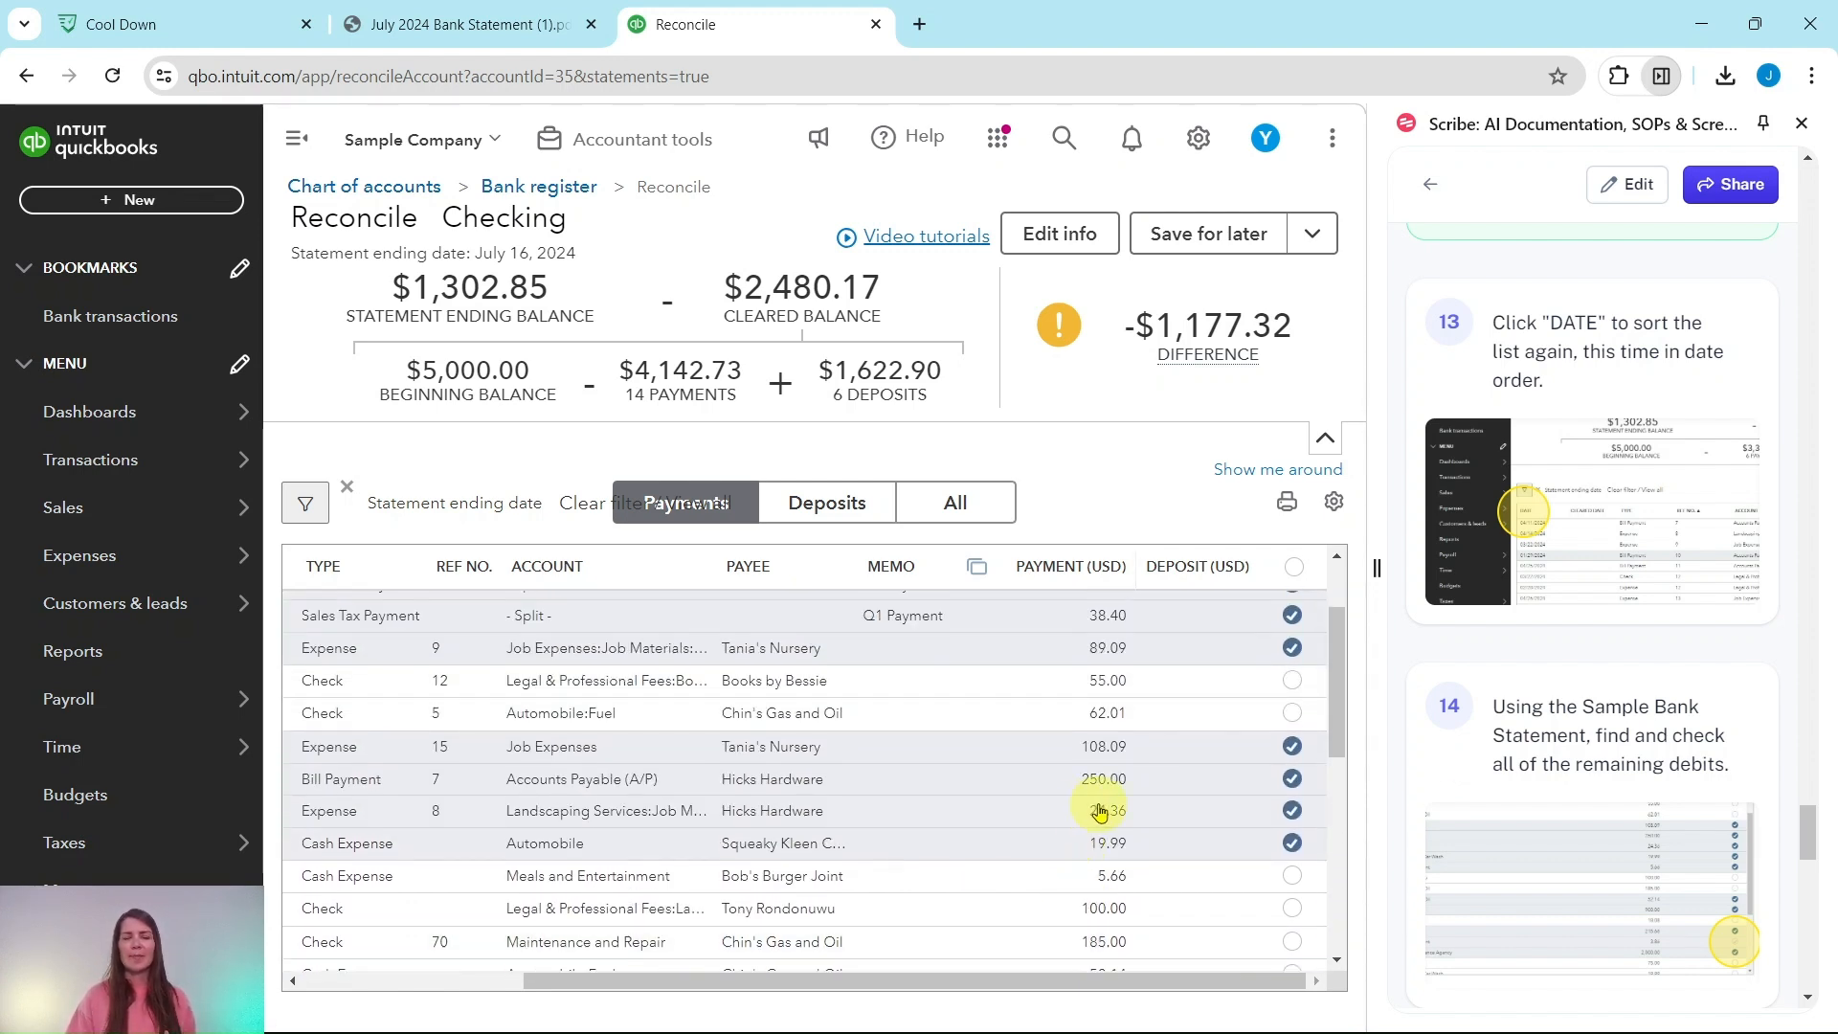
Step: Clear the Bob's Burger Joint 5.66 and Chin's Gas and Oil 52.14 payments
{"action": "left_click", "coordinate": [463, 31]}
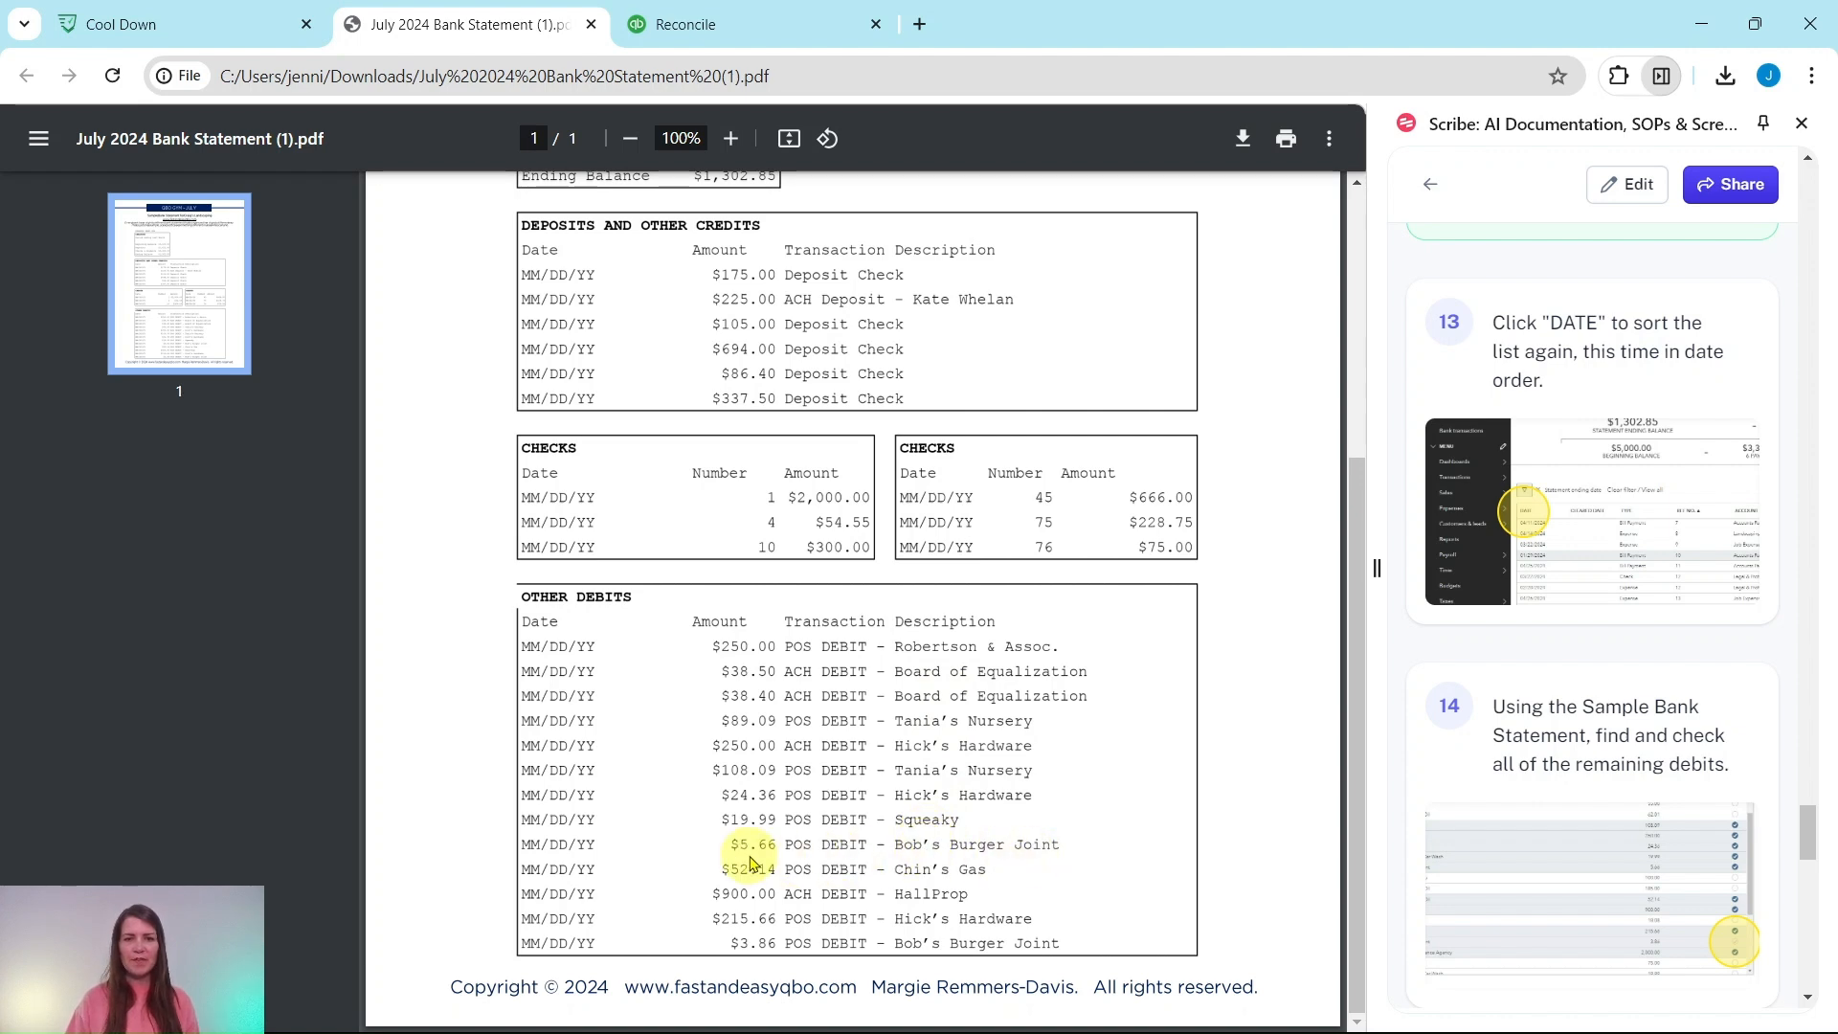
{"action": "left_click", "coordinate": [720, 27]}
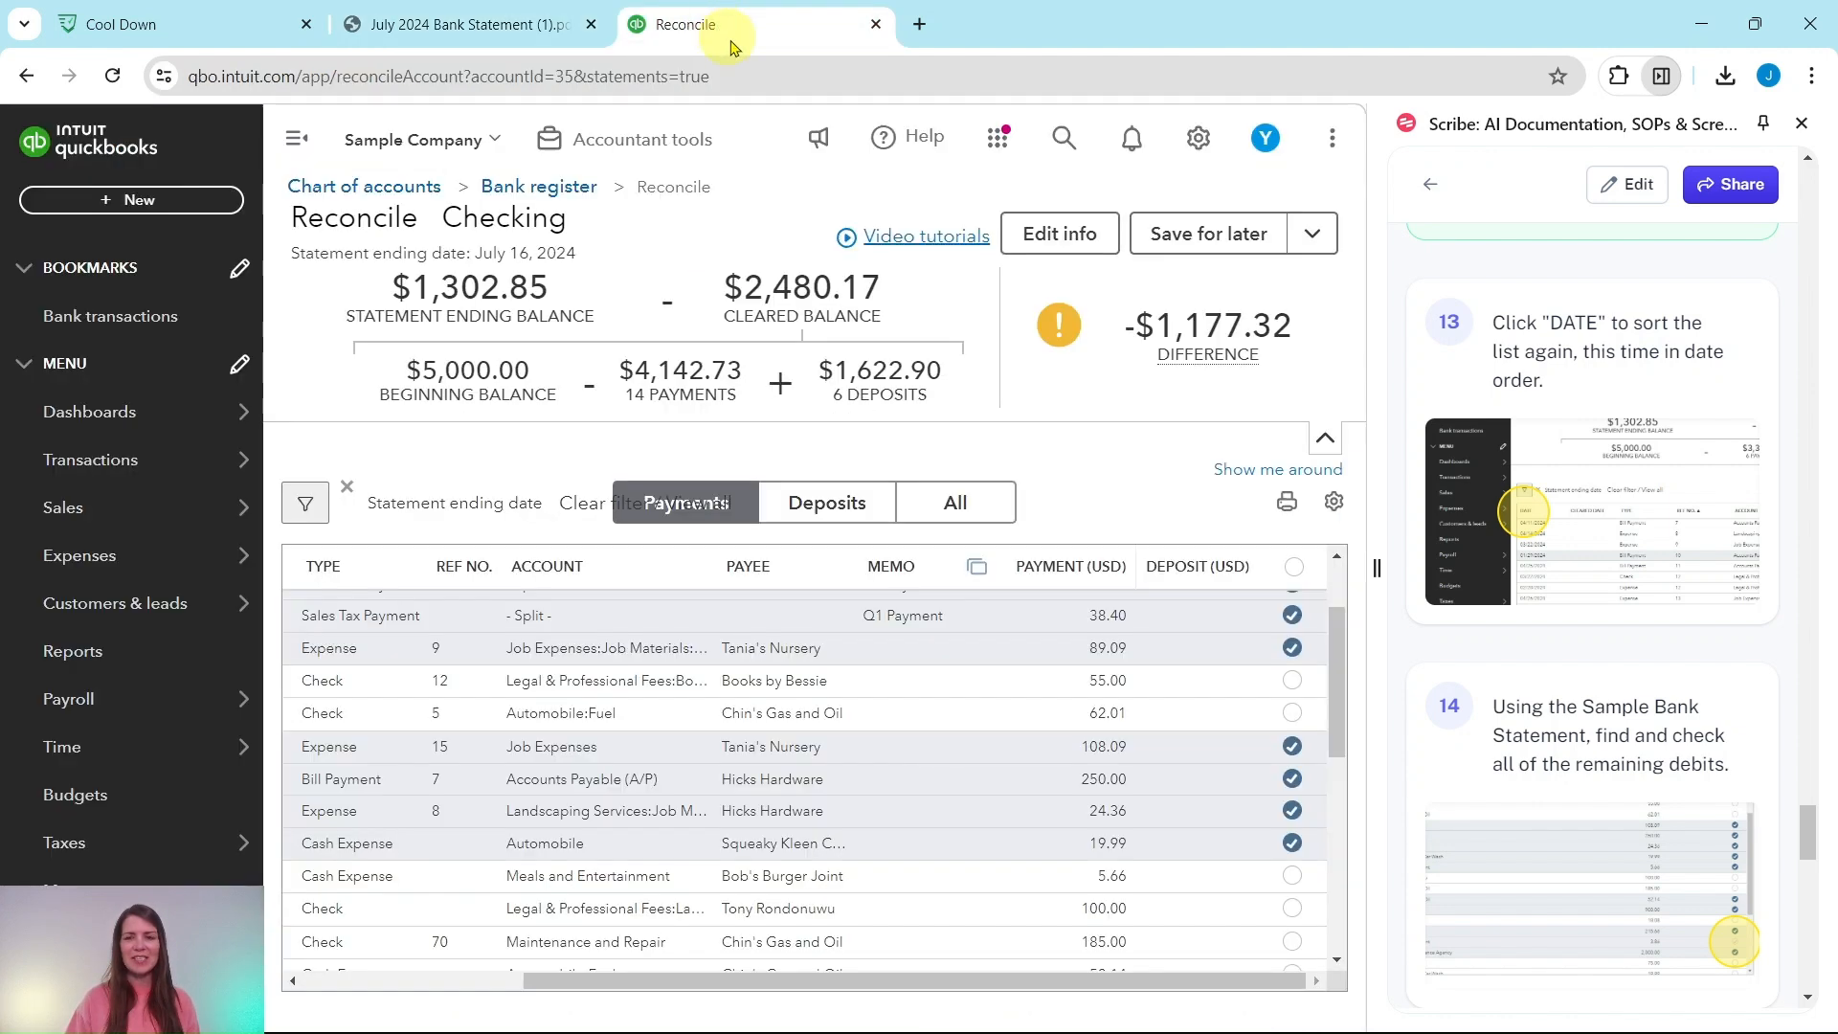
{"action": "left_click", "coordinate": [1291, 876]}
{"action": "scroll", "coordinate": [1288, 876], "scroll_direction": "down", "scroll_amount": 3}
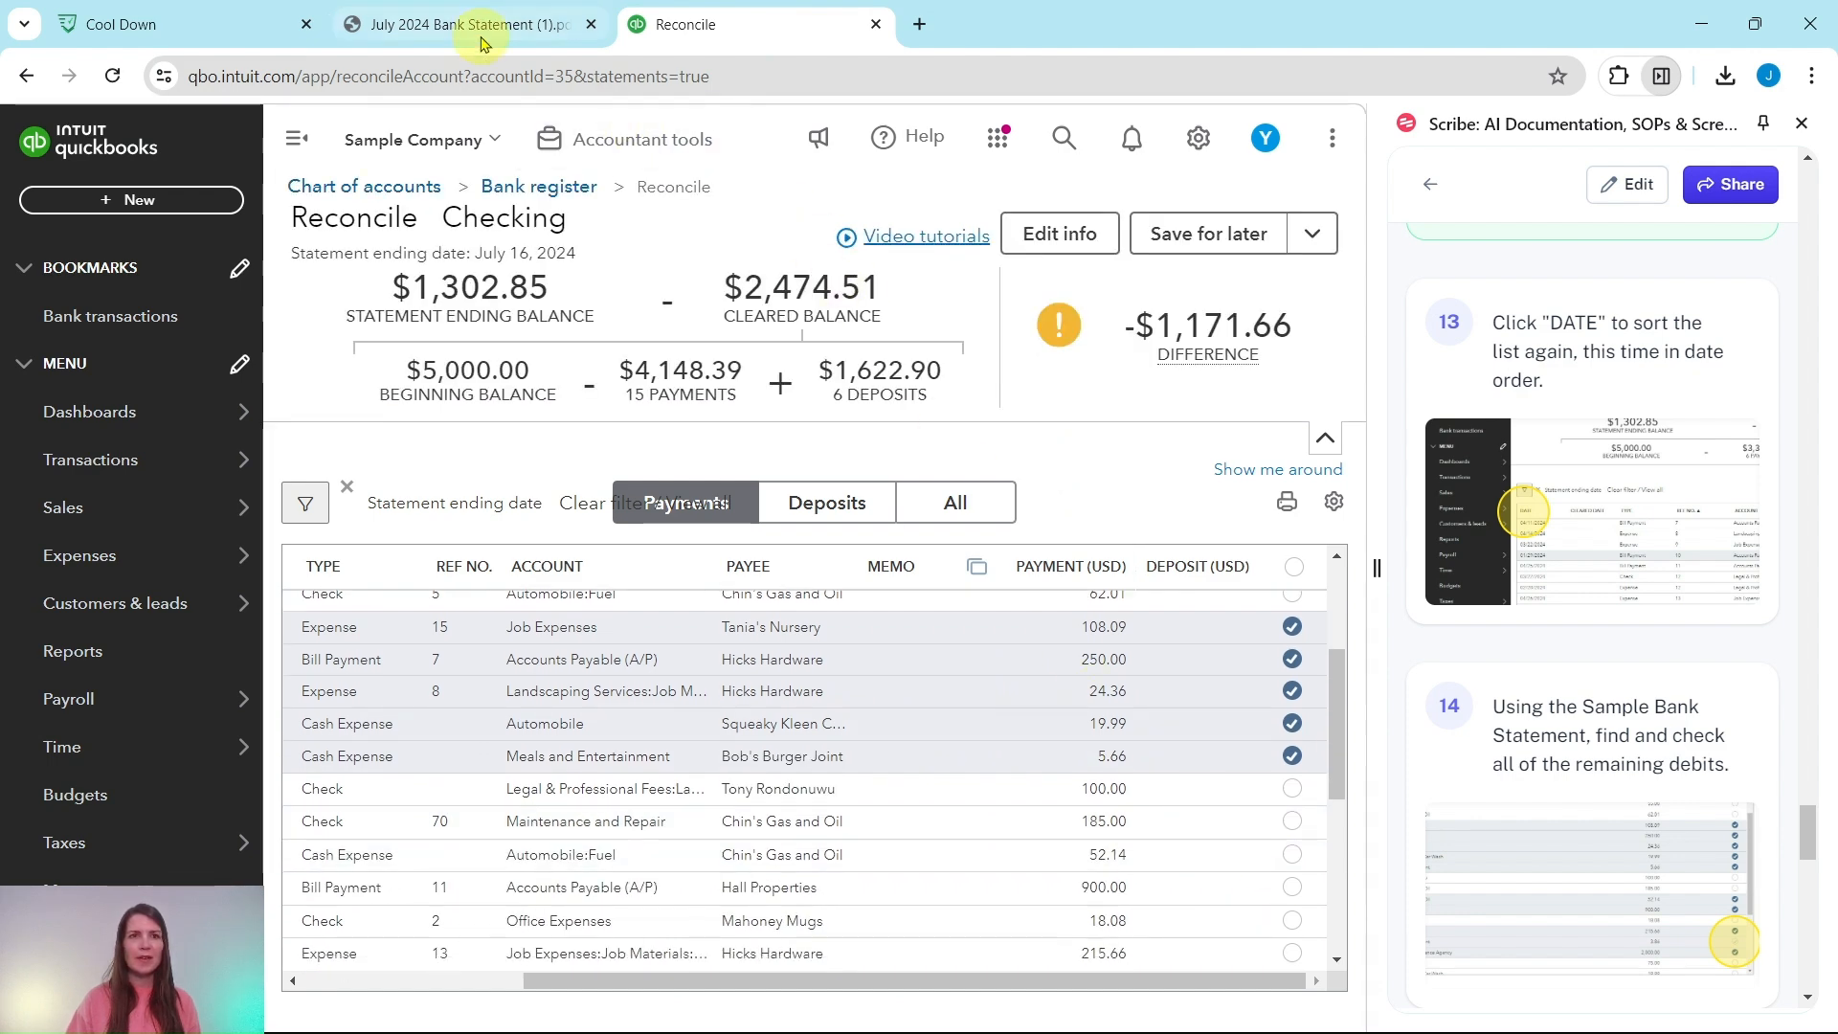
{"action": "left_click", "coordinate": [480, 29]}
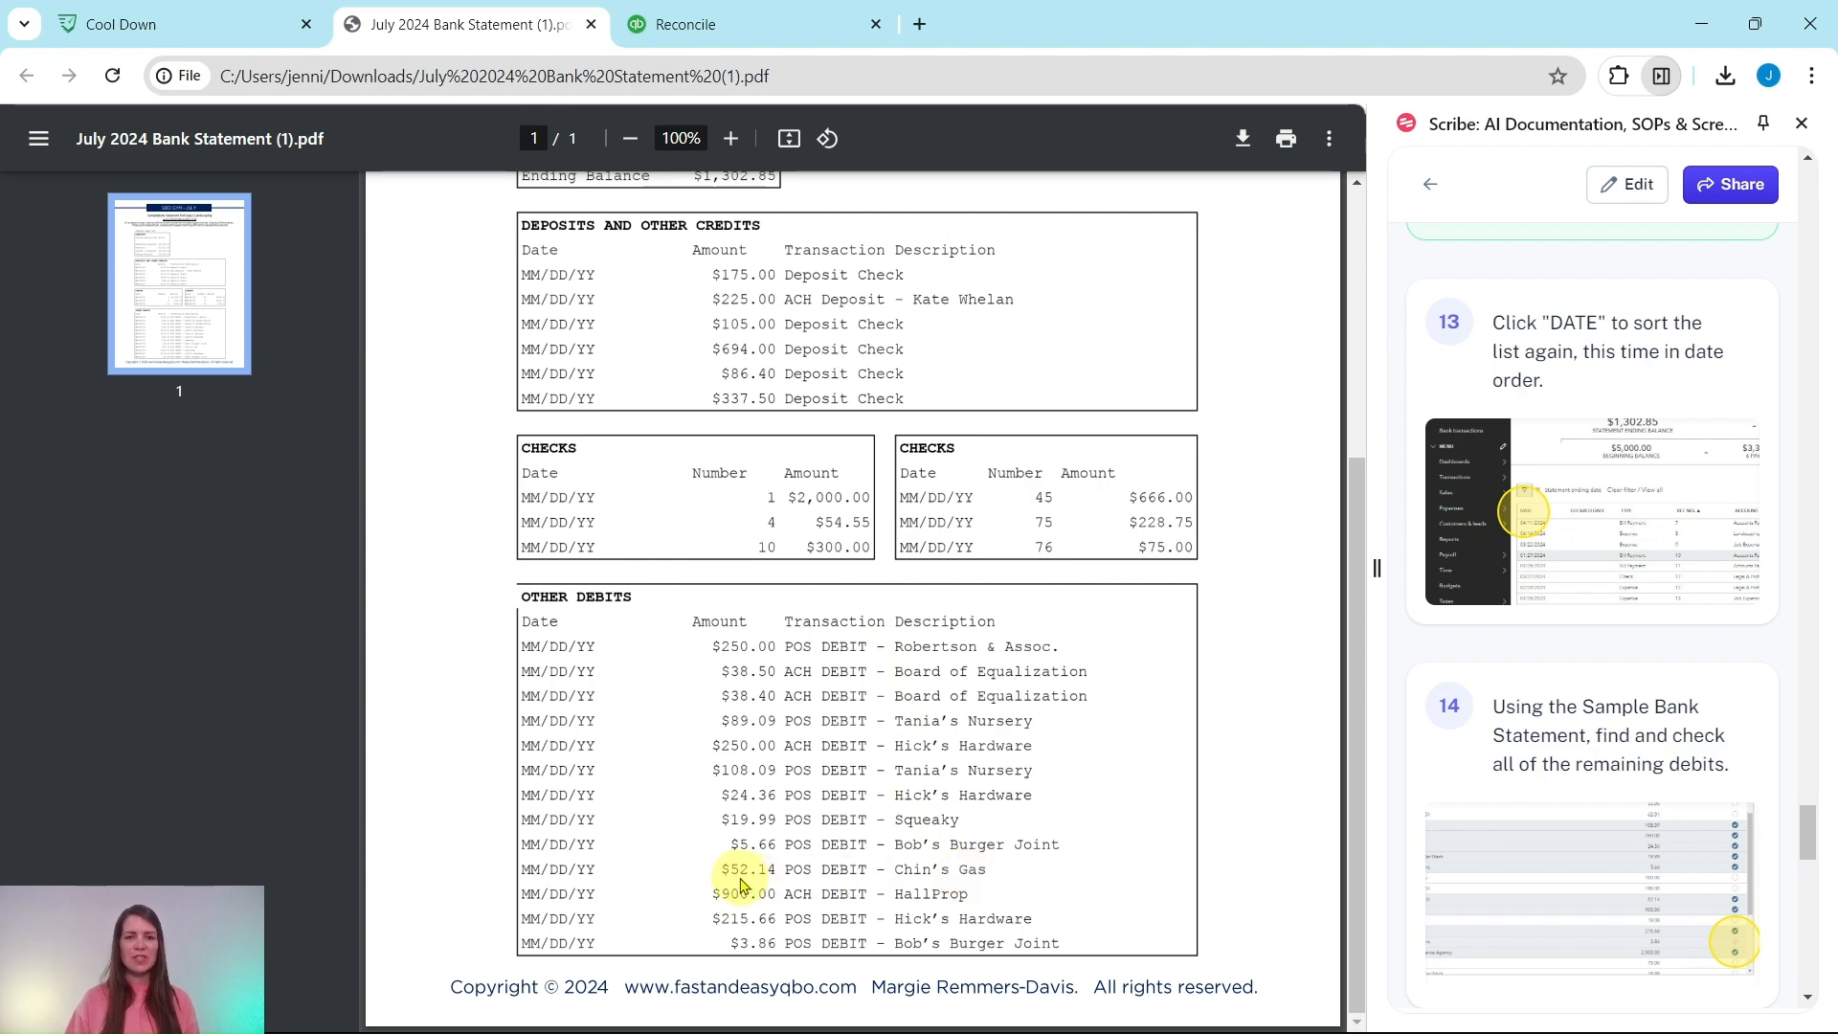
{"action": "left_click", "coordinate": [703, 23]}
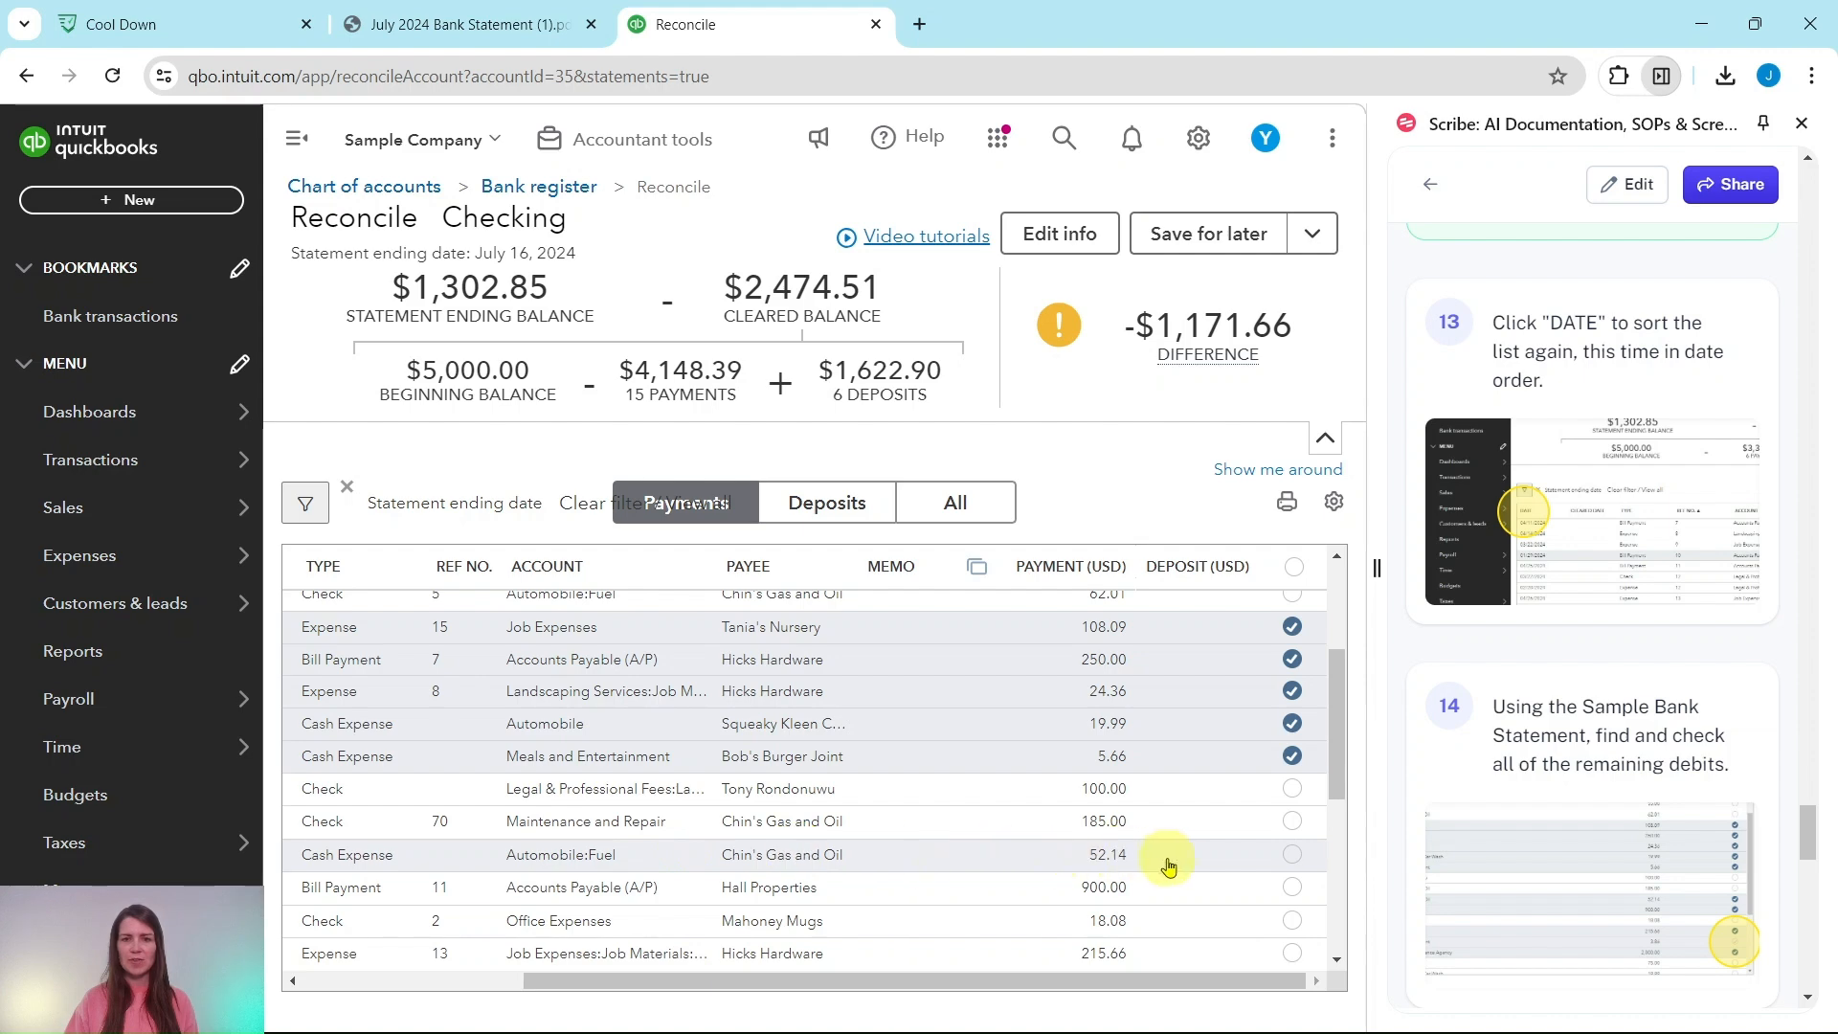
{"action": "left_click", "coordinate": [1292, 855]}
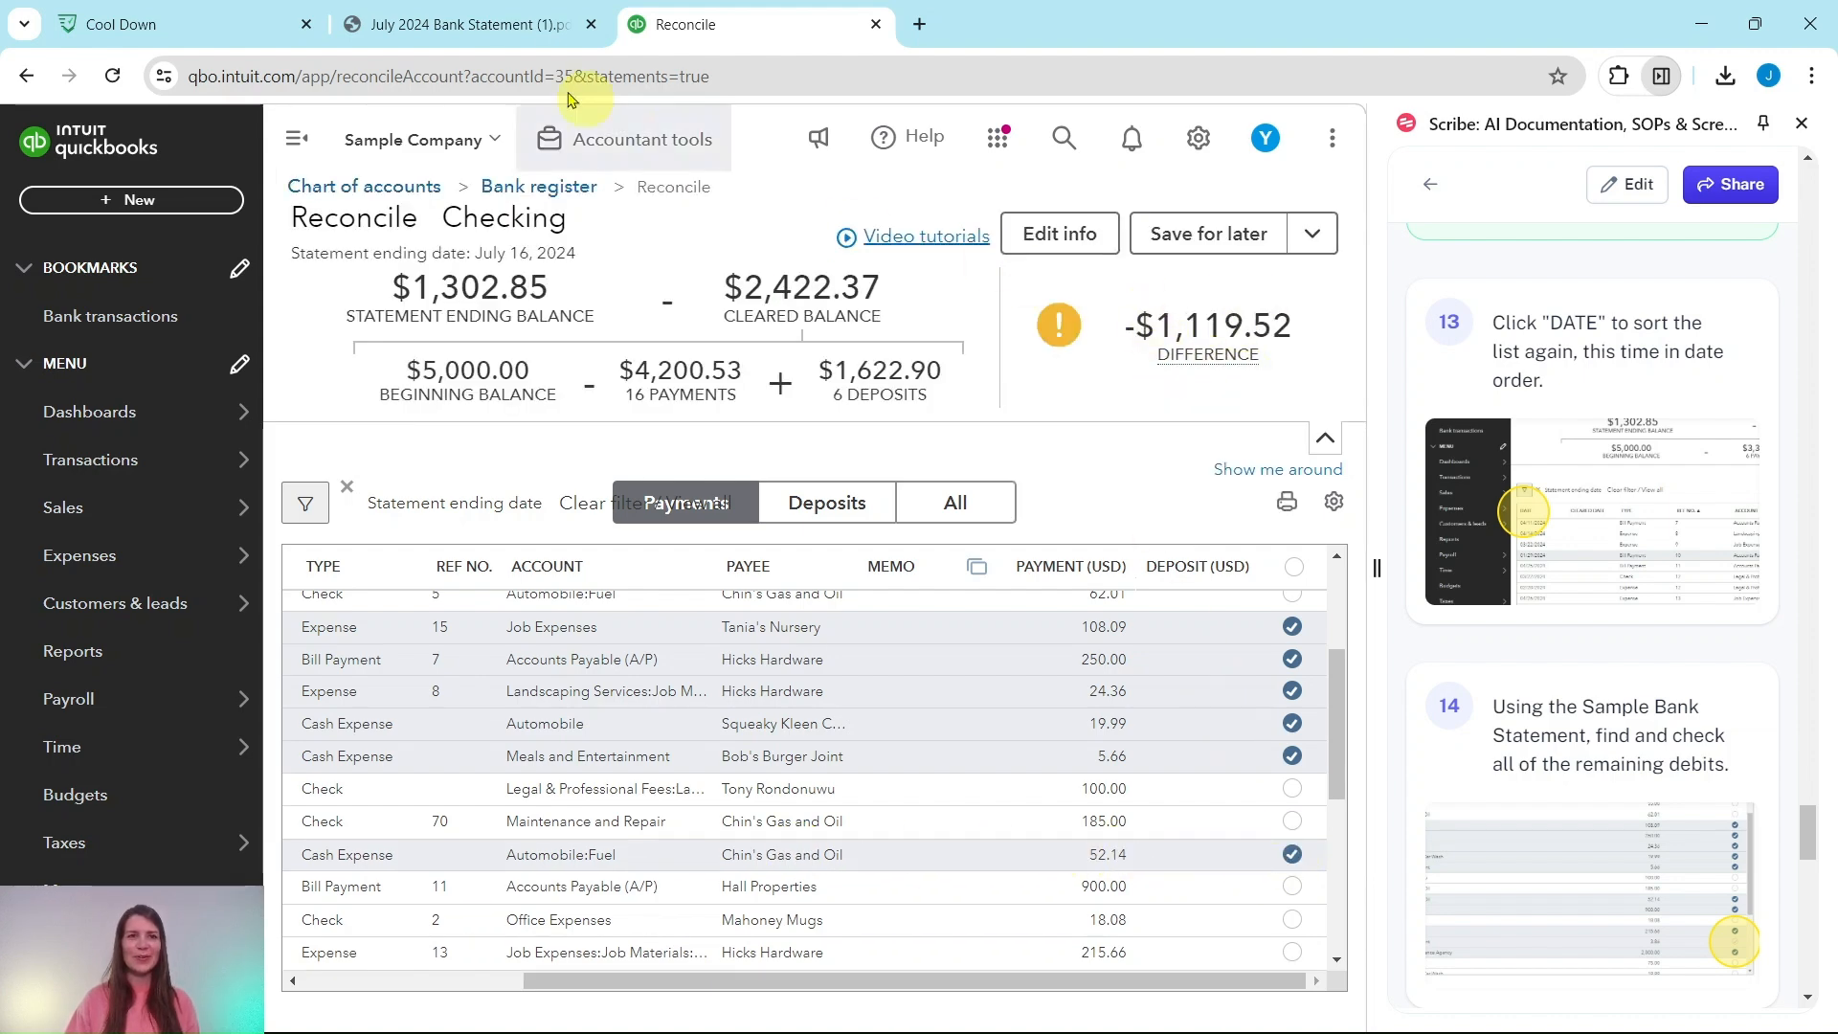
Step: Clear the Hall Properties 900.00, Hicks Hardware 215.66 and Bob's Burger Joint 3.86 payments, reaching $0.00 difference
{"action": "left_click", "coordinate": [442, 24]}
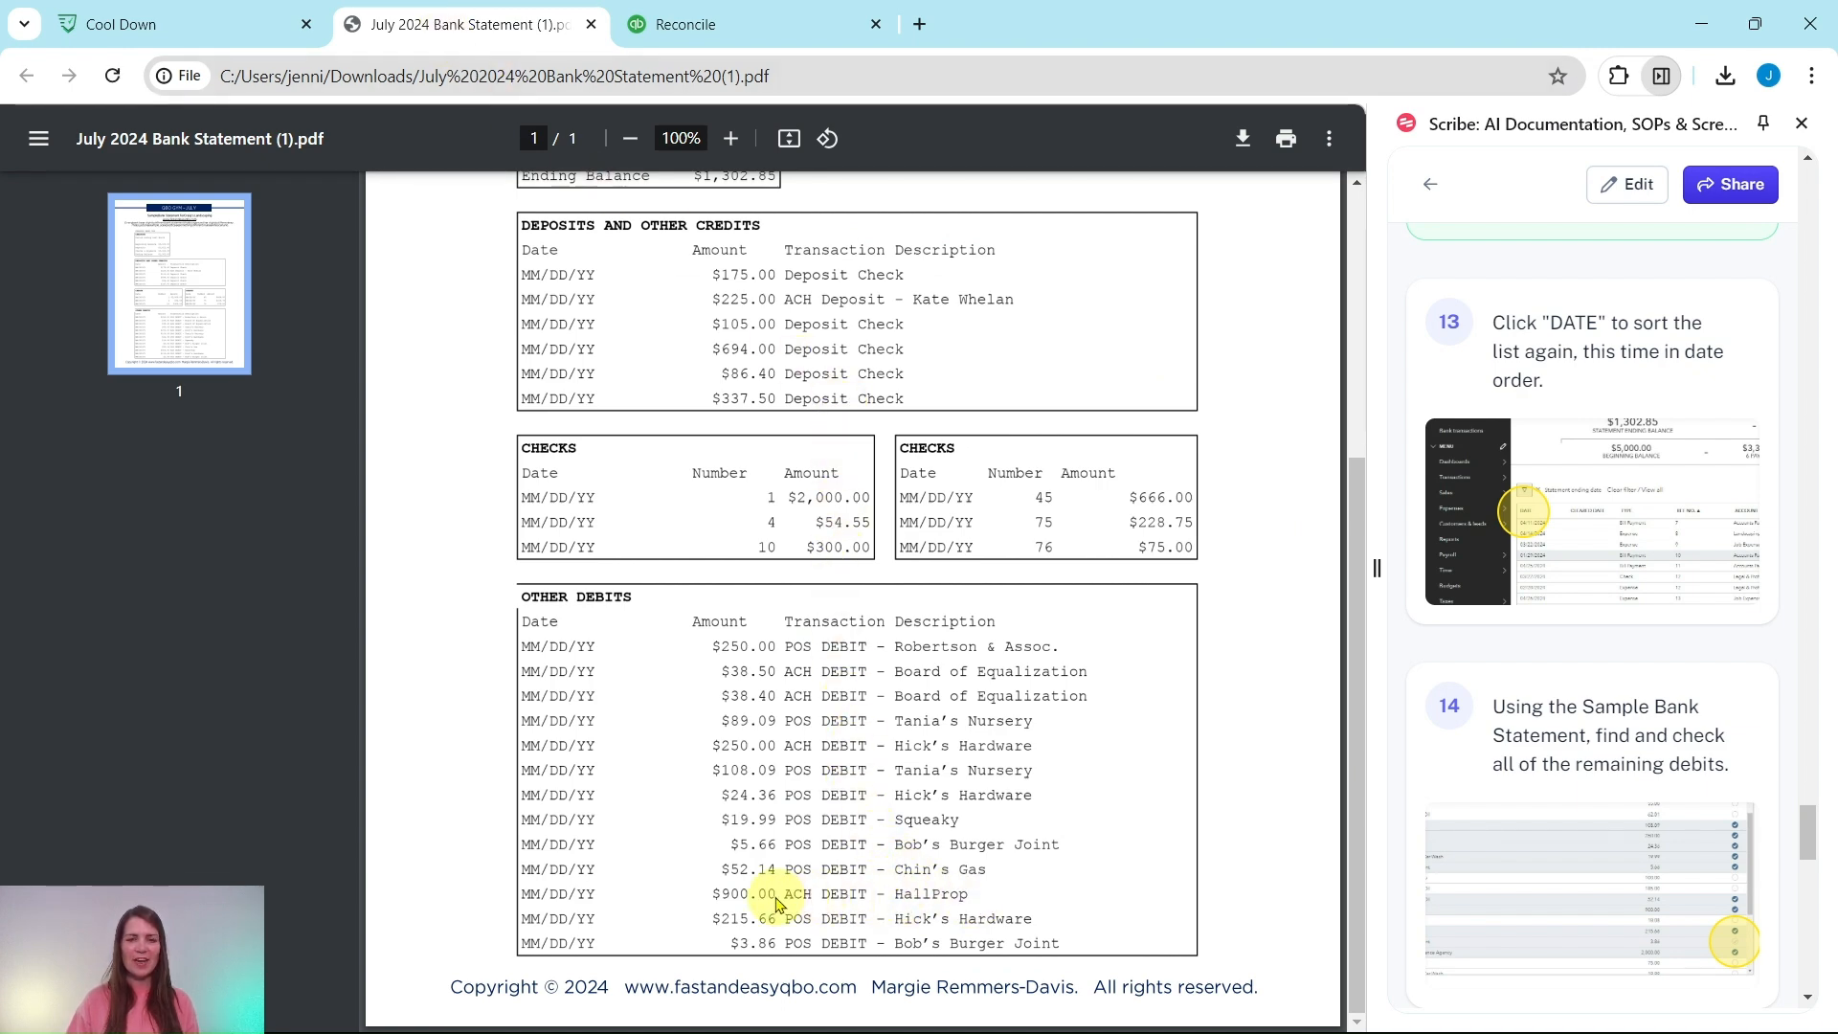
{"action": "left_click", "coordinate": [738, 27]}
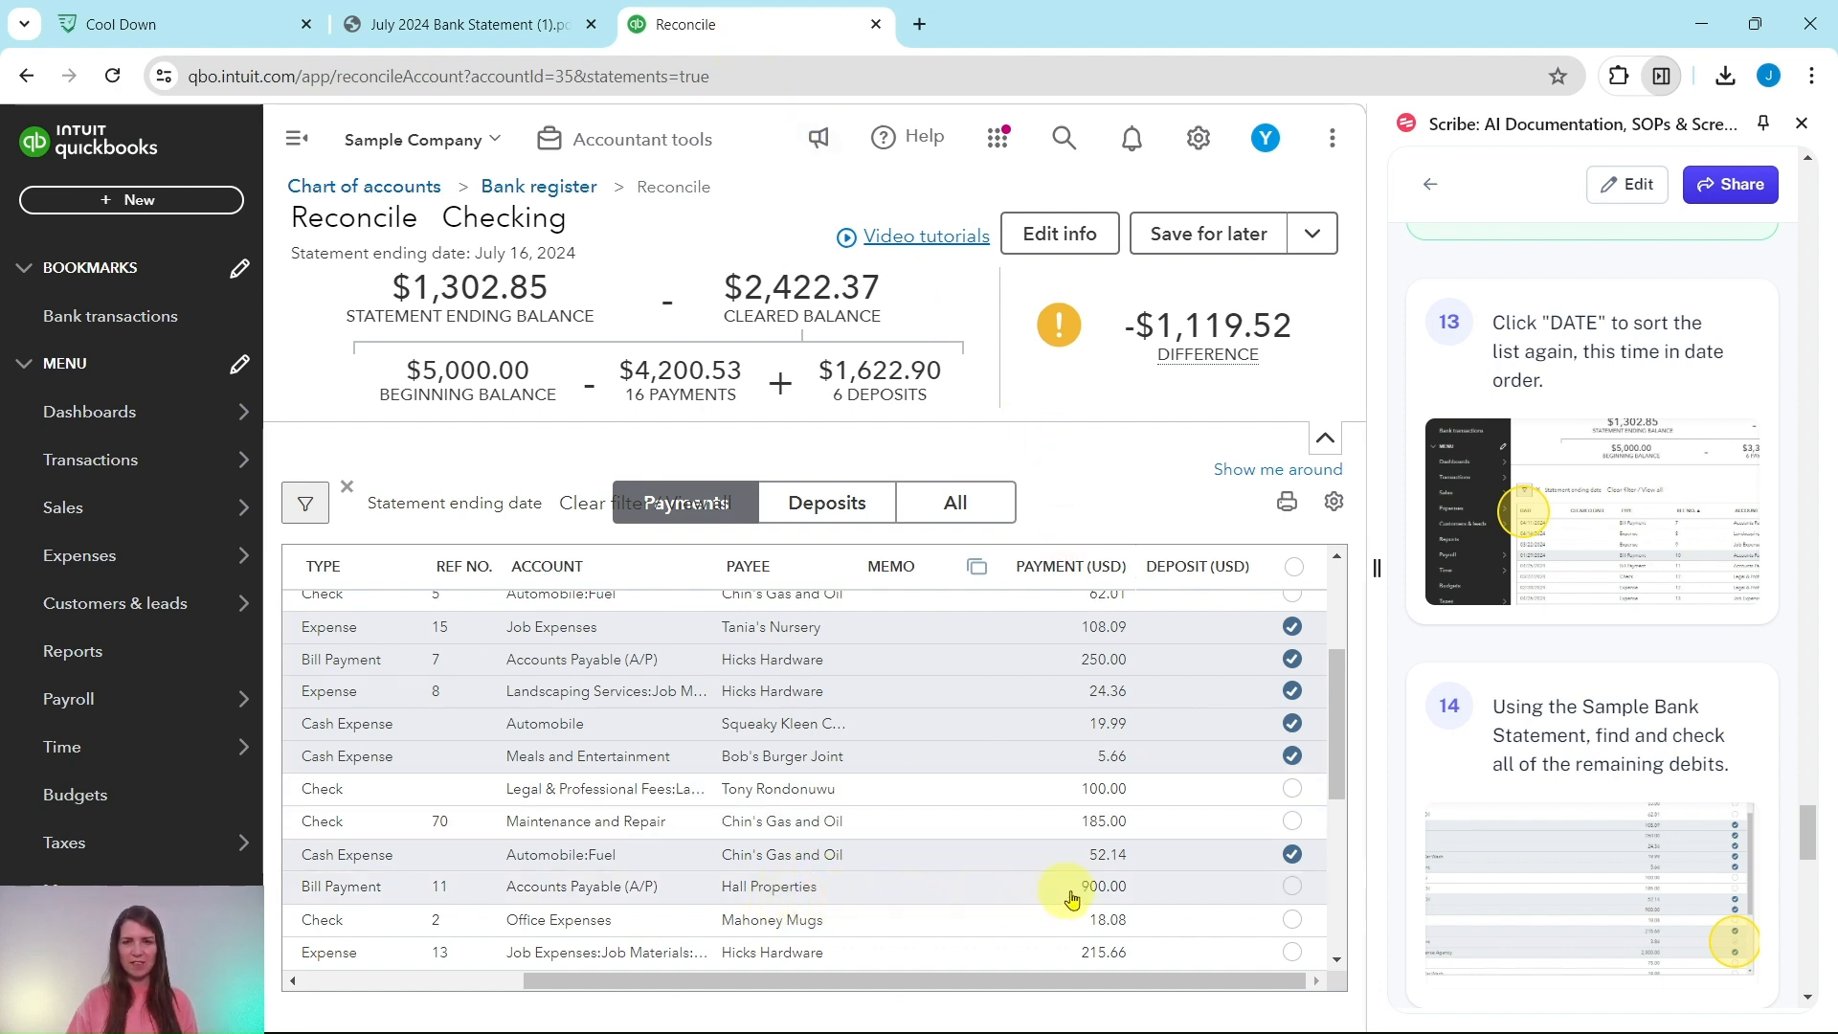
{"action": "left_click", "coordinate": [1284, 894]}
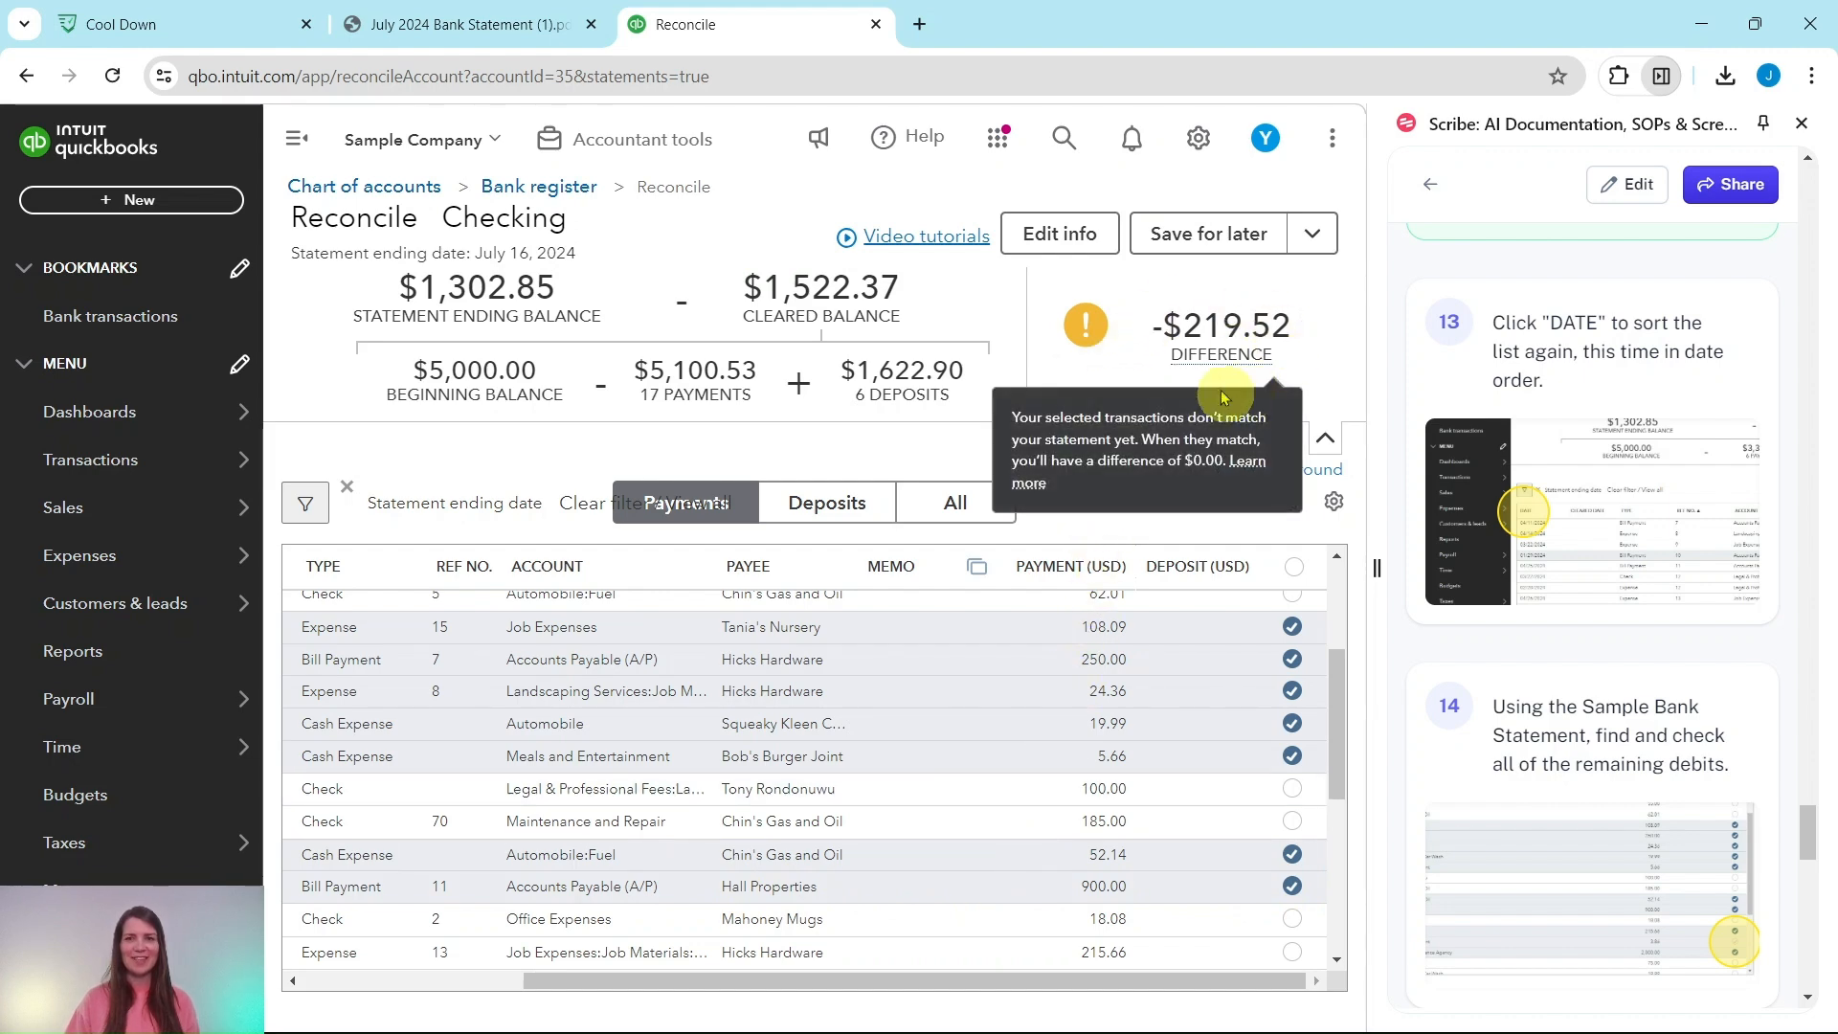
{"action": "left_click", "coordinate": [461, 24]}
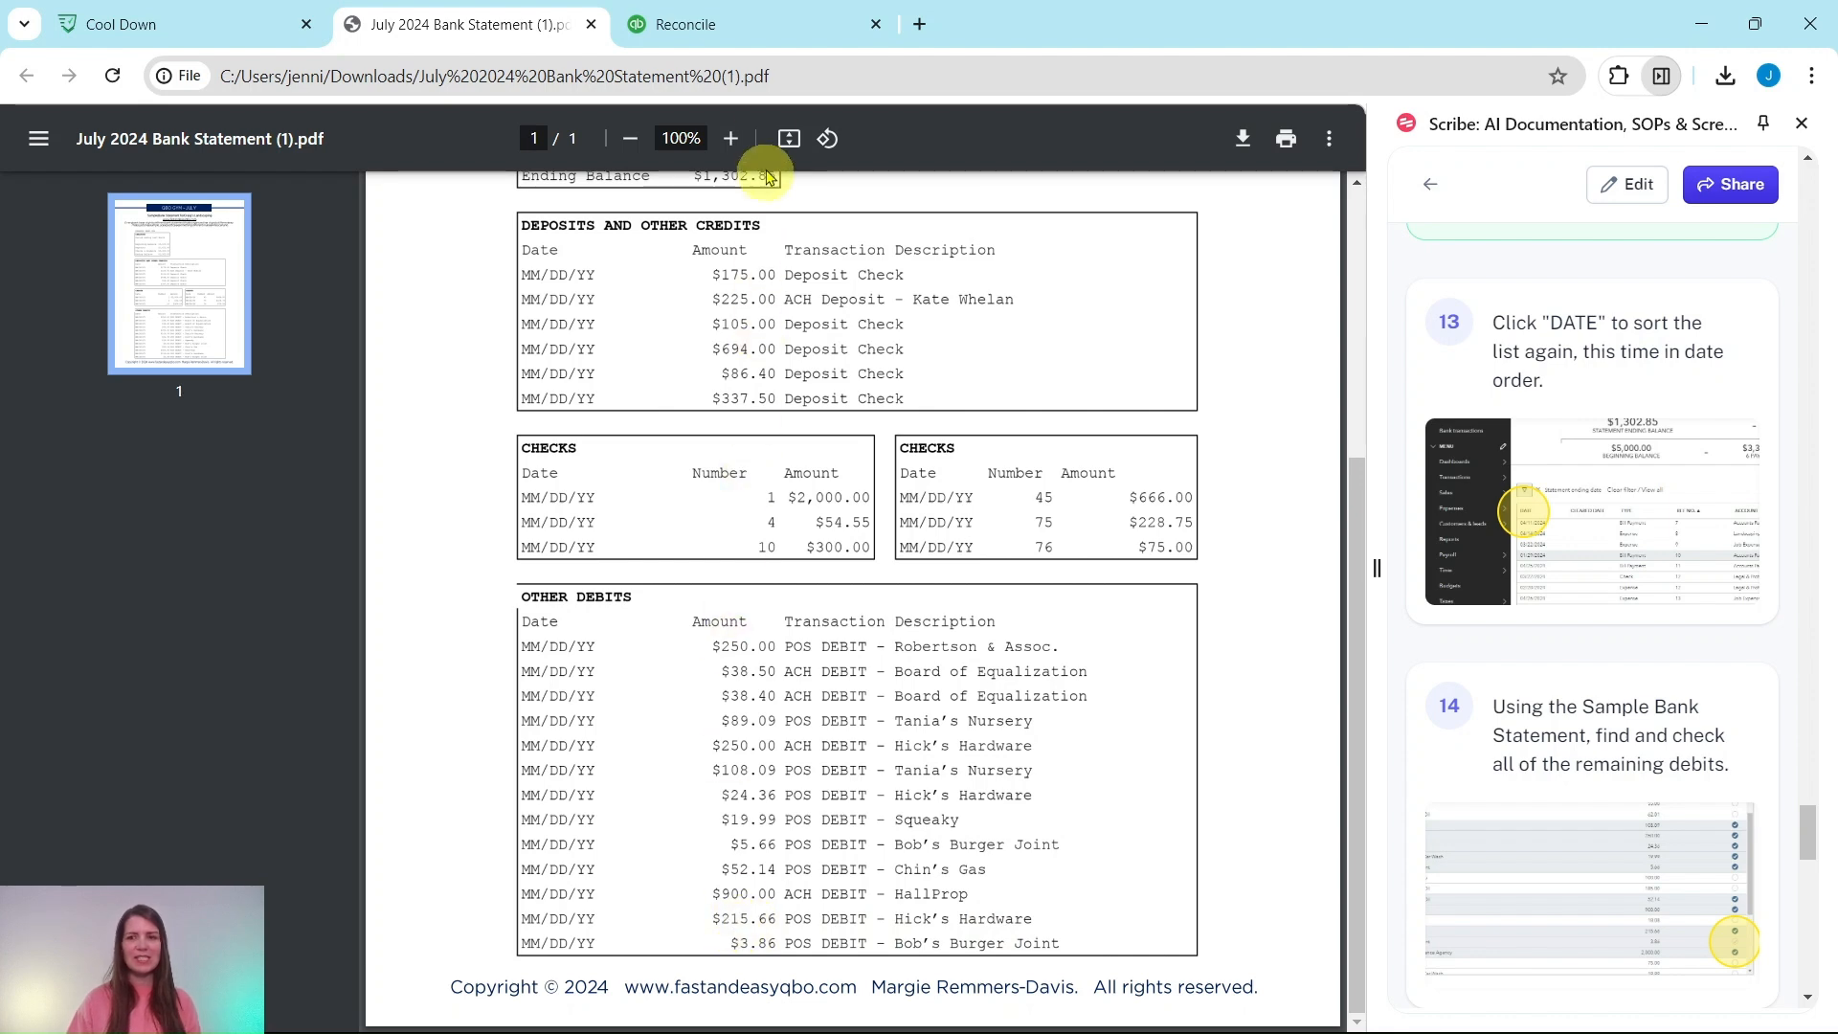
{"action": "left_click", "coordinate": [789, 38]}
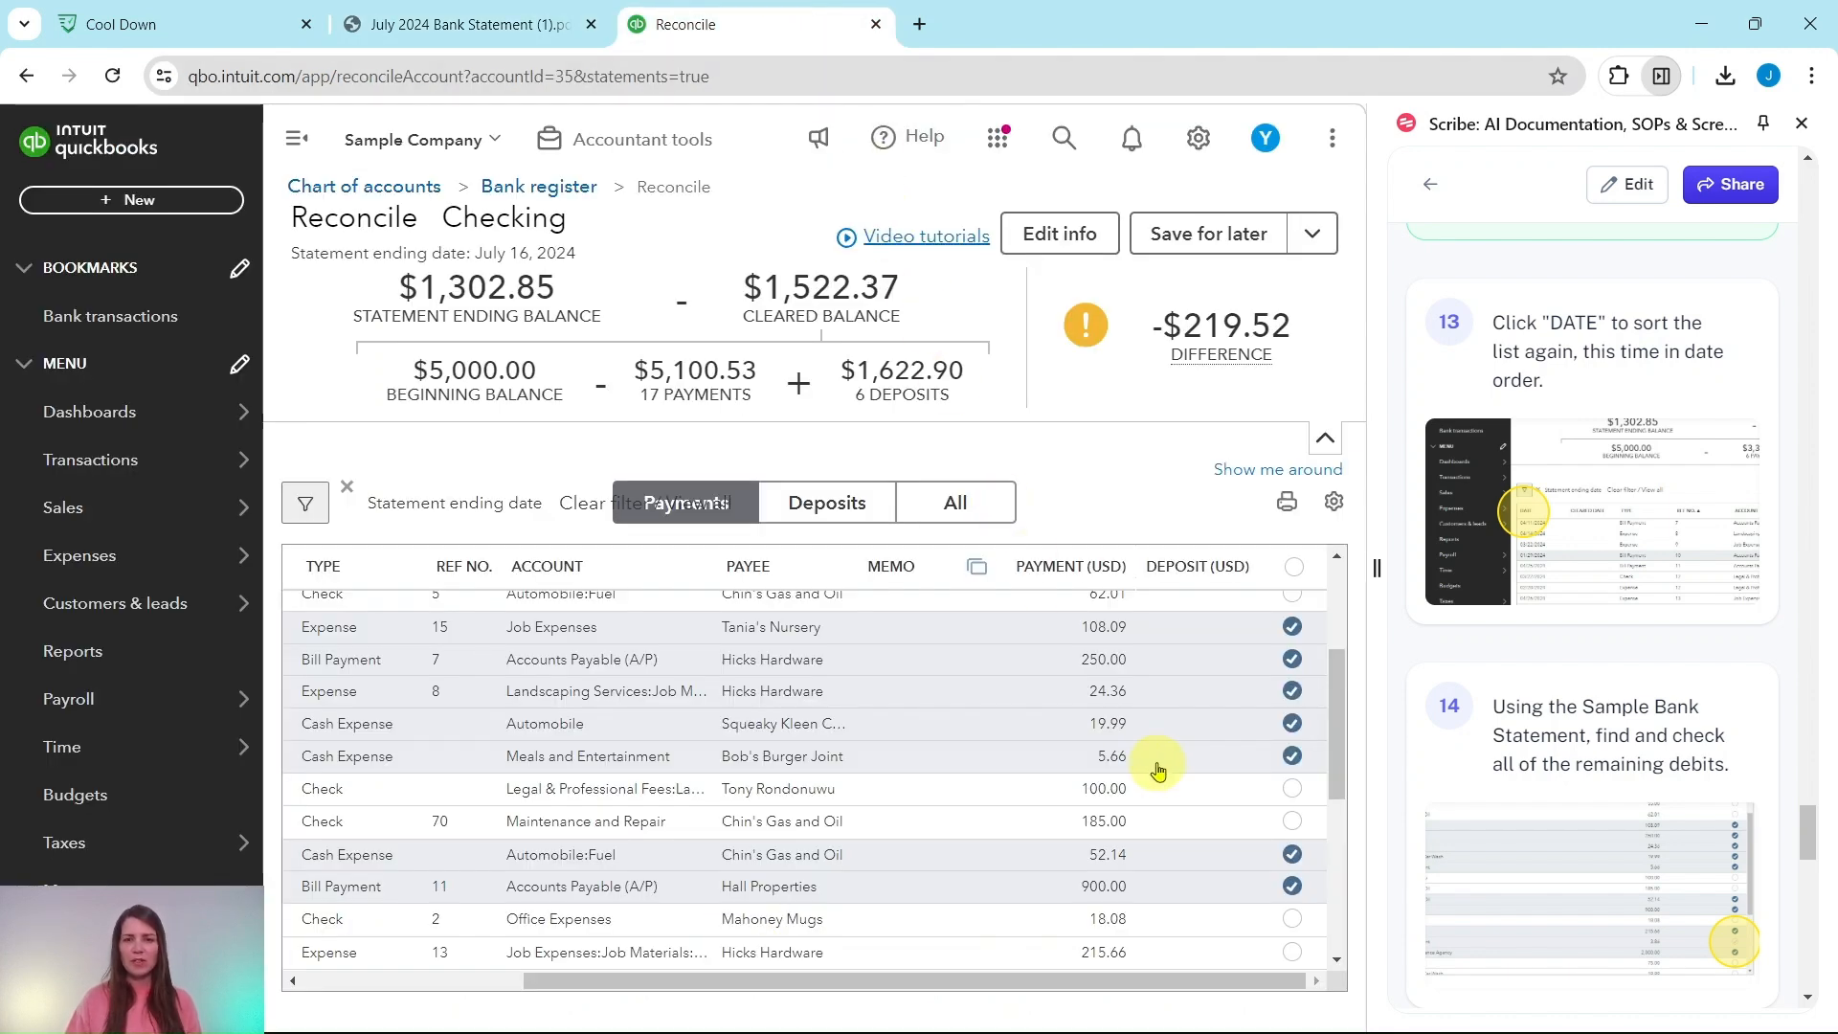
{"action": "scroll", "coordinate": [1166, 757], "scroll_direction": "down", "scroll_amount": 3}
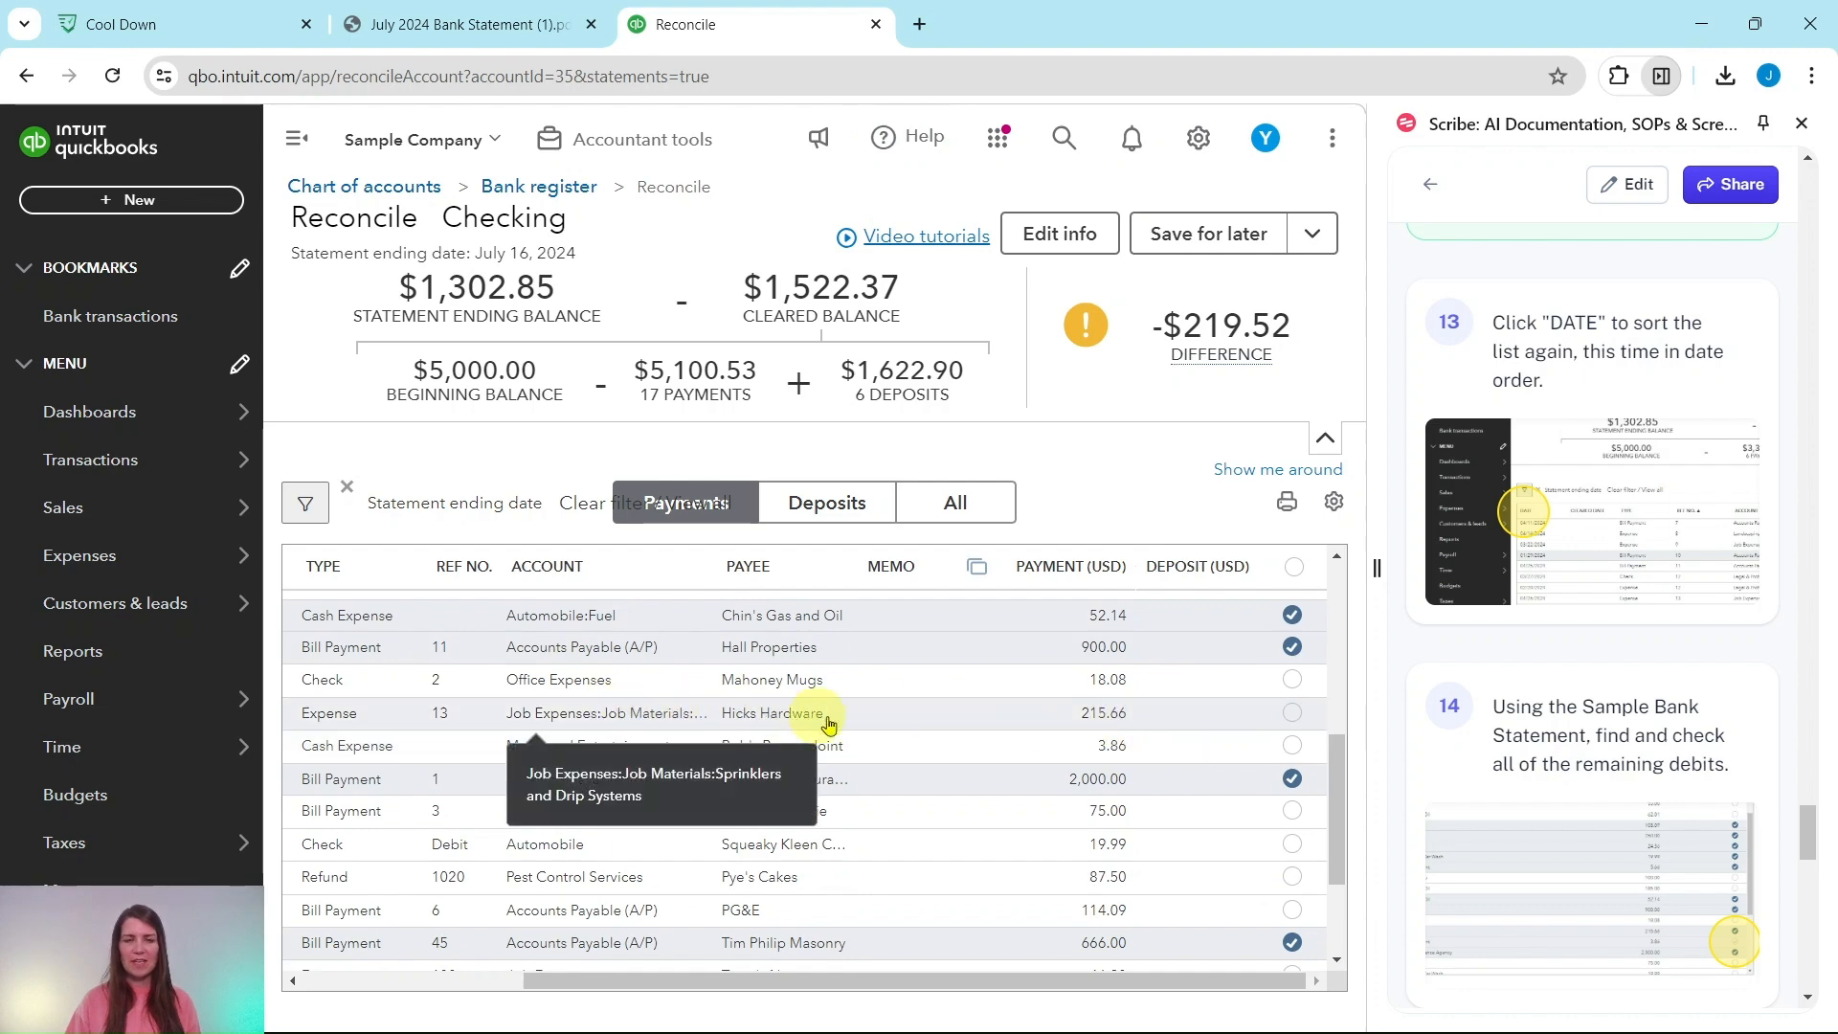
{"action": "left_click", "coordinate": [1294, 716]}
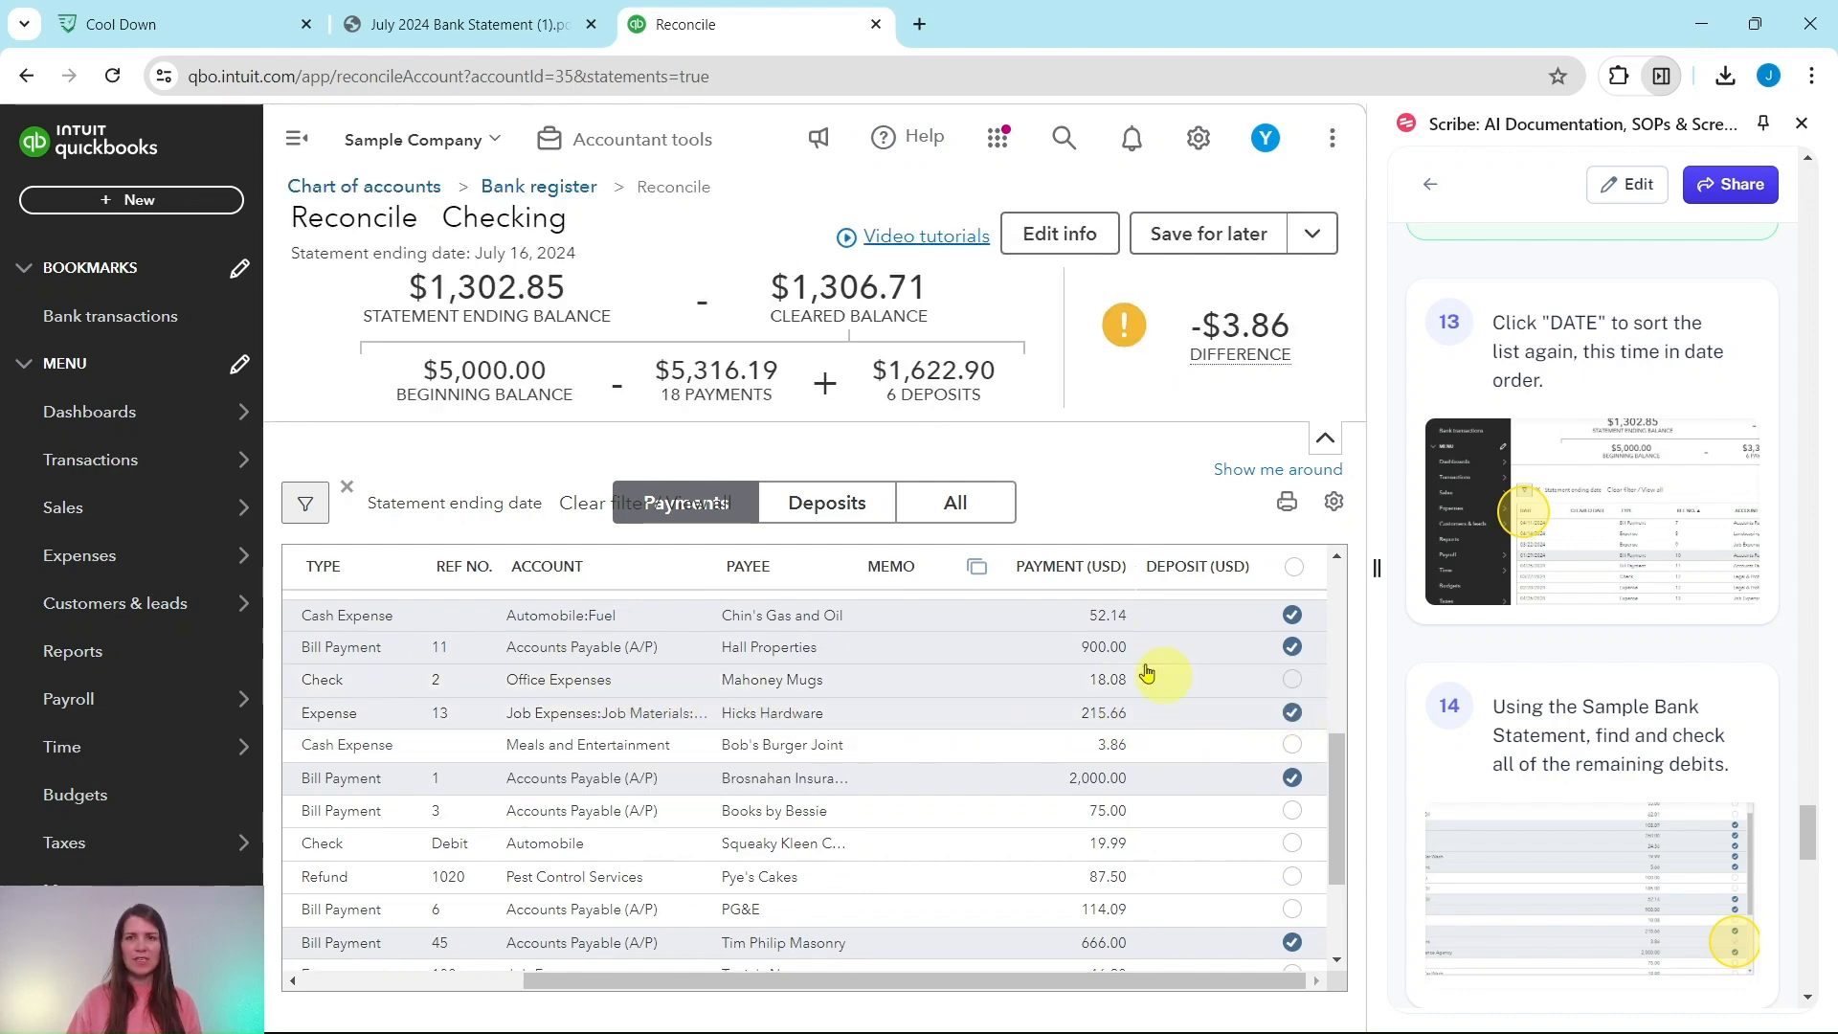
{"action": "left_click", "coordinate": [414, 26]}
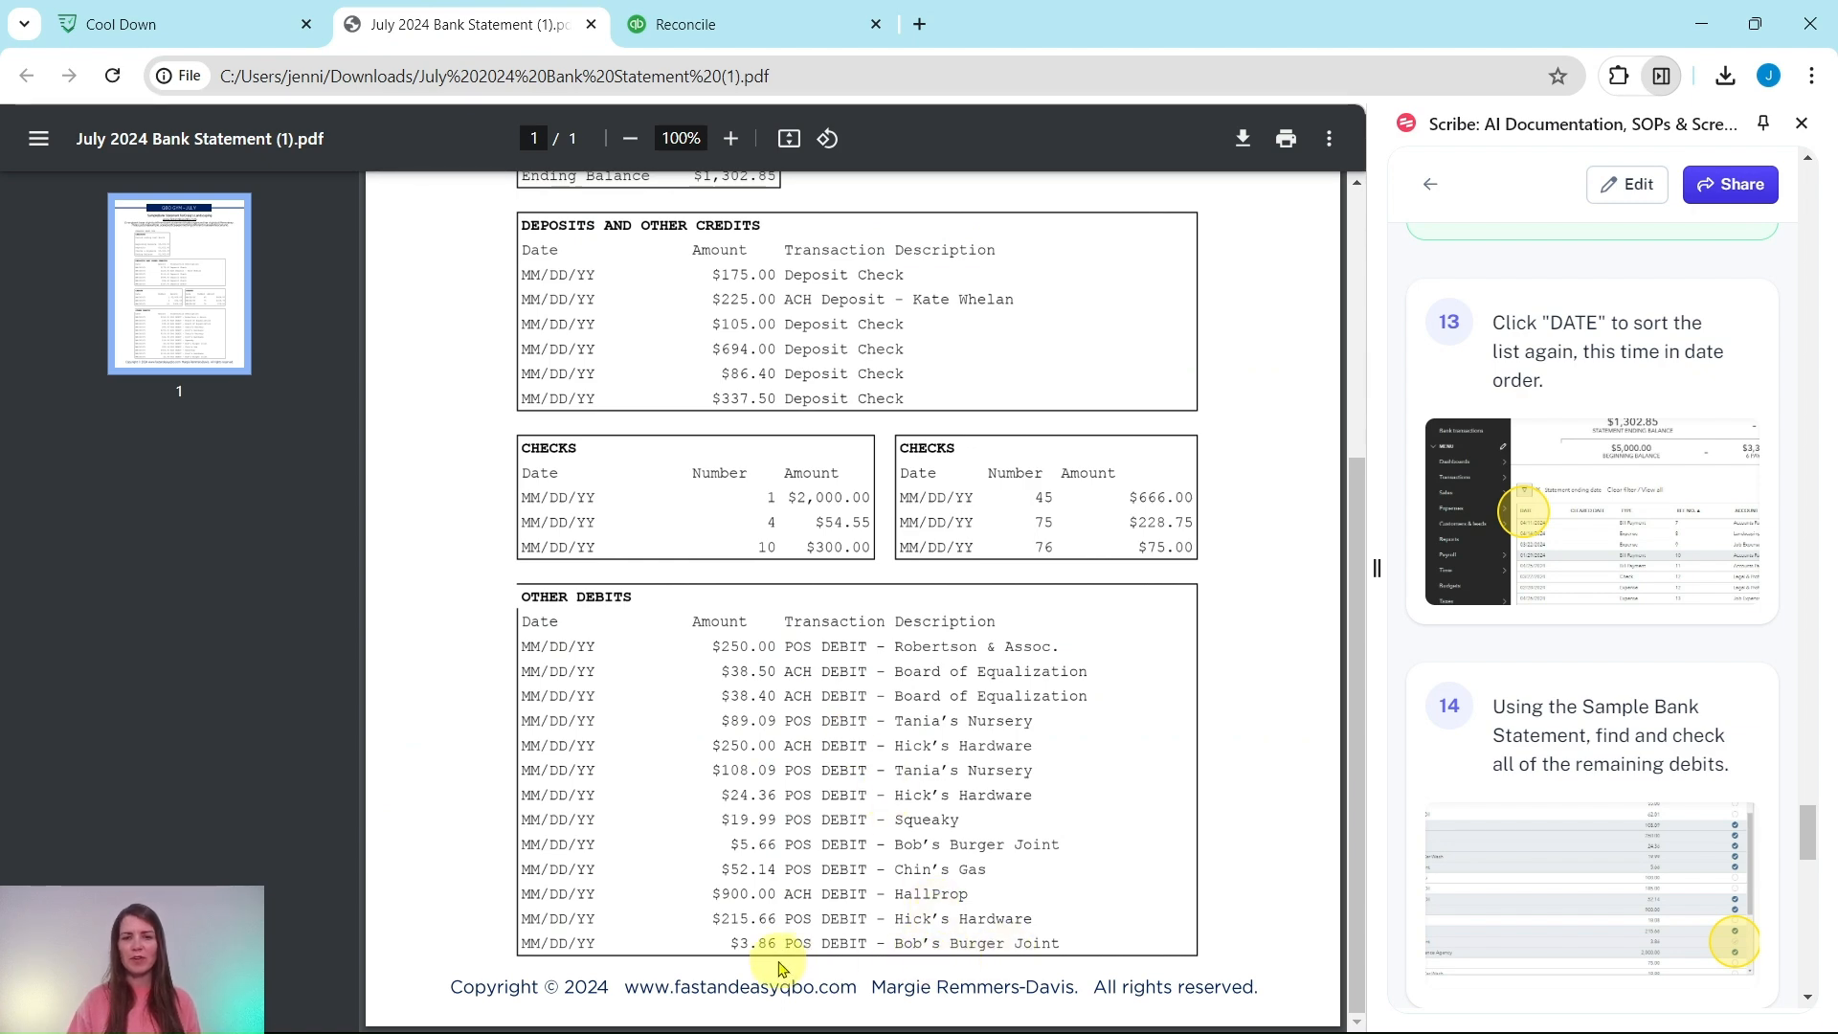
{"action": "left_click", "coordinate": [708, 26]}
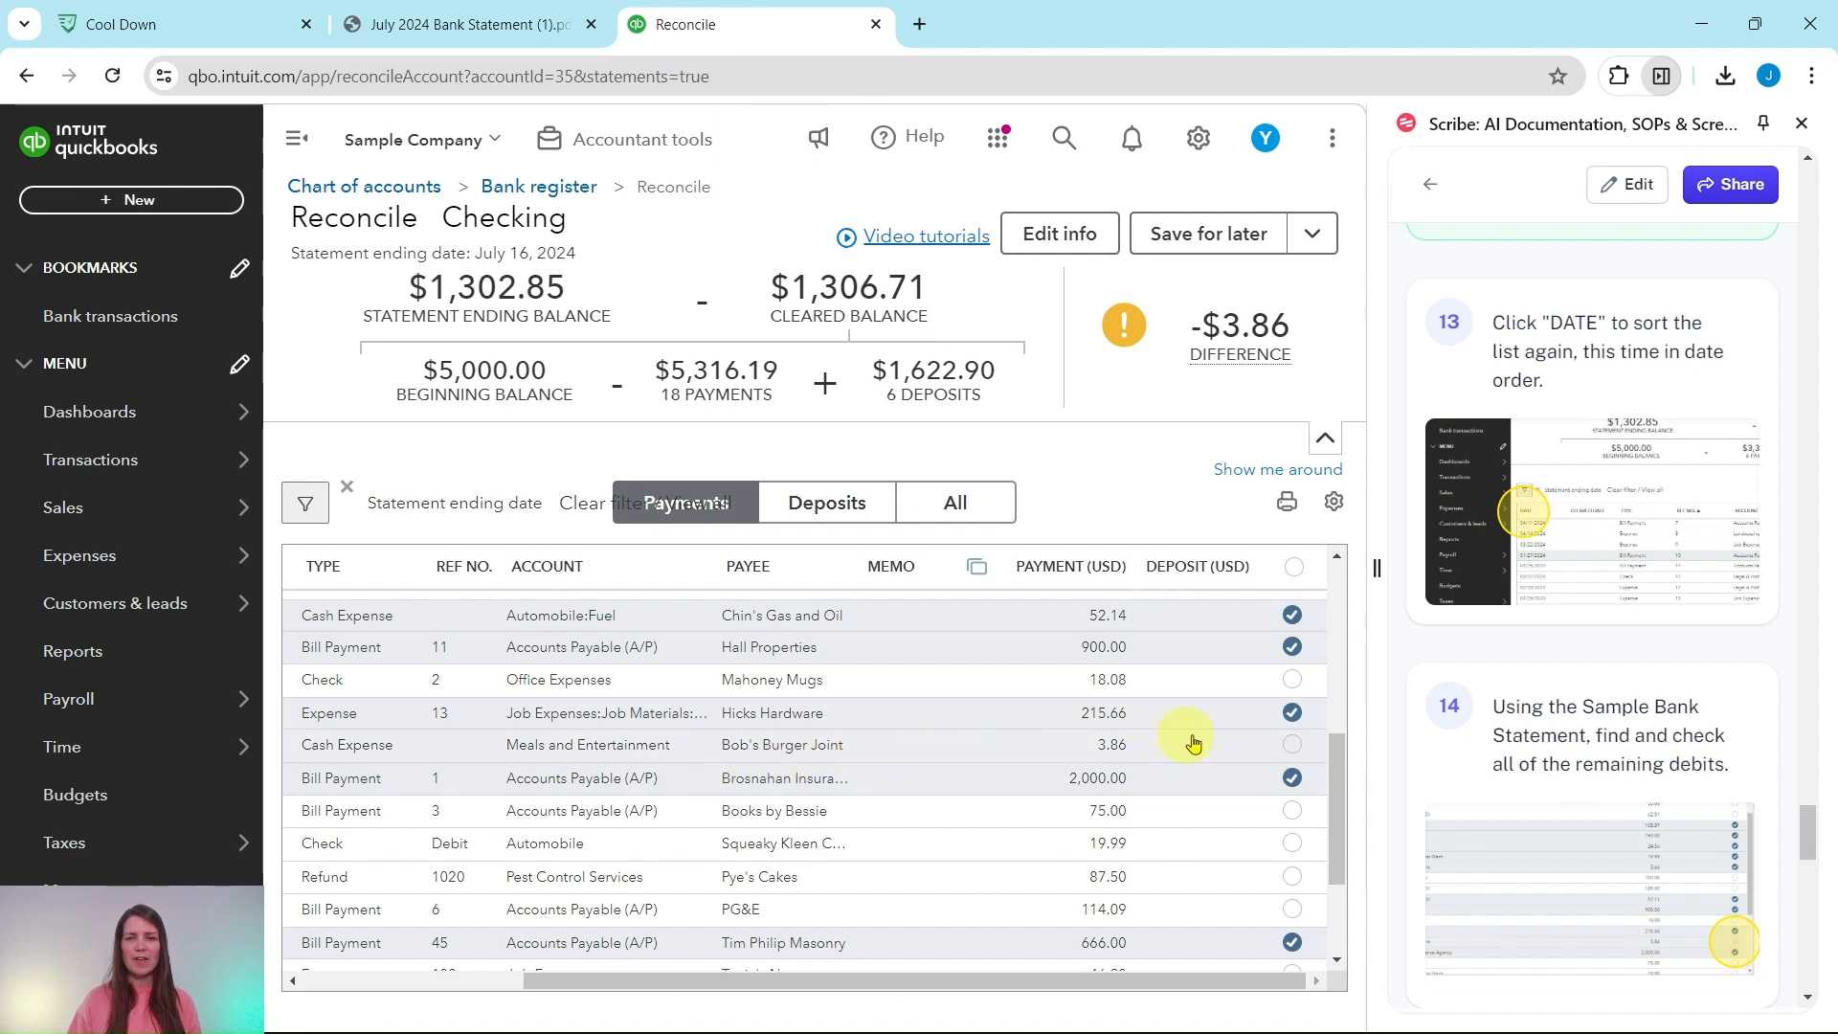
{"action": "left_click", "coordinate": [1293, 745]}
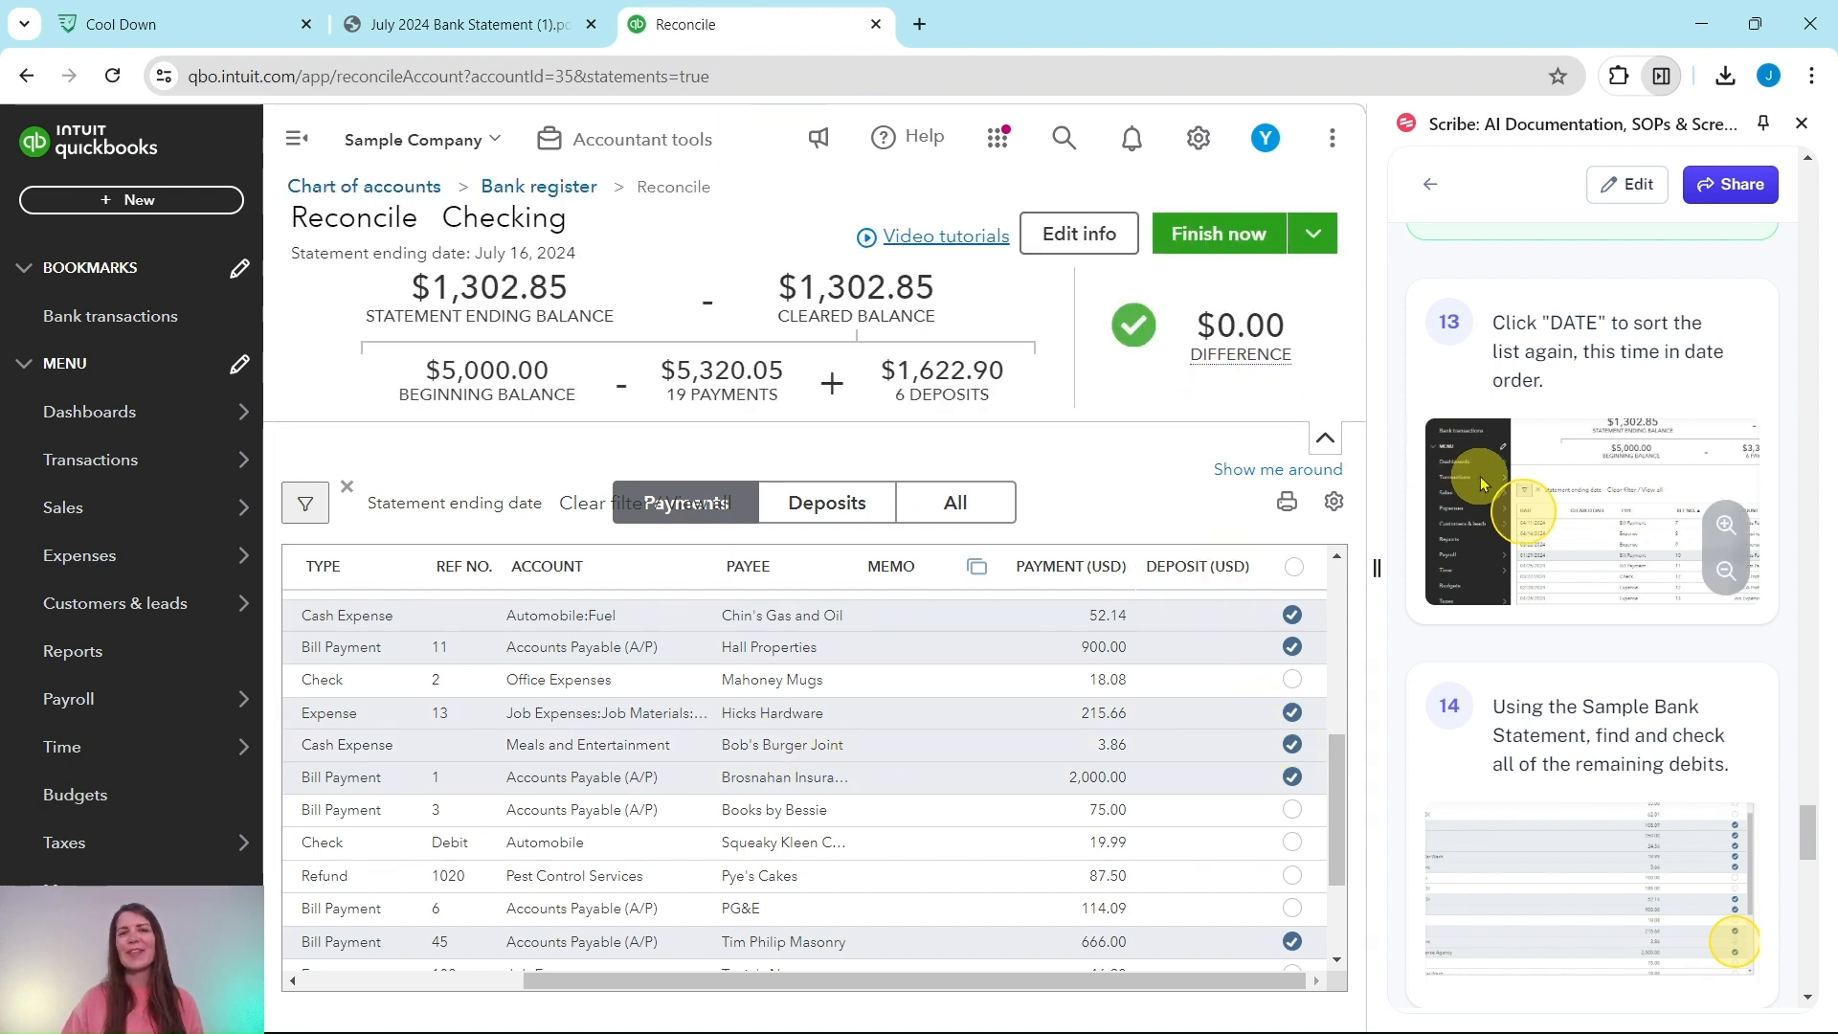
Step: Finish the balanced Checking reconciliation and close the 'You reconciled this account' message with Done
{"action": "scroll", "coordinate": [1500, 465], "scroll_direction": "down", "scroll_amount": 2}
{"action": "scroll", "coordinate": [1499, 465], "scroll_direction": "down", "scroll_amount": 6}
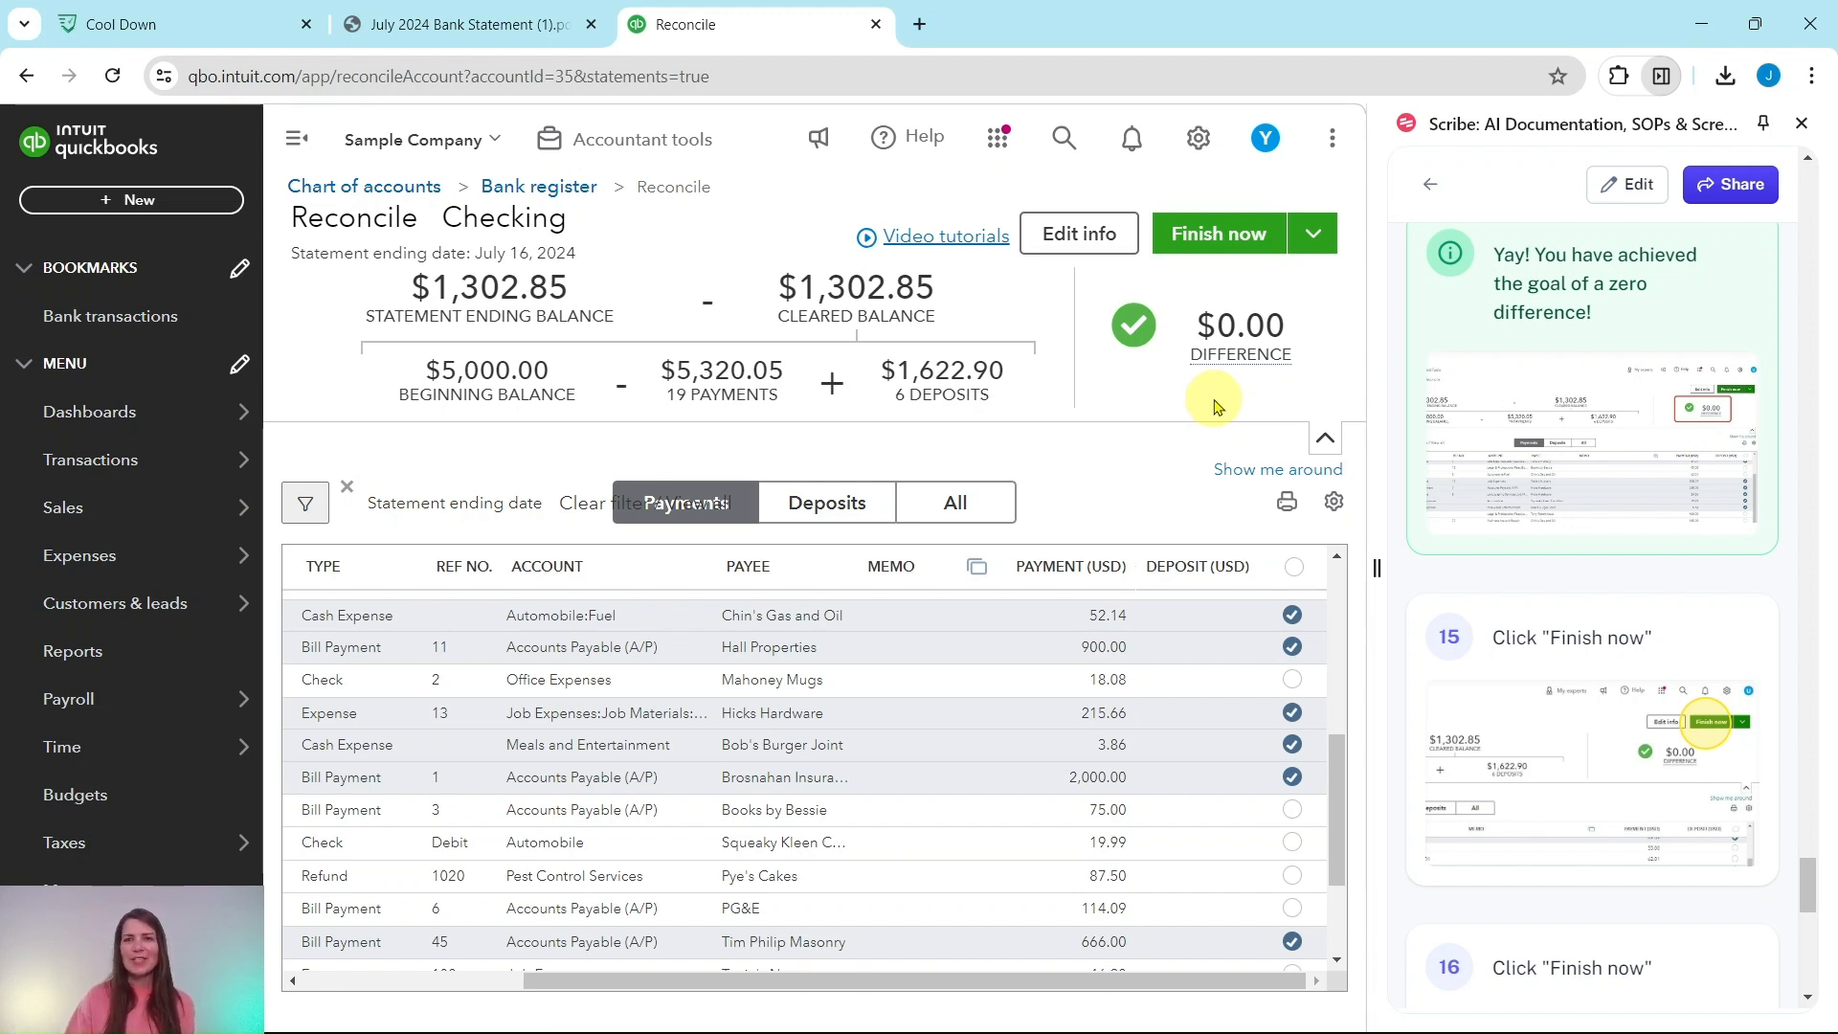
{"action": "left_click", "coordinate": [1211, 238]}
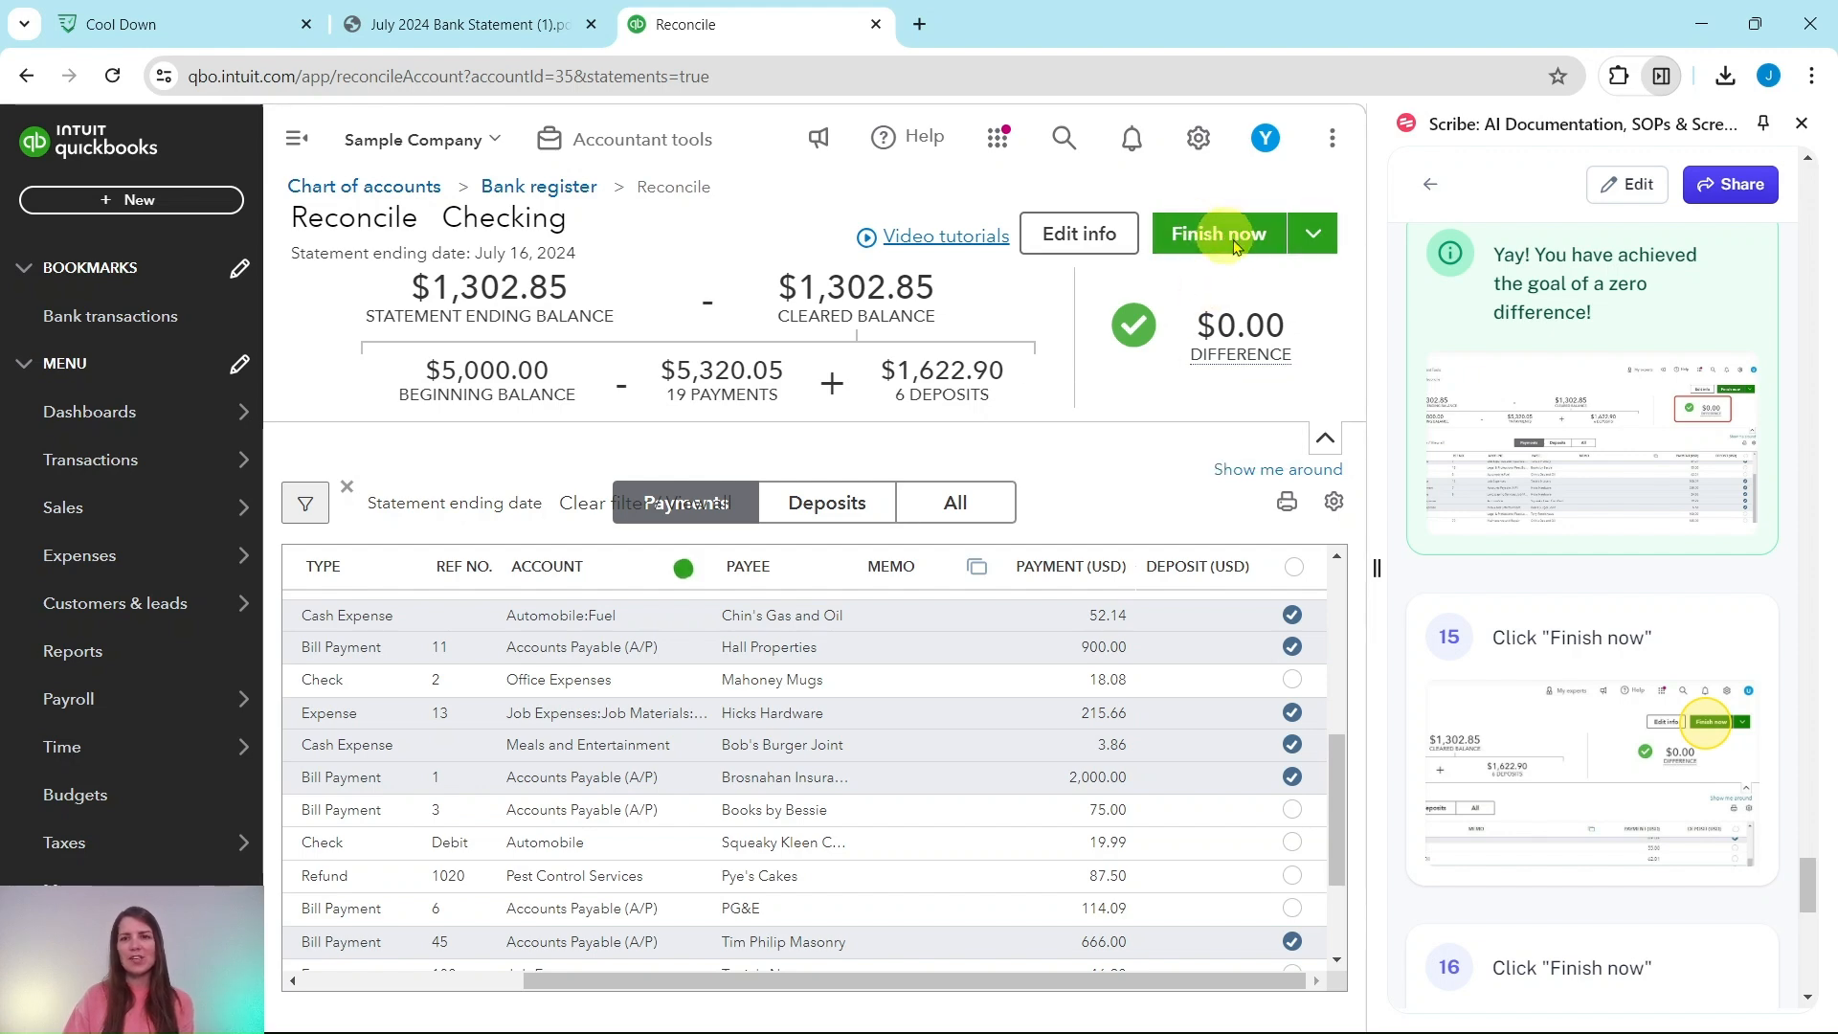
{"action": "scroll", "coordinate": [1575, 507], "scroll_direction": "down", "scroll_amount": 3}
{"action": "scroll", "coordinate": [1575, 506], "scroll_direction": "down", "scroll_amount": 7}
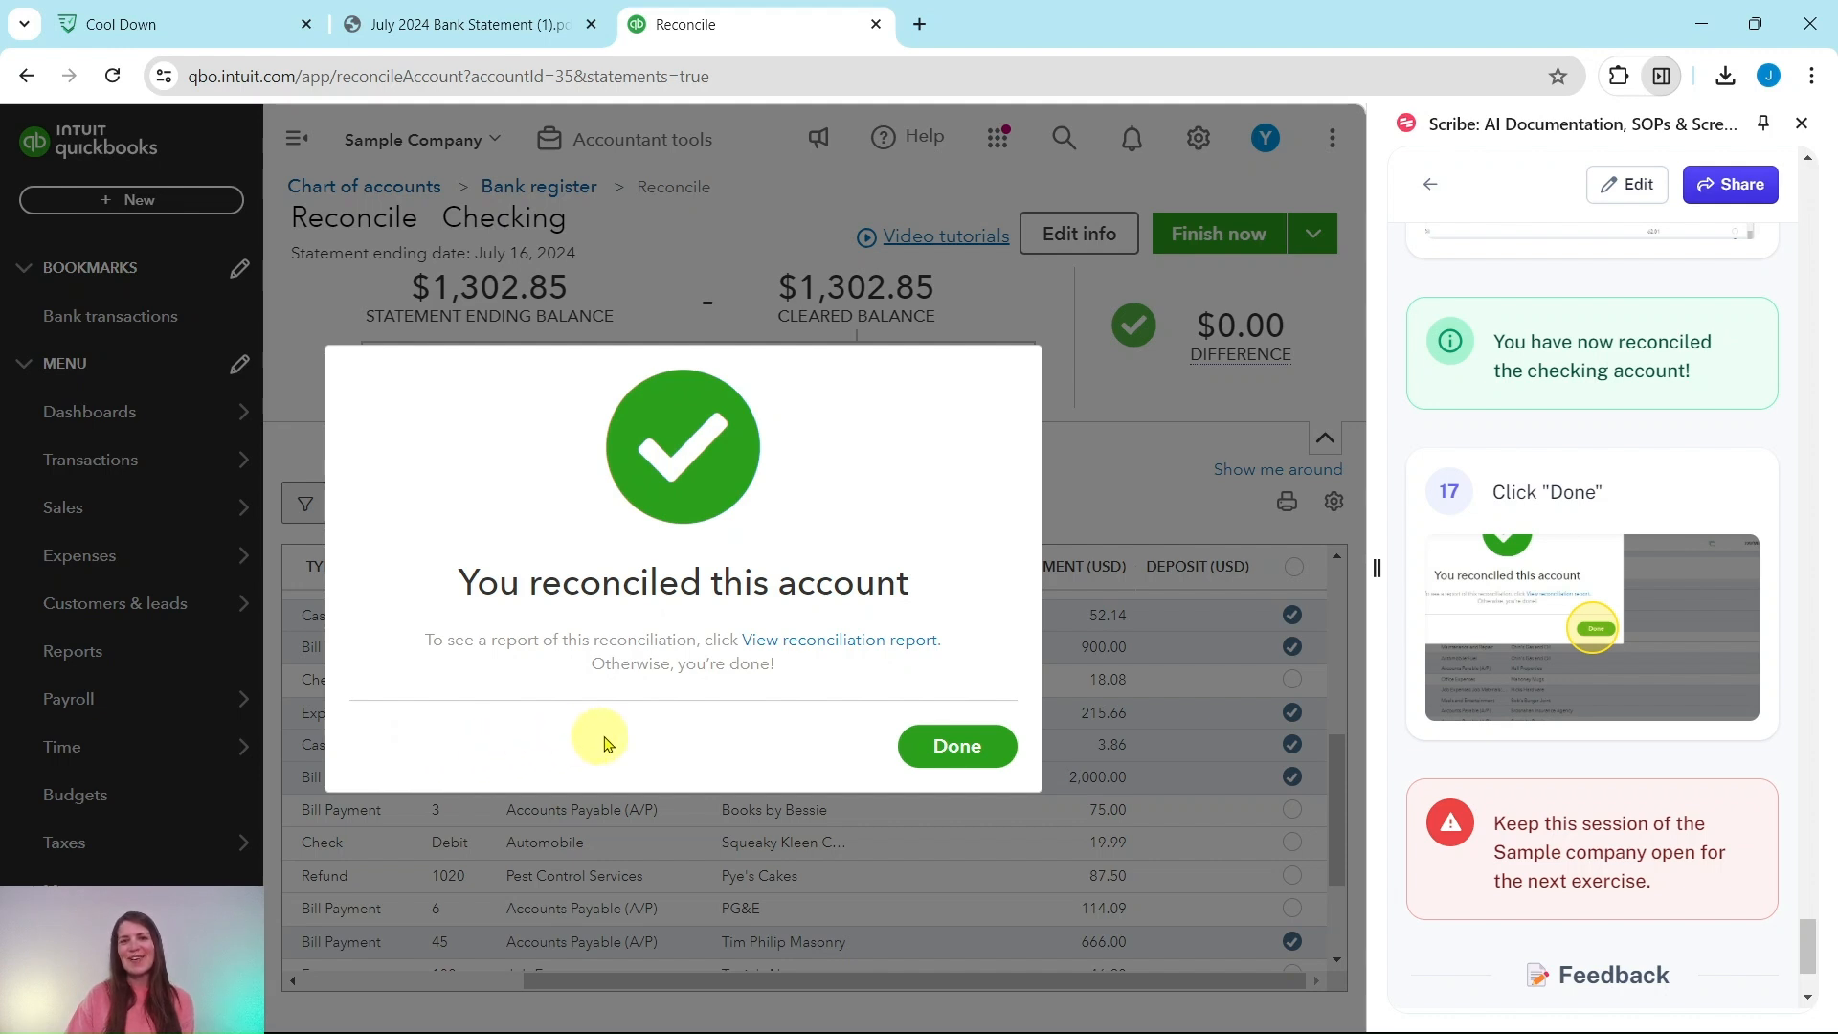
{"action": "left_click", "coordinate": [956, 754]}
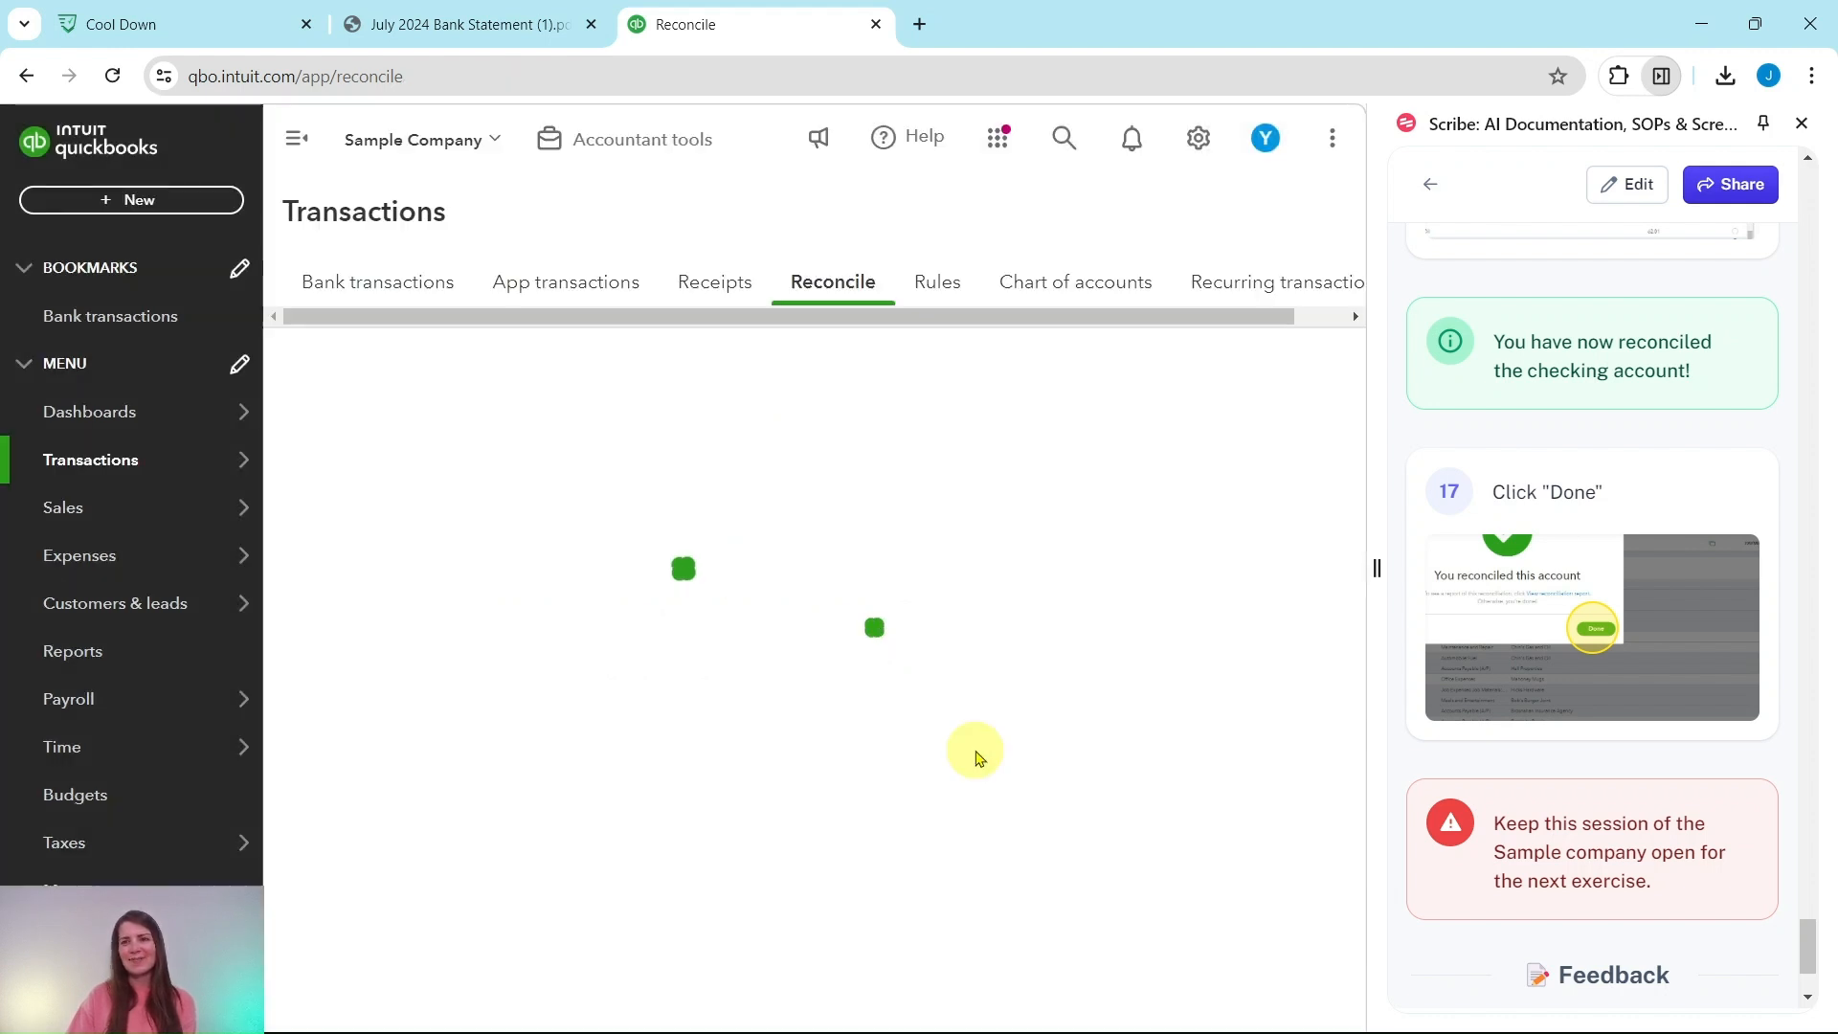